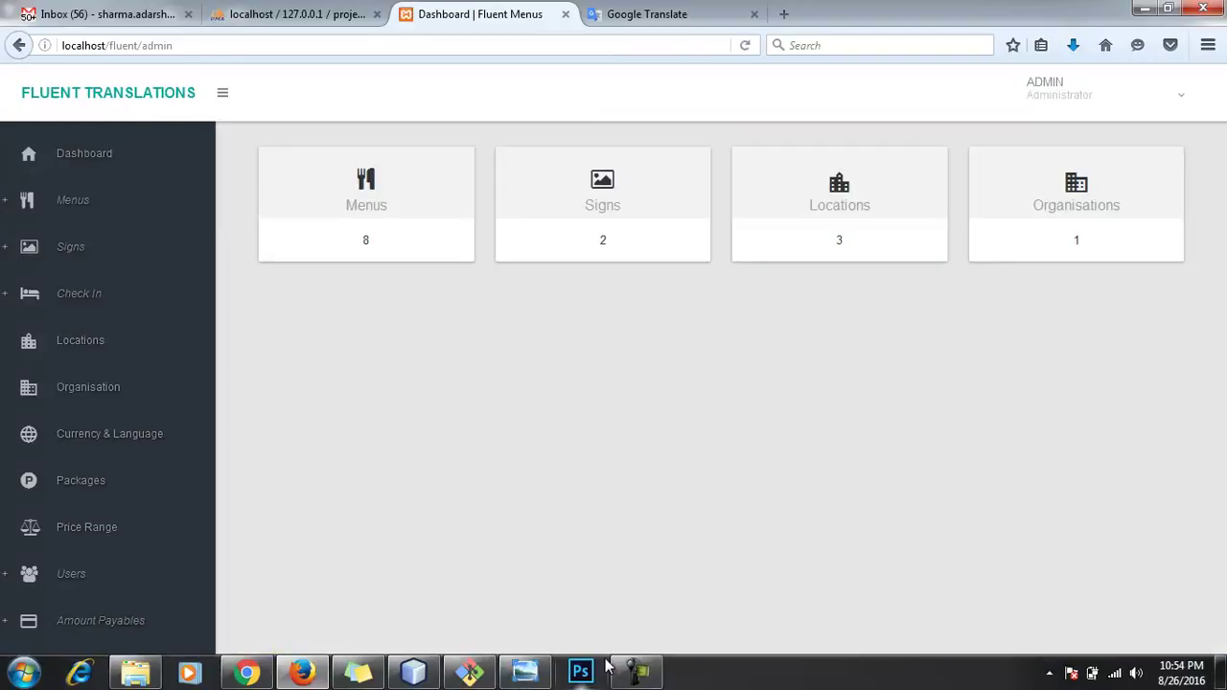
# Step: Look up the AMEX CAFE header on the food menu image for the organisation name
pyautogui.click(528, 672)
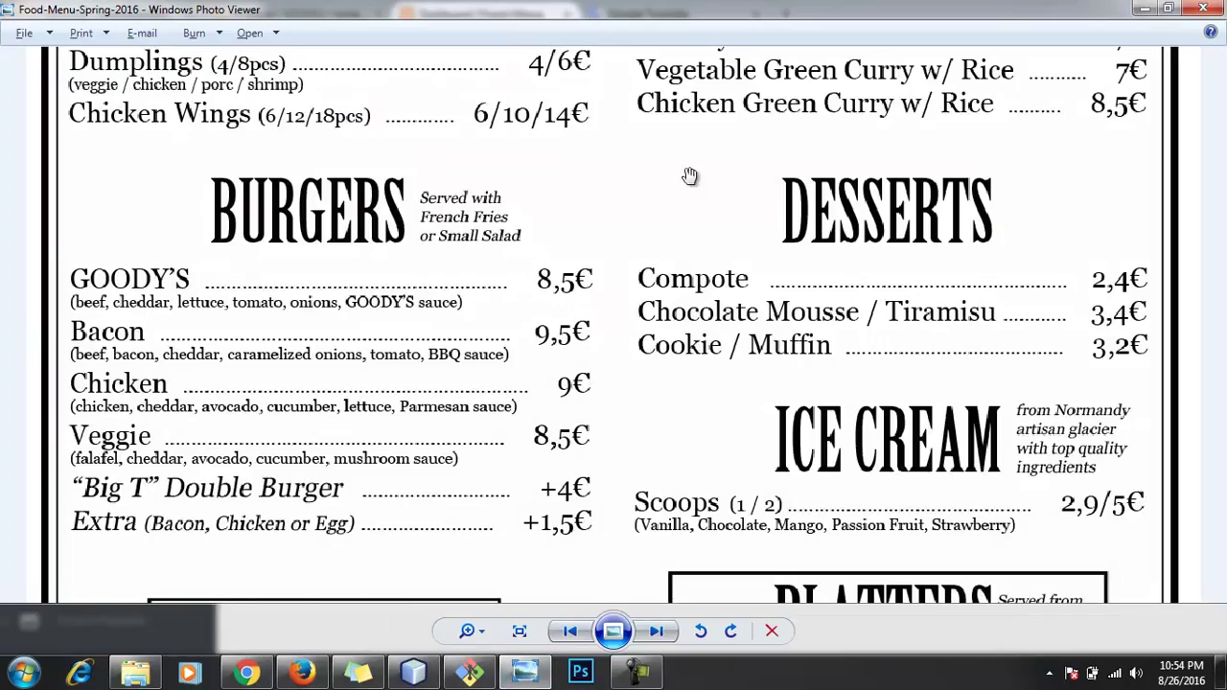
pyautogui.moveTo(690, 169); pyautogui.dragTo(596, 351)
pyautogui.moveTo(668, 97); pyautogui.dragTo(676, 326)
pyautogui.moveTo(693, 173); pyautogui.dragTo(679, 439)
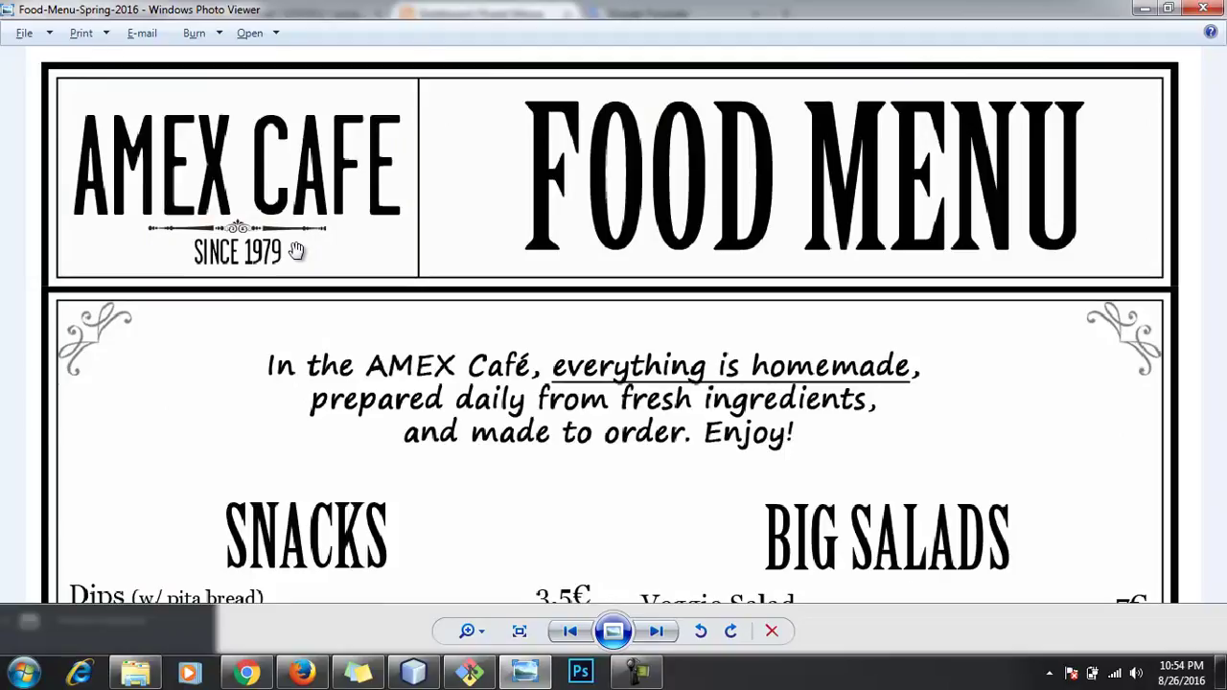
pyautogui.hotkey('alt', 'Tab')
pyautogui.hotkey('alt', 'Tab')
pyautogui.hotkey('alt', 'Tab')
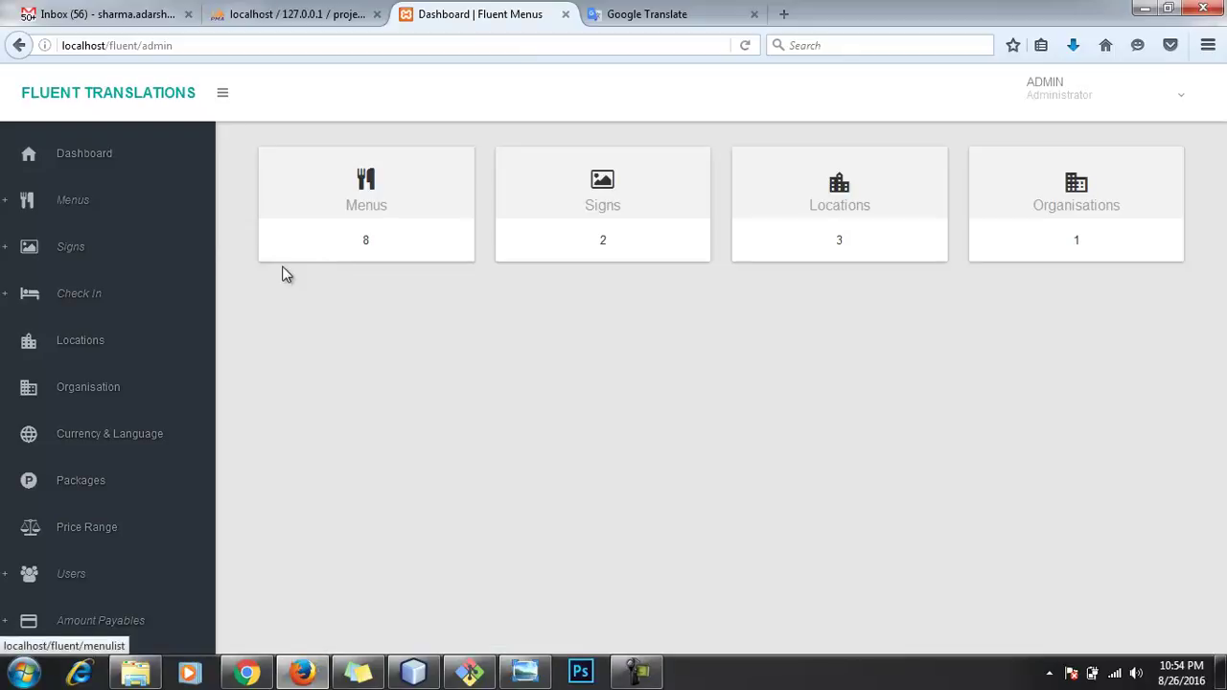
# Step: On the Organisation page, enter Amex Cafe as the new organisation's name
pyautogui.click(86, 387)
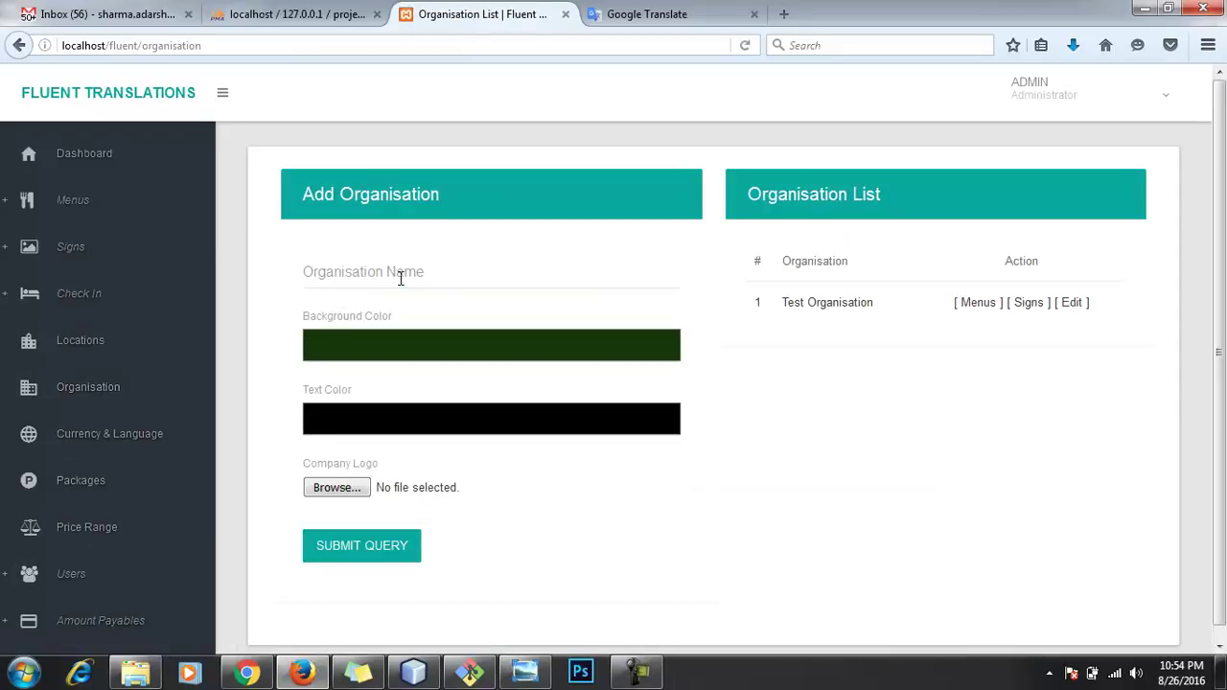
pyautogui.click(399, 277)
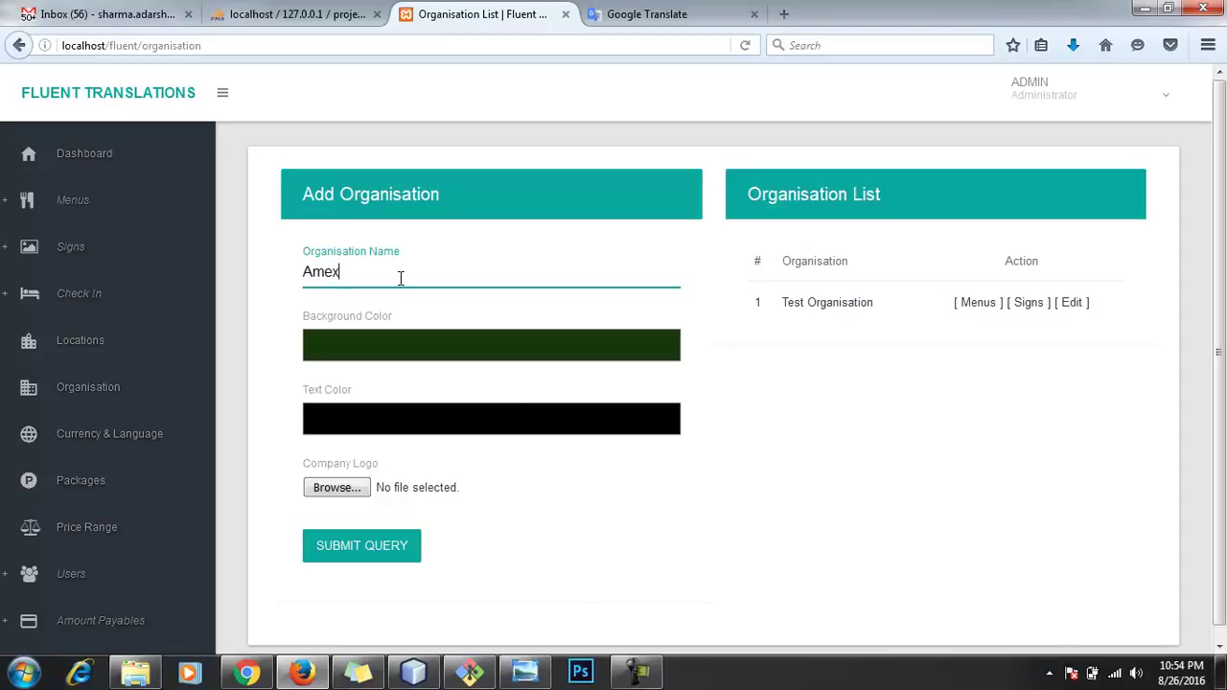
pyautogui.write('Amex')
pyautogui.hotkey('alt', 'Tab')
pyautogui.hotkey('alt', 'Tab')
pyautogui.write('Cafe')
pyautogui.press('alt')
pyautogui.click(422, 366)
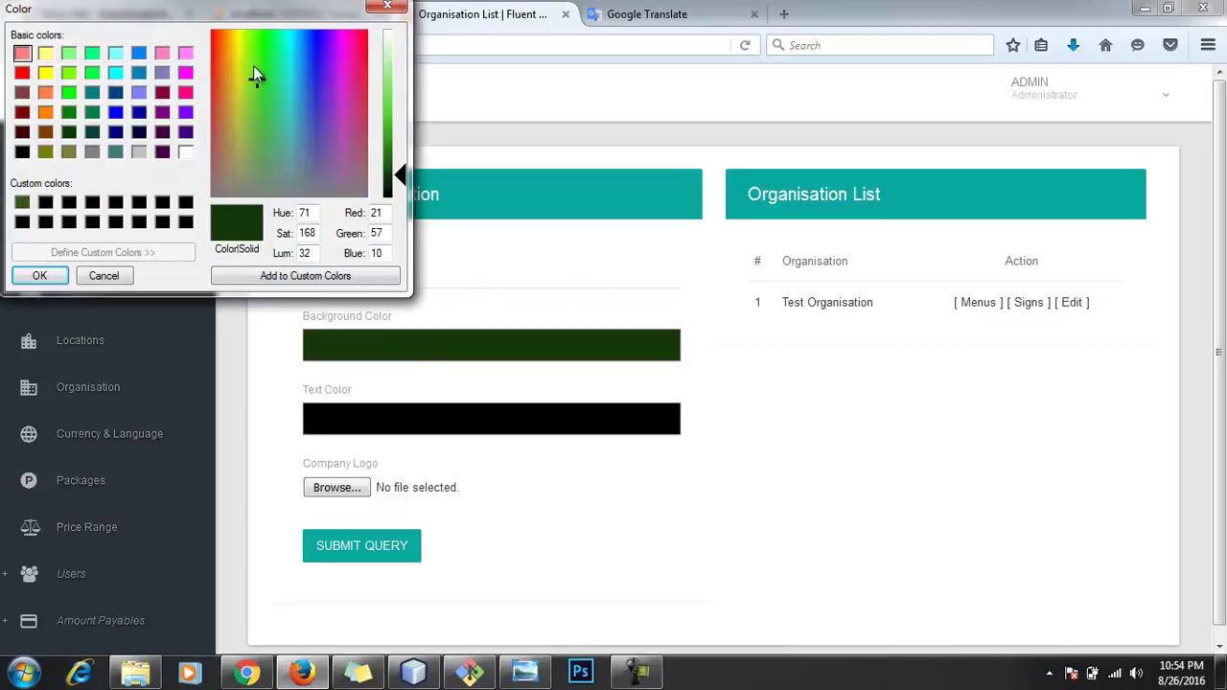
# Step: Set the background colour to a light grey and the text colour to mid grey (RGB 129,129,129)
pyautogui.click(388, 34)
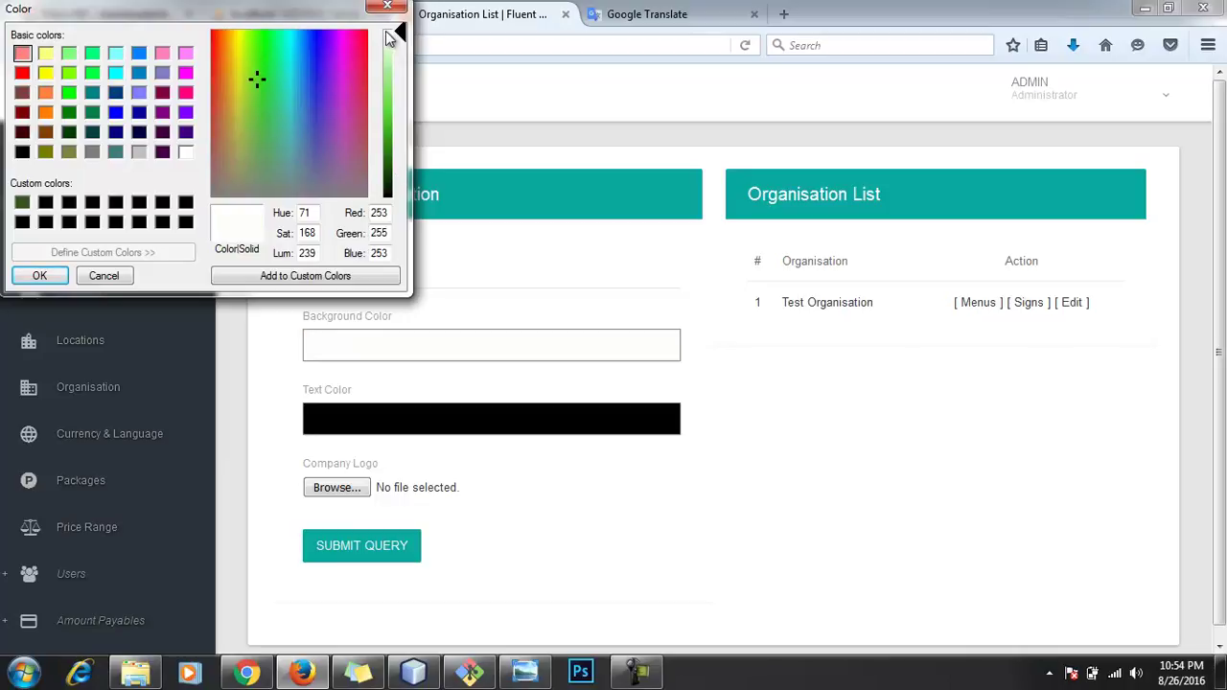
pyautogui.click(253, 82)
pyautogui.click(251, 84)
pyautogui.moveTo(251, 86); pyautogui.dragTo(215, 197)
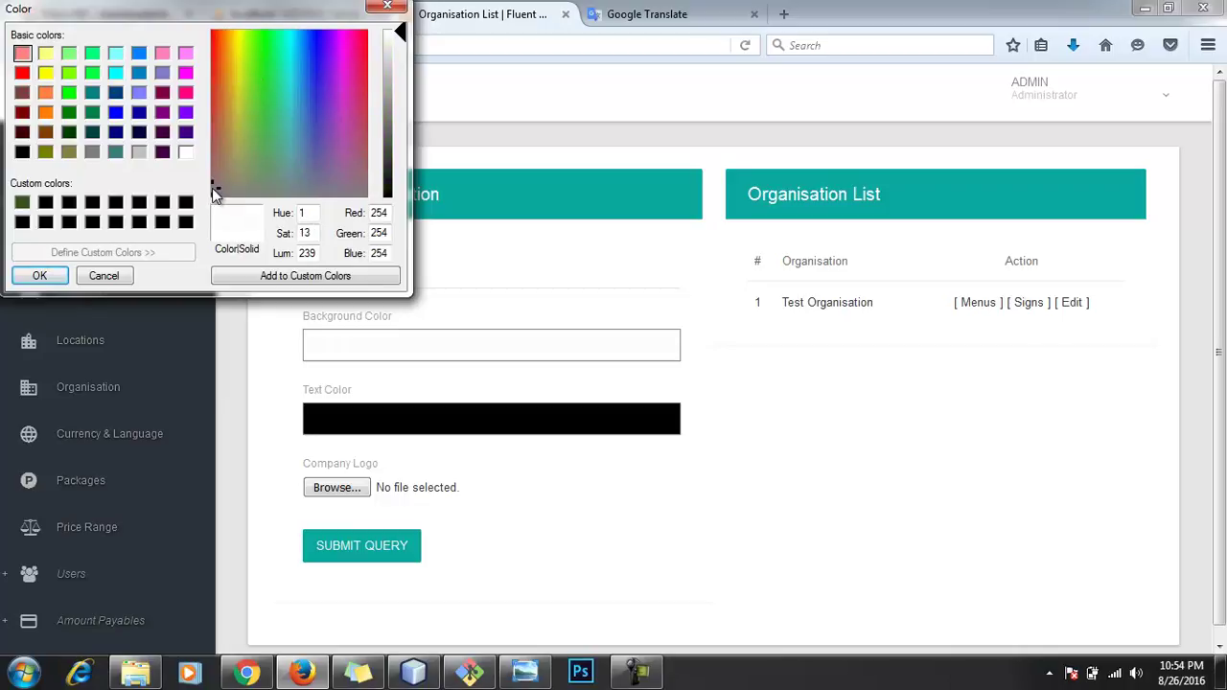
pyautogui.moveTo(402, 34); pyautogui.dragTo(405, 46)
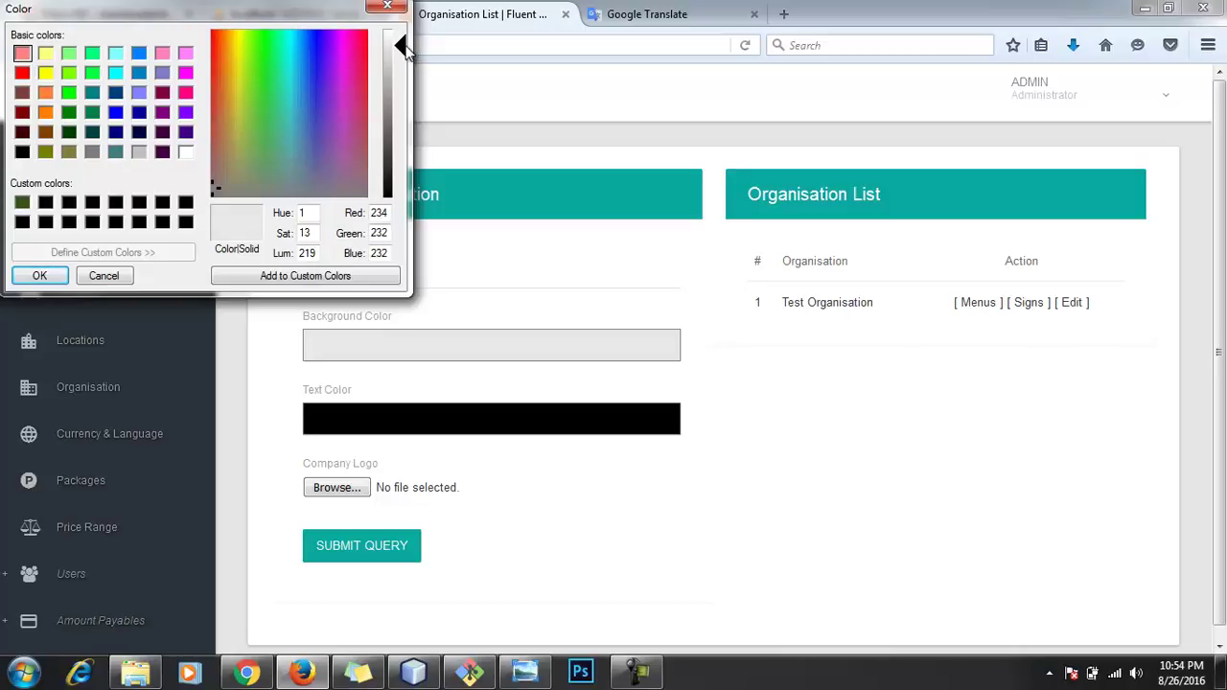
pyautogui.click(343, 275)
pyautogui.click(40, 275)
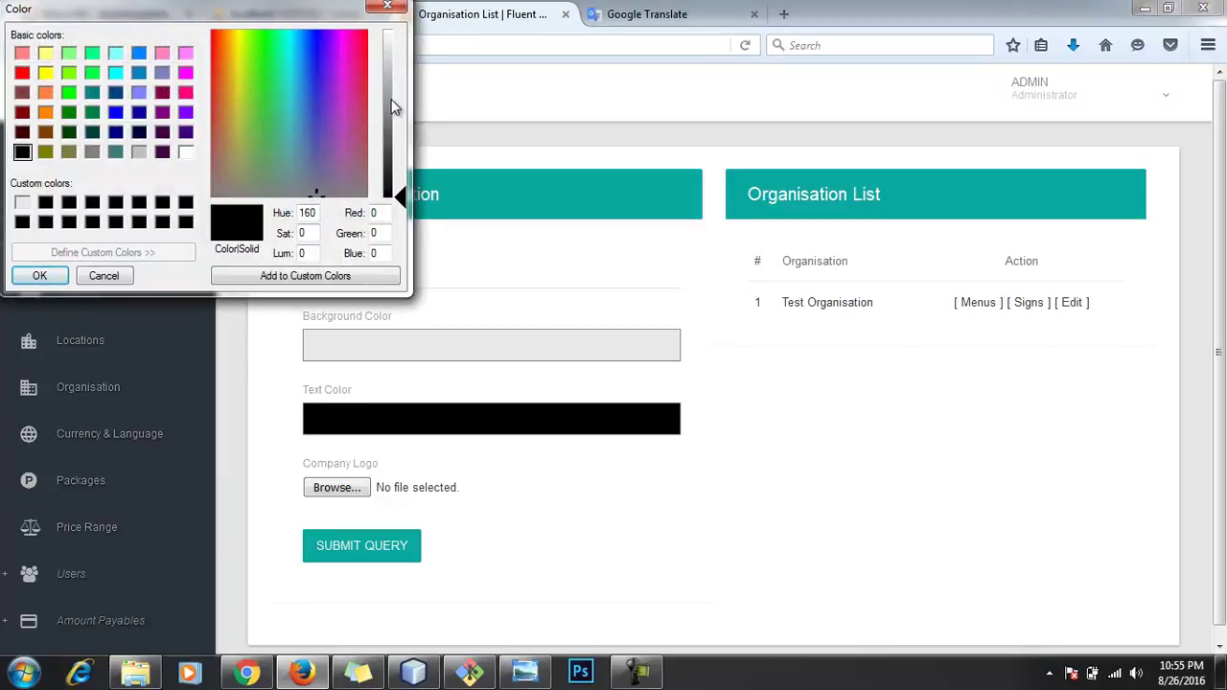
pyautogui.moveTo(391, 106); pyautogui.dragTo(399, 117)
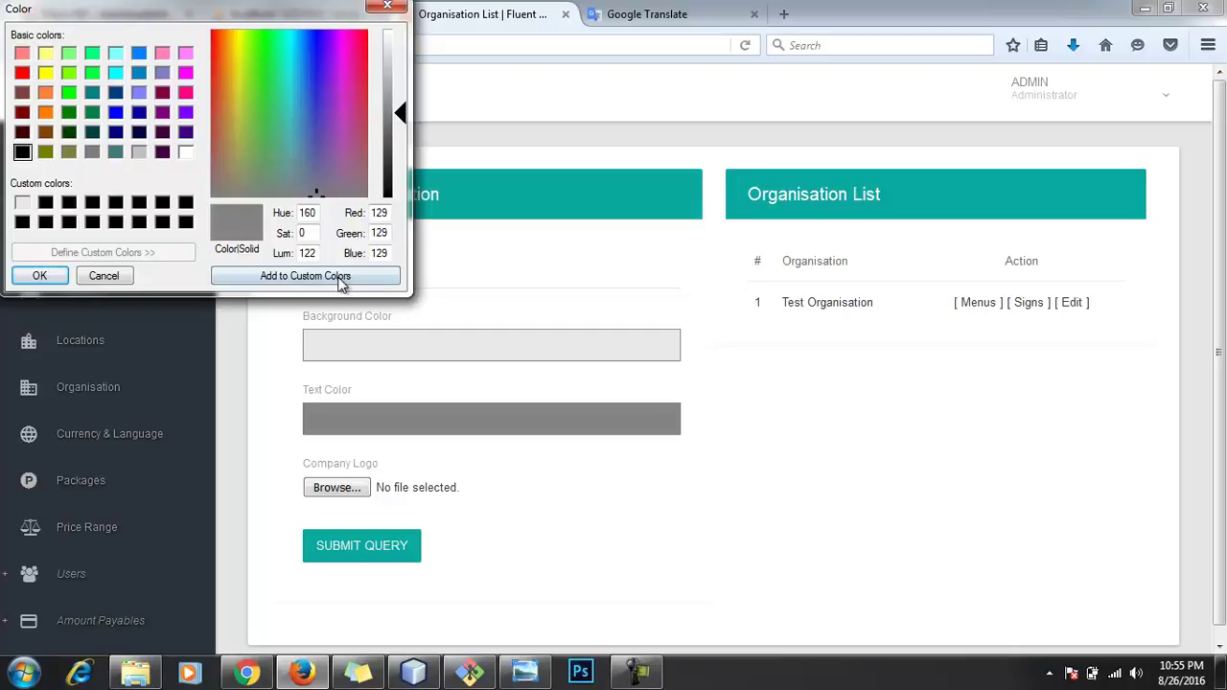
pyautogui.click(39, 275)
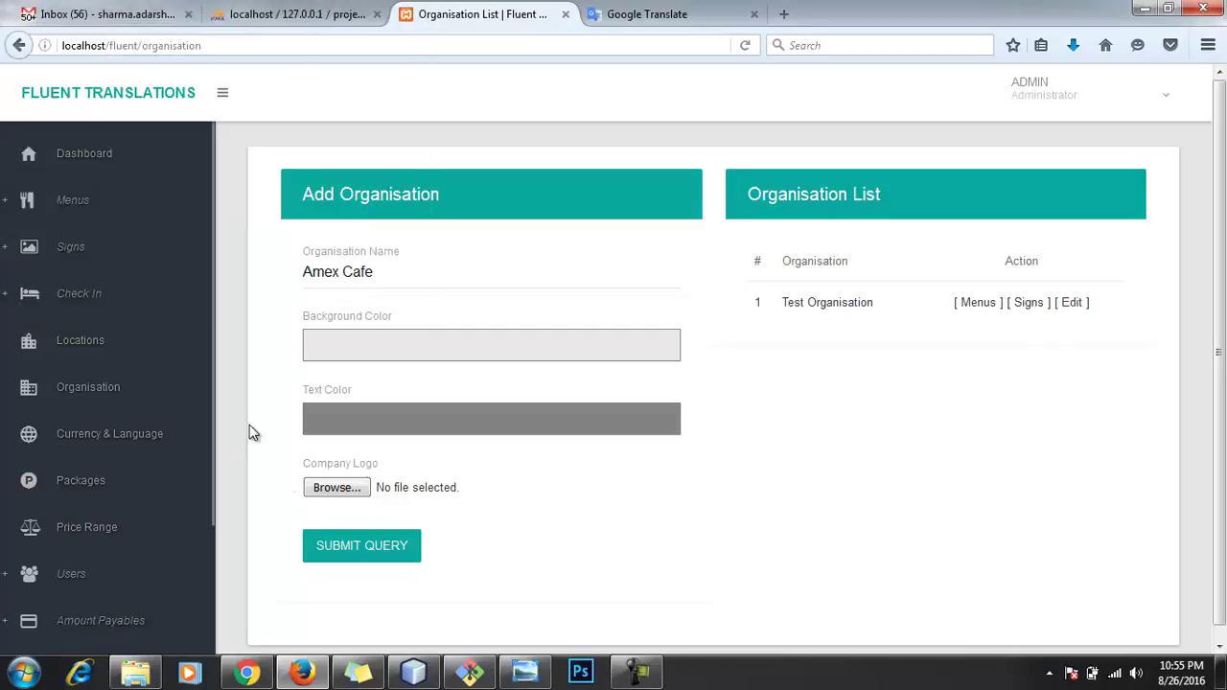
# Step: Attach logo.gif as the company logo and submit the Amex Cafe organisation
pyautogui.click(337, 487)
pyautogui.scroll(-6, 824, 404)
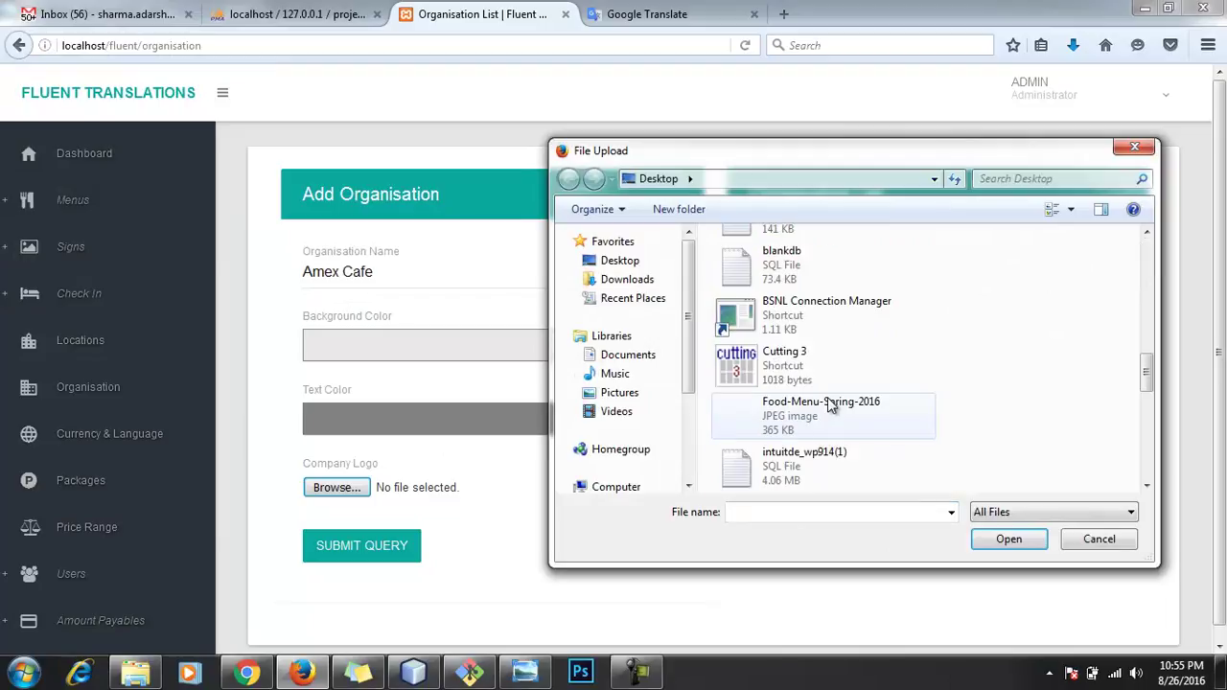
pyautogui.scroll(-5, 832, 403)
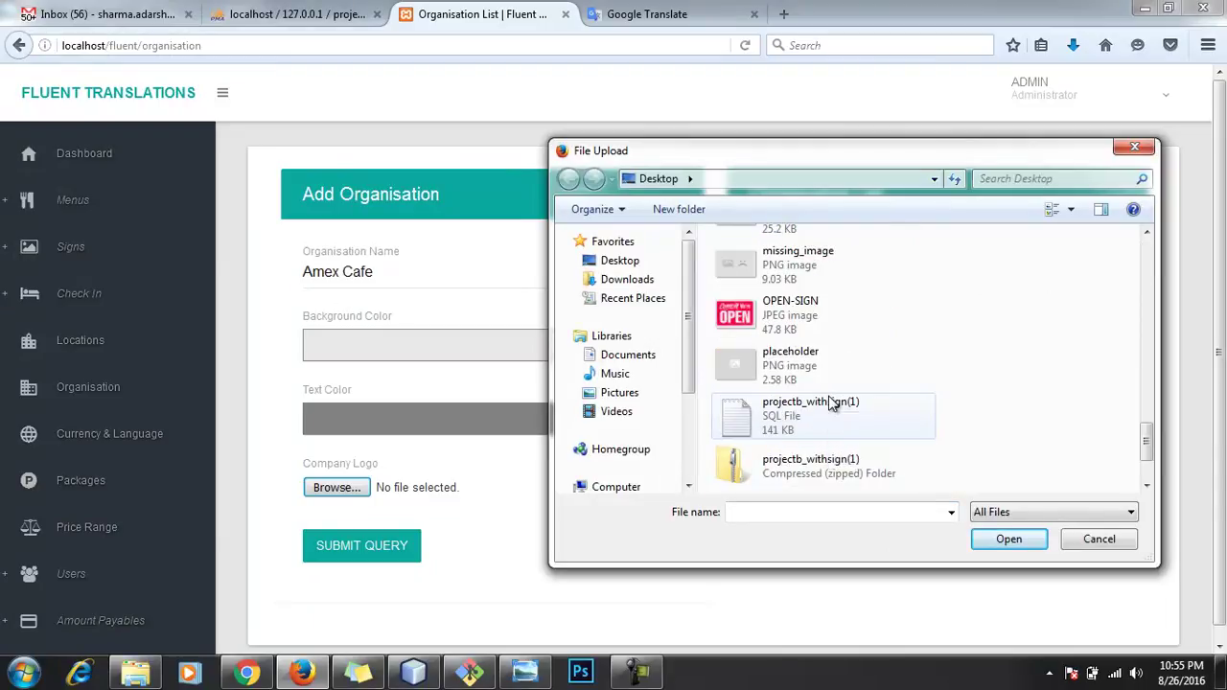
pyautogui.scroll(1, 839, 401)
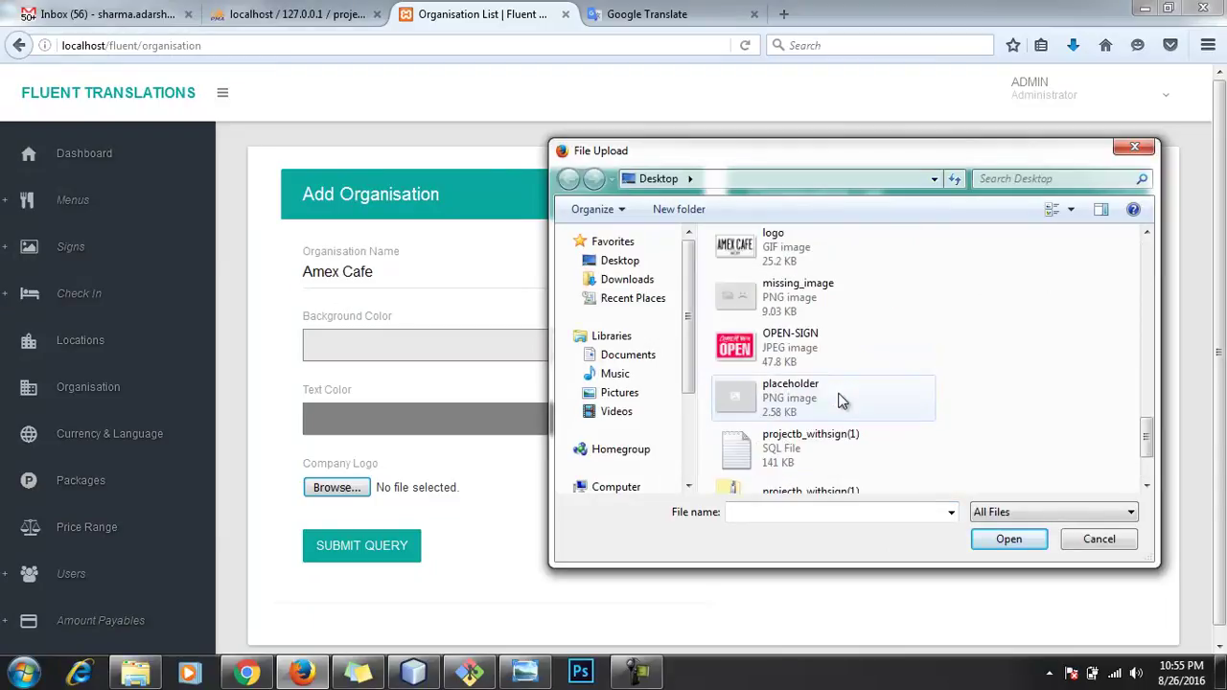
pyautogui.scroll(1, 839, 401)
pyautogui.doubleClick(830, 400)
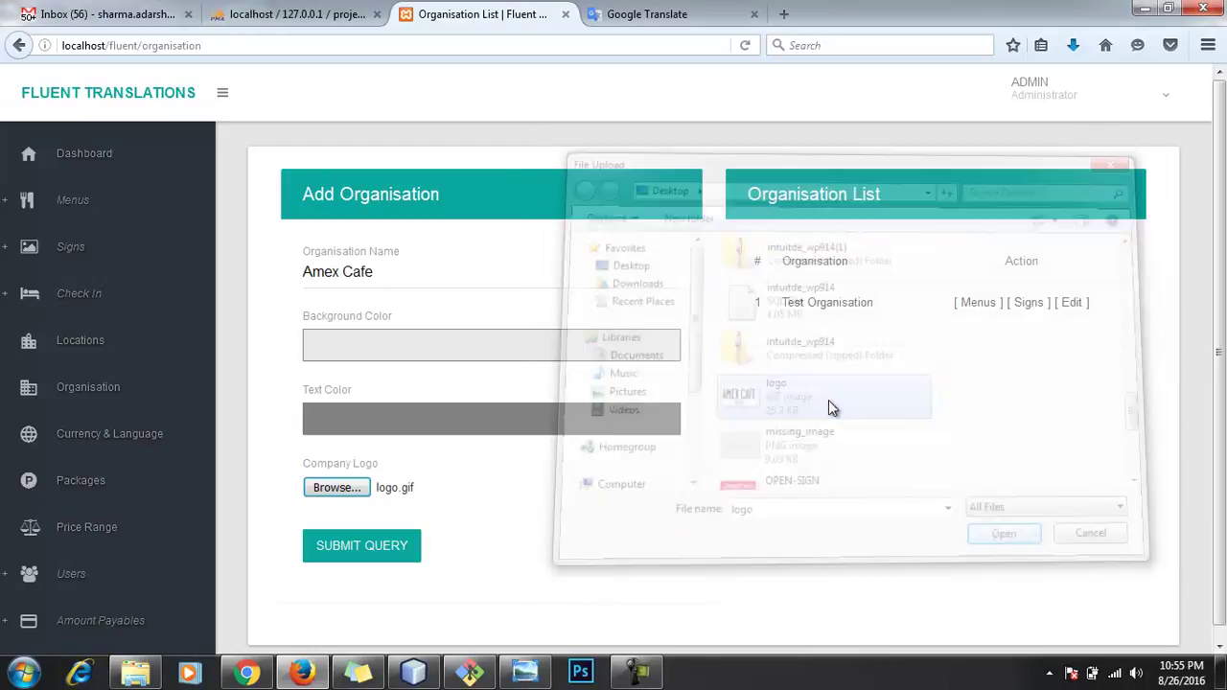
pyautogui.click(352, 554)
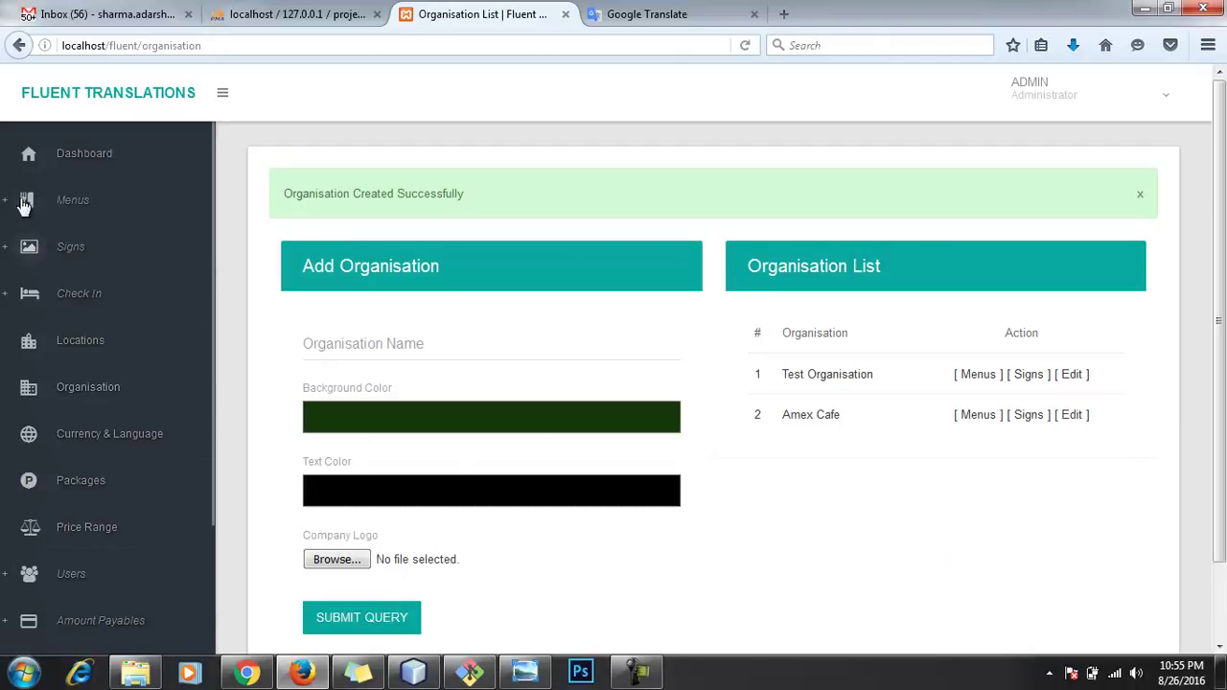
# Step: Under Menus > Create Menus, enter Food Menu as the new menu's name
pyautogui.click(82, 204)
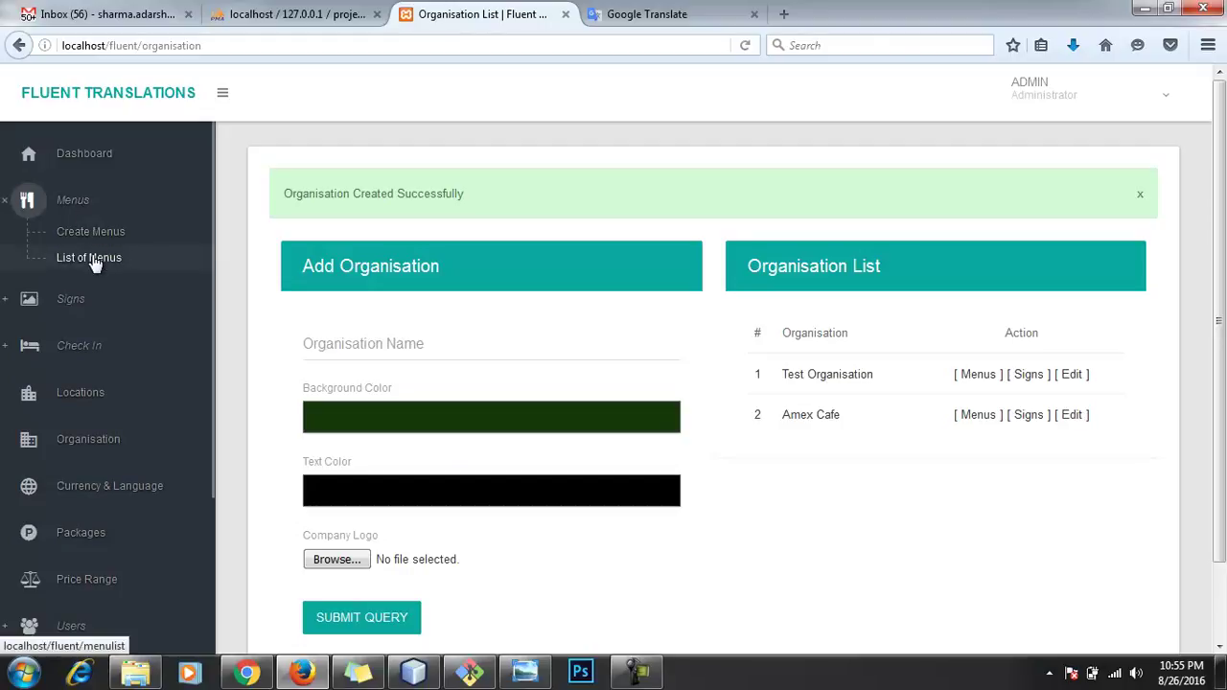
pyautogui.click(96, 237)
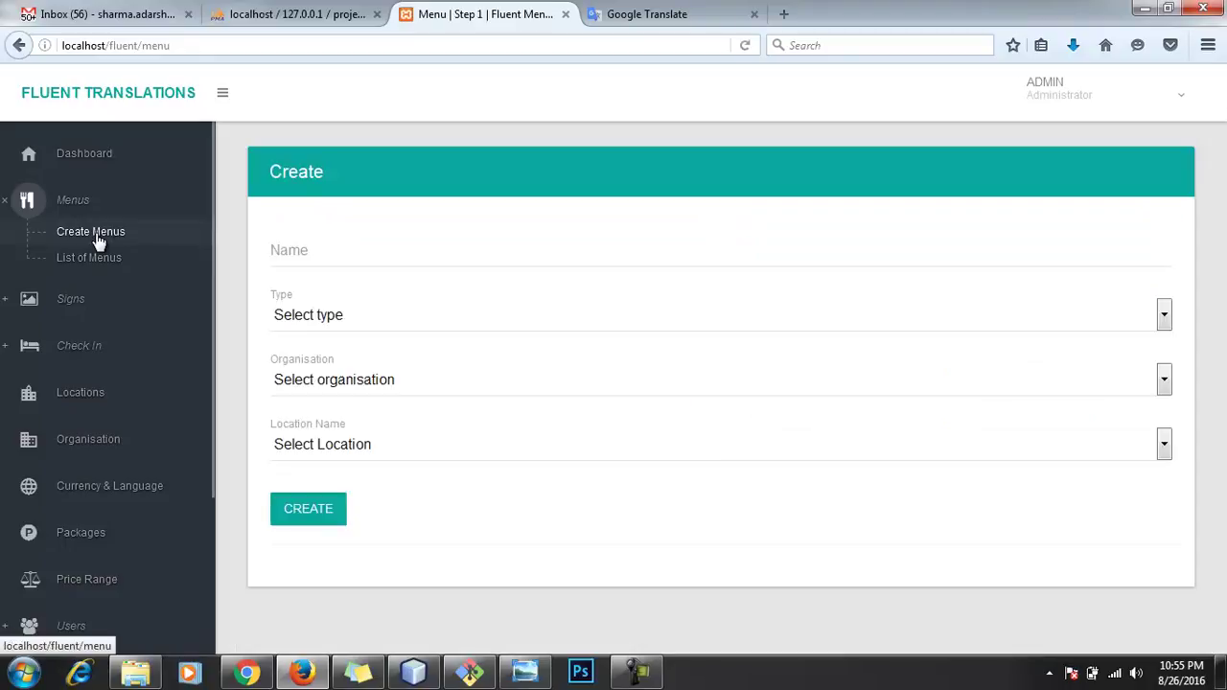
pyautogui.click(339, 255)
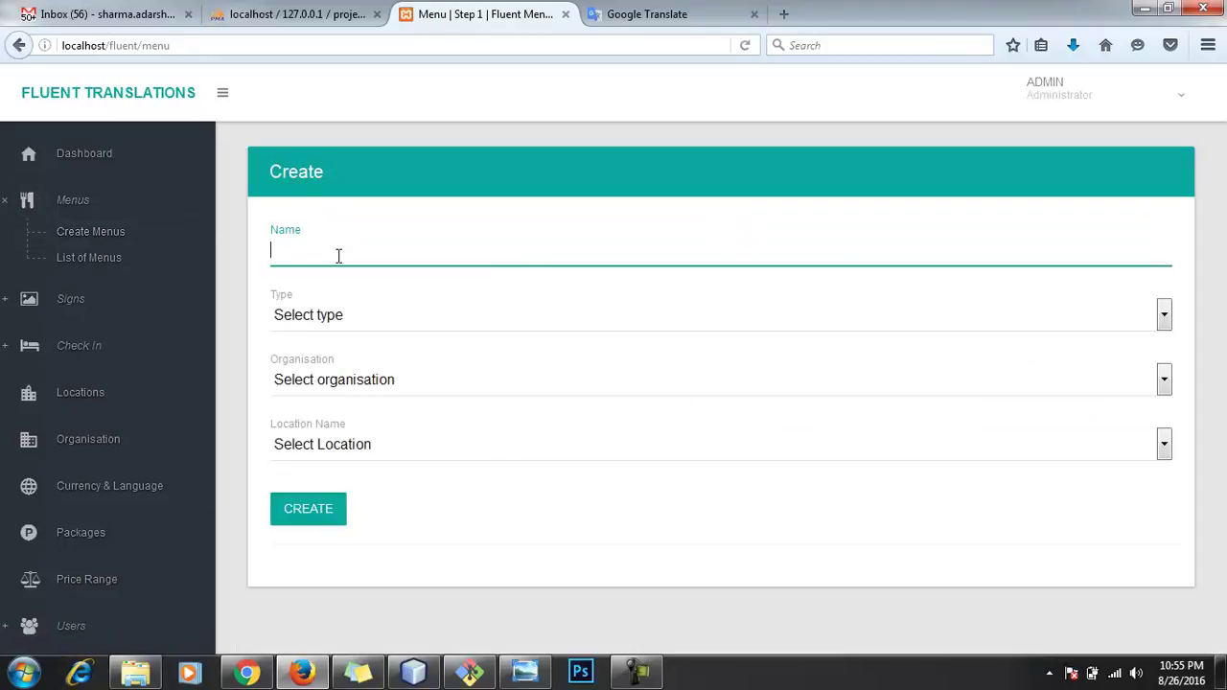
pyautogui.hotkey('alt', 'Tab')
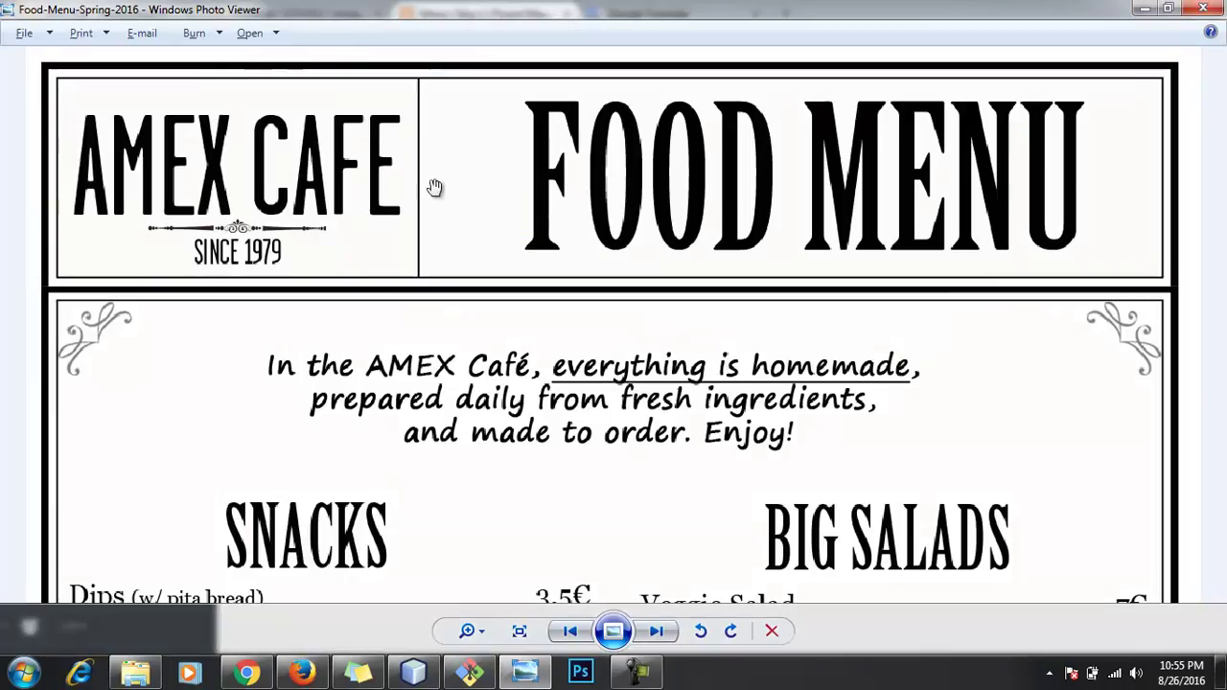
pyautogui.hotkey('alt', 'Tab')
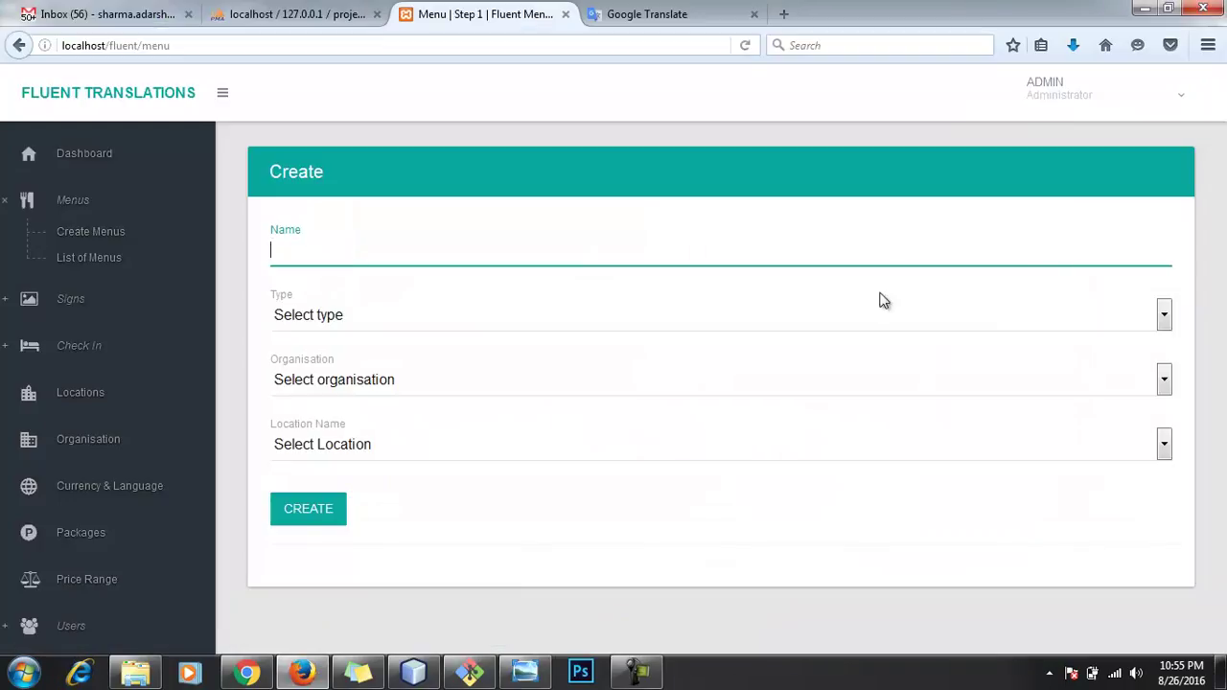
pyautogui.write('Food Menu')
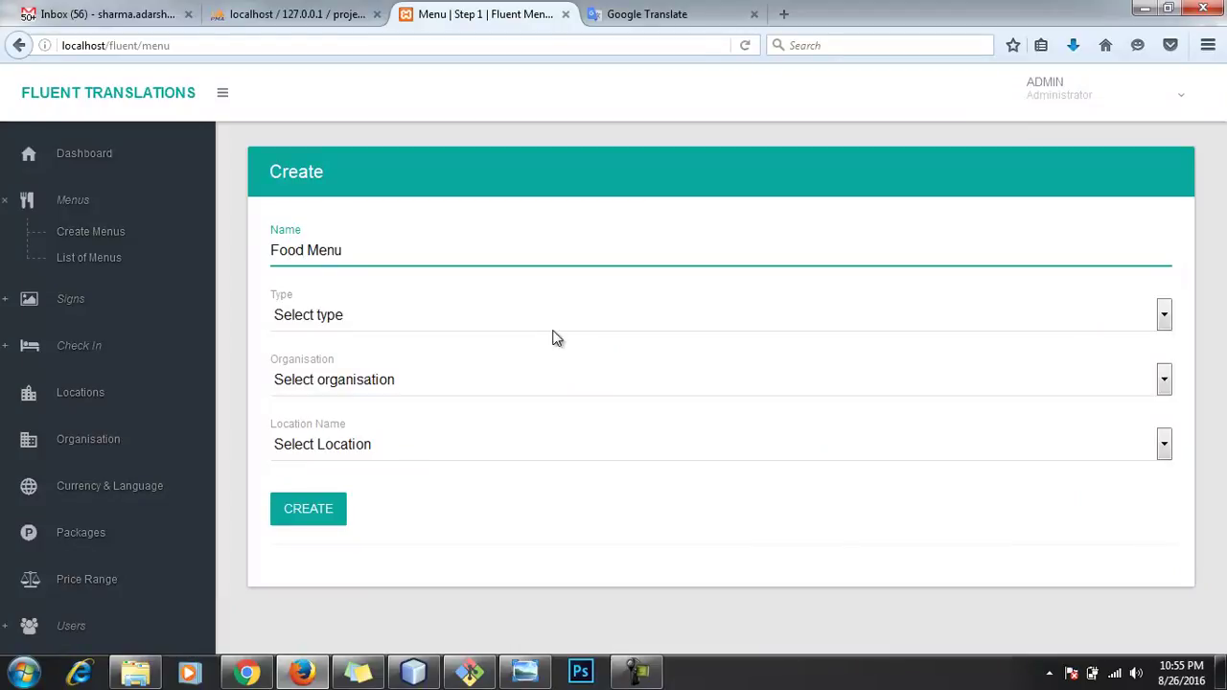
# Step: Choose type Menu, organisation Amex Cafe and location Lucknow - India, then create the menu
pyautogui.click(556, 322)
pyautogui.click(535, 359)
pyautogui.click(531, 378)
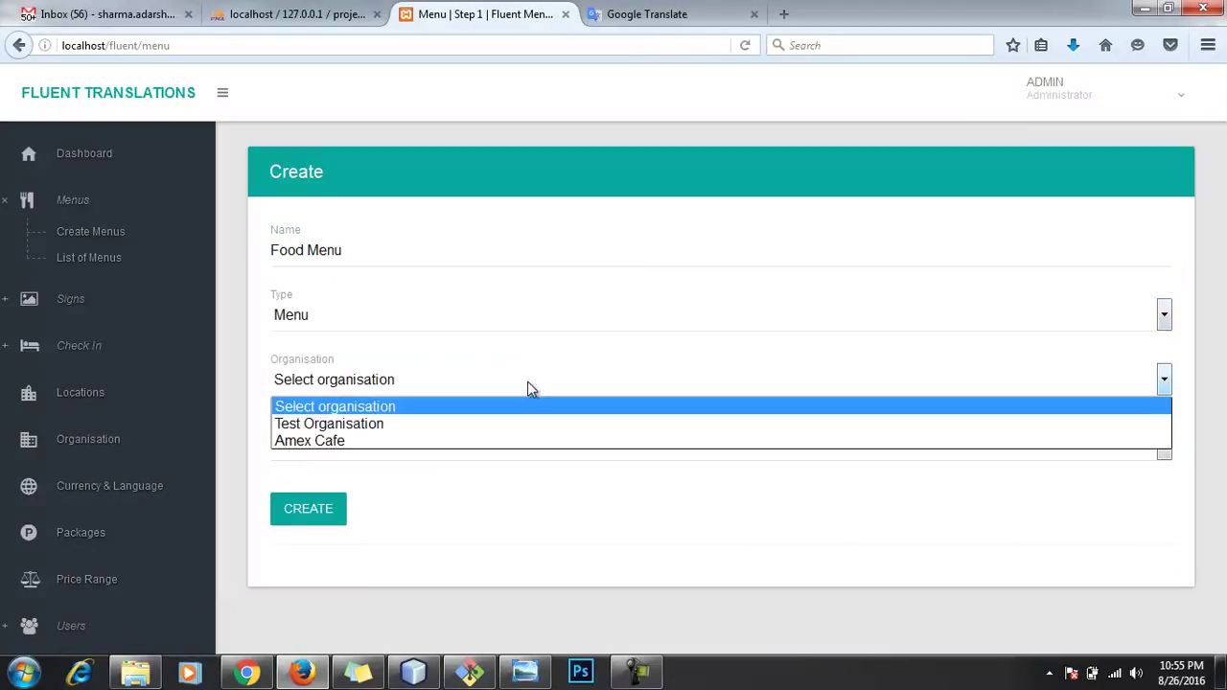
pyautogui.click(515, 441)
pyautogui.click(514, 444)
pyautogui.click(491, 488)
pyautogui.click(309, 523)
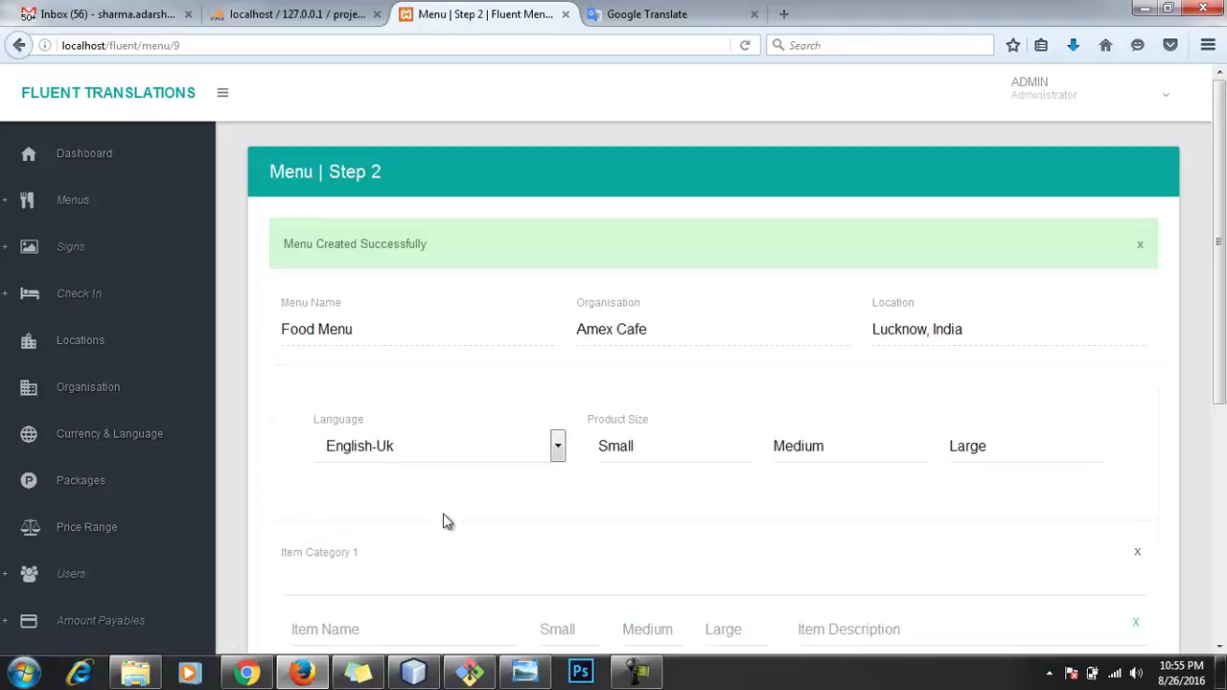
# Step: Scroll through the food menu image to find the first category
pyautogui.scroll(-5, 537, 505)
pyautogui.scroll(2, 475, 412)
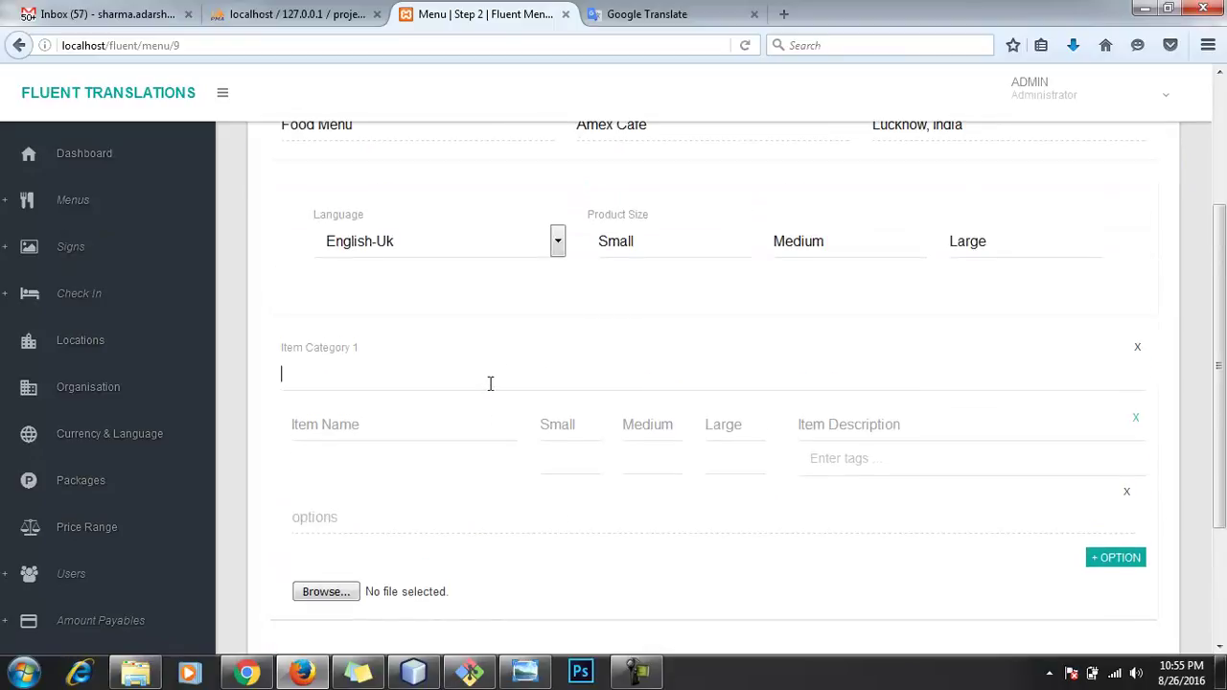
pyautogui.hotkey('alt', 'Tab')
pyautogui.scroll(-5, 471, 446)
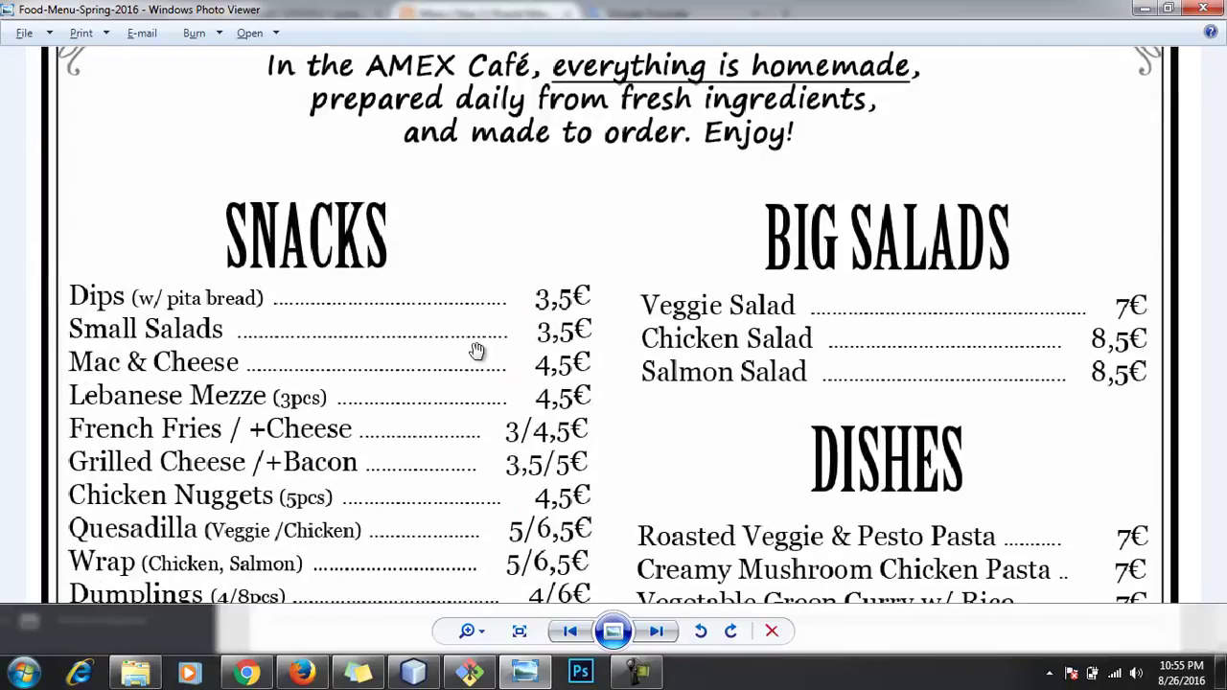
pyautogui.scroll(-1, 466, 403)
pyautogui.hotkey('alt', 'Tab')
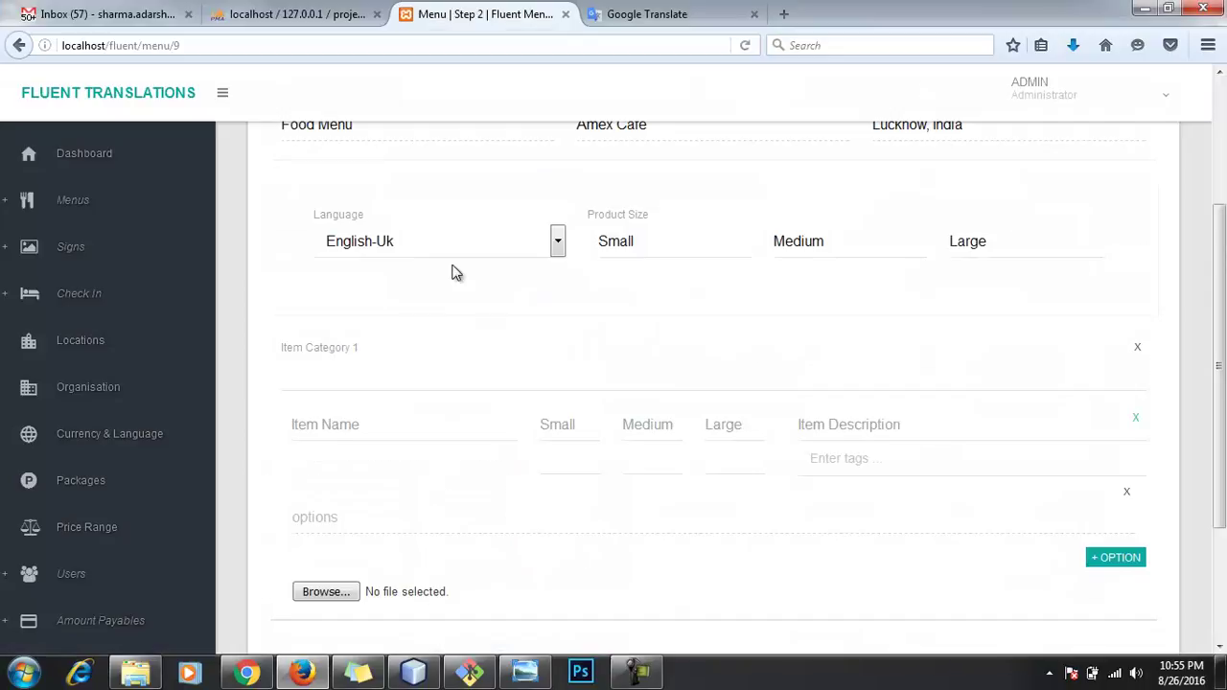
# Step: Enter Big Salads as Item Category 1, replacing the partial text
pyautogui.write('S')
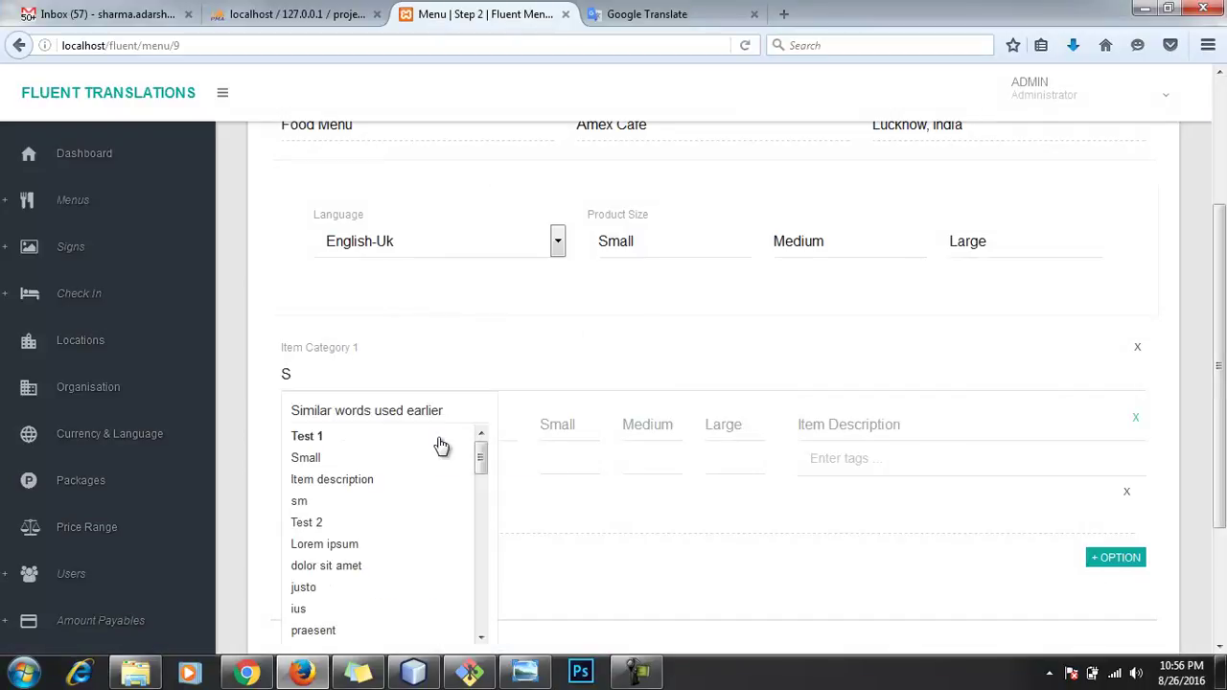
pyautogui.write('na')
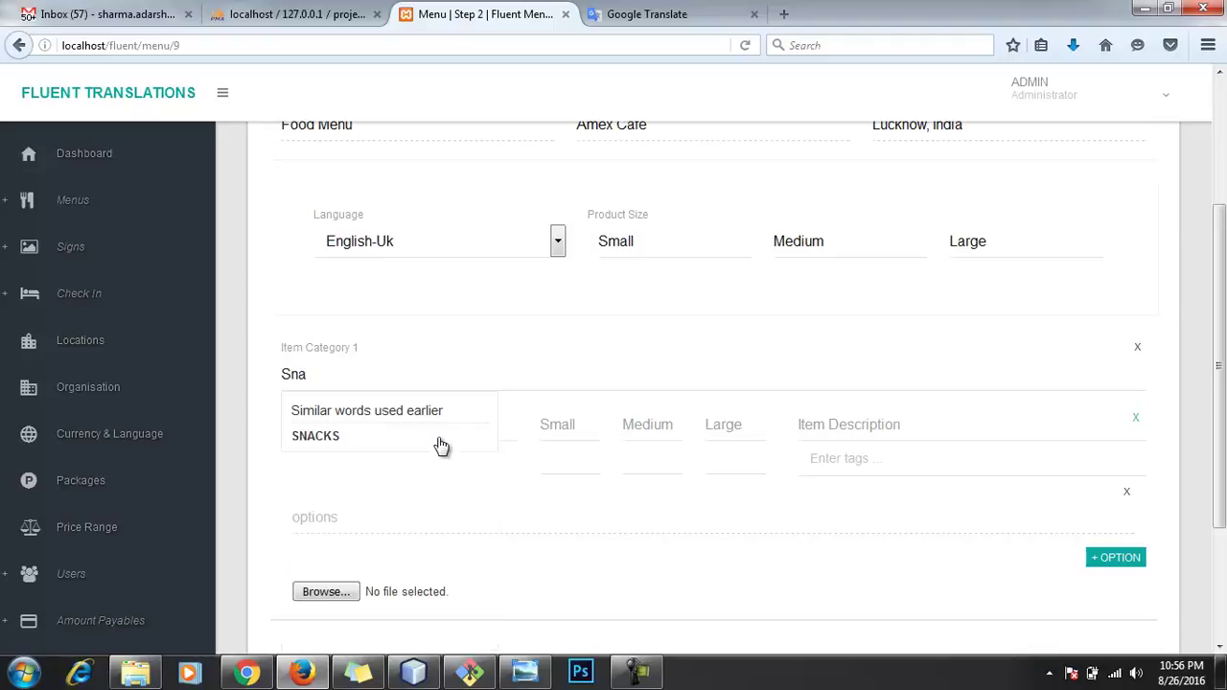
pyautogui.hotkey('alt', 'Tab')
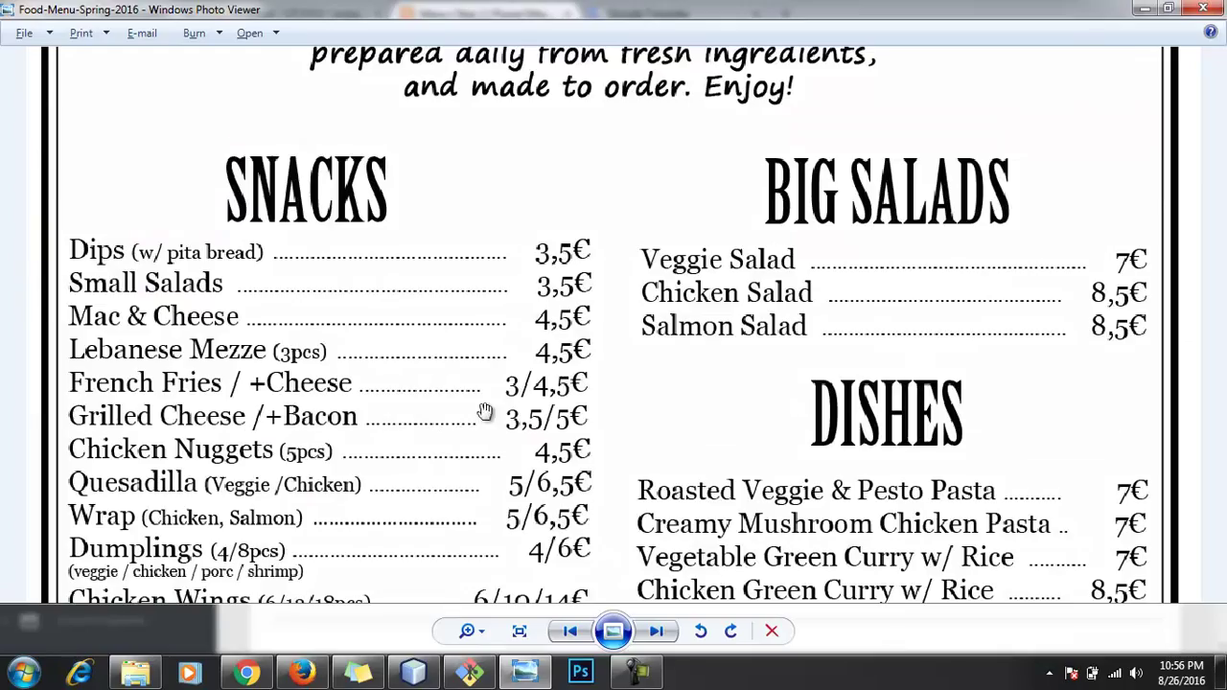
pyautogui.scroll(-5, 693, 359)
pyautogui.scroll(8, 734, 320)
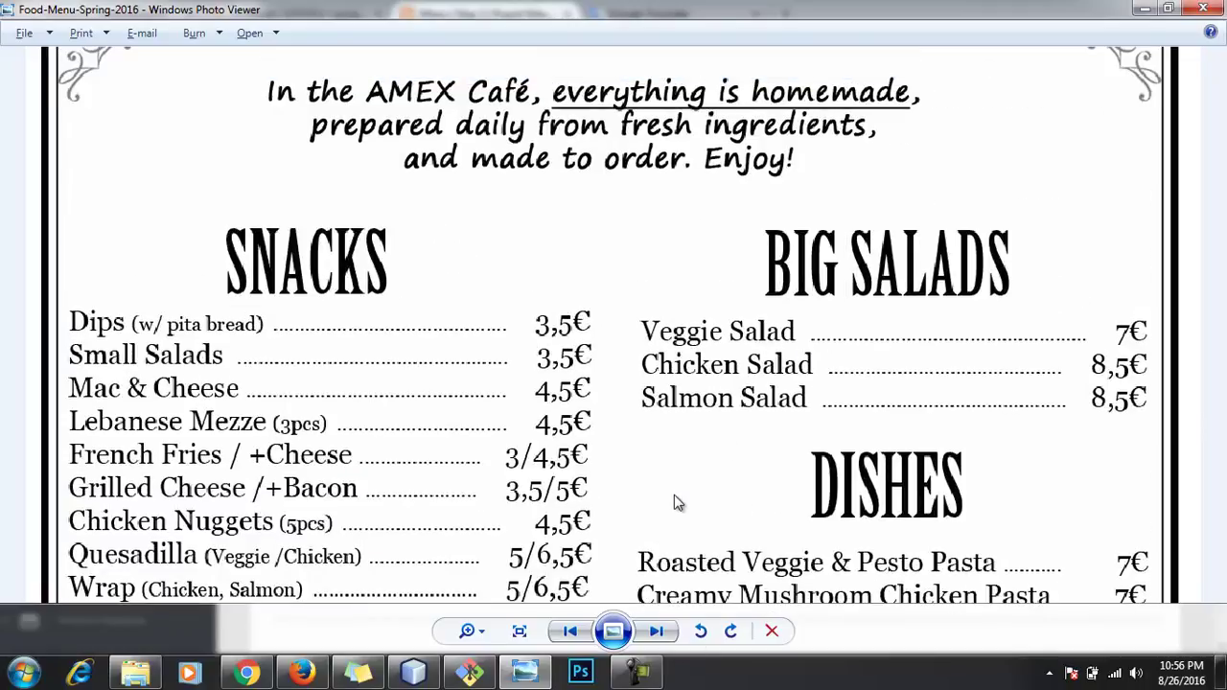
pyautogui.hotkey('alt', 'Tab')
pyautogui.click(368, 367)
pyautogui.moveTo(367, 367); pyautogui.dragTo(117, 366)
pyautogui.write('Big')
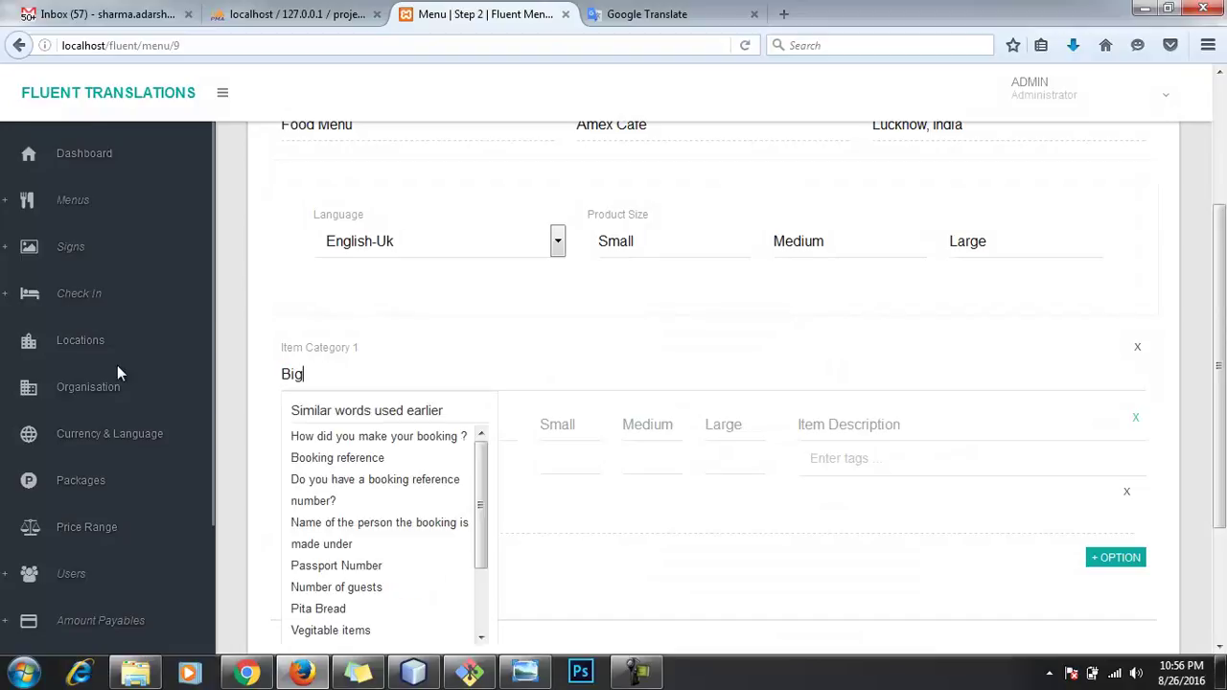
pyautogui.write(' Salads')
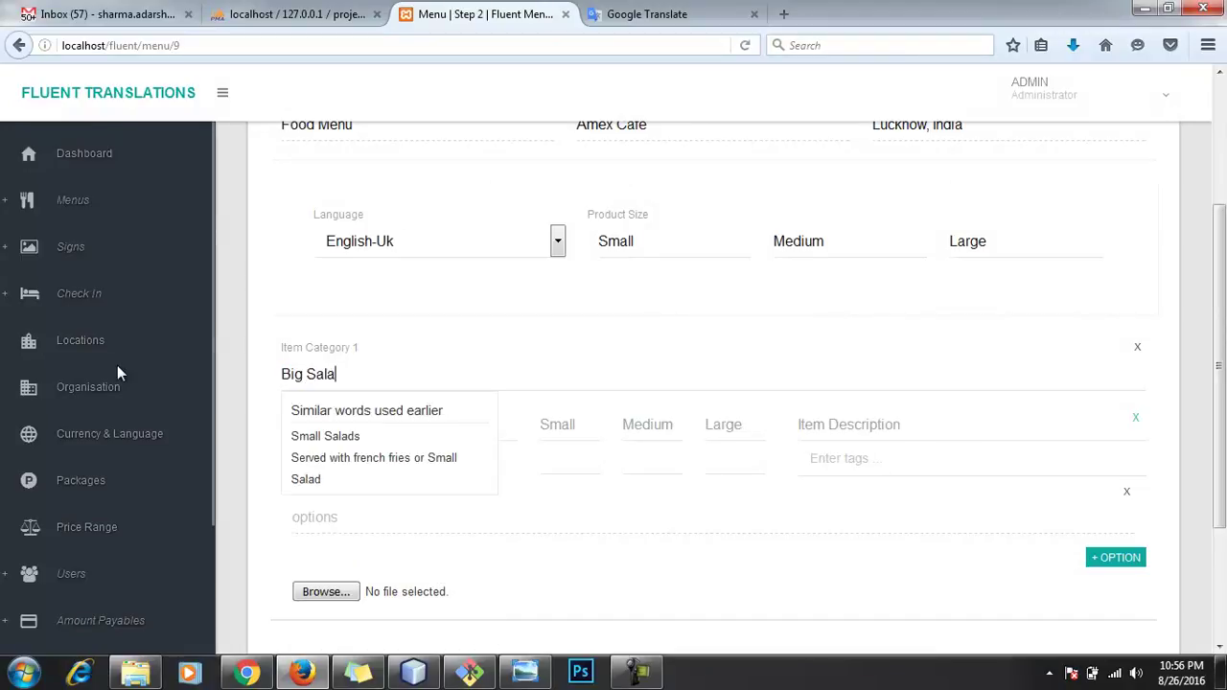
pyautogui.press('Tab')
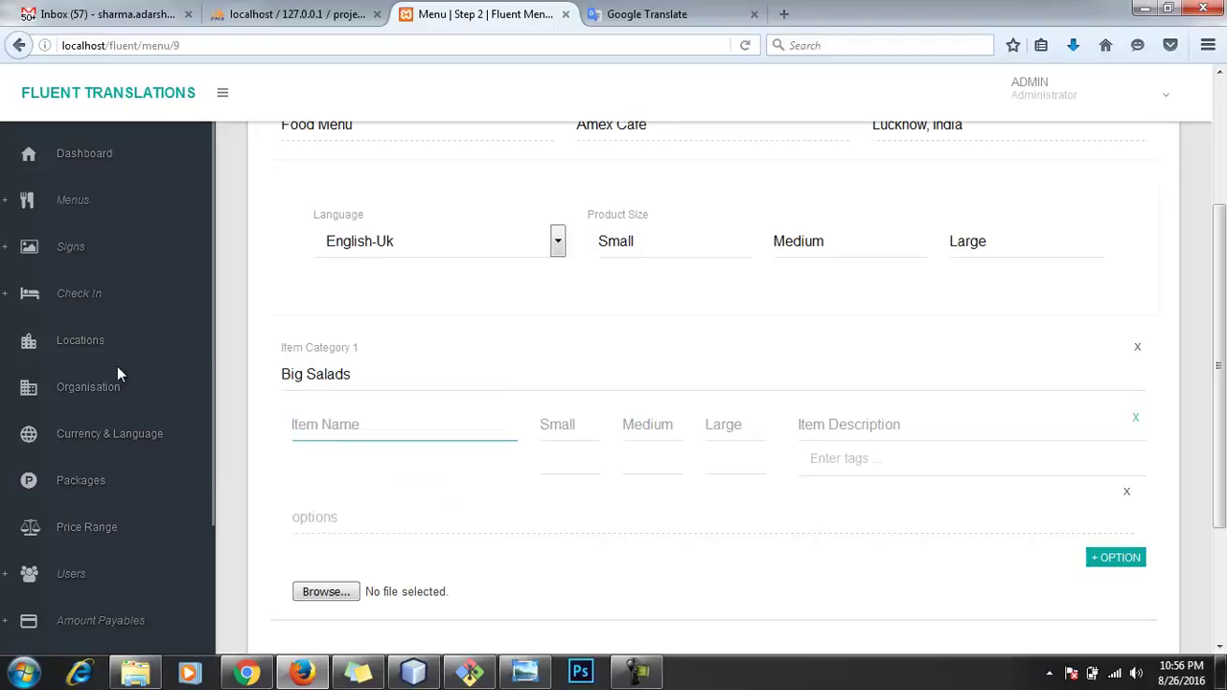
# Step: Name the first item Veggie Salads, checking the menu image for the wording
pyautogui.hotkey('alt', 'Tab')
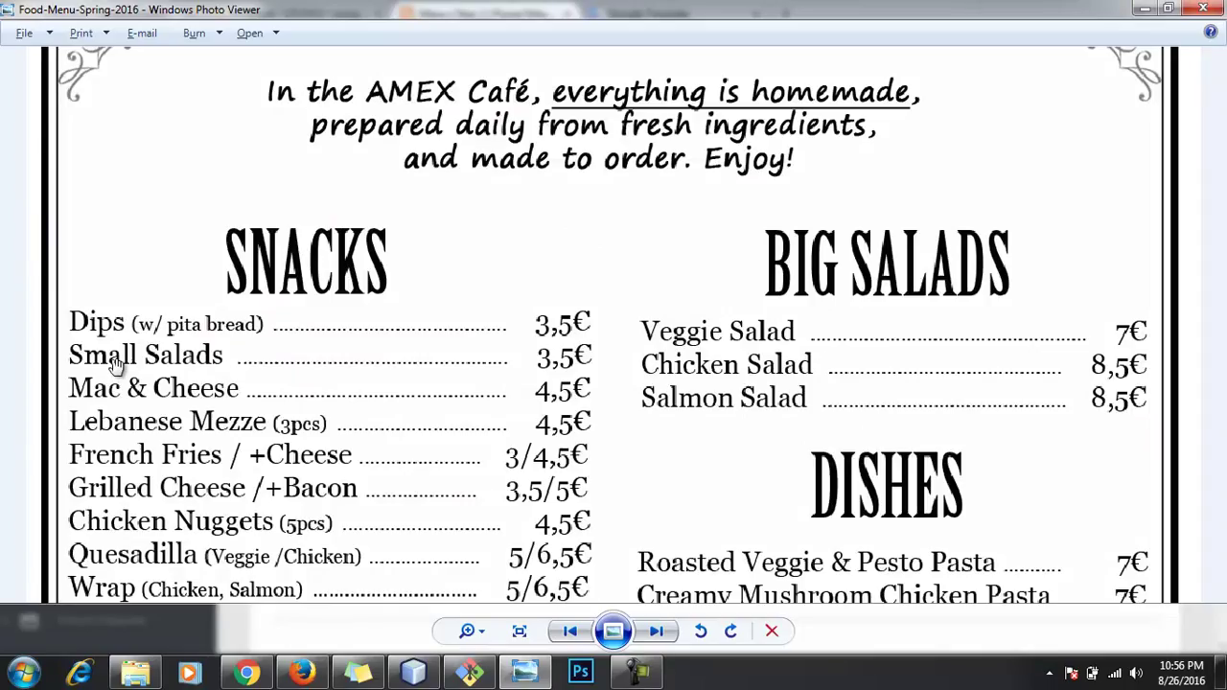
pyautogui.hotkey('alt', 'Tab')
pyautogui.write('Veggies')
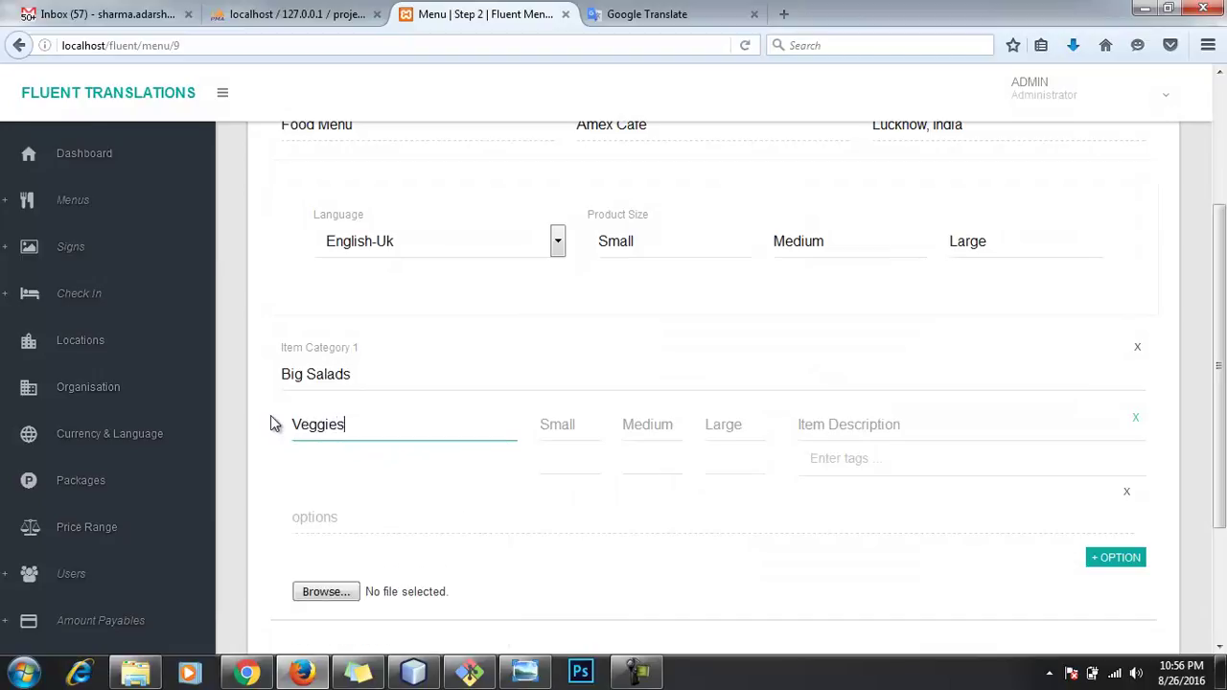
pyautogui.hotkey('alt', 'Tab')
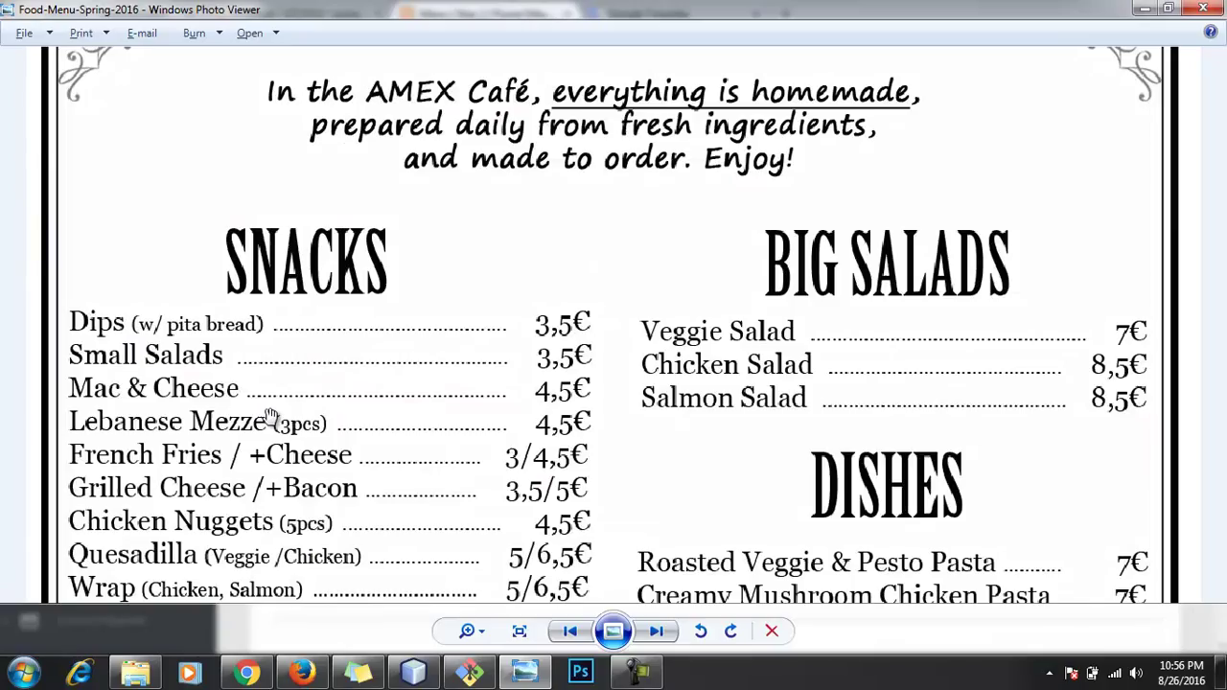
pyautogui.hotkey('alt', 'Tab')
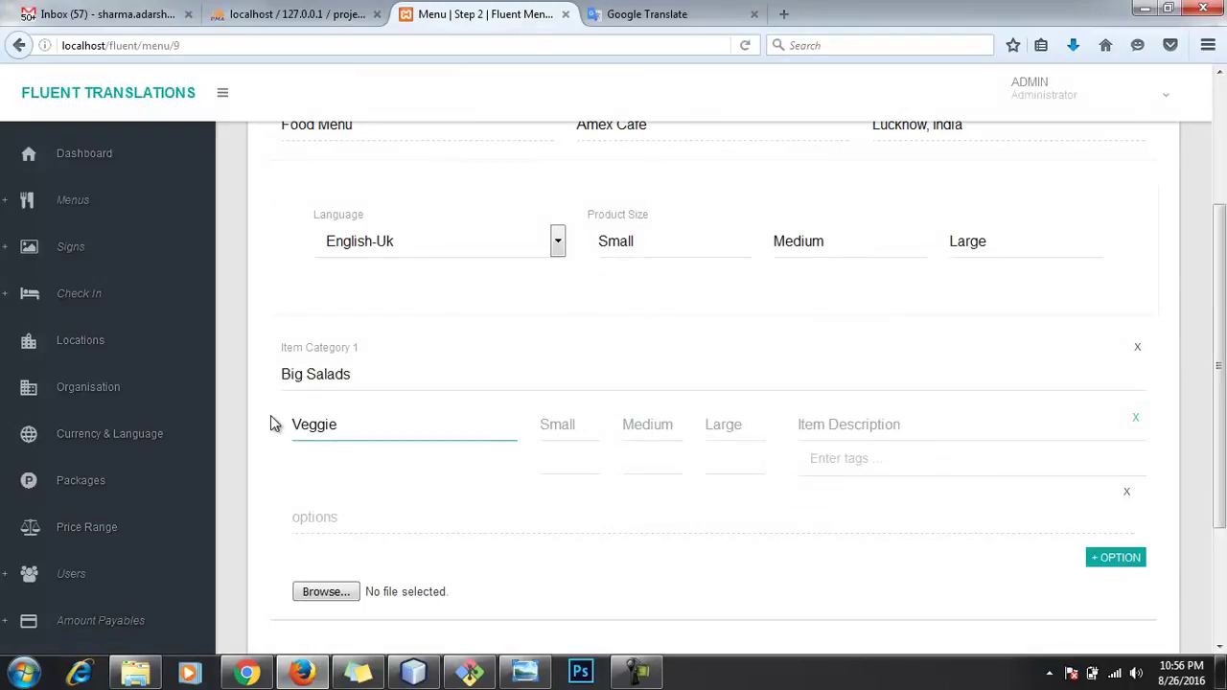
pyautogui.write('Salads')
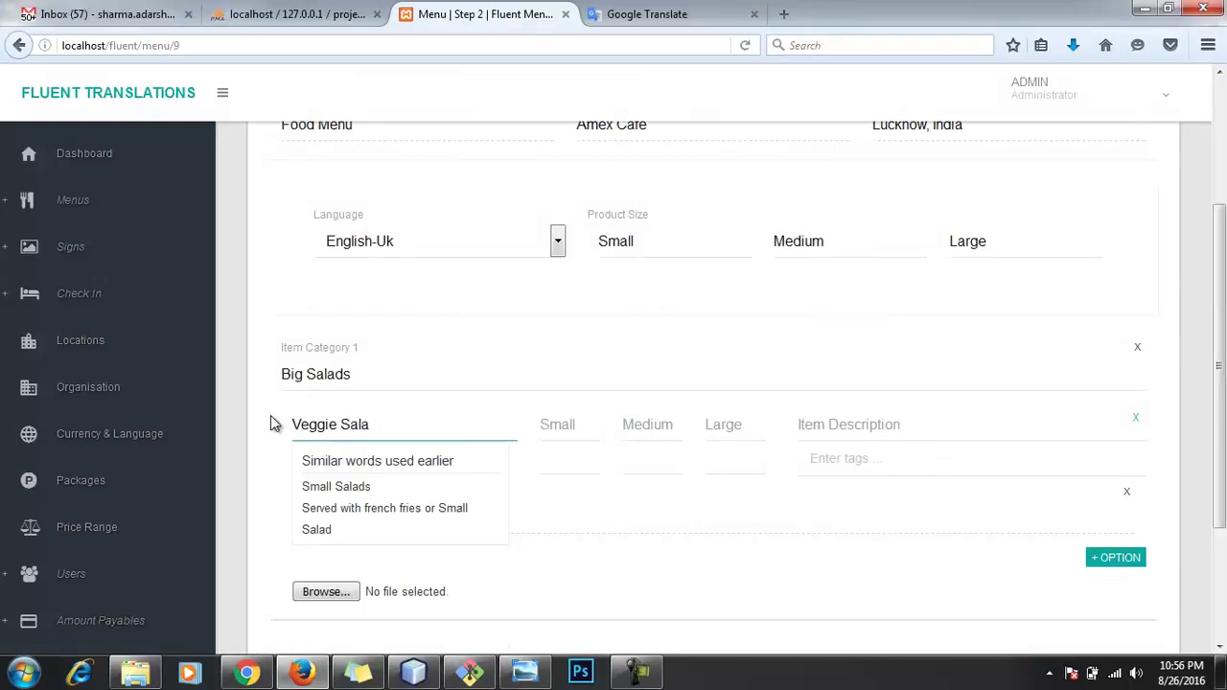
# Step: Set the Veggie Salads Large price to 7, checking the salad prices on the menu
pyautogui.press('Tab')
pyautogui.press('Tab')
pyautogui.press('Tab')
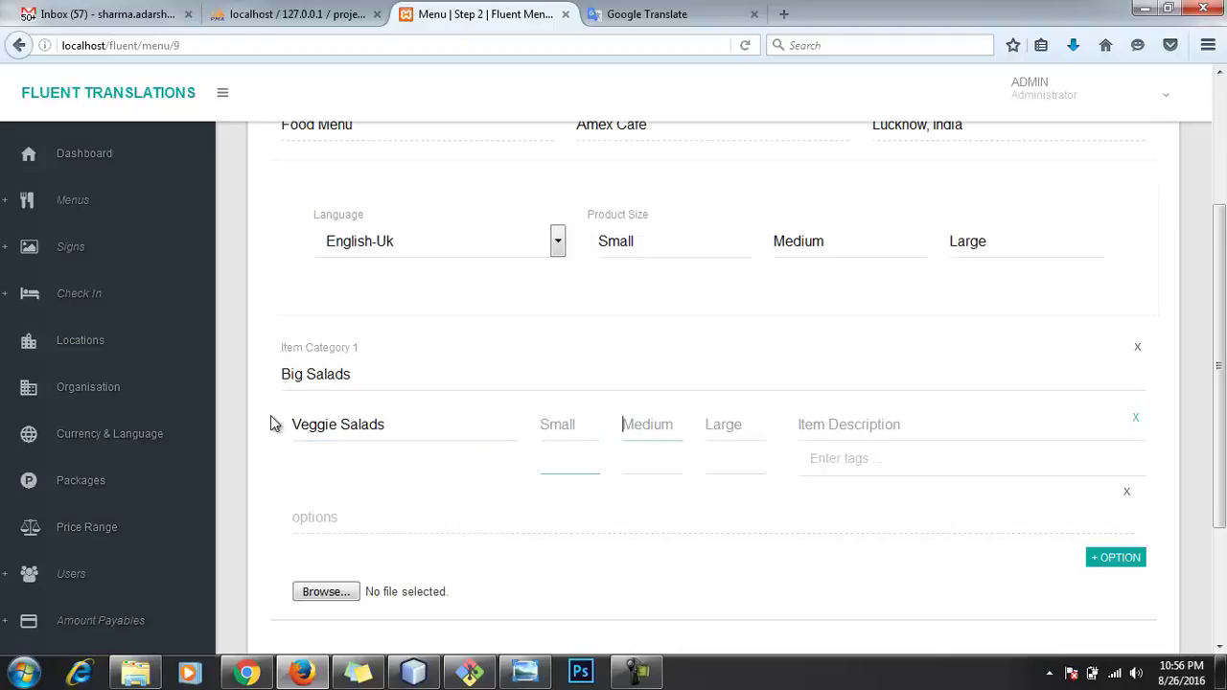
pyautogui.write('1')
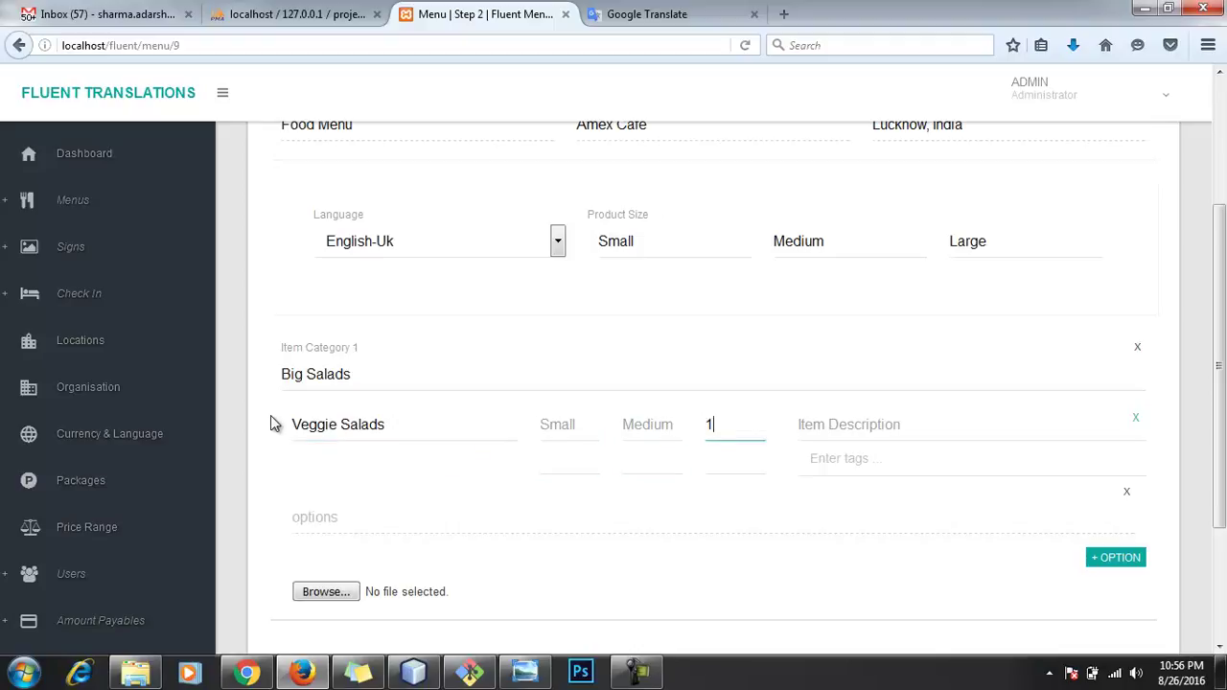
pyautogui.press('Tab')
pyautogui.press('Tab')
pyautogui.hotkey('alt', 'Tab')
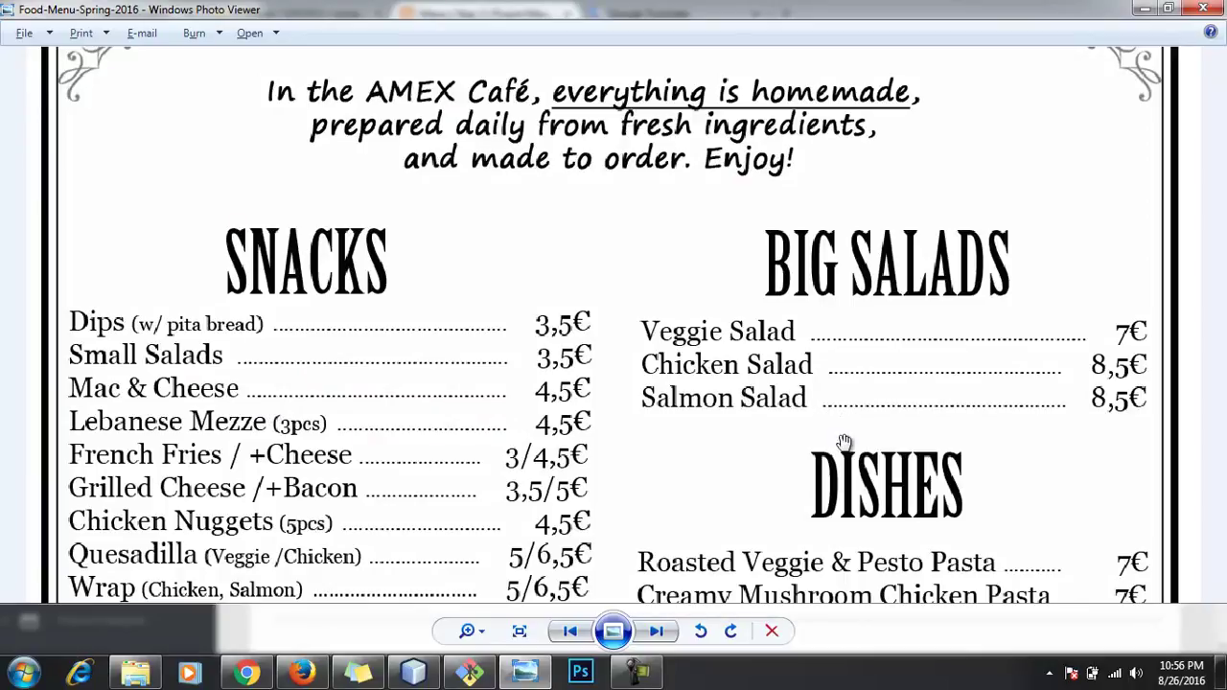
pyautogui.moveTo(844, 444); pyautogui.dragTo(867, 321)
pyautogui.hotkey('alt', 'Tab')
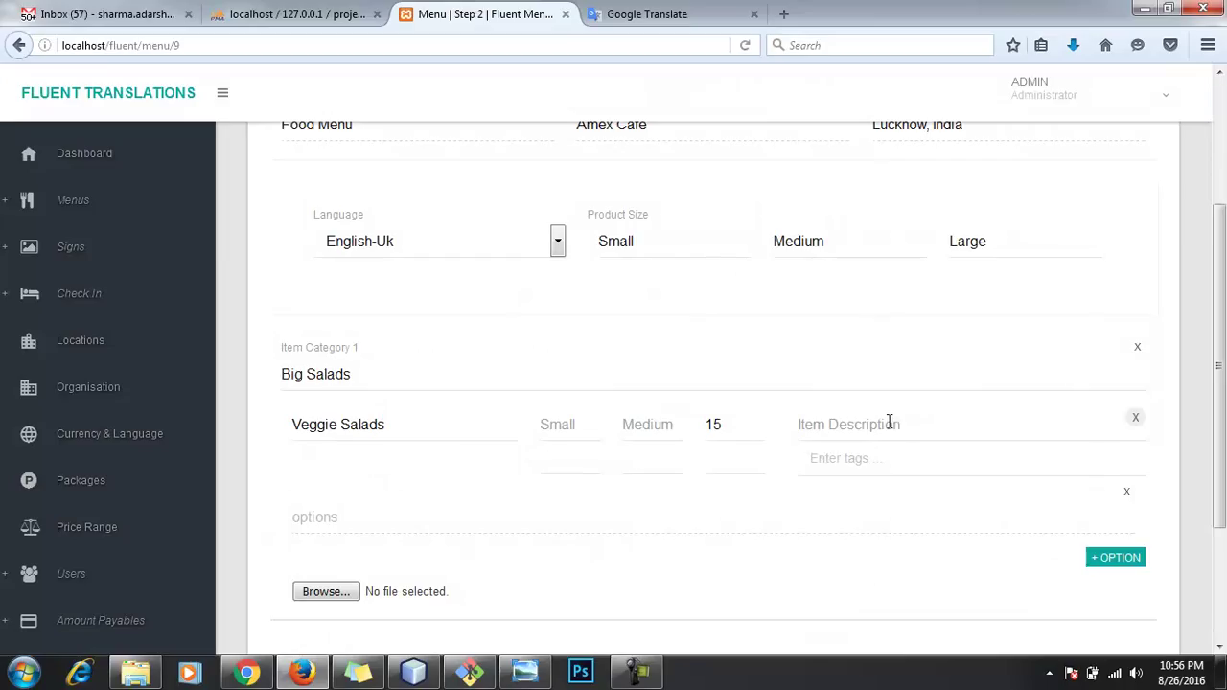
pyautogui.click(901, 463)
pyautogui.doubleClick(730, 433)
pyautogui.write('7')
pyautogui.press('Tab')
# Step: Enter Dummy description as the item description and Full under the Large price
pyautogui.click(859, 428)
pyautogui.write('S')
pyautogui.press('BackSpace')
pyautogui.write('Du')
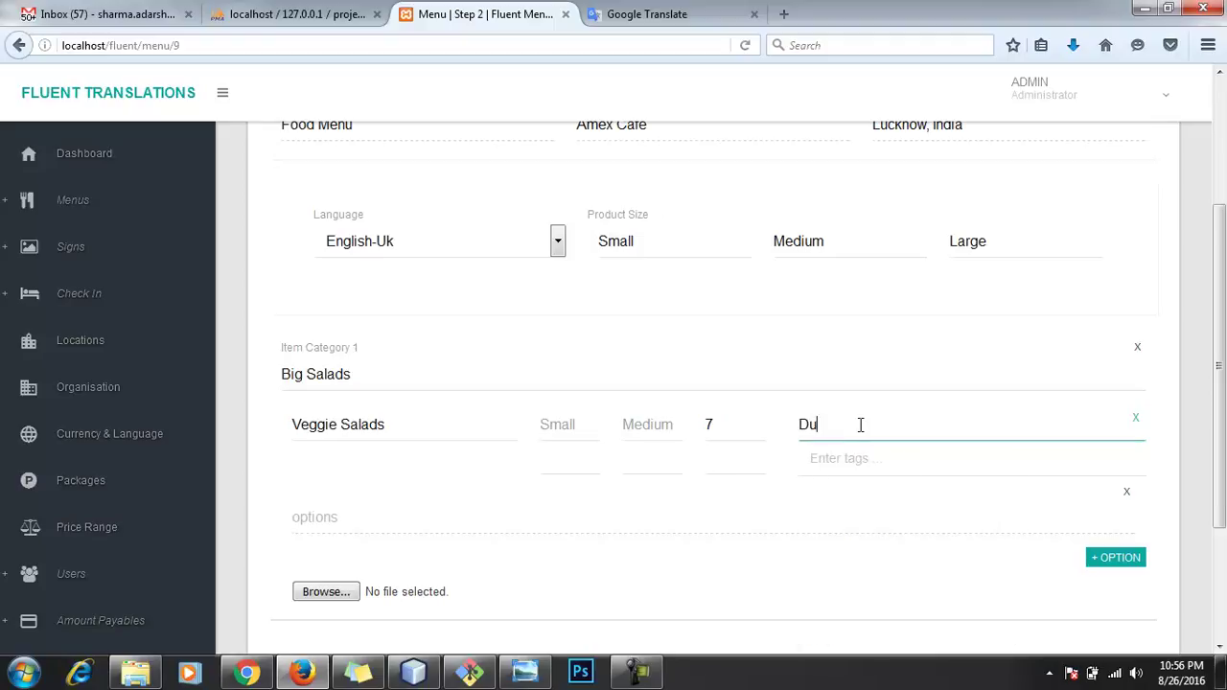
pyautogui.write('mmy description')
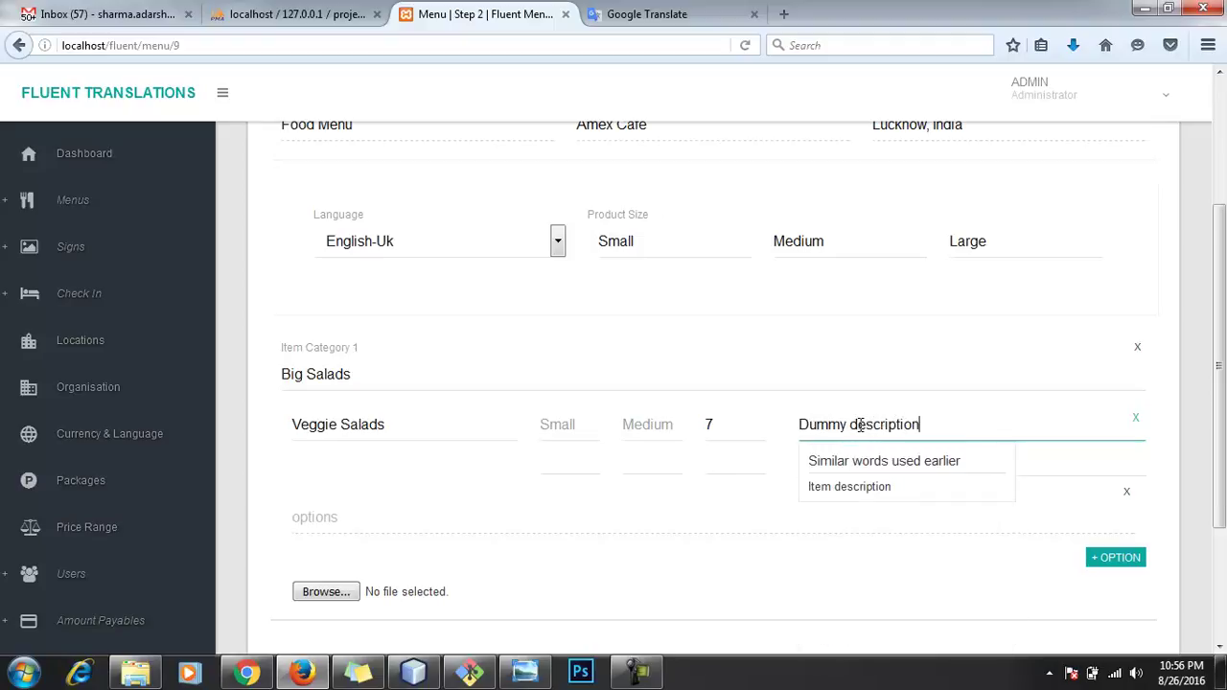
pyautogui.press('Tab')
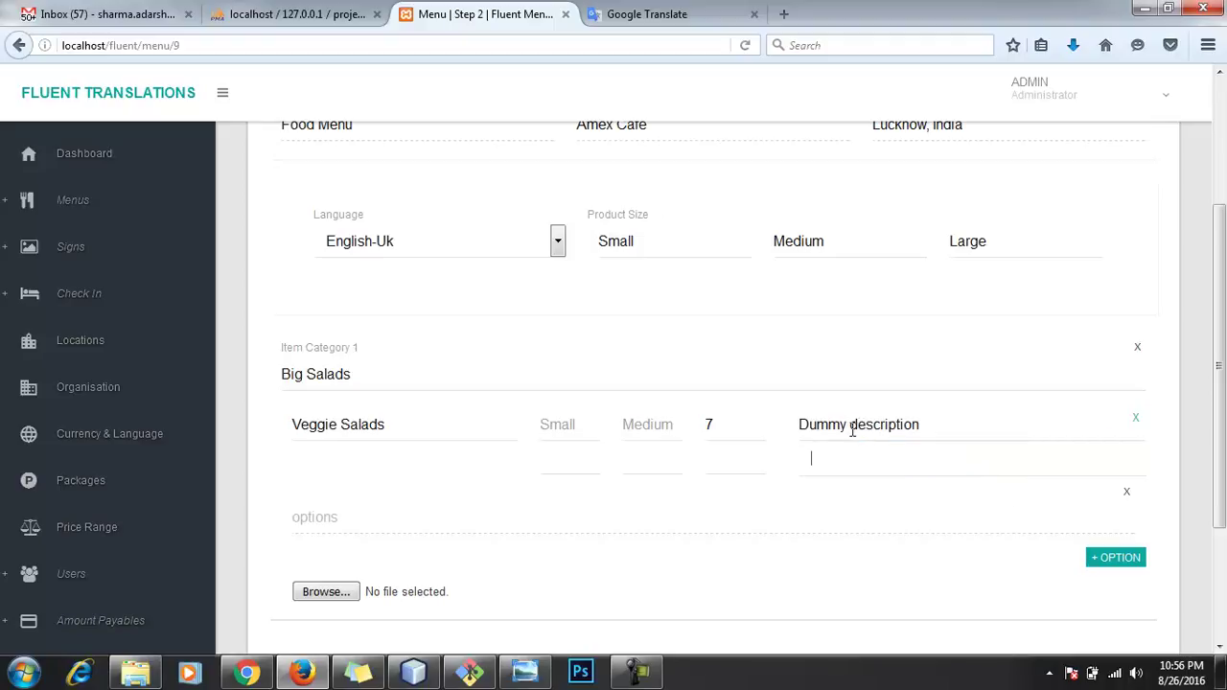
pyautogui.click(739, 467)
pyautogui.write('Full')
# Step: Create the Salads category option set with With salt (10) and Without salt (15), and save it
pyautogui.click(688, 522)
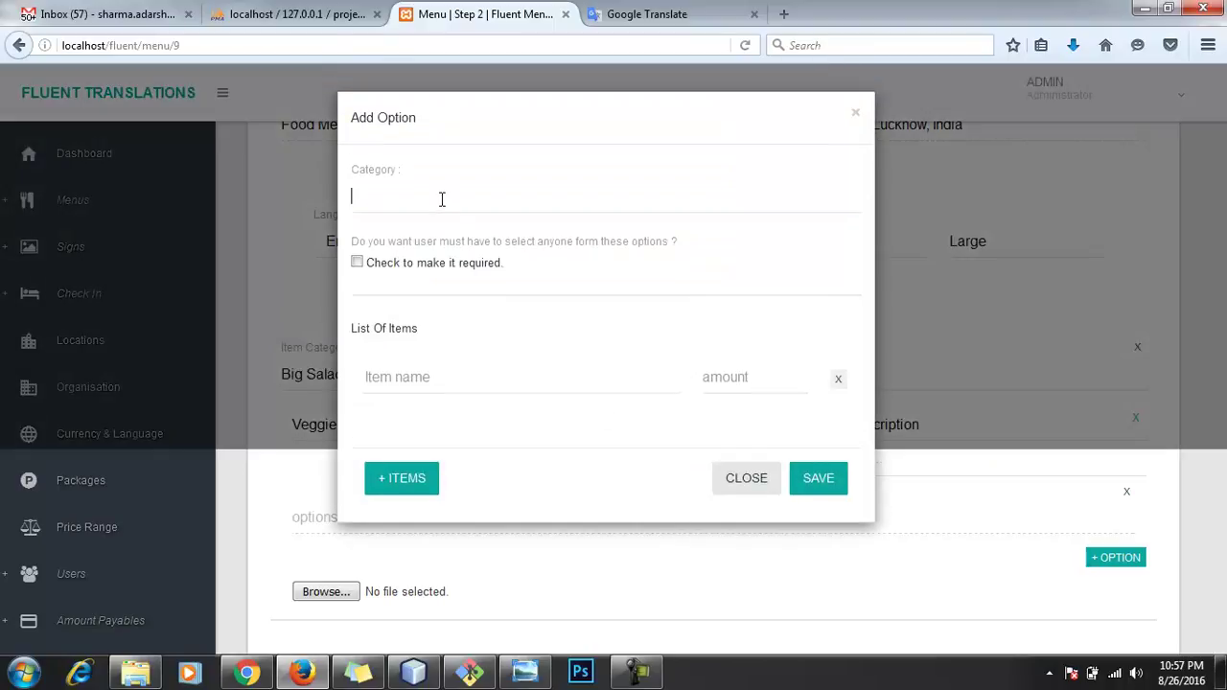
pyautogui.write('Salad')
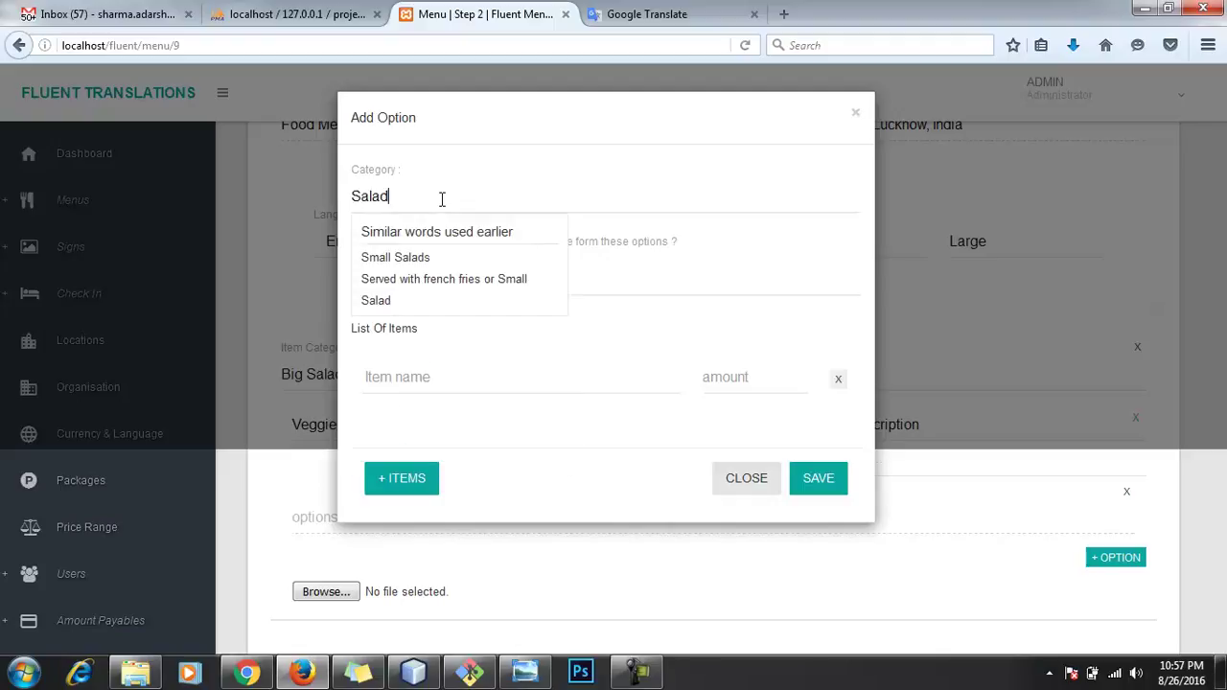
pyautogui.write('s category')
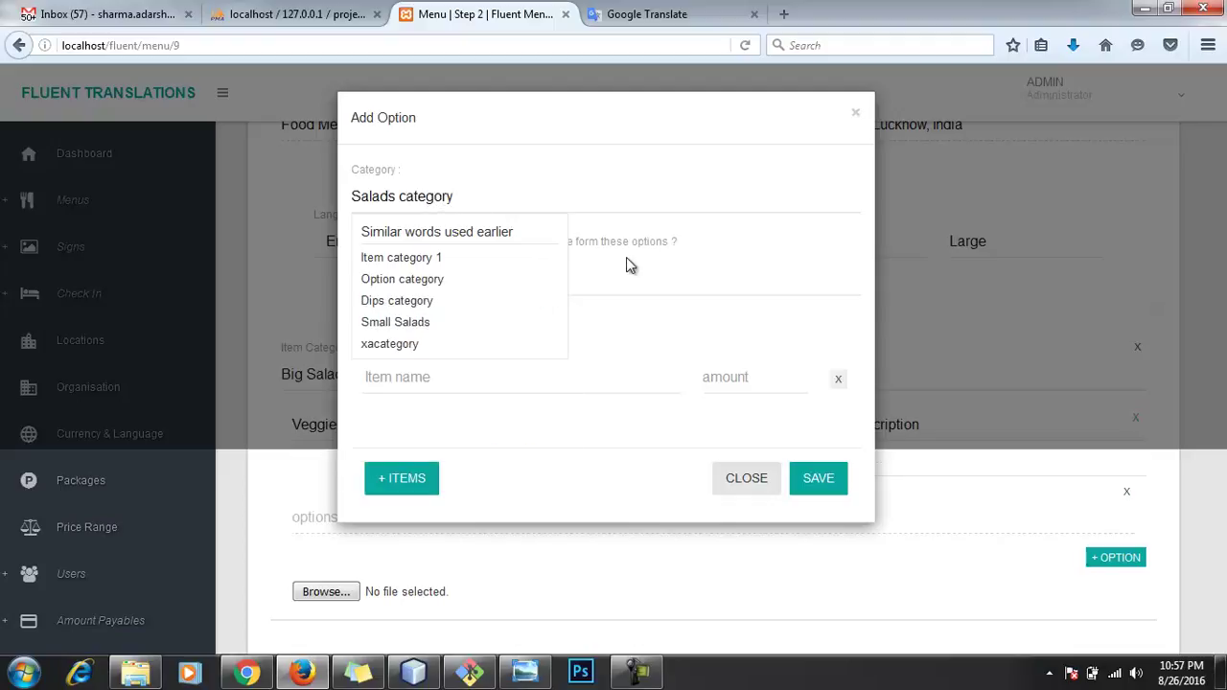
pyautogui.click(604, 278)
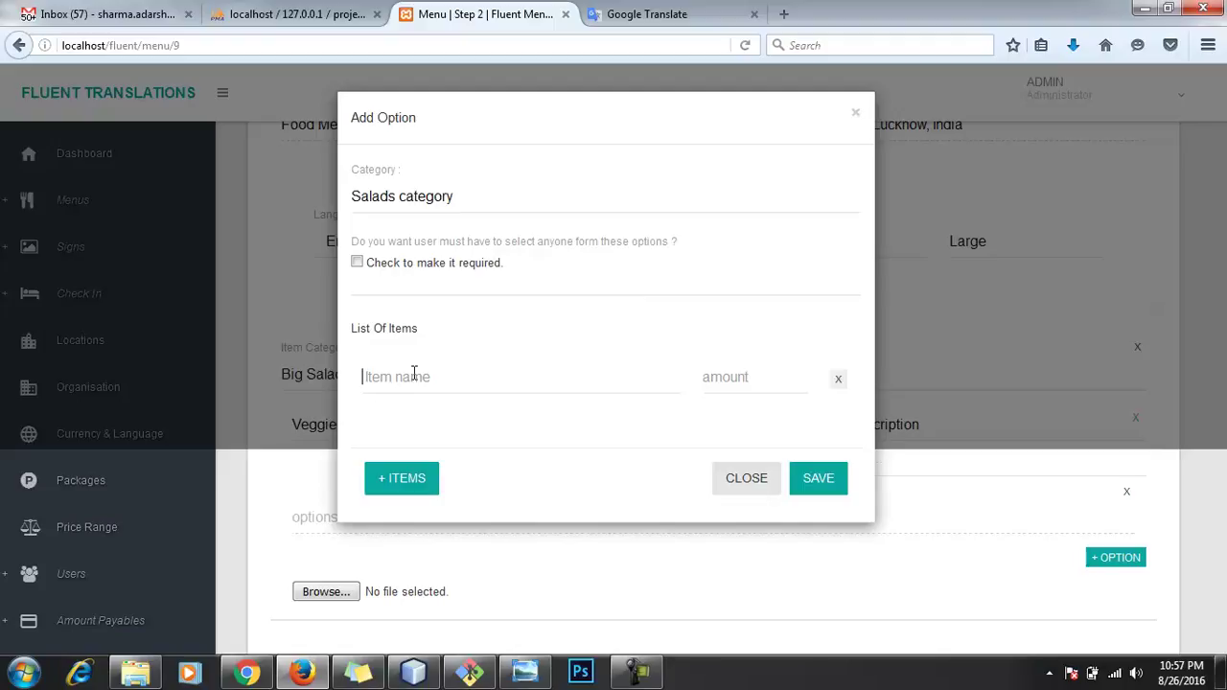
pyautogui.click(414, 376)
pyautogui.write('With sal')
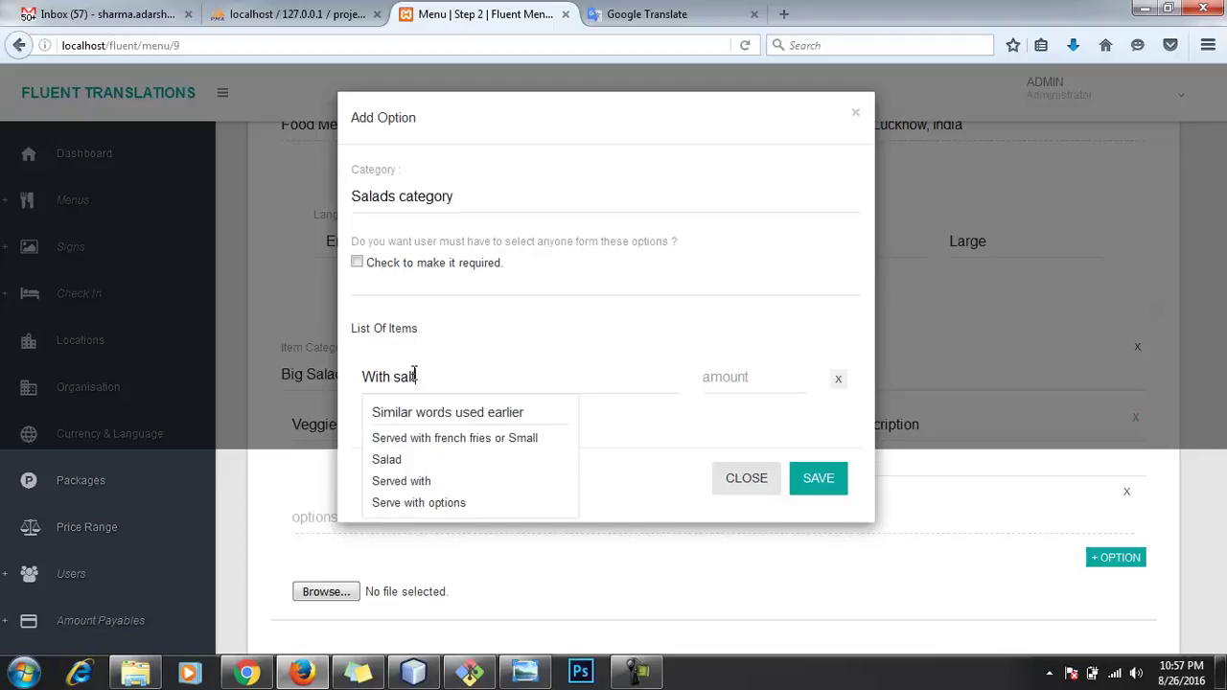
pyautogui.press('Tab')
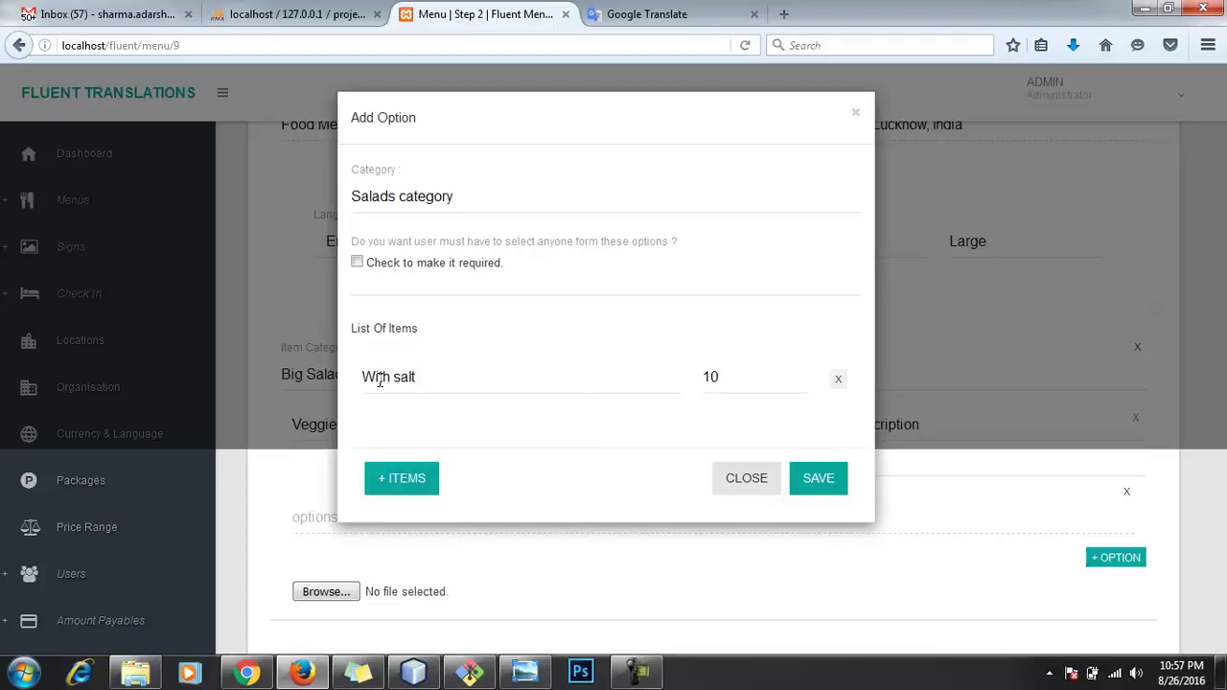
pyautogui.click(425, 480)
pyautogui.write('Without salt')
pyautogui.press('Tab')
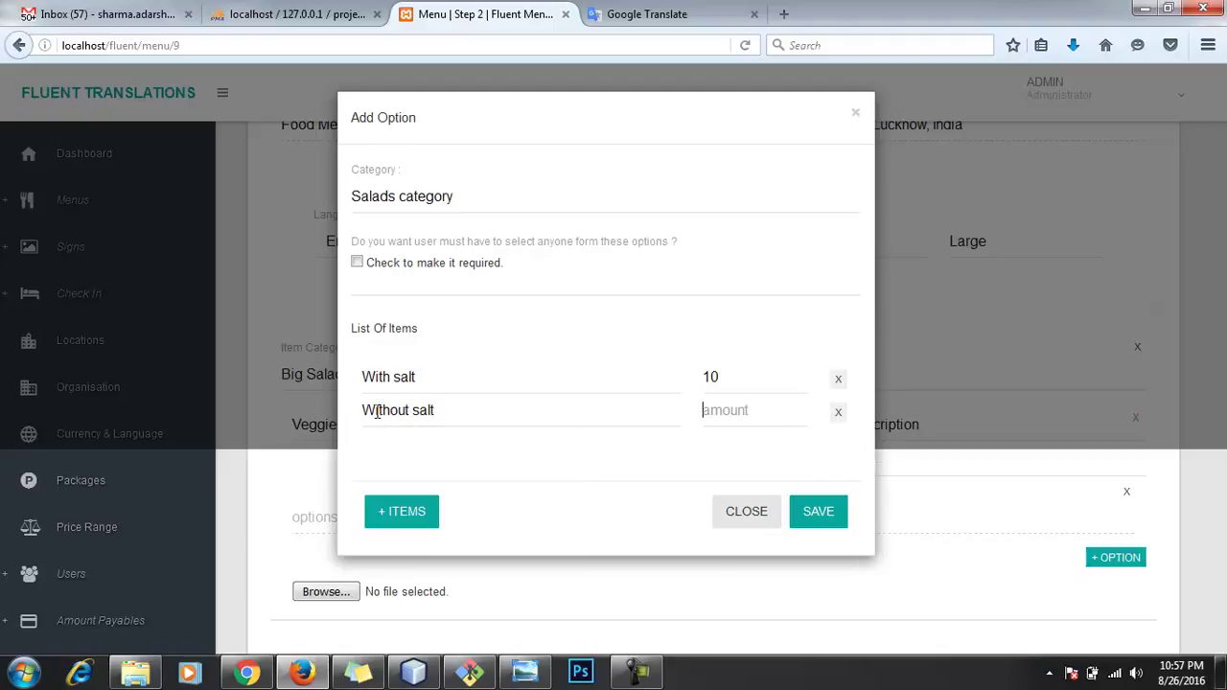
pyautogui.write('15')
pyautogui.click(818, 513)
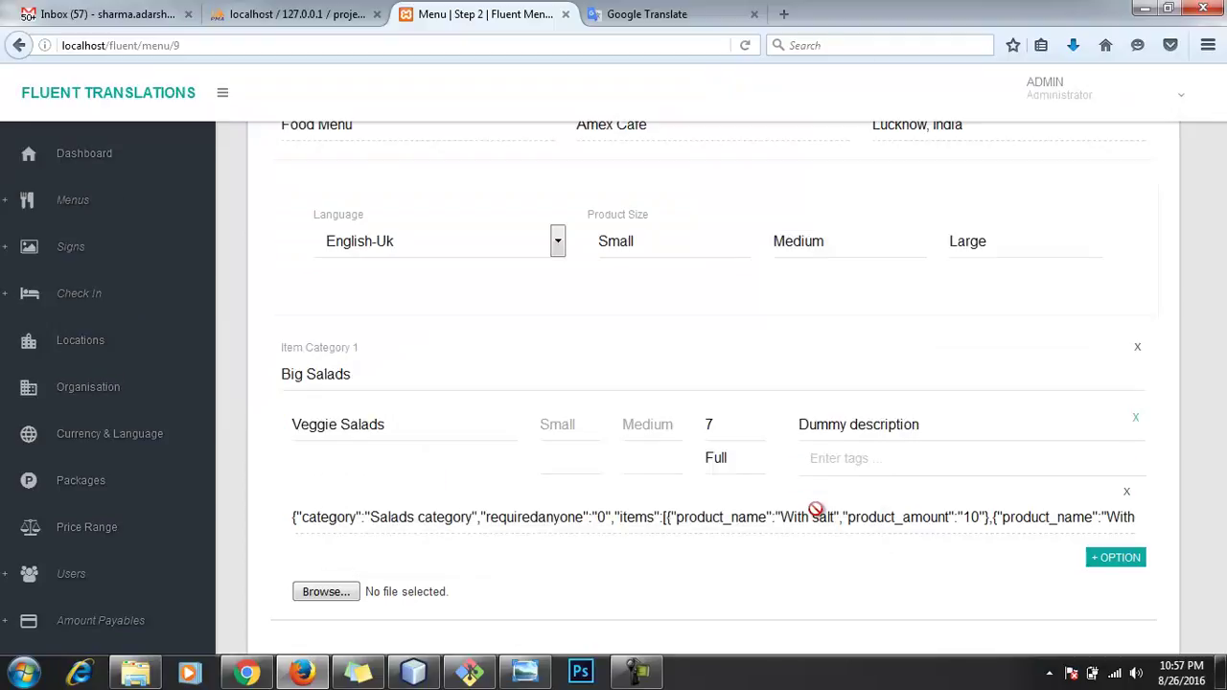
# Step: Attach placeholder.png as the Veggie Salads image and add a new empty item row
pyautogui.scroll(-3, 834, 537)
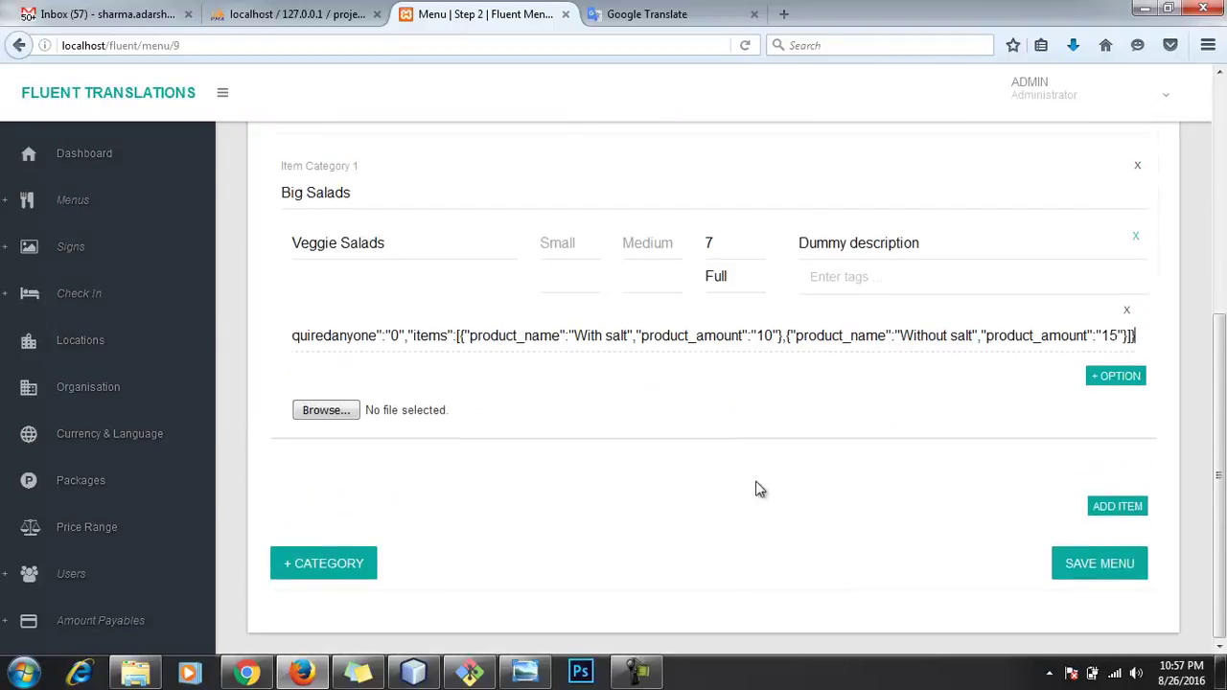
pyautogui.click(331, 411)
pyautogui.scroll(-8, 748, 403)
pyautogui.scroll(-3, 816, 414)
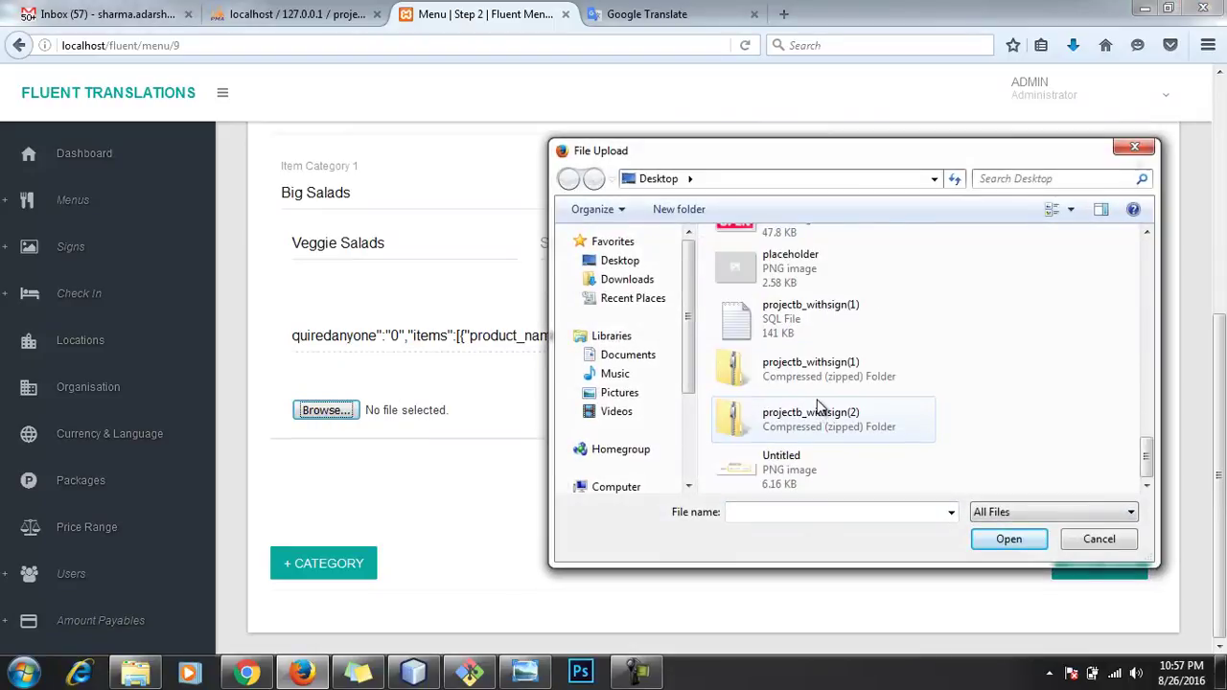
pyautogui.click(814, 267)
pyautogui.doubleClick(813, 268)
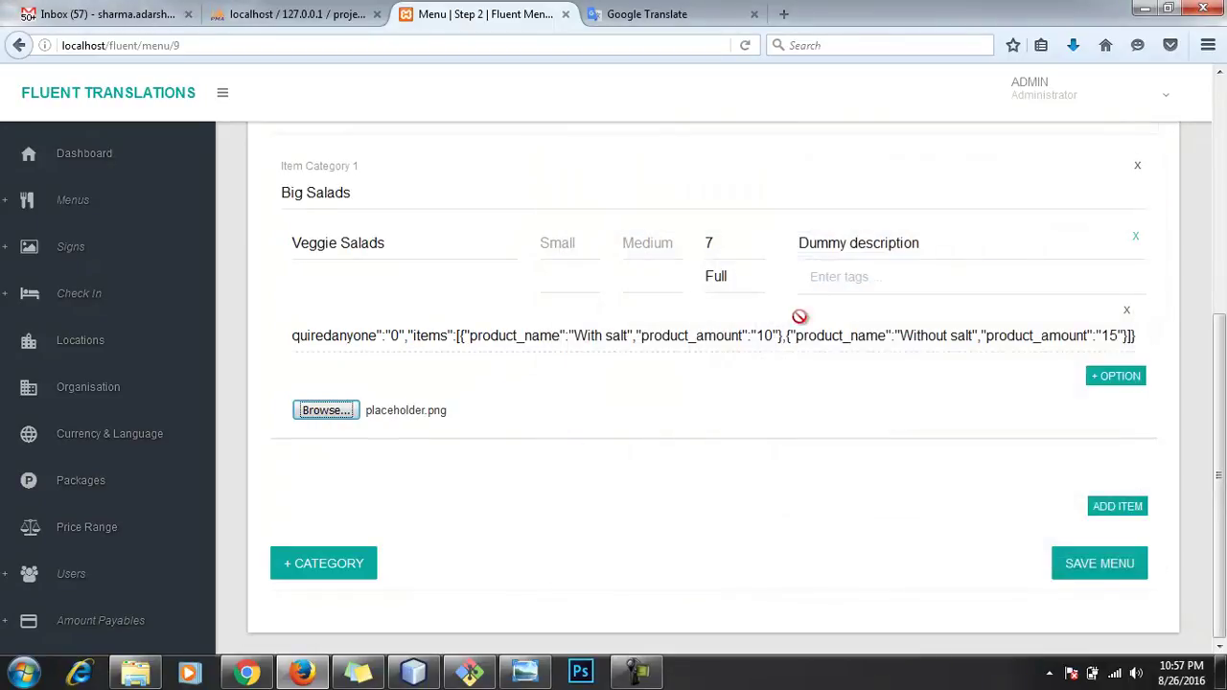
pyautogui.click(1115, 508)
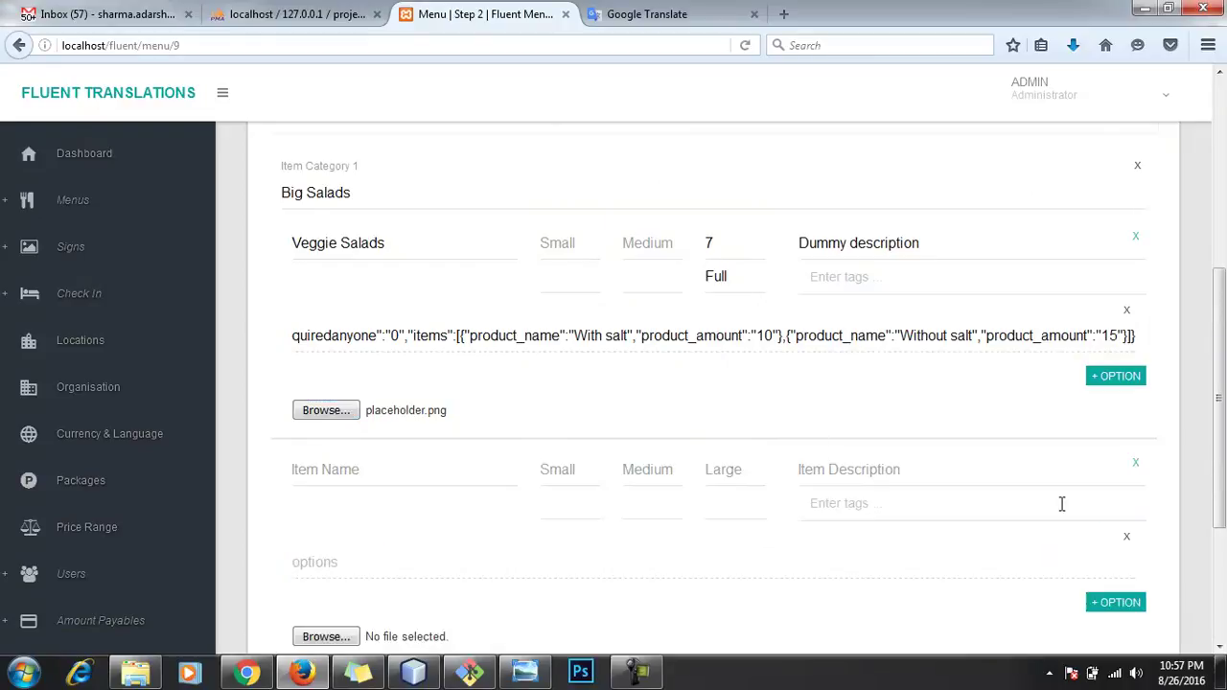
# Step: Enter Chicken Salad as the new item's name with a Large price of 8.5
pyautogui.click(431, 479)
pyautogui.hotkey('alt', 'Tab')
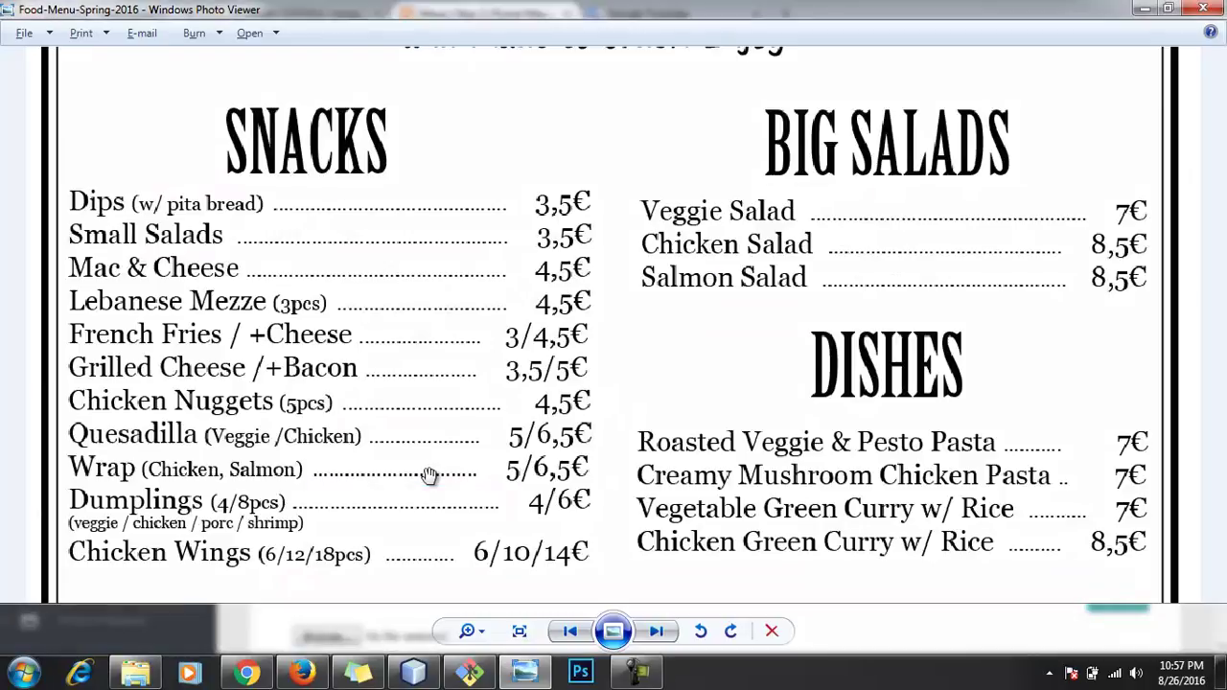
pyautogui.hotkey('alt', 'Tab')
pyautogui.write('C')
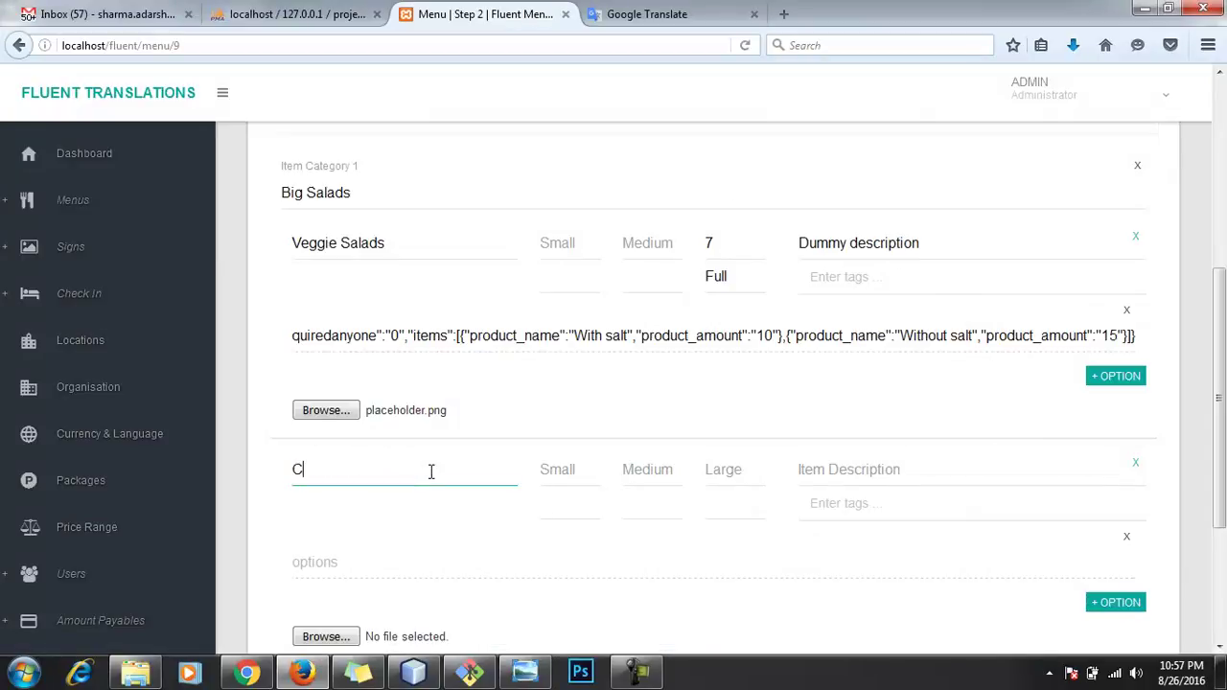
pyautogui.write('hicken')
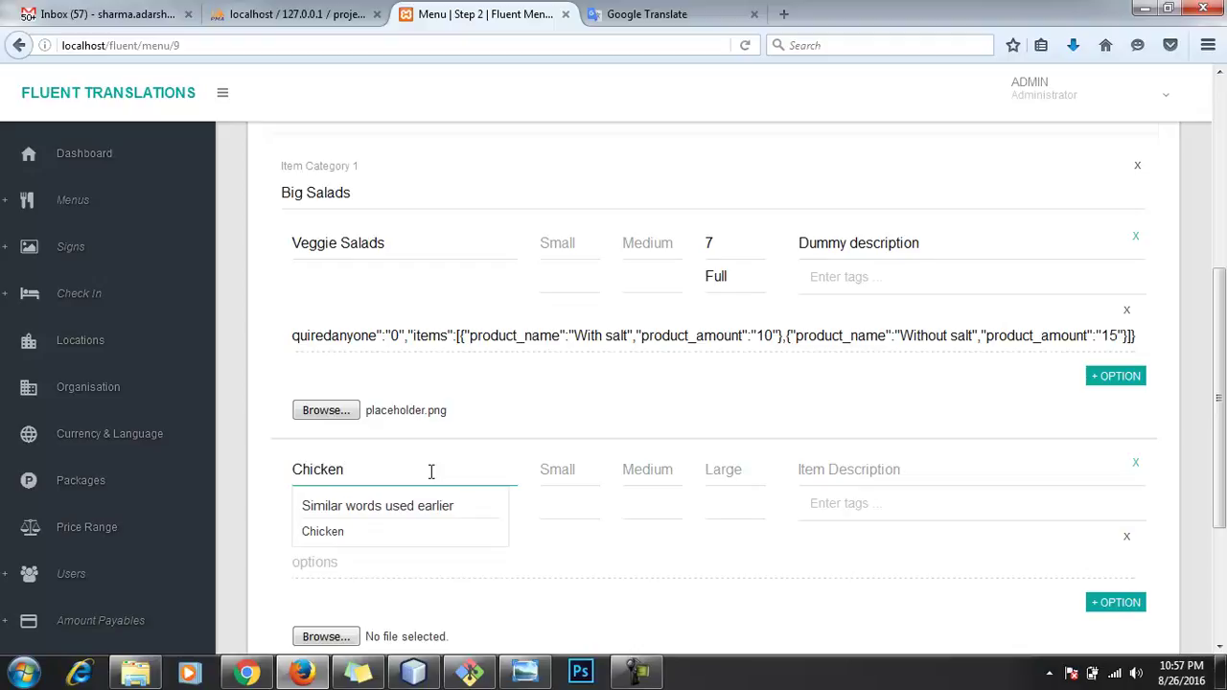
pyautogui.write(' Salad')
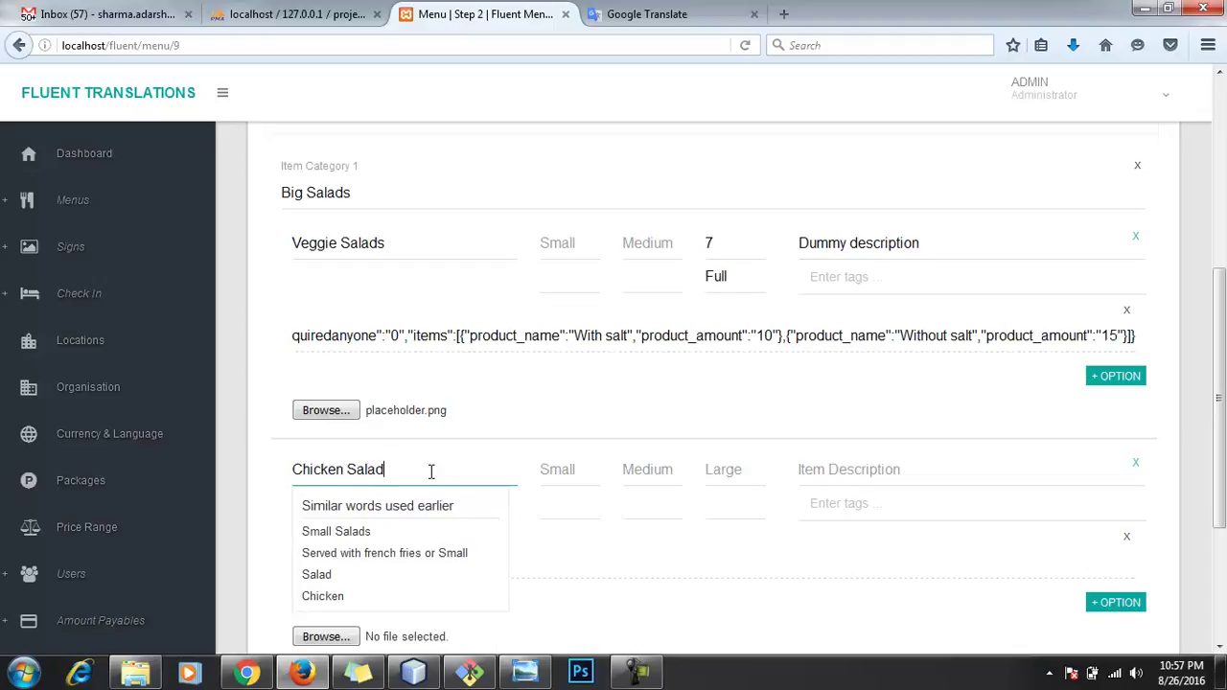
pyautogui.hotkey('alt', 'Tab')
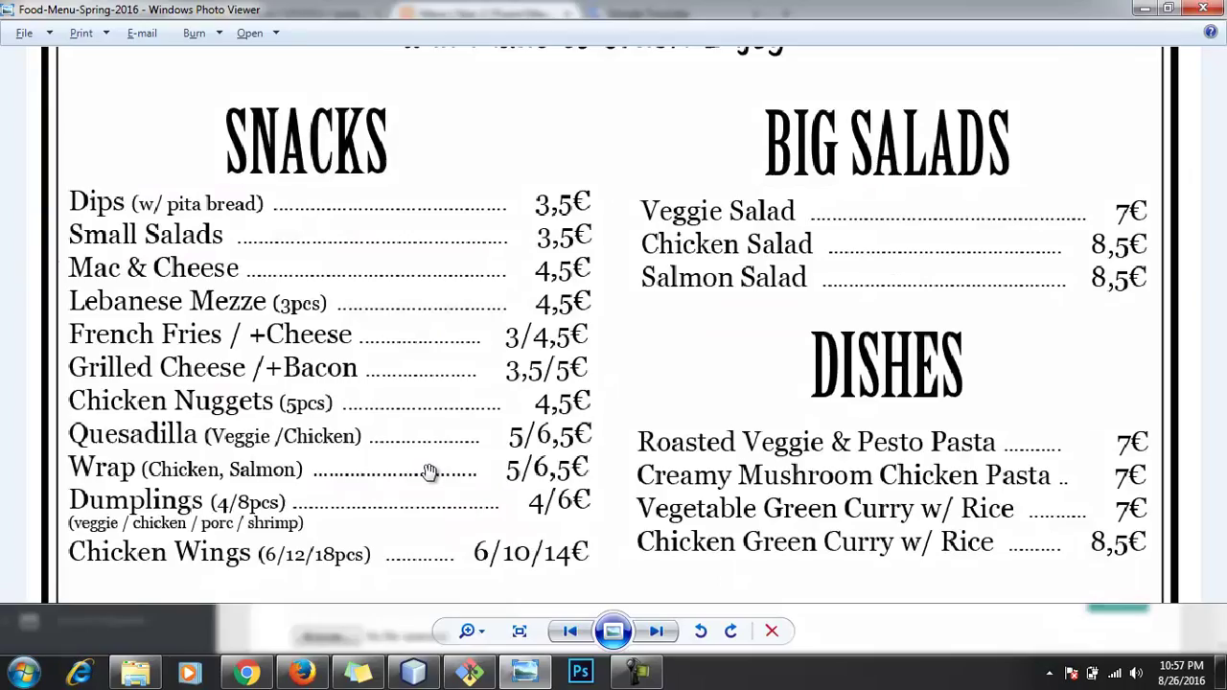
pyautogui.hotkey('alt', 'Tab')
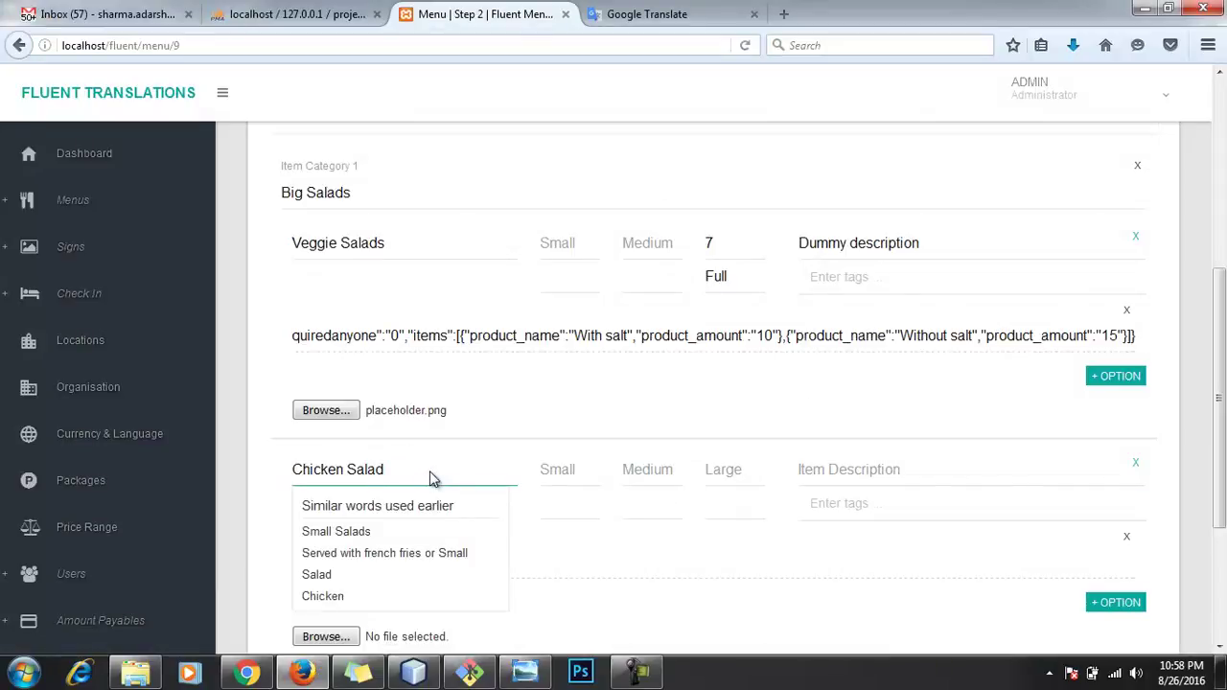
pyautogui.click(731, 481)
pyautogui.write('8.5')
pyautogui.press('Tab')
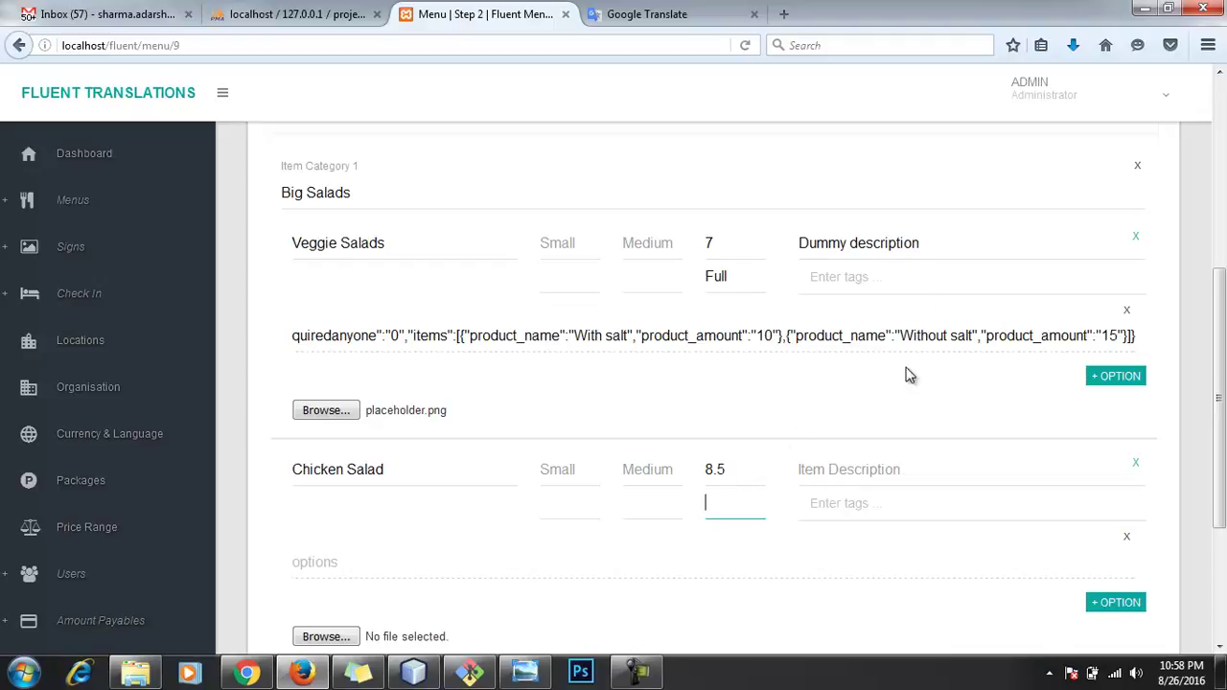
# Step: Describe it as Chicken Dummy Salad and add tags 1month, 10 month, 15 month old and :)
pyautogui.click(903, 468)
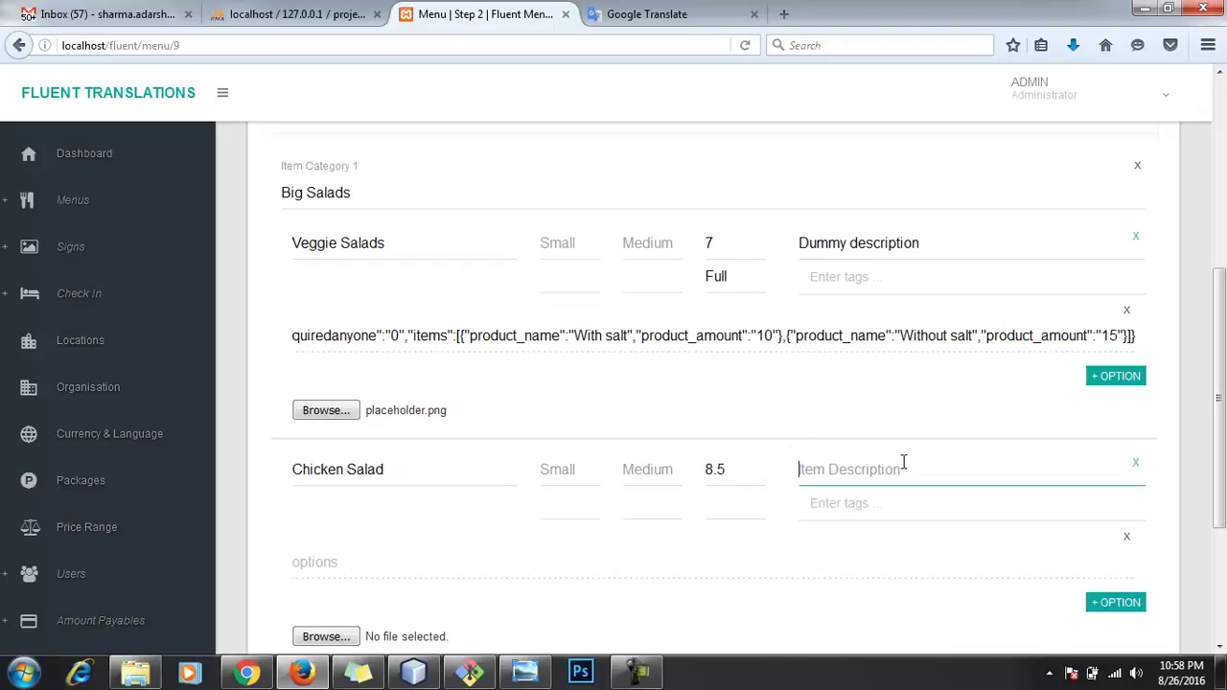
pyautogui.write('Chicken Dummy')
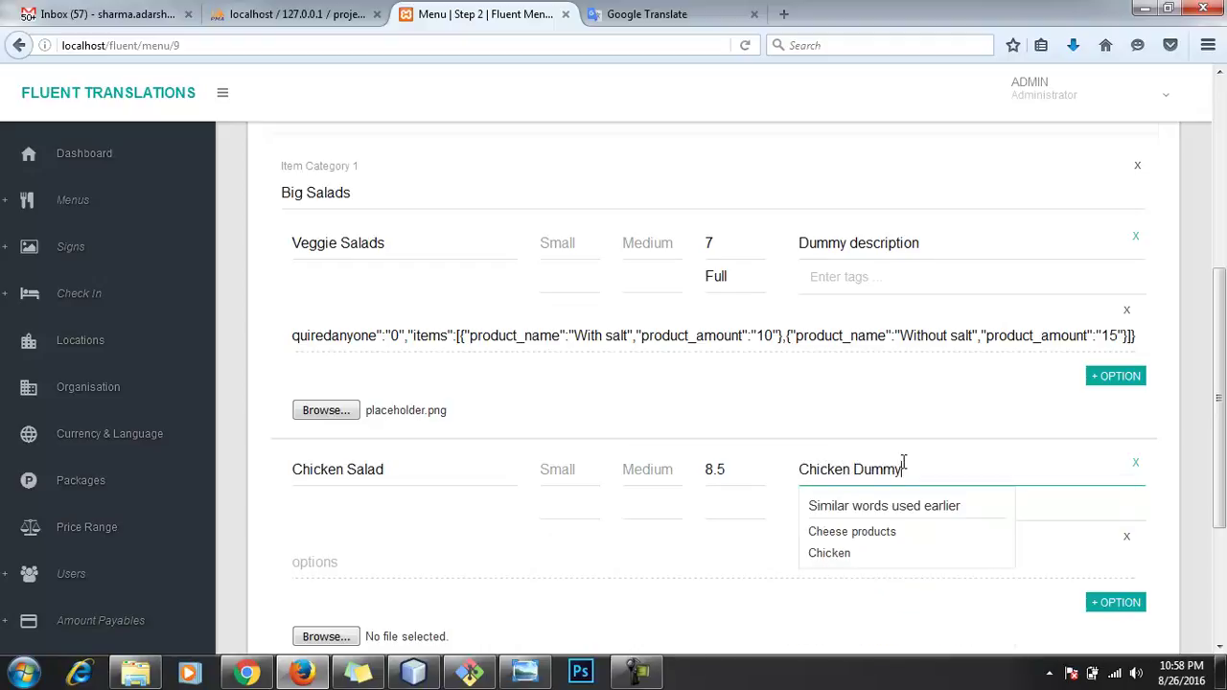
pyautogui.write(' Salad')
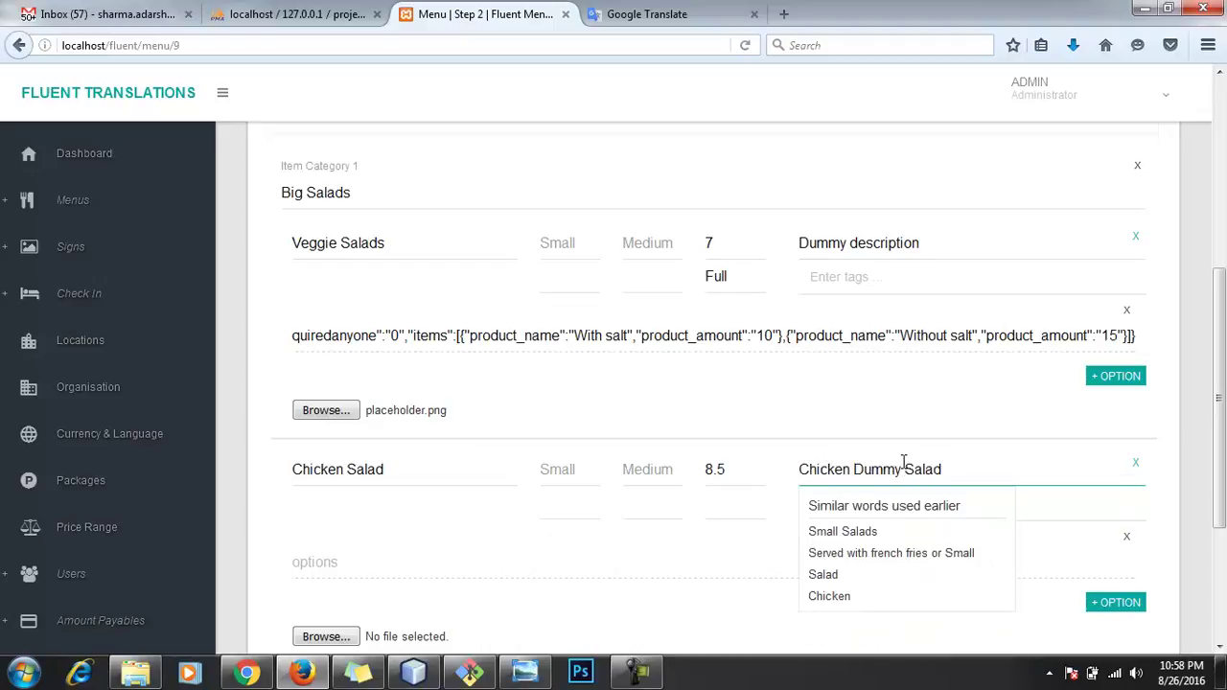
pyautogui.press('Tab')
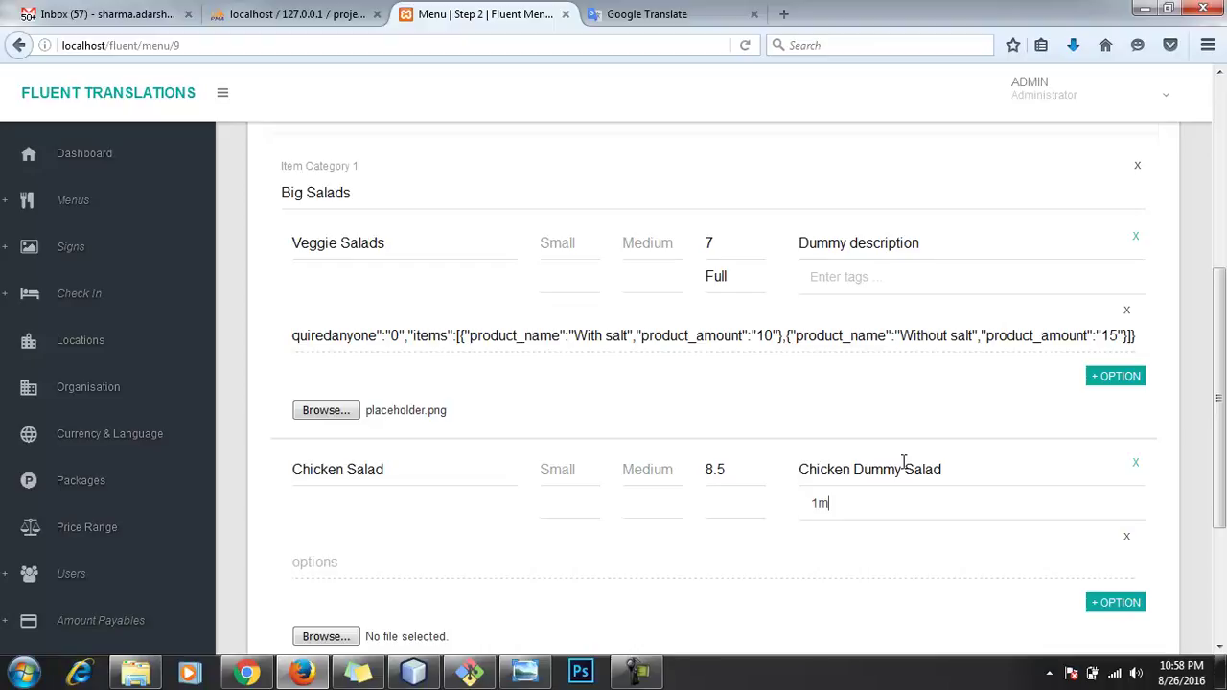
pyautogui.press('Return')
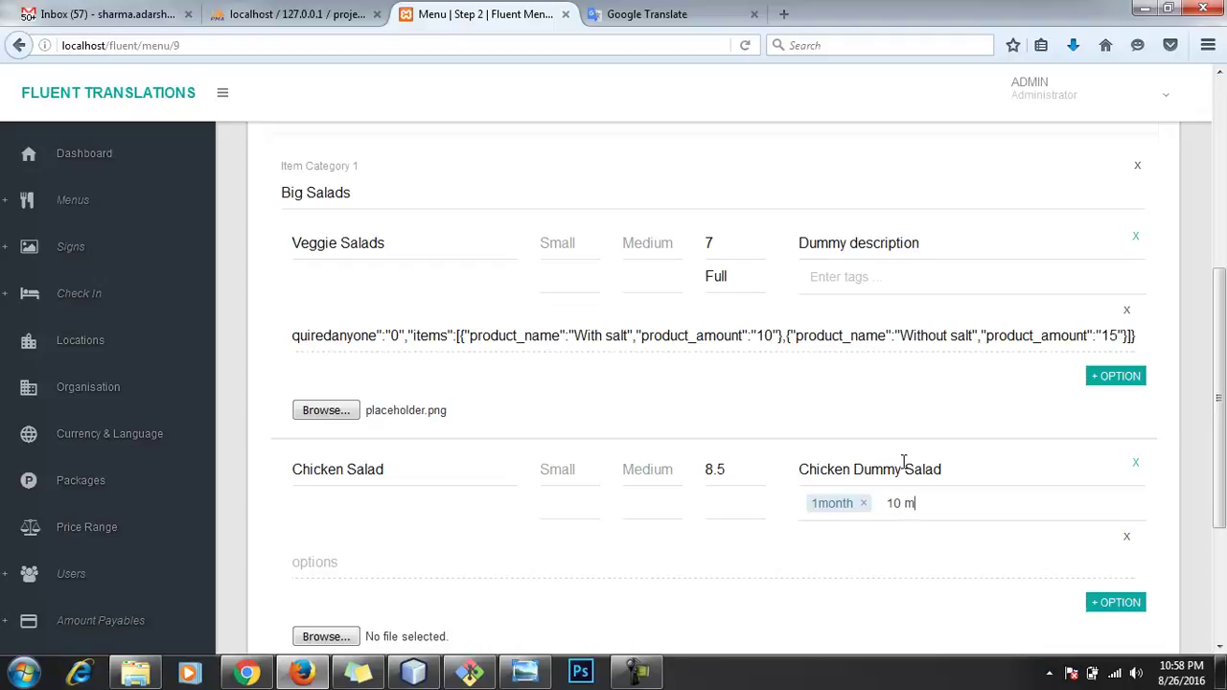
pyautogui.write('10 month')
pyautogui.press('Return')
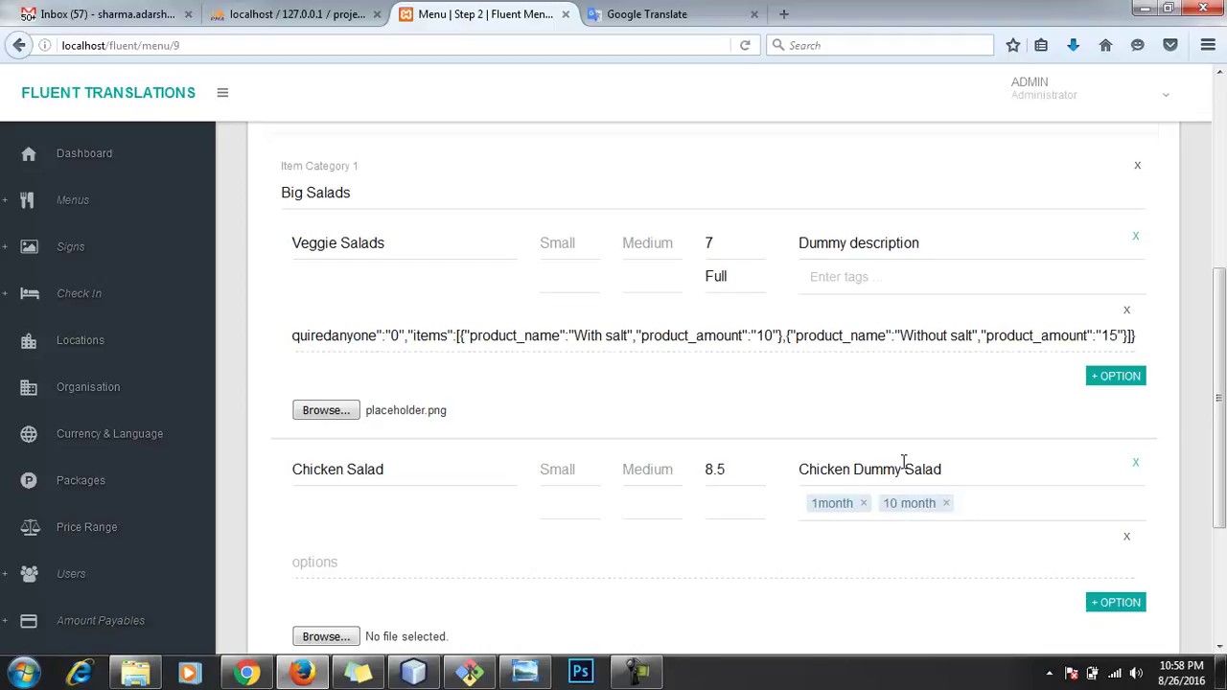
pyautogui.write('15 month old')
pyautogui.press('Return')
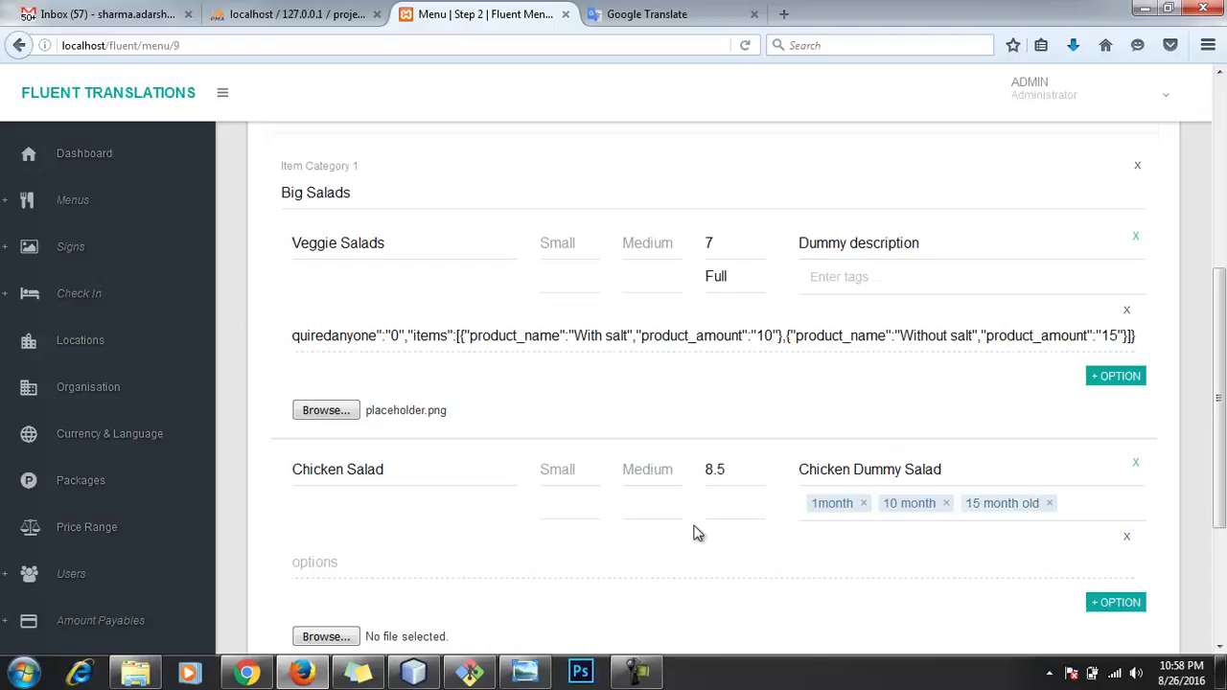
pyautogui.write(':)')
pyautogui.press('Return')
pyautogui.scroll(-4, 475, 441)
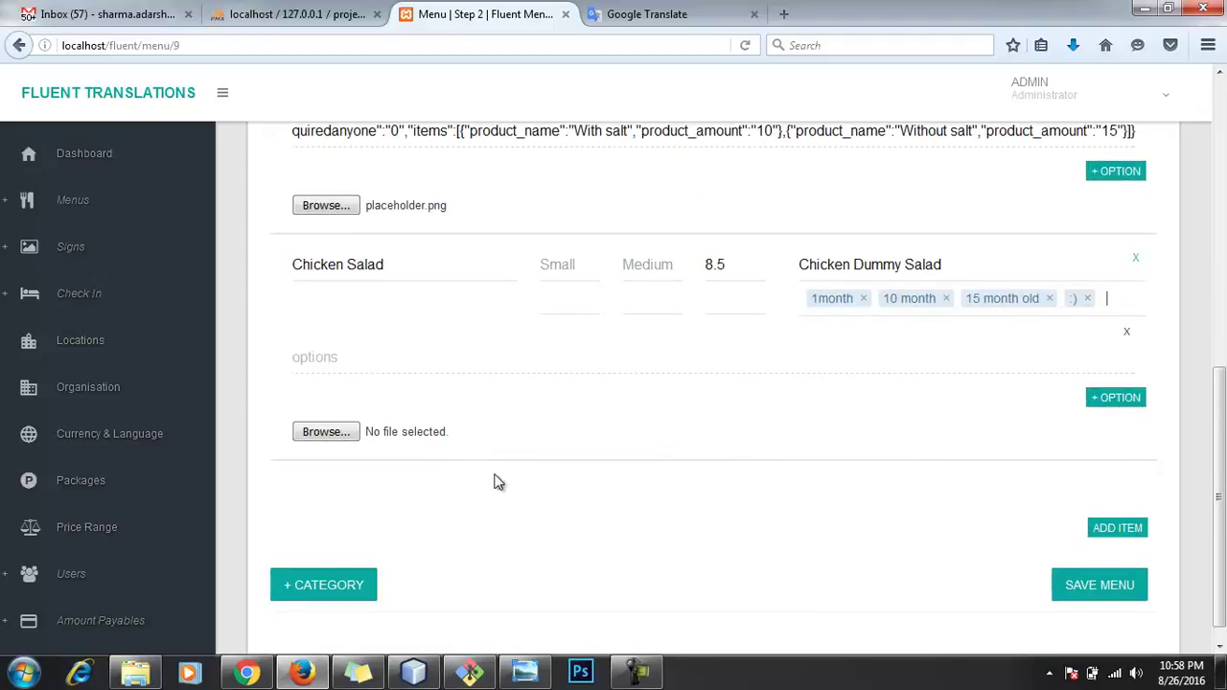
# Step: Add Item Category 2 to the menu and name it Dishes
pyautogui.click(331, 593)
pyautogui.scroll(-5, 491, 493)
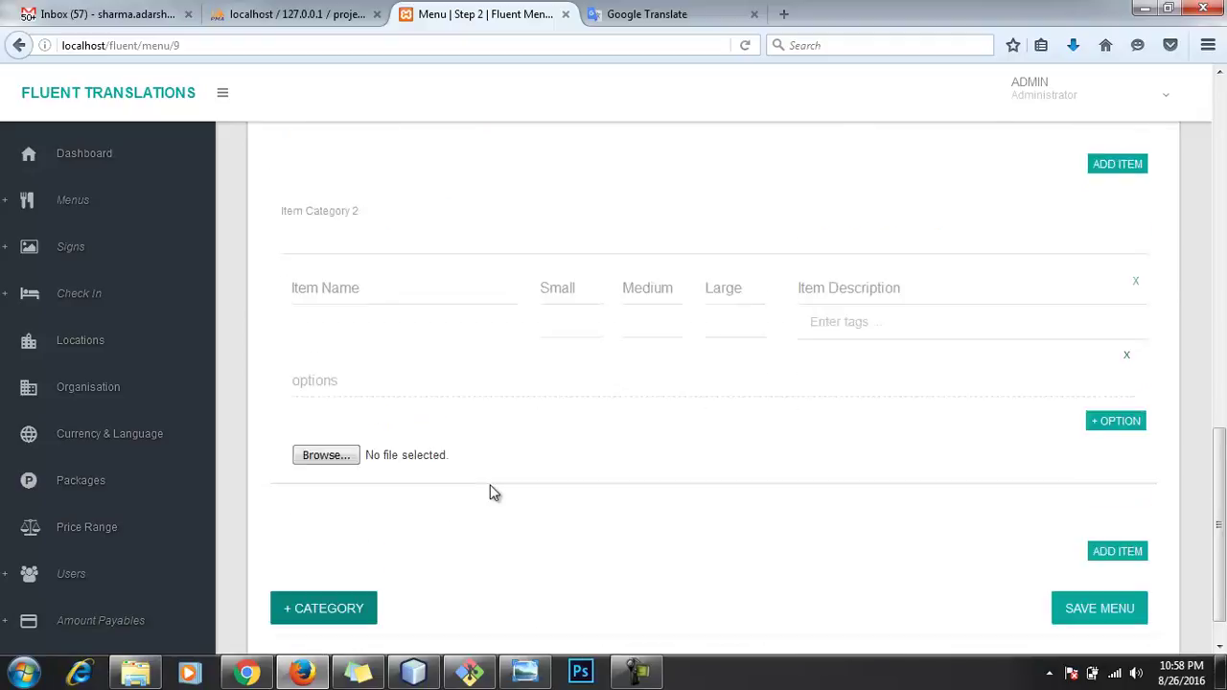
pyautogui.scroll(-2, 490, 493)
pyautogui.hotkey('alt', 'Tab')
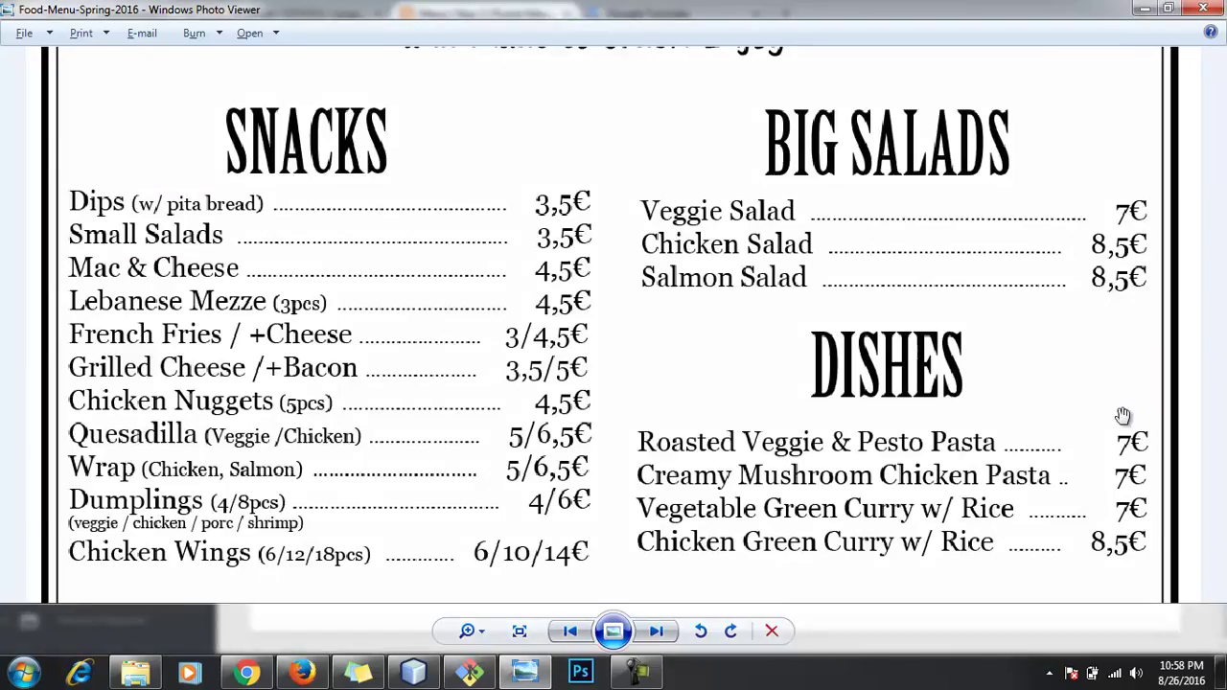
pyautogui.hotkey('alt', 'Tab')
pyautogui.click(420, 195)
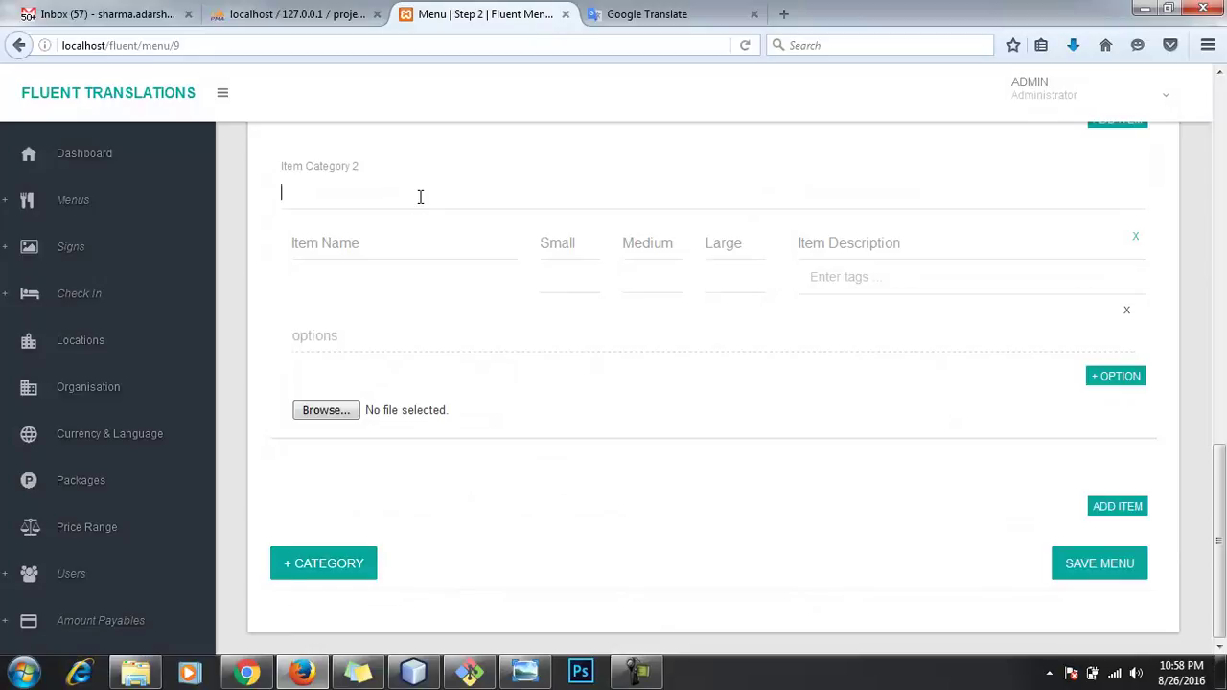
pyautogui.write('Dishes')
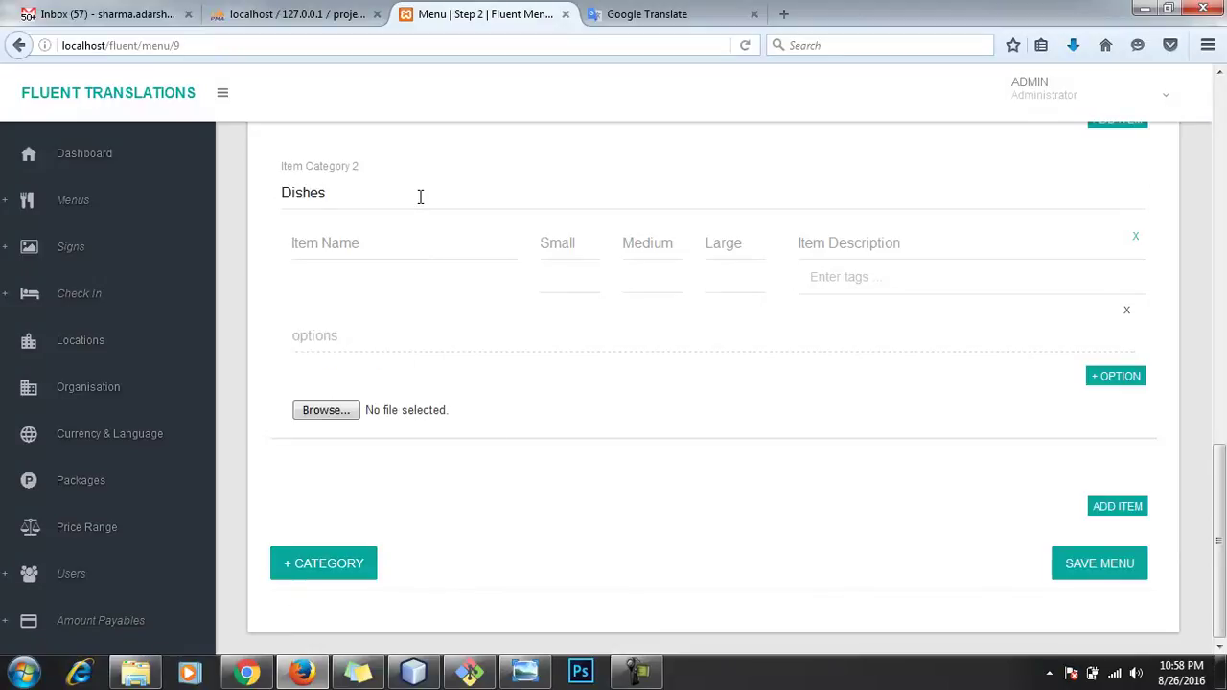
pyautogui.hotkey('alt', 'Tab')
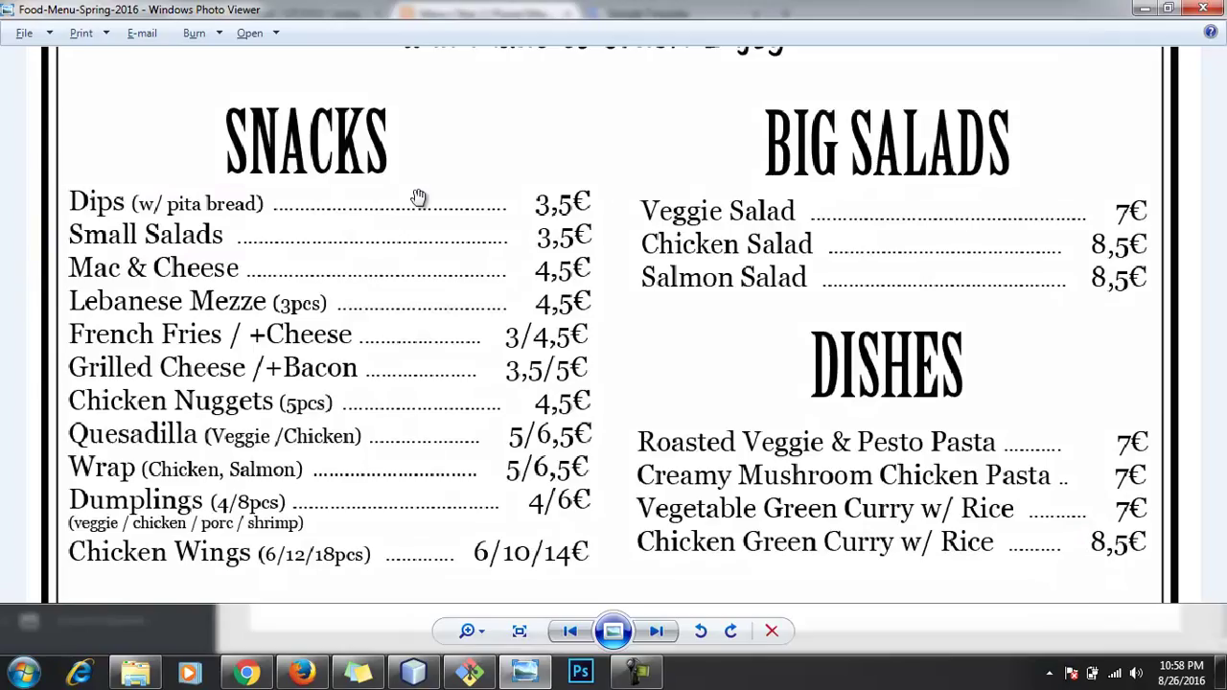
pyautogui.hotkey('alt', 'Tab')
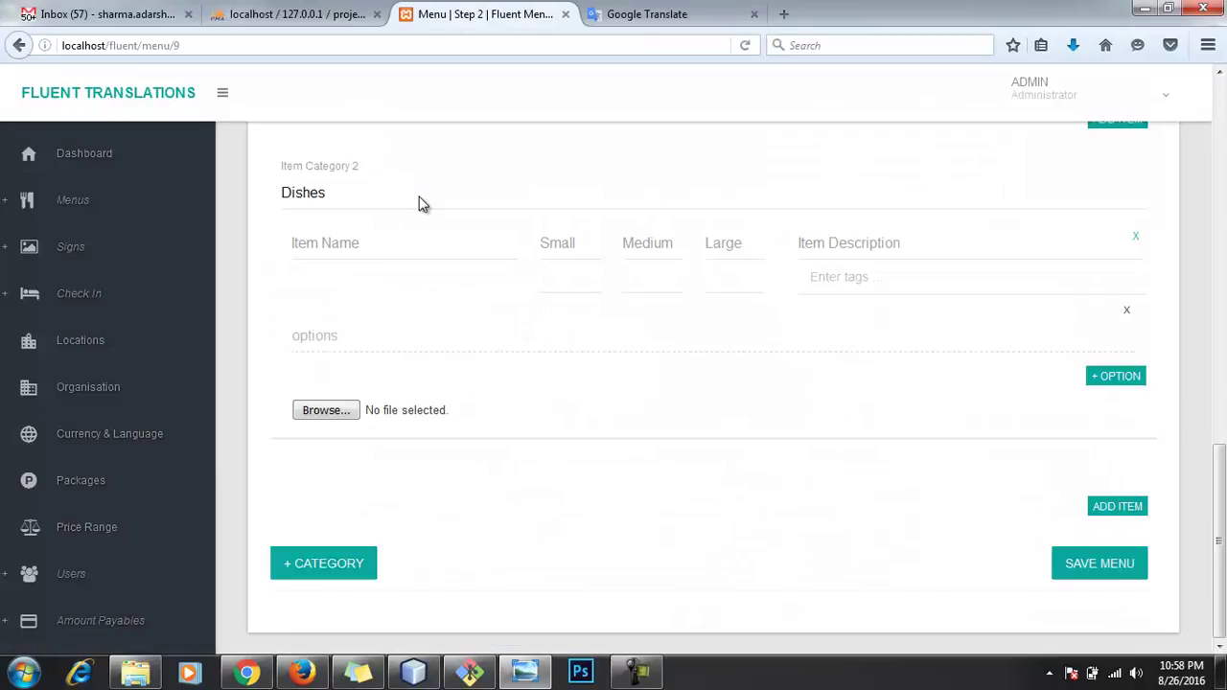
# Step: Enter Rosted Veggies & Potato Pasta as the dish name with a Large price of 15
pyautogui.click(420, 239)
pyautogui.write('Rosted')
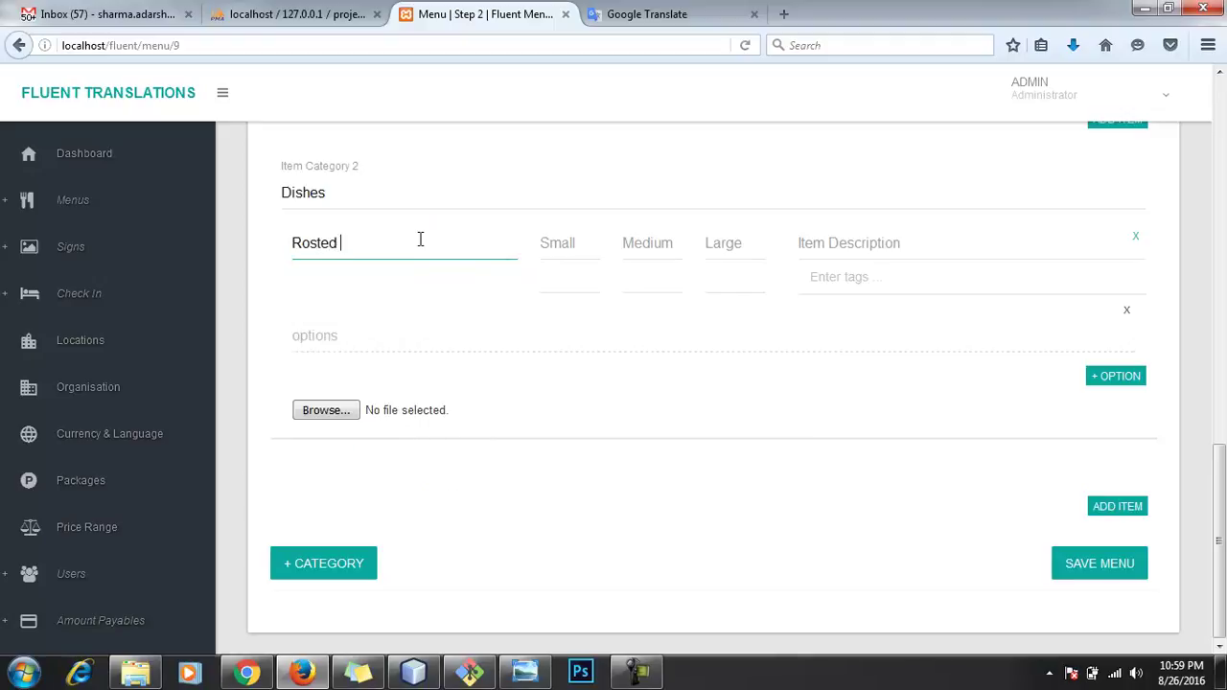
pyautogui.hotkey('alt', 'Tab')
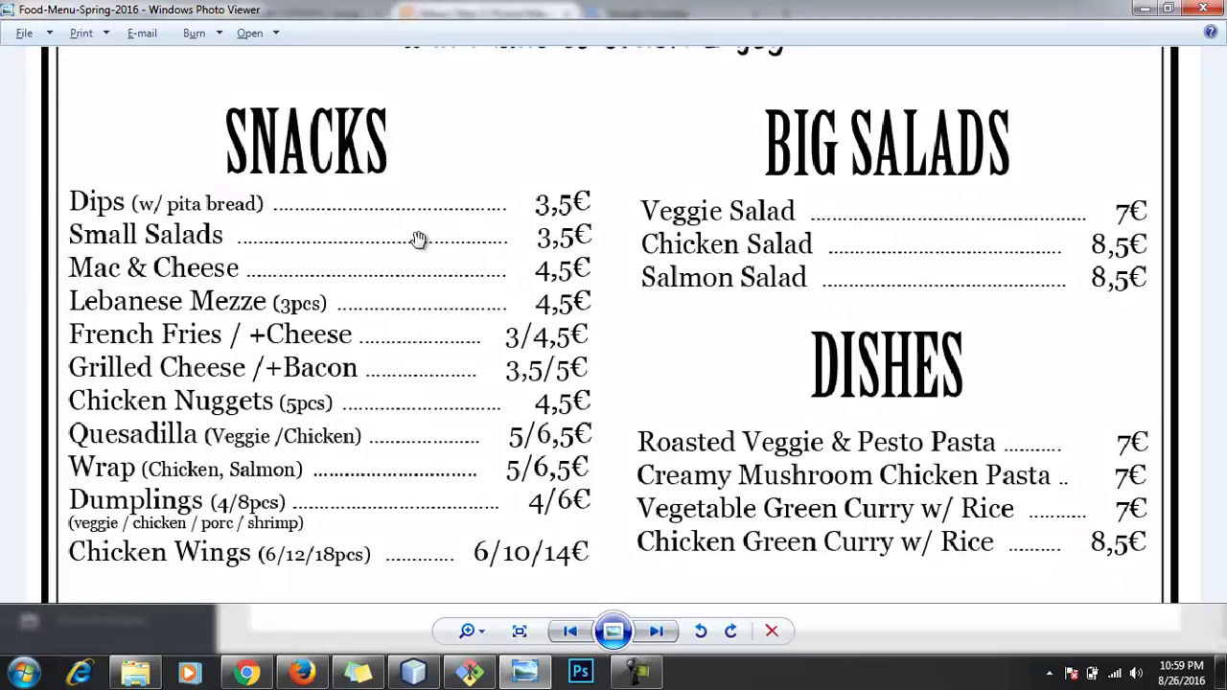
pyautogui.hotkey('alt', 'Tab')
pyautogui.write('V')
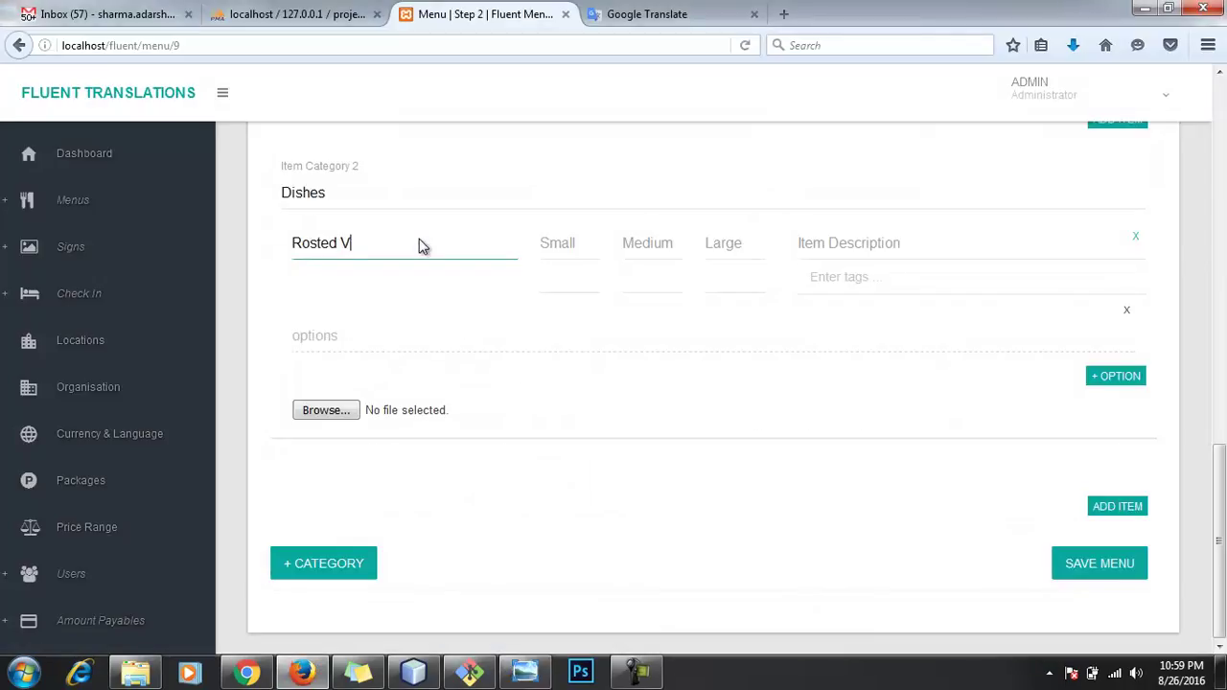
pyautogui.write('eggie')
pyautogui.hotkey('alt', 'Tab')
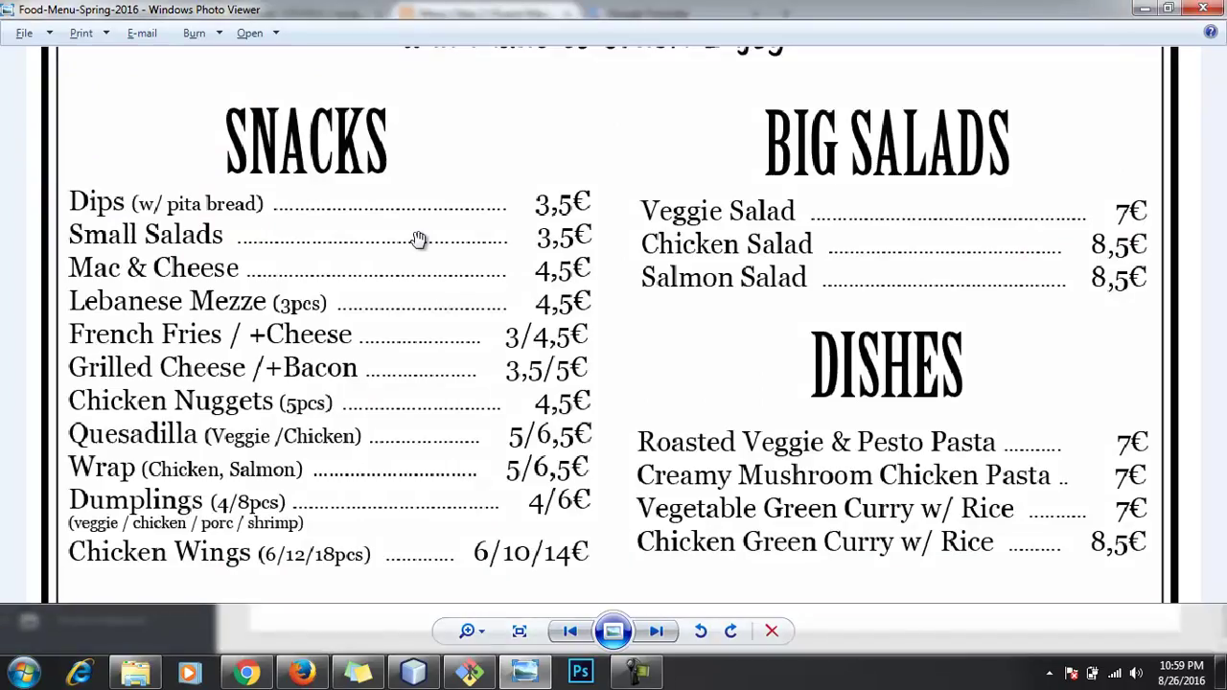
pyautogui.hotkey('alt', 'Tab')
pyautogui.write('s & Potat')
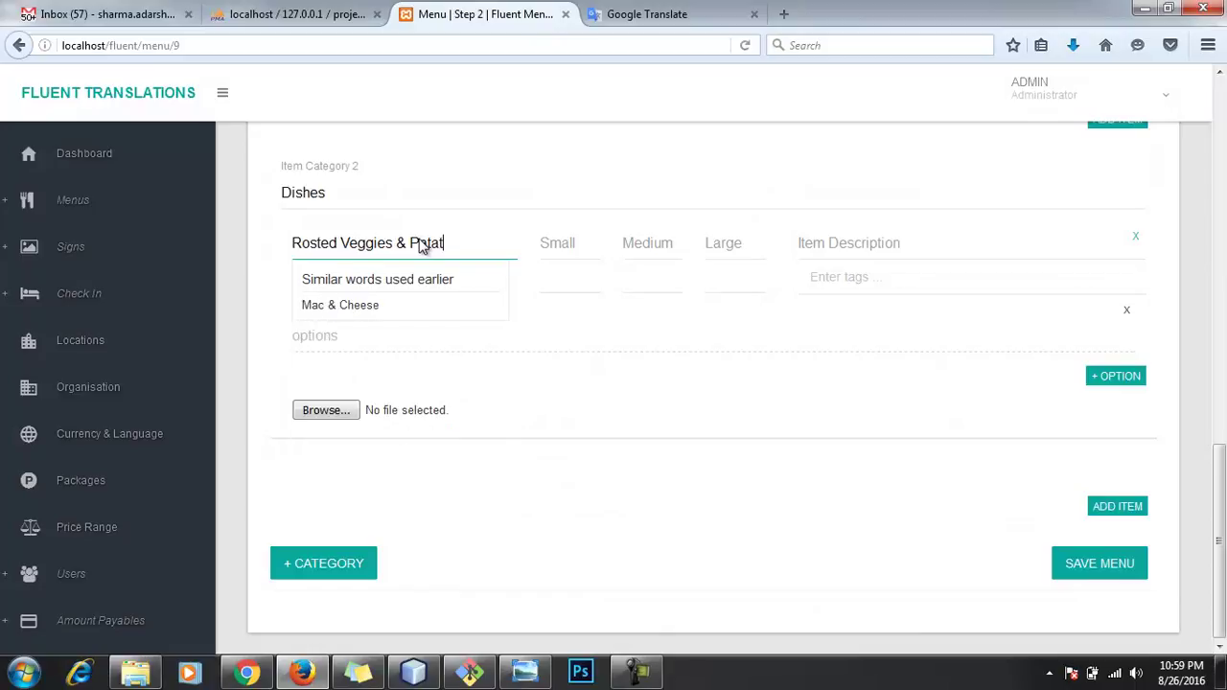
pyautogui.write('o Pasta')
pyautogui.press('Tab')
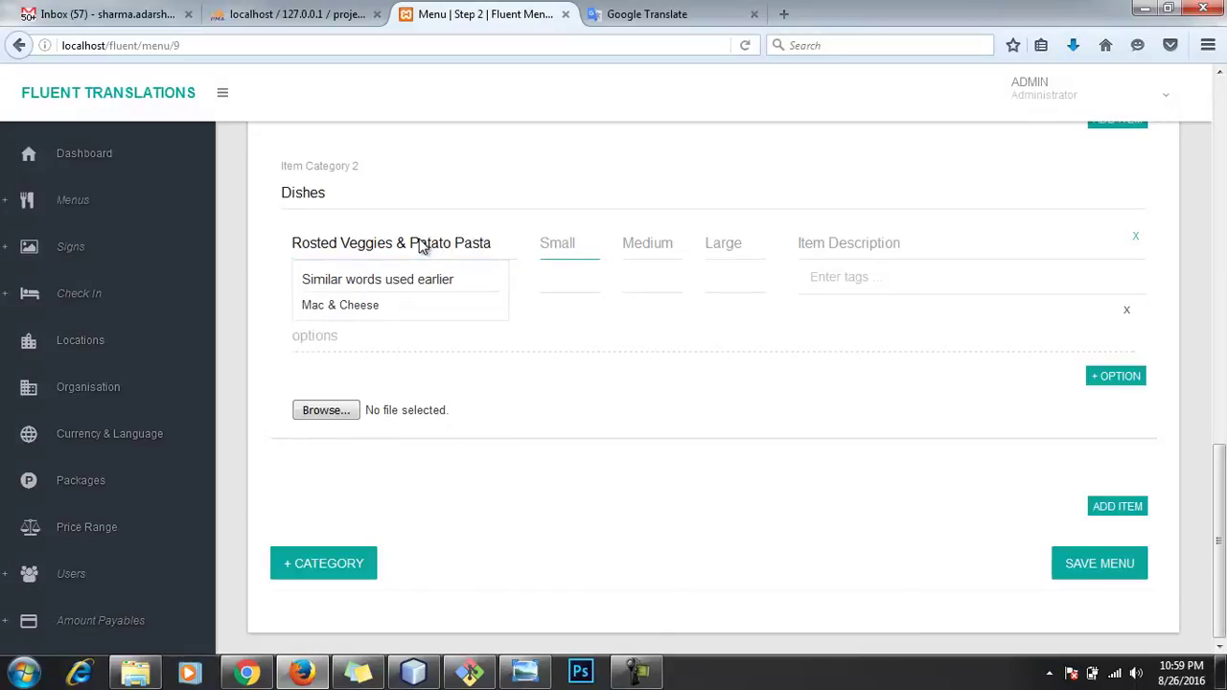
pyautogui.press('Tab')
pyautogui.press('Tab')
pyautogui.write('15')
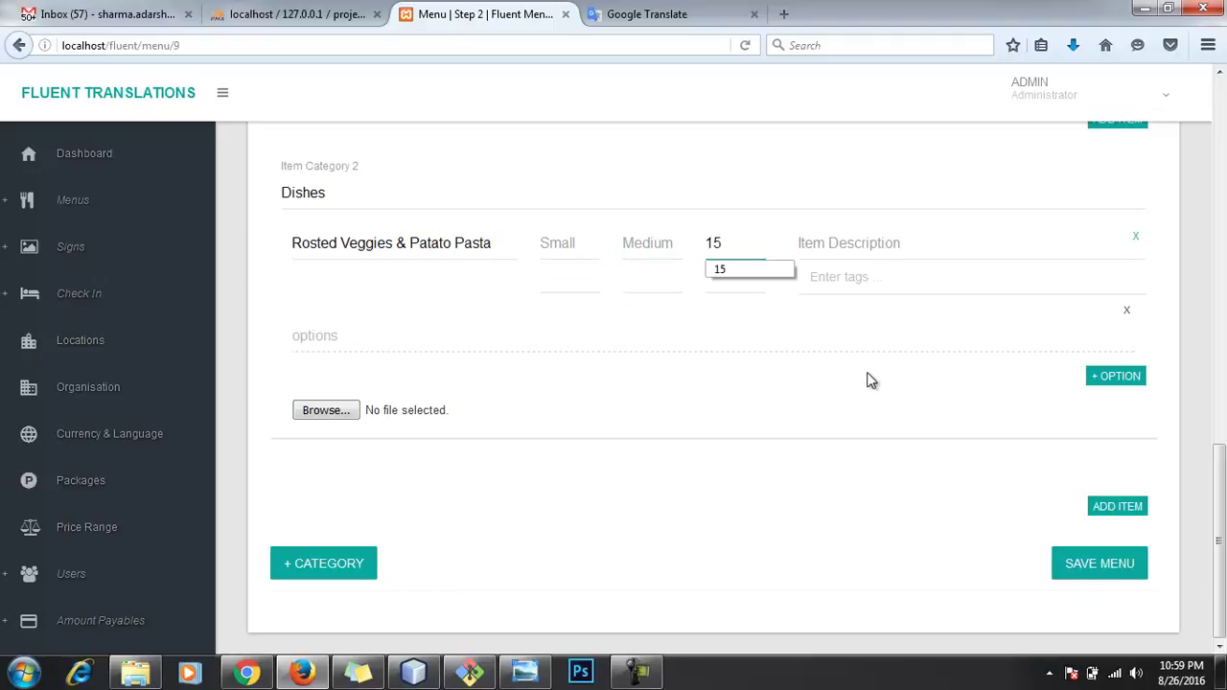
pyautogui.click(867, 501)
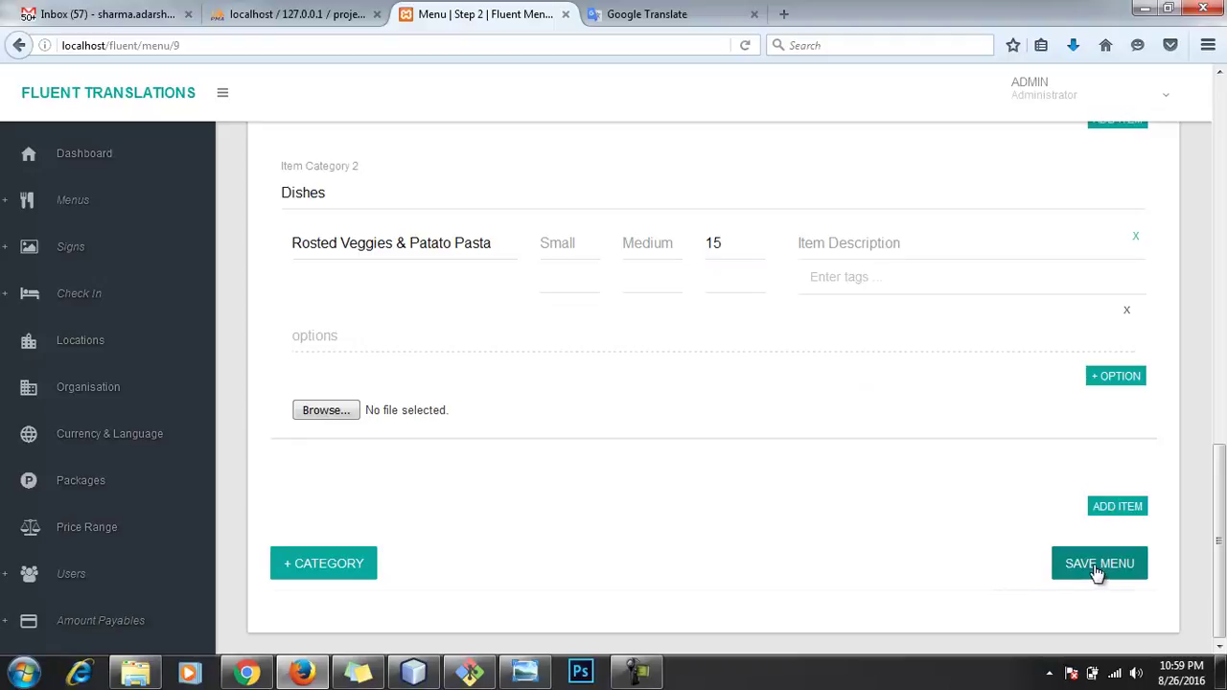
# Step: Save the Food Menu with both of its categories
pyautogui.scroll(5, 1004, 554)
pyautogui.scroll(2, 1004, 554)
pyautogui.scroll(-4, 1004, 554)
pyautogui.scroll(-5, 1004, 554)
pyautogui.click(1074, 567)
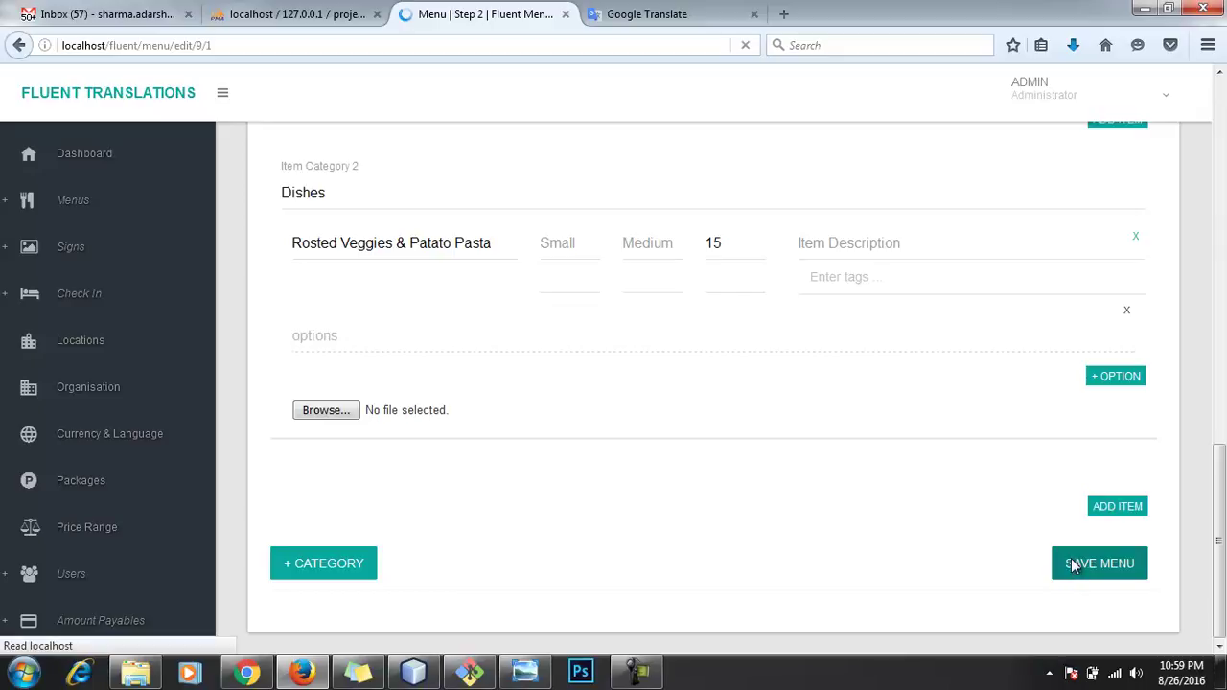
# Step: Ask to finish the reloaded Food Menu, bringing up the finish confirmation
pyautogui.scroll(-5, 662, 444)
pyautogui.scroll(5, 662, 444)
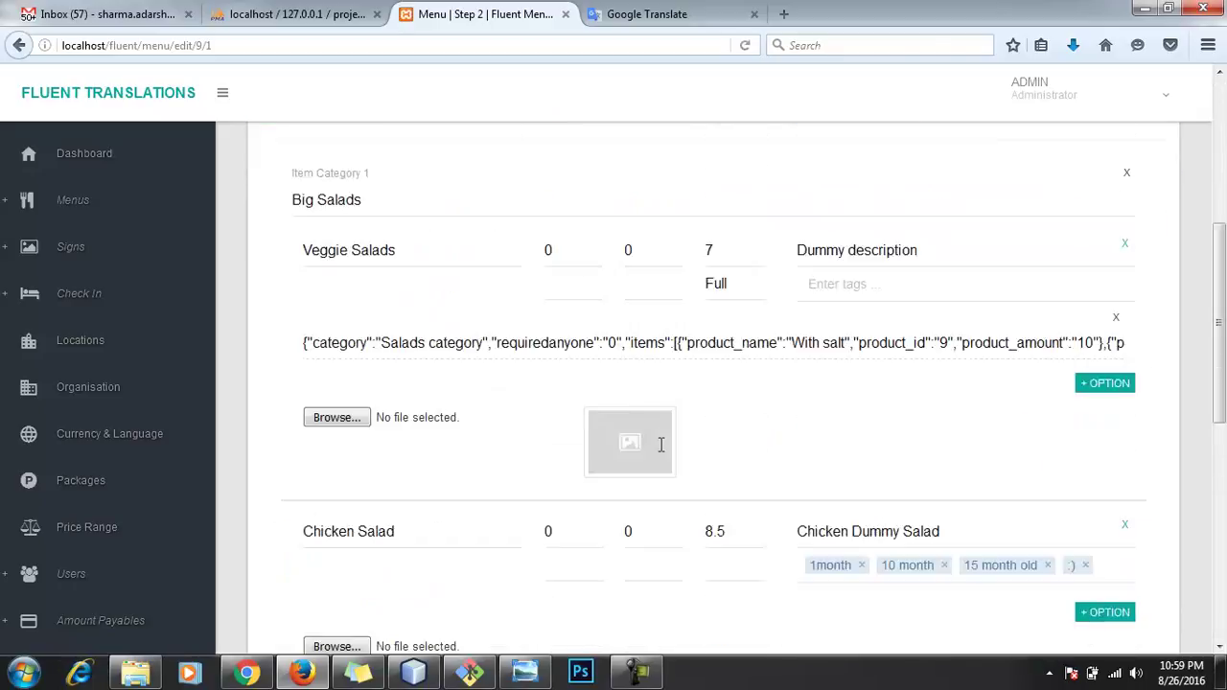
pyautogui.scroll(-10, 661, 444)
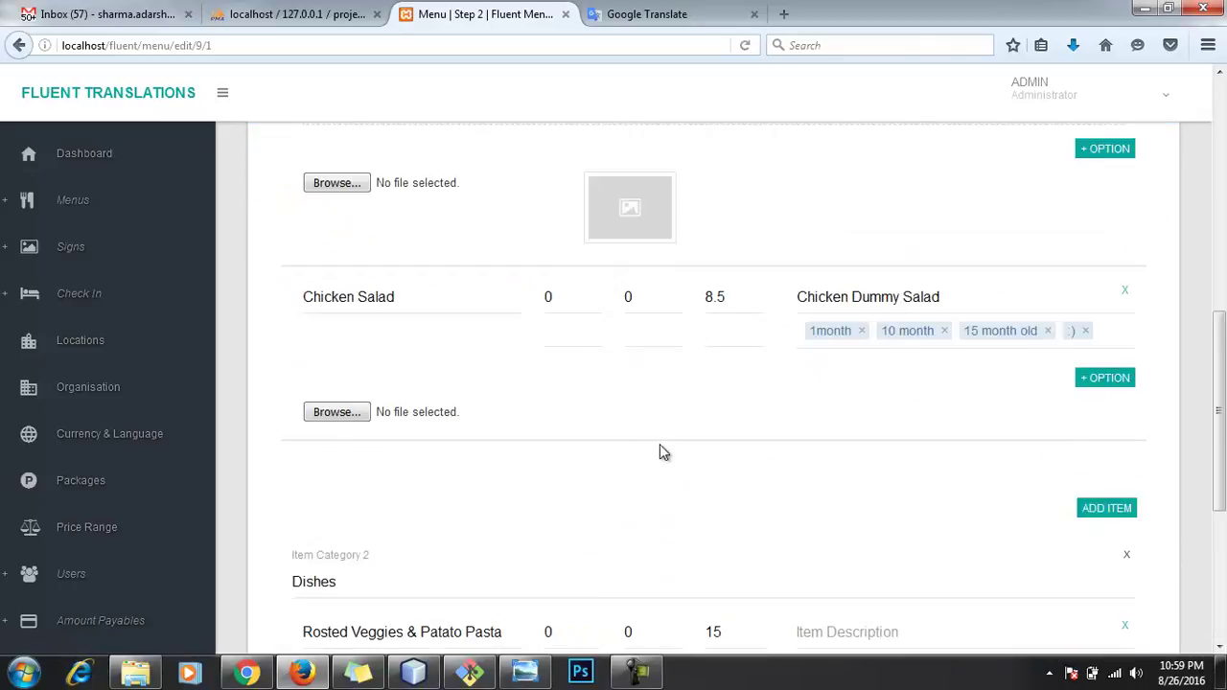
pyautogui.scroll(-5, 681, 450)
pyautogui.click(1096, 564)
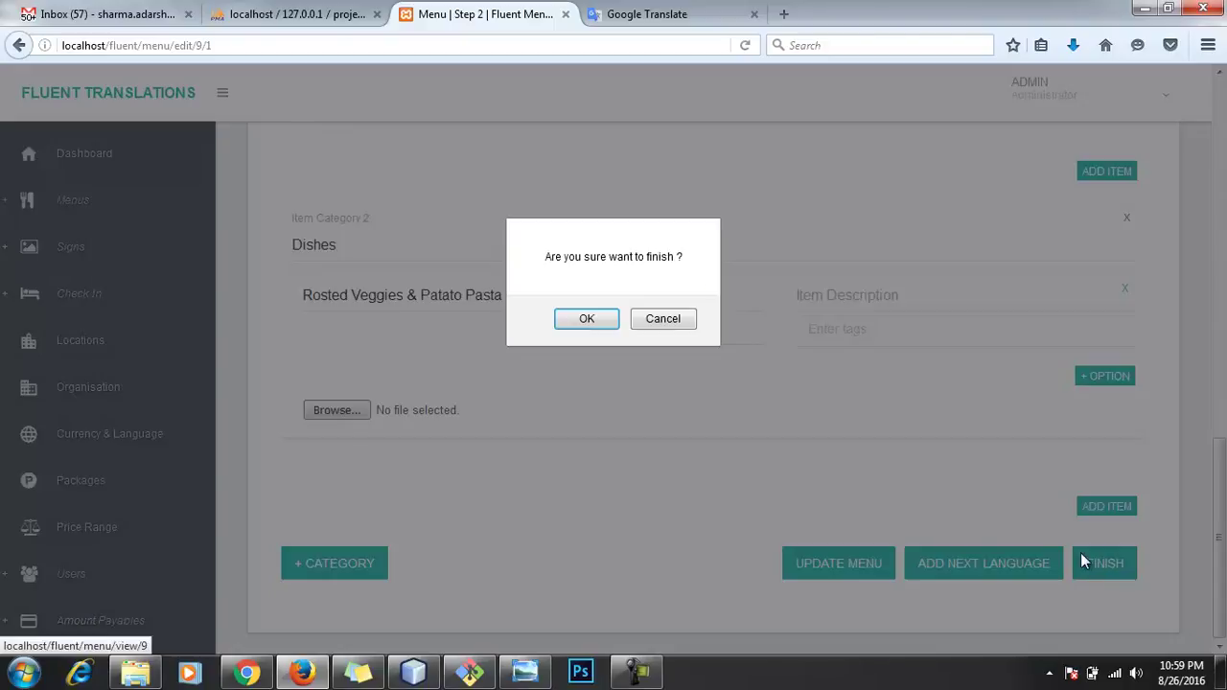
# Step: Confirm finishing the Food Menu, save Japanese-Jp as its translation language, and expand Users
pyautogui.click(585, 321)
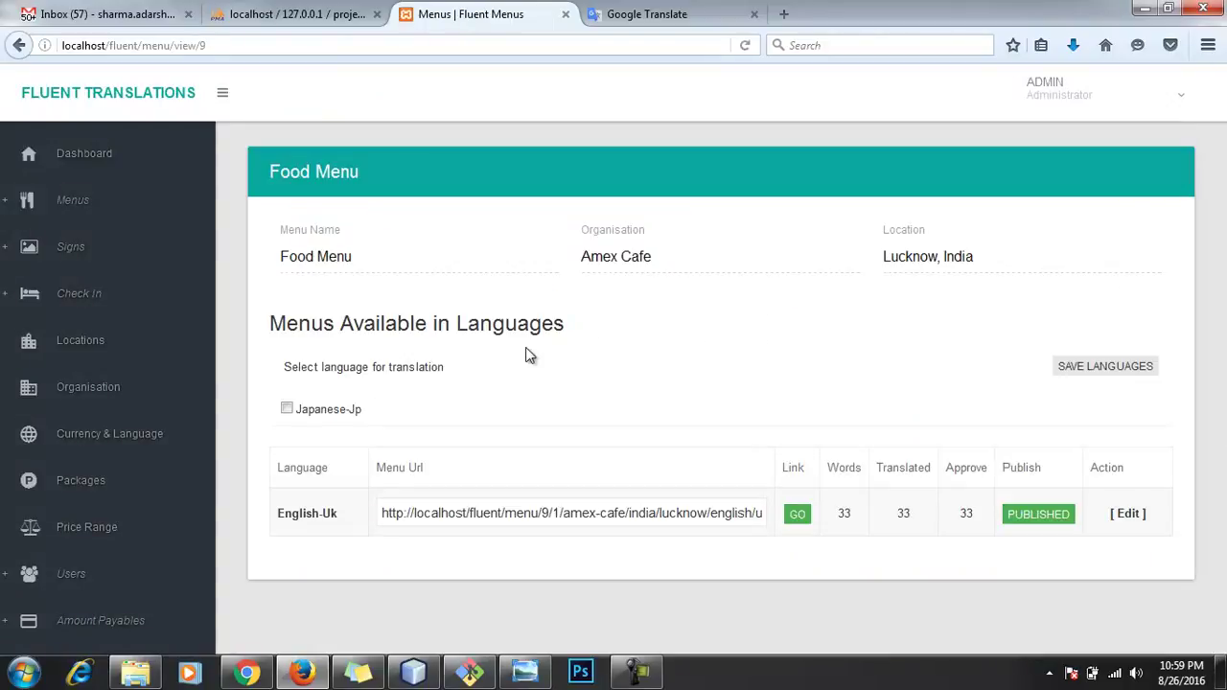
pyautogui.click(356, 411)
pyautogui.click(1127, 376)
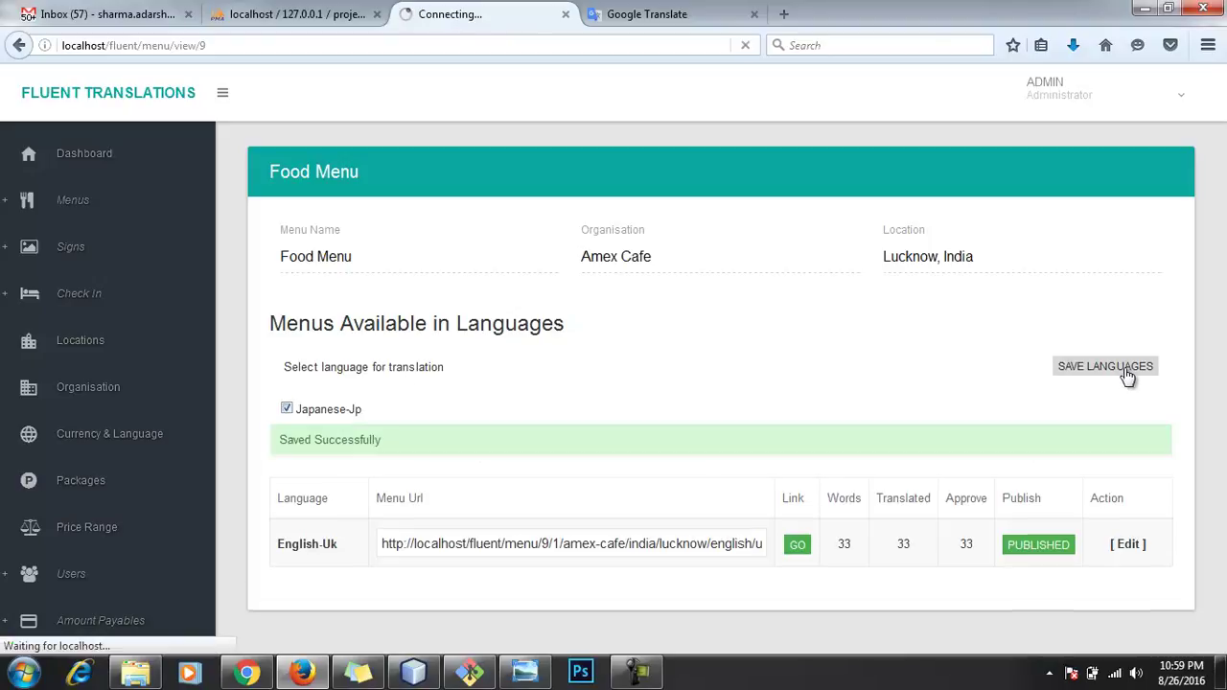
pyautogui.scroll(-3, 101, 518)
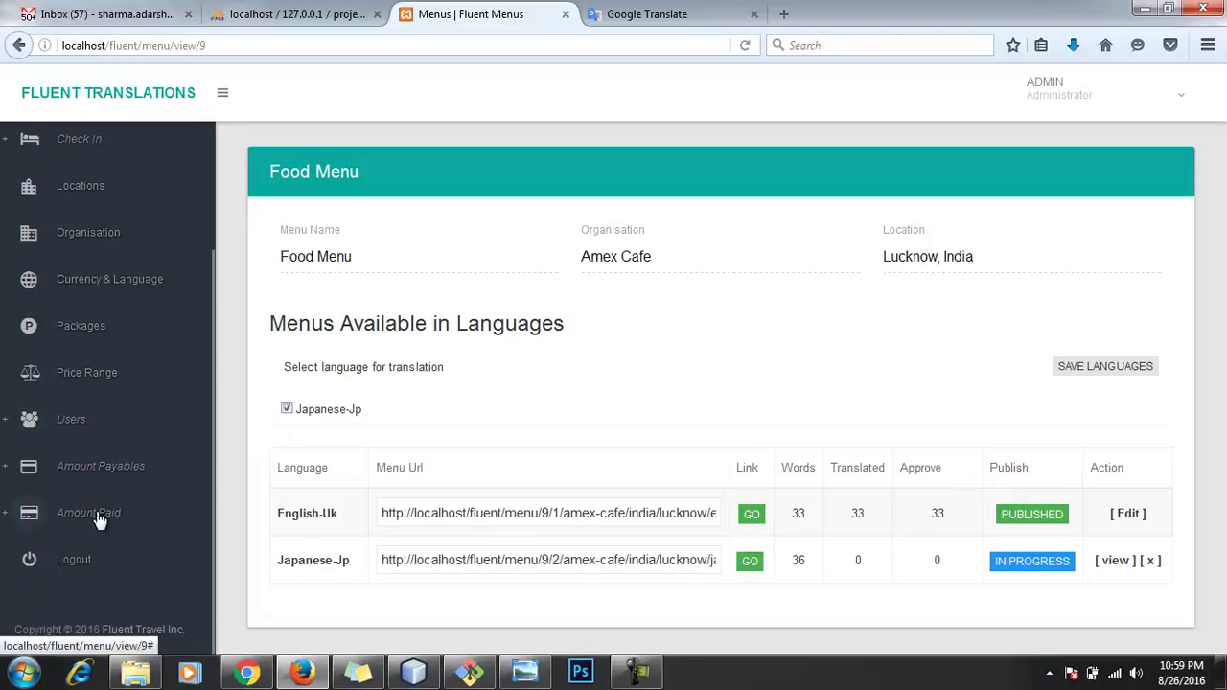
pyautogui.click(63, 426)
# Step: Open the Users list and inspect the translator's account details
pyautogui.click(61, 481)
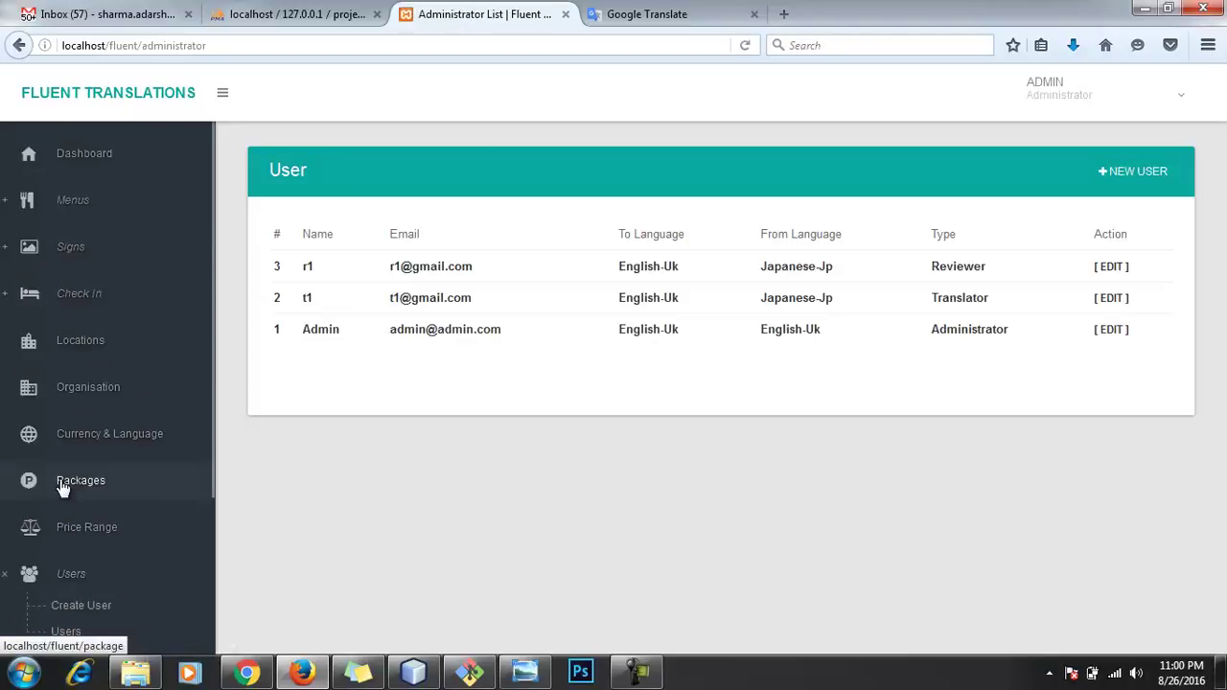
pyautogui.moveTo(485, 266); pyautogui.dragTo(299, 301)
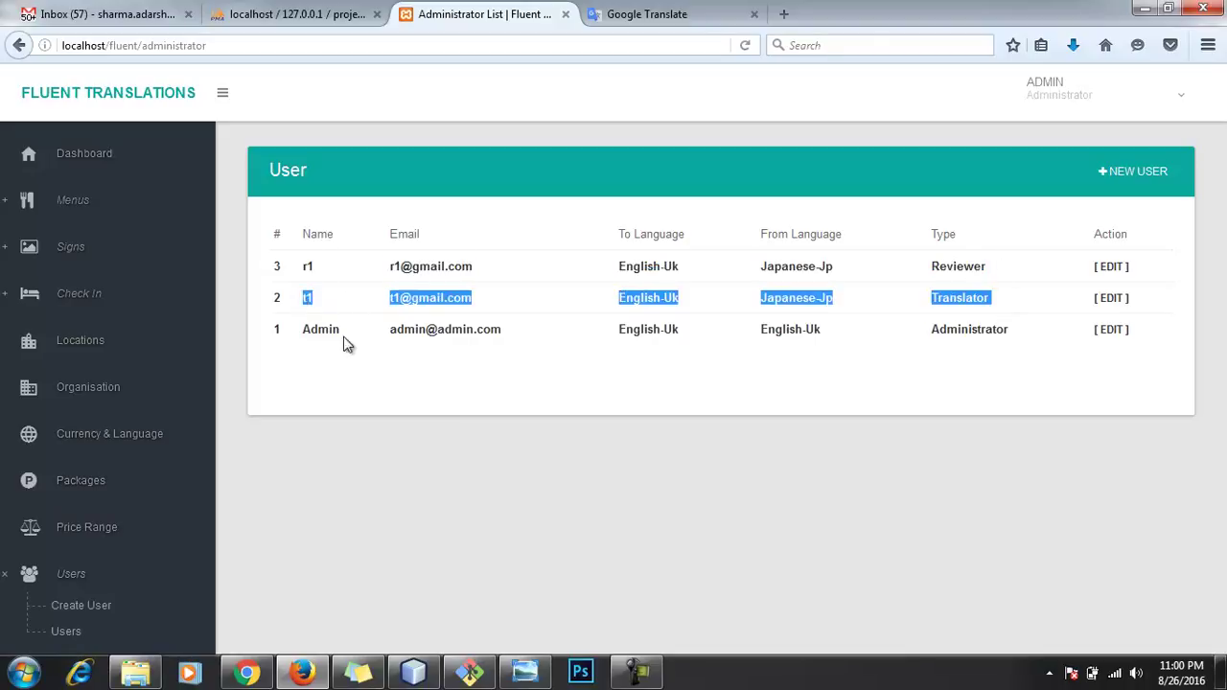
pyautogui.click(553, 430)
# Step: Sign out of the administrator account and sign in as the translator using the saved login
pyautogui.click(1117, 85)
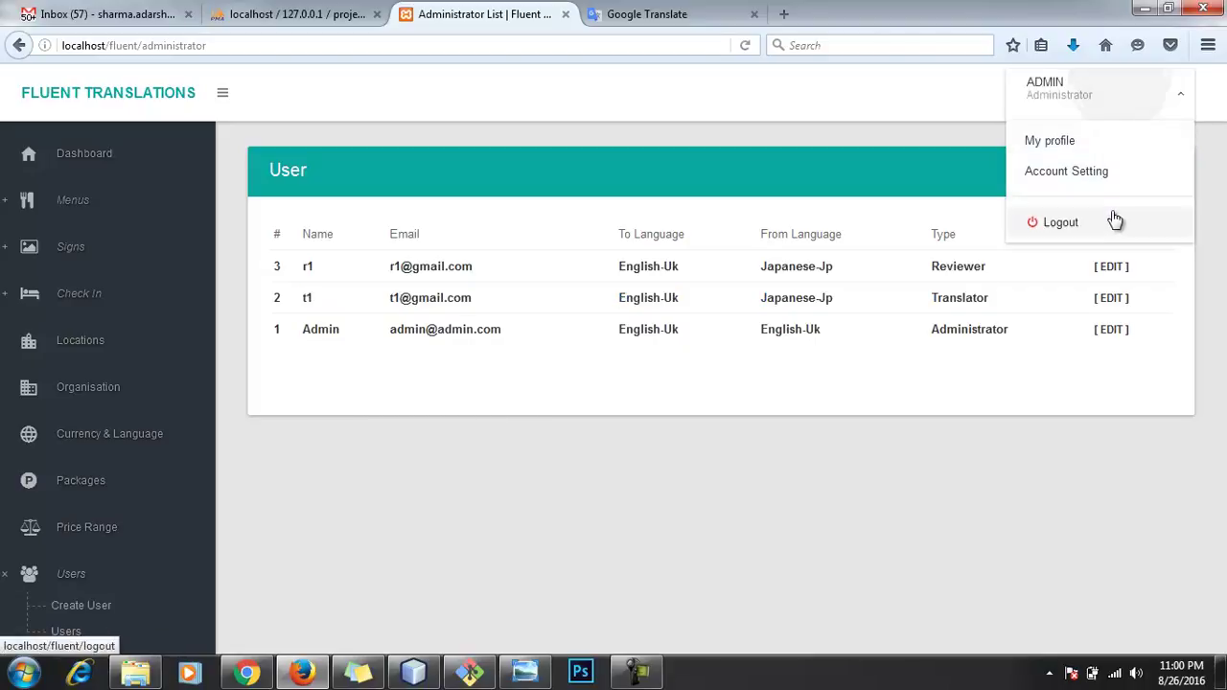
pyautogui.click(1111, 221)
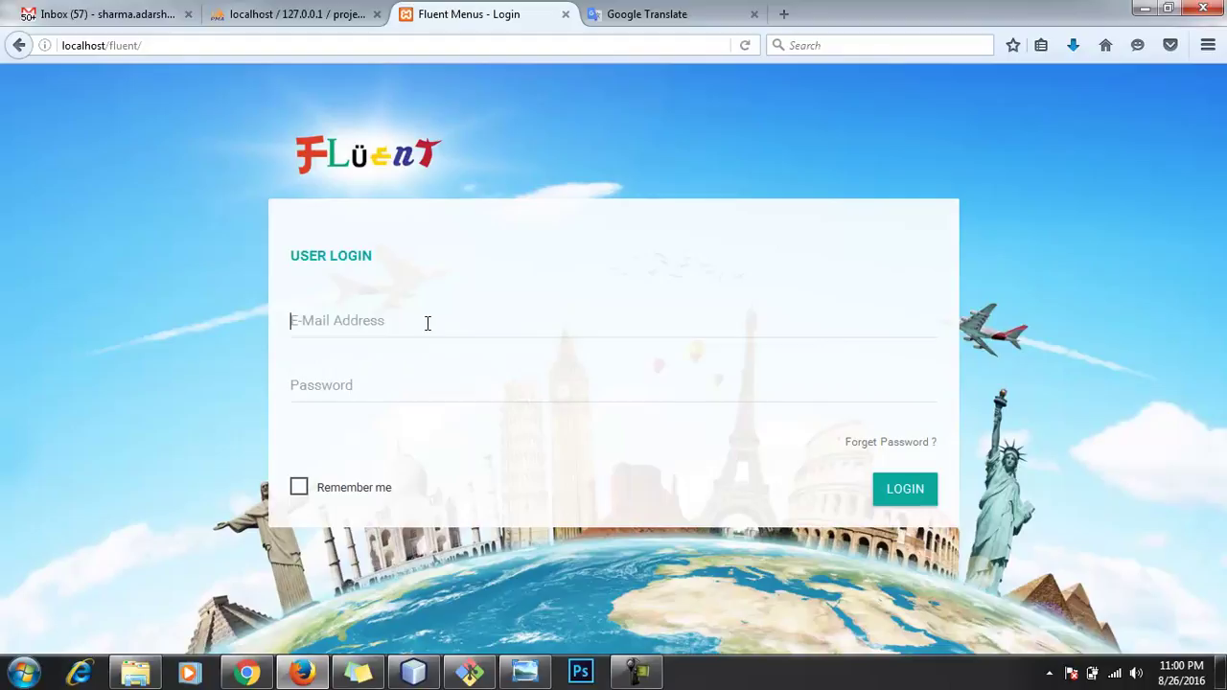
pyautogui.click(428, 323)
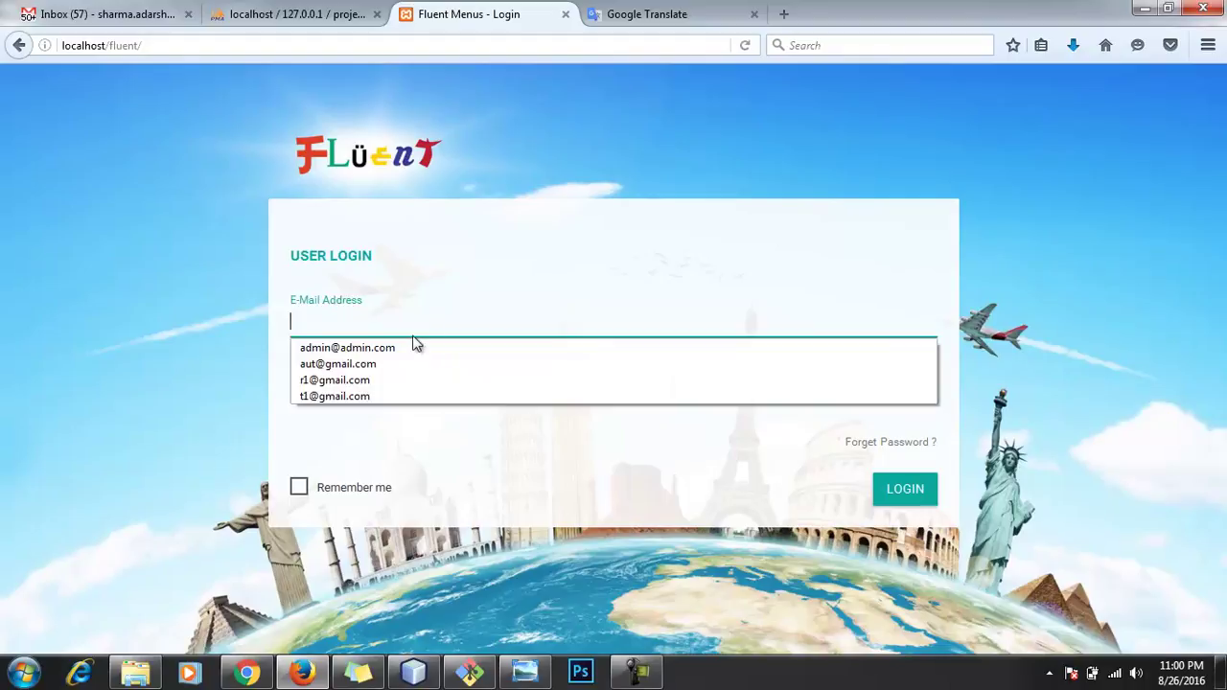
pyautogui.click(403, 392)
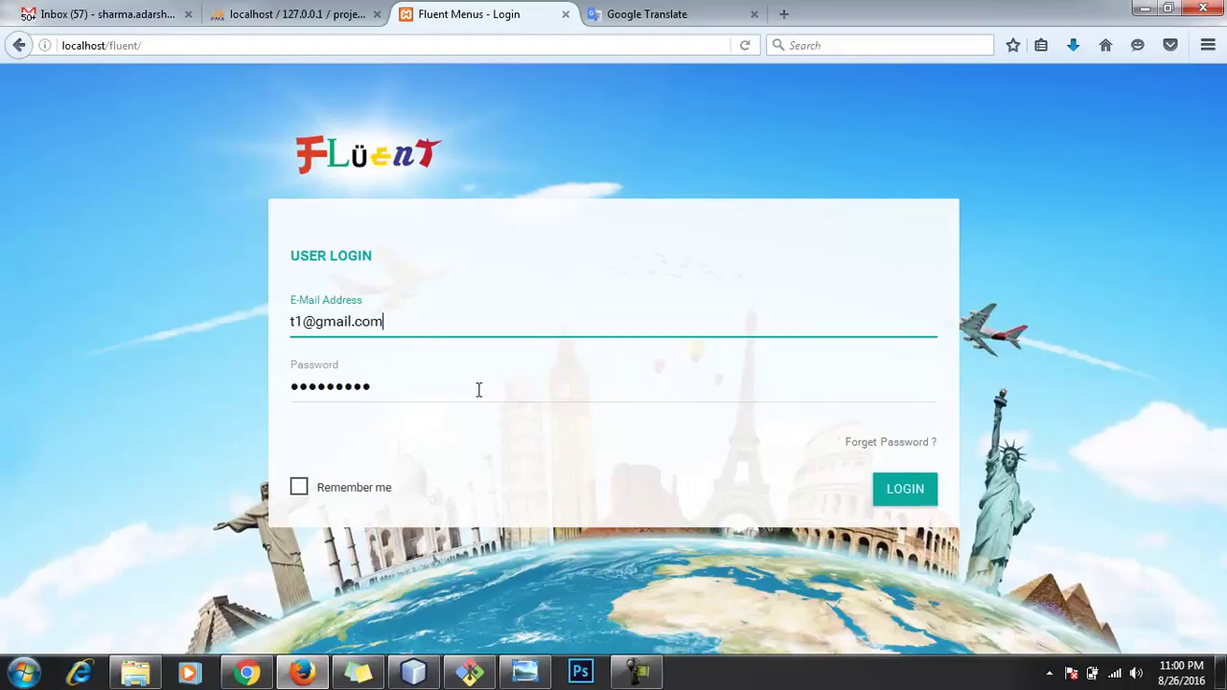
pyautogui.click(911, 489)
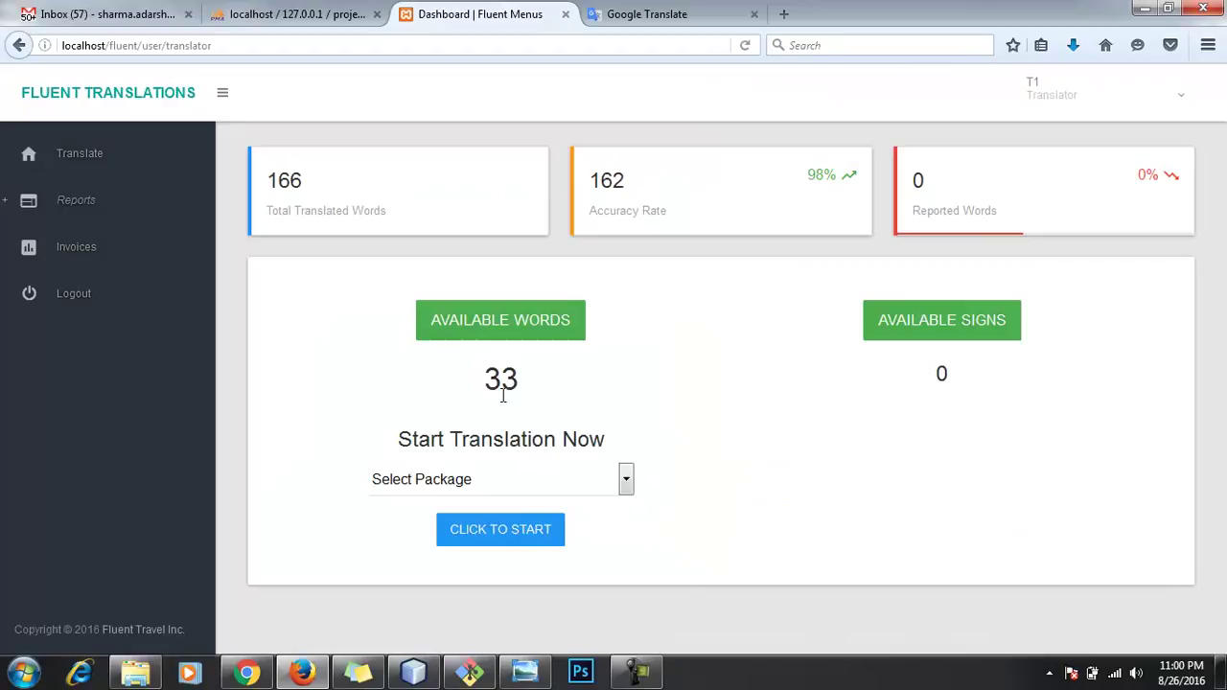
pyautogui.click(539, 479)
# Step: Start the 150 Words package and copy the Japanese テスト翻訳 output from Google Translate
pyautogui.click(486, 535)
pyautogui.click(486, 535)
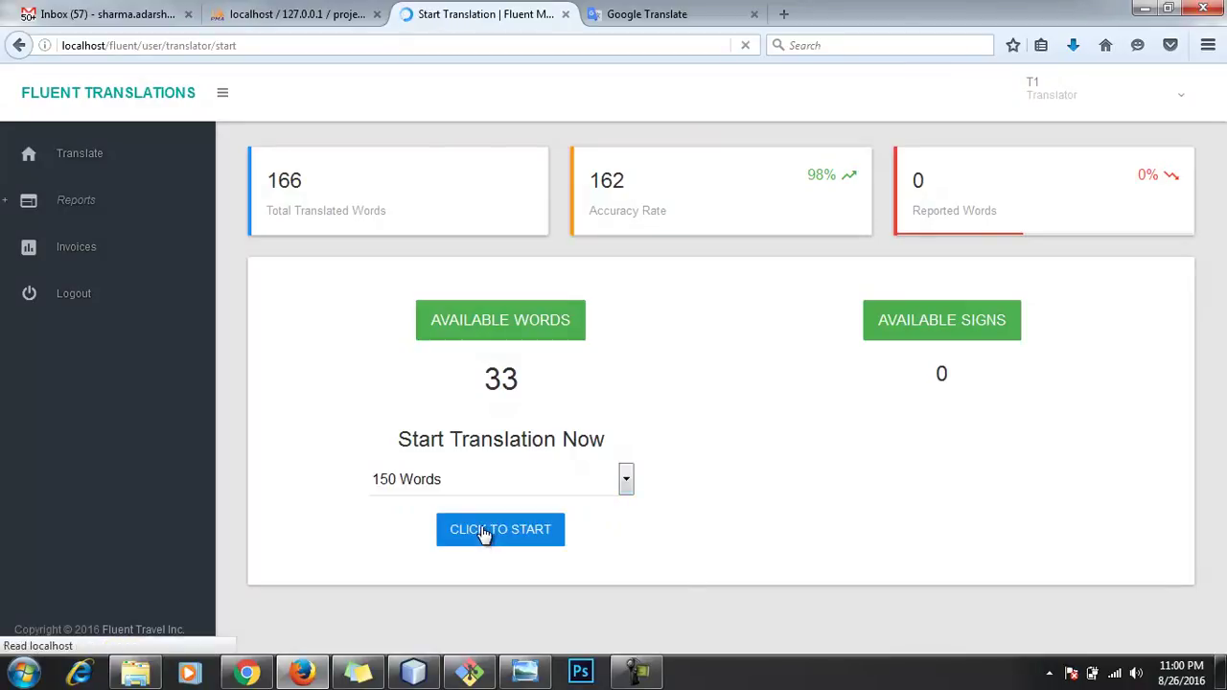
pyautogui.click(607, 13)
pyautogui.rightClick(647, 280)
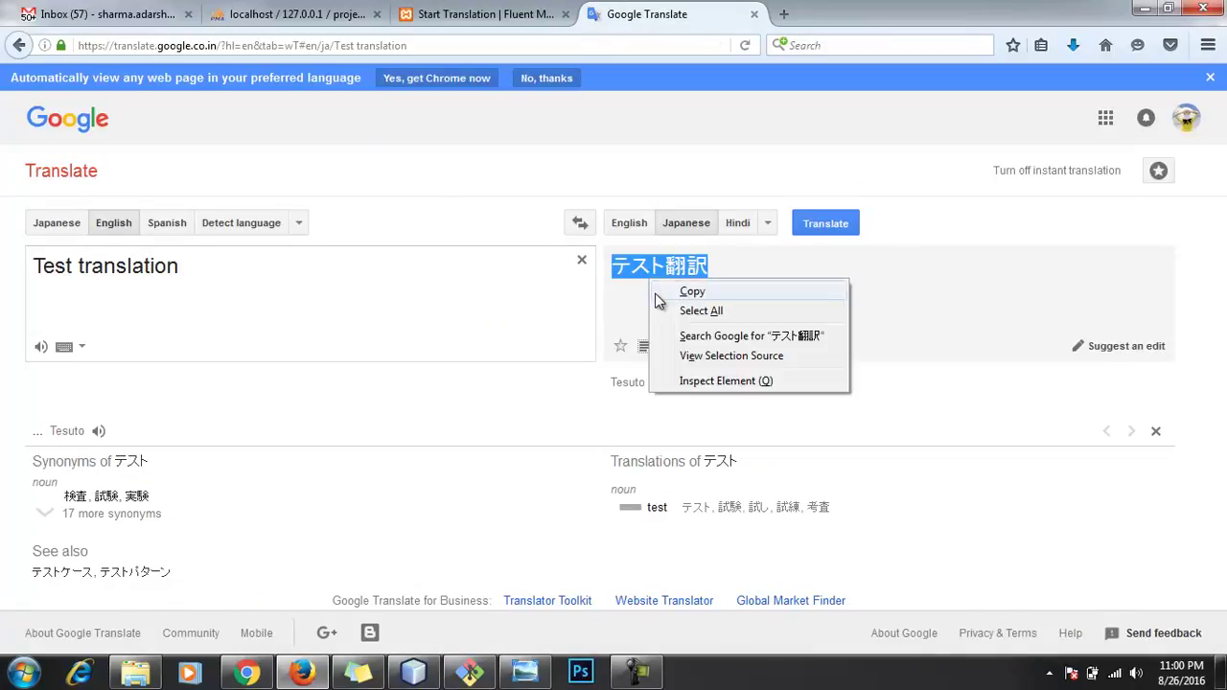
pyautogui.click(640, 291)
pyautogui.click(494, 14)
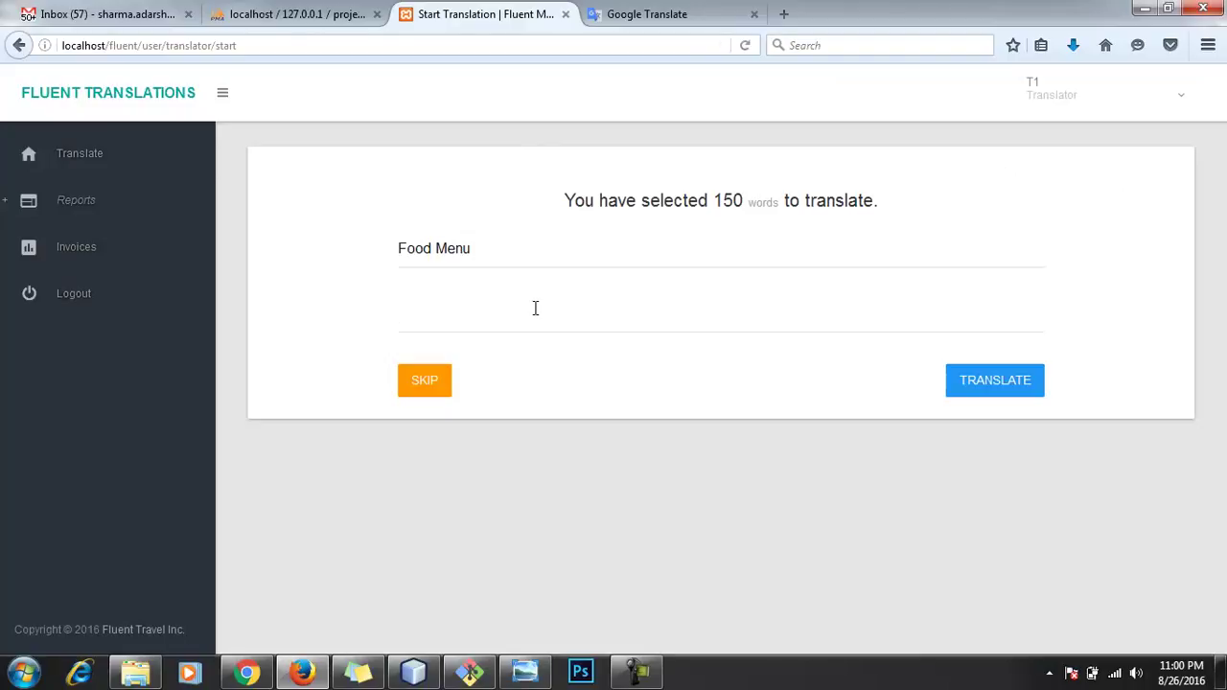
# Step: Submit テスト翻訳 for Food Menu, Big Salads, Veggie Salads, Dummy description and Full
pyautogui.hotkey('ctrl', 'v')
pyautogui.click(1014, 384)
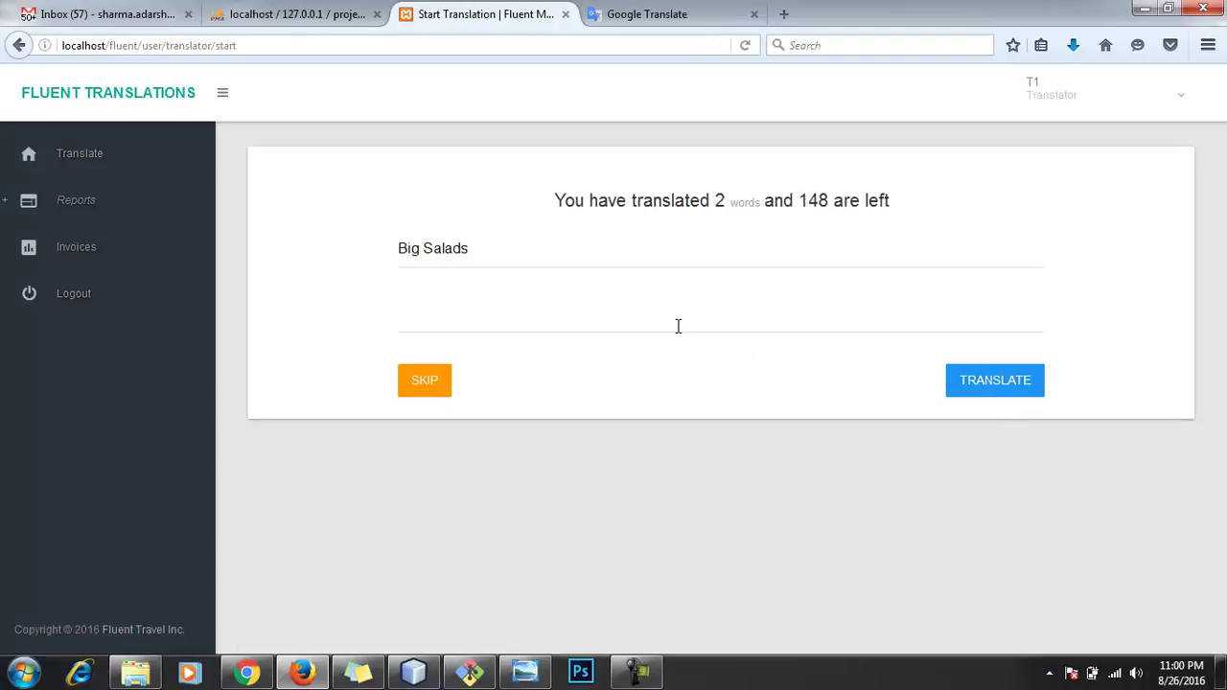
pyautogui.hotkey('ctrl', 'v')
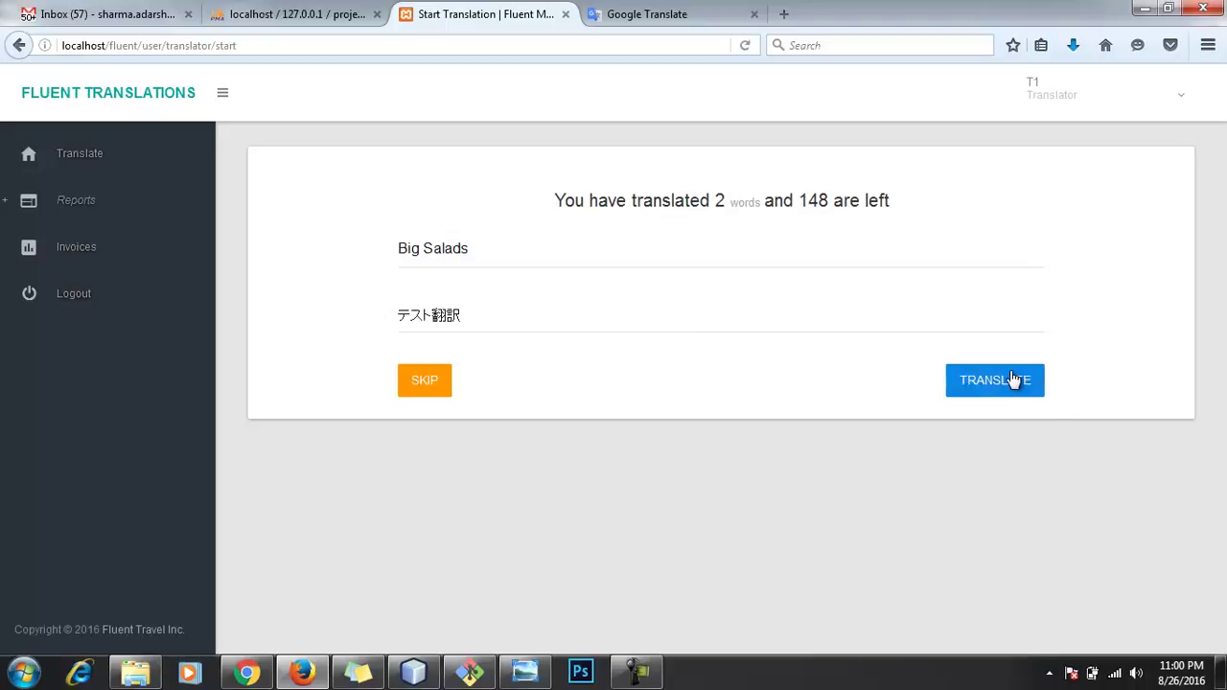
pyautogui.click(1013, 381)
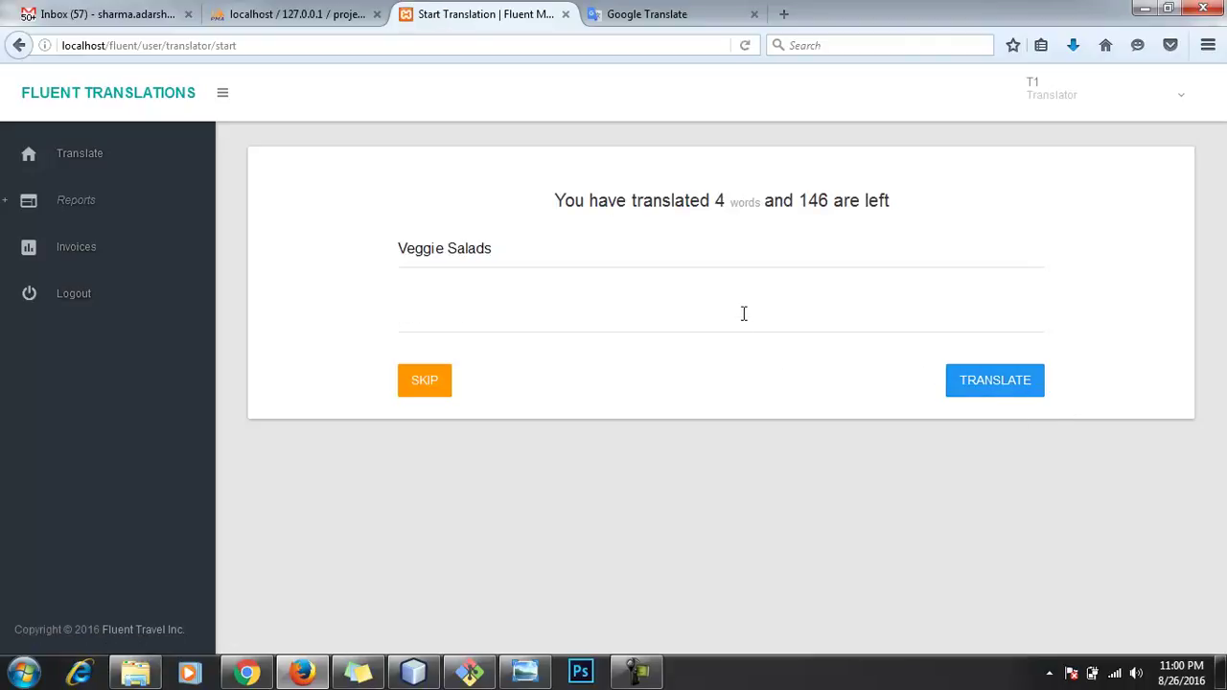
pyautogui.hotkey('ctrl', 'v')
pyautogui.click(954, 382)
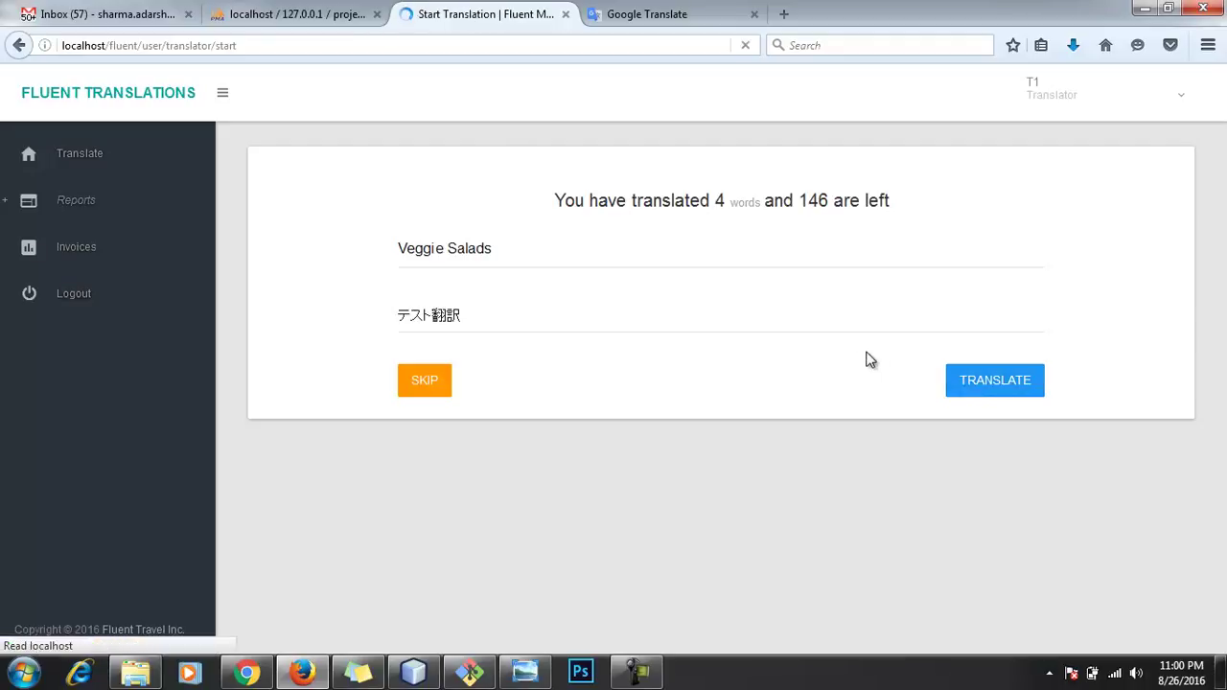
pyautogui.hotkey('ctrl', 'v')
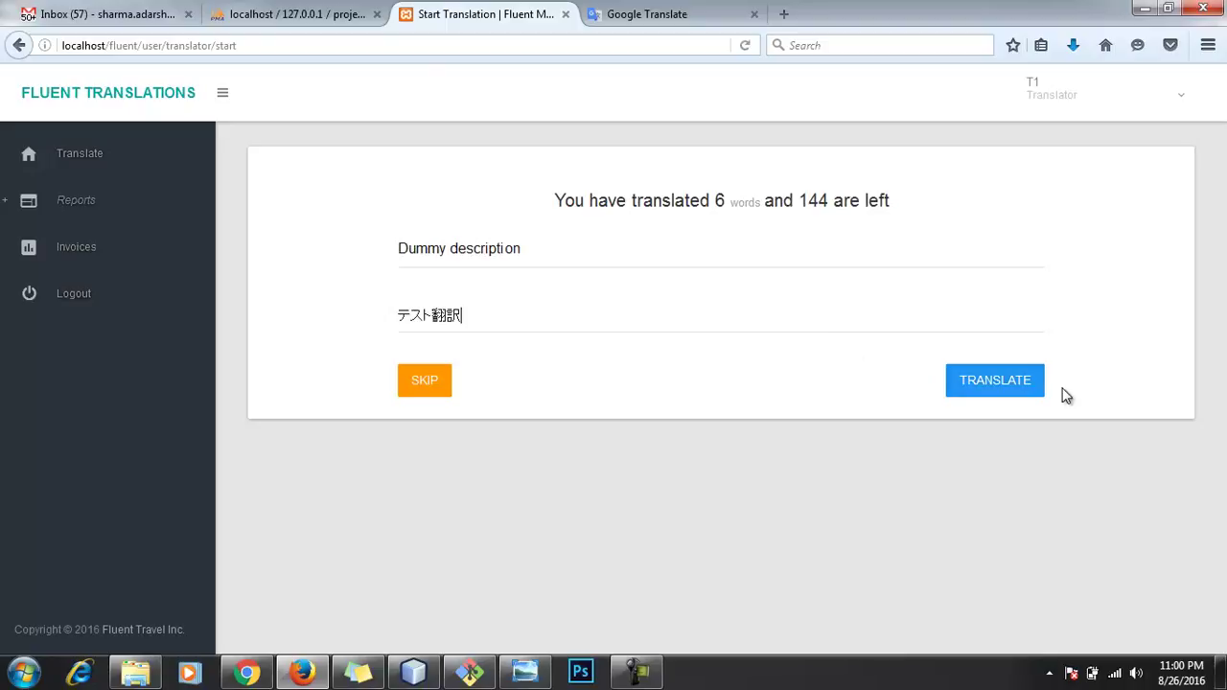
pyautogui.click(1011, 383)
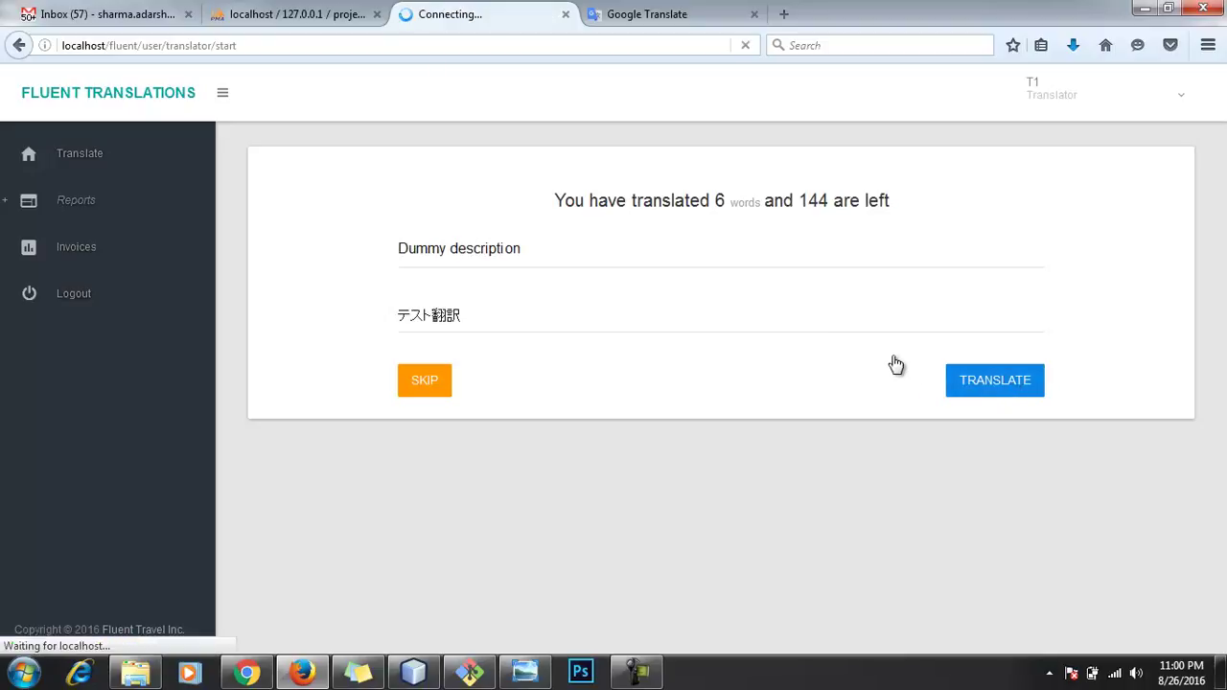
pyautogui.click(725, 315)
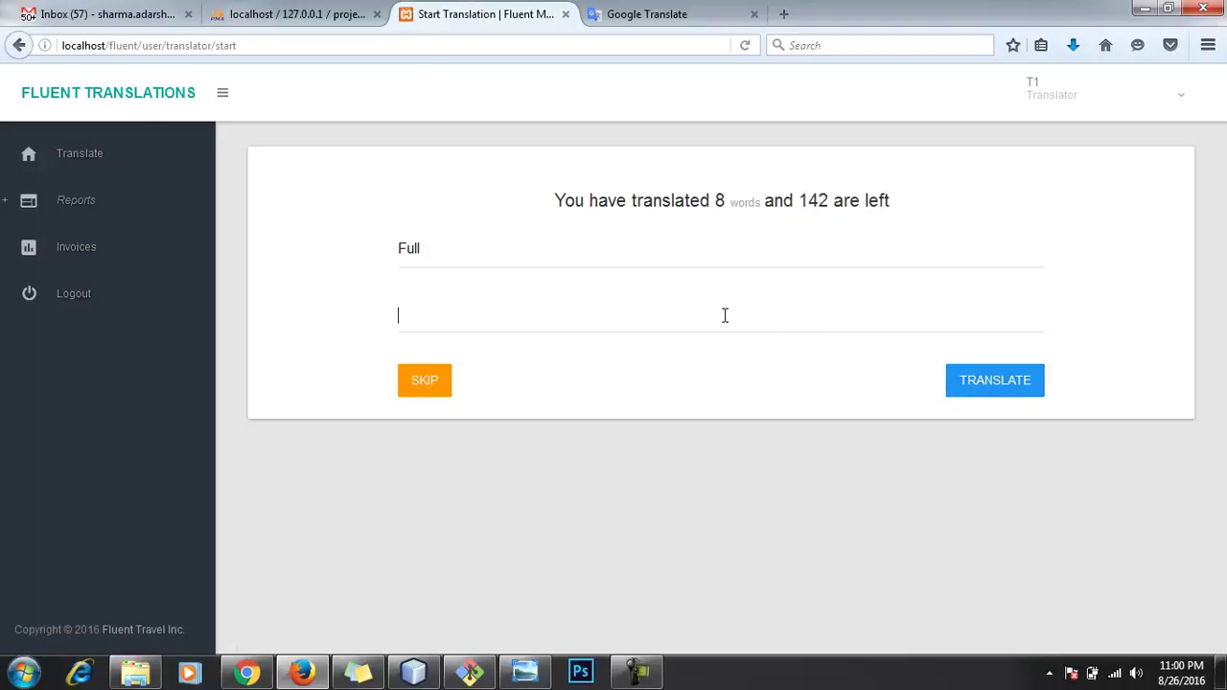
pyautogui.hotkey('ctrl', 'v')
pyautogui.click(959, 383)
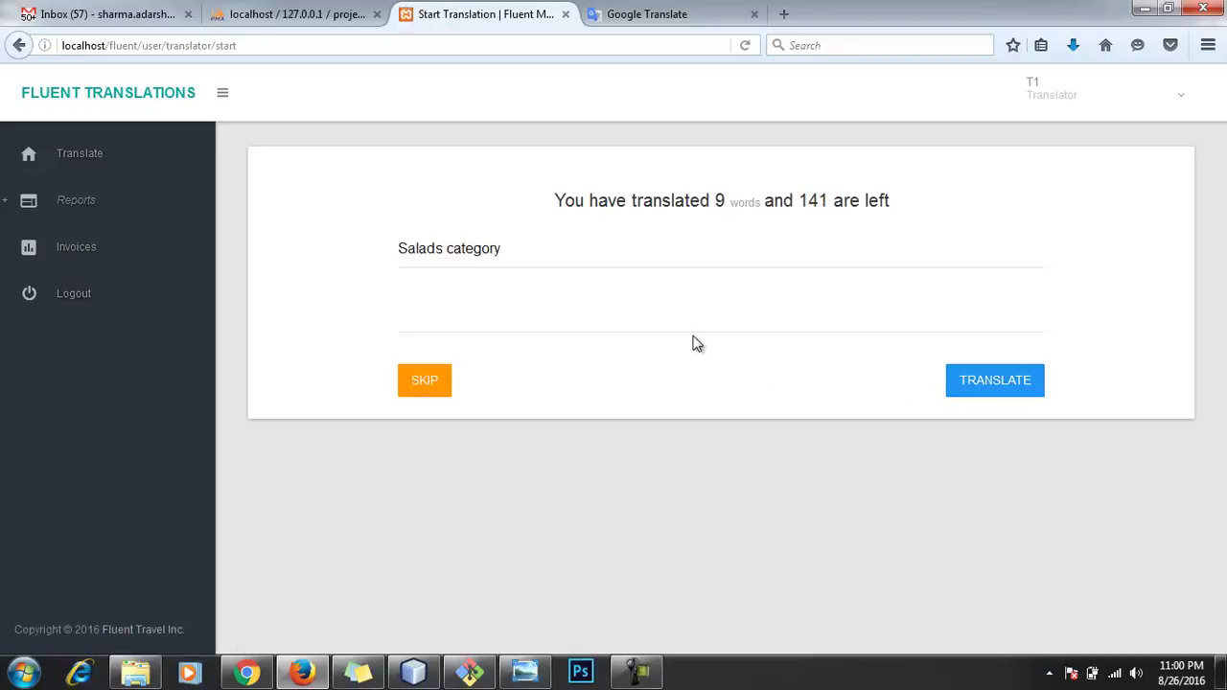
# Step: Submit テスト翻訳 for Salads category, With salt, Without salt, Chicken Salad and Chicken Dummy Salad
pyautogui.hotkey('ctrl', 'v')
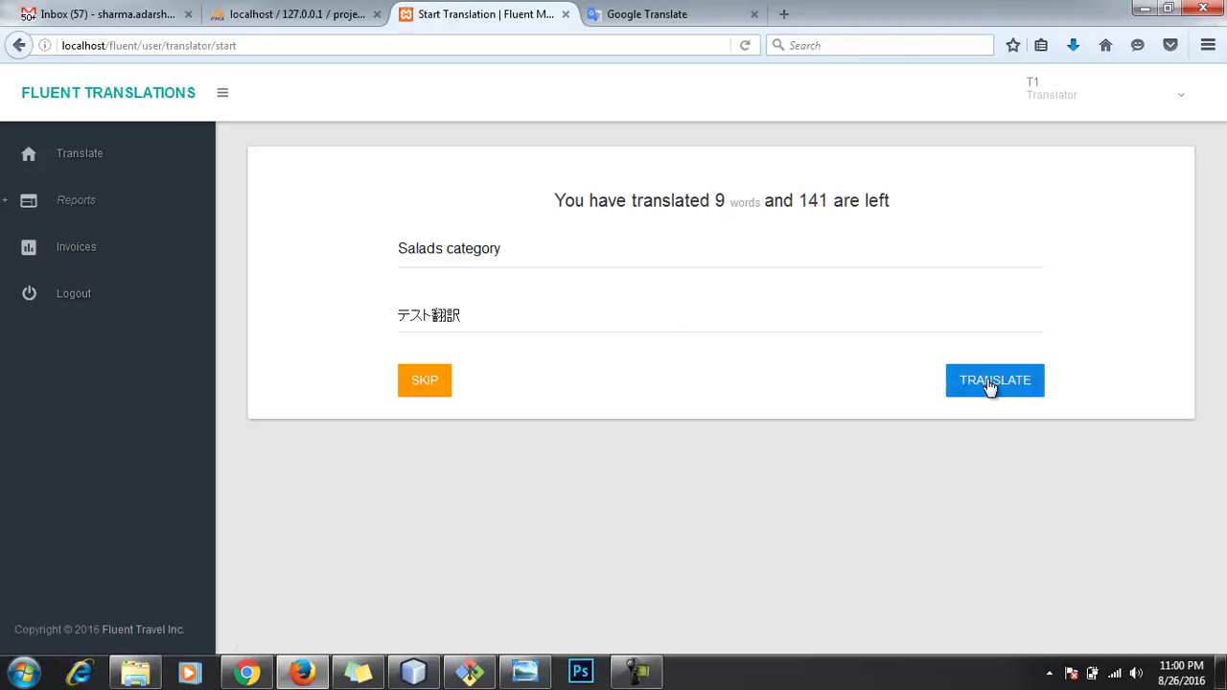
pyautogui.click(986, 388)
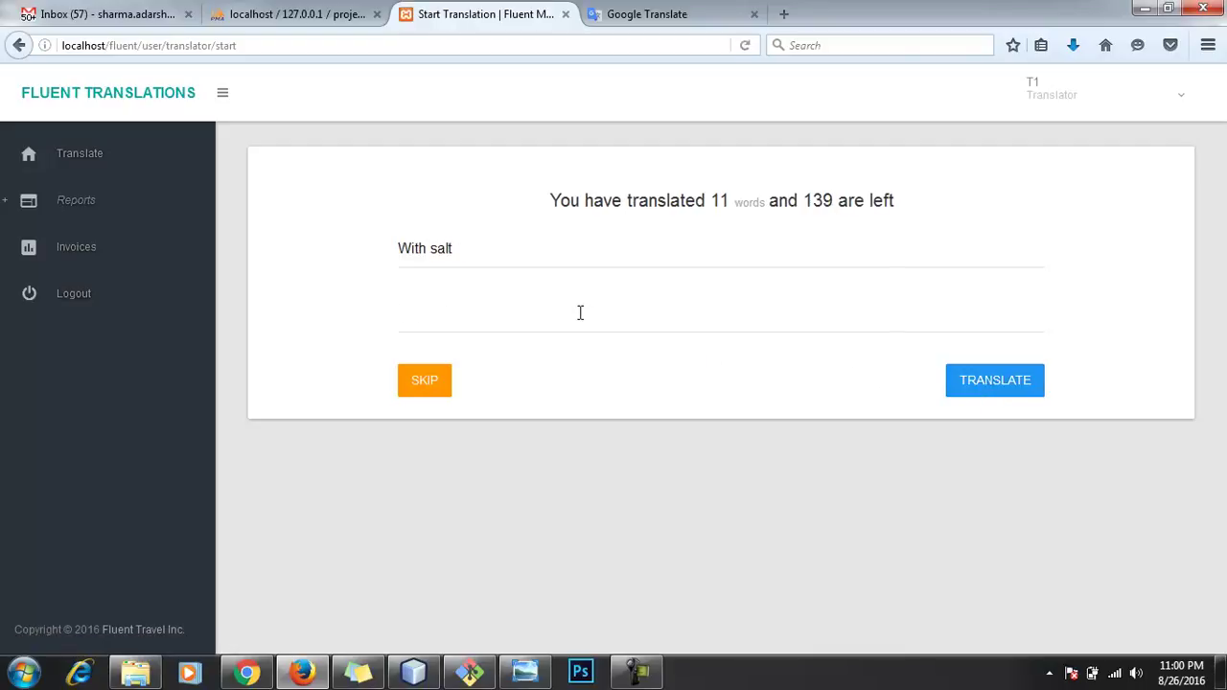
pyautogui.hotkey('ctrl', 'v')
pyautogui.click(973, 383)
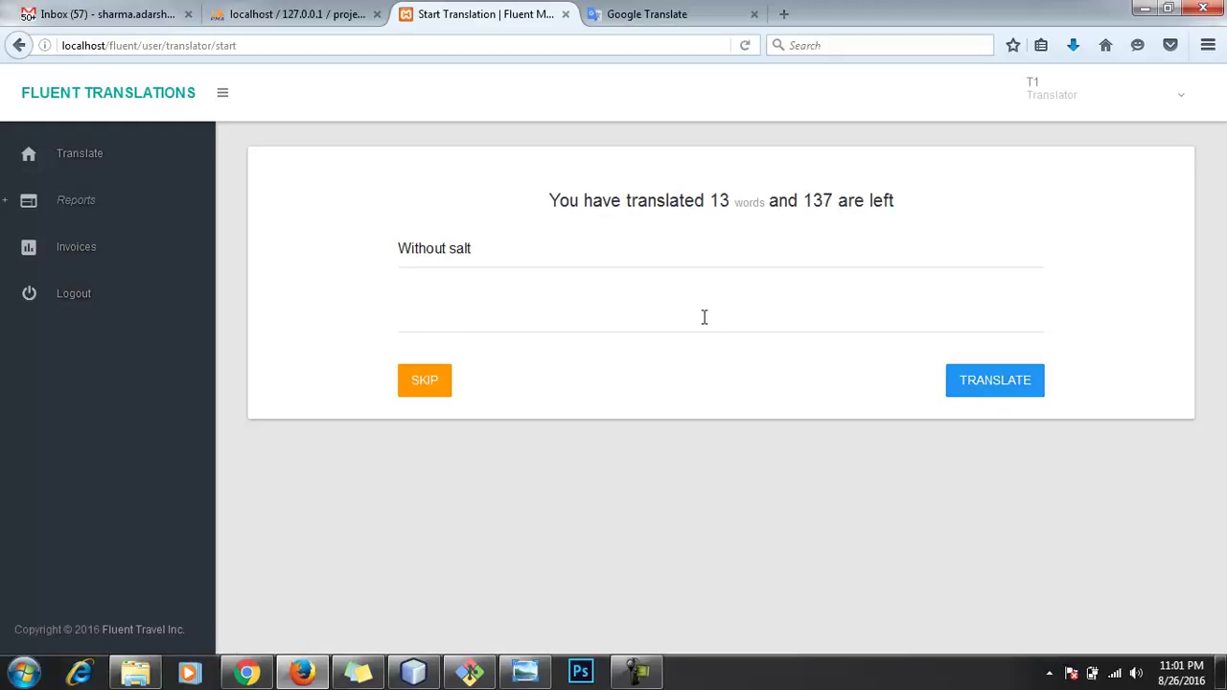
pyautogui.hotkey('ctrl', 'v')
pyautogui.click(1005, 383)
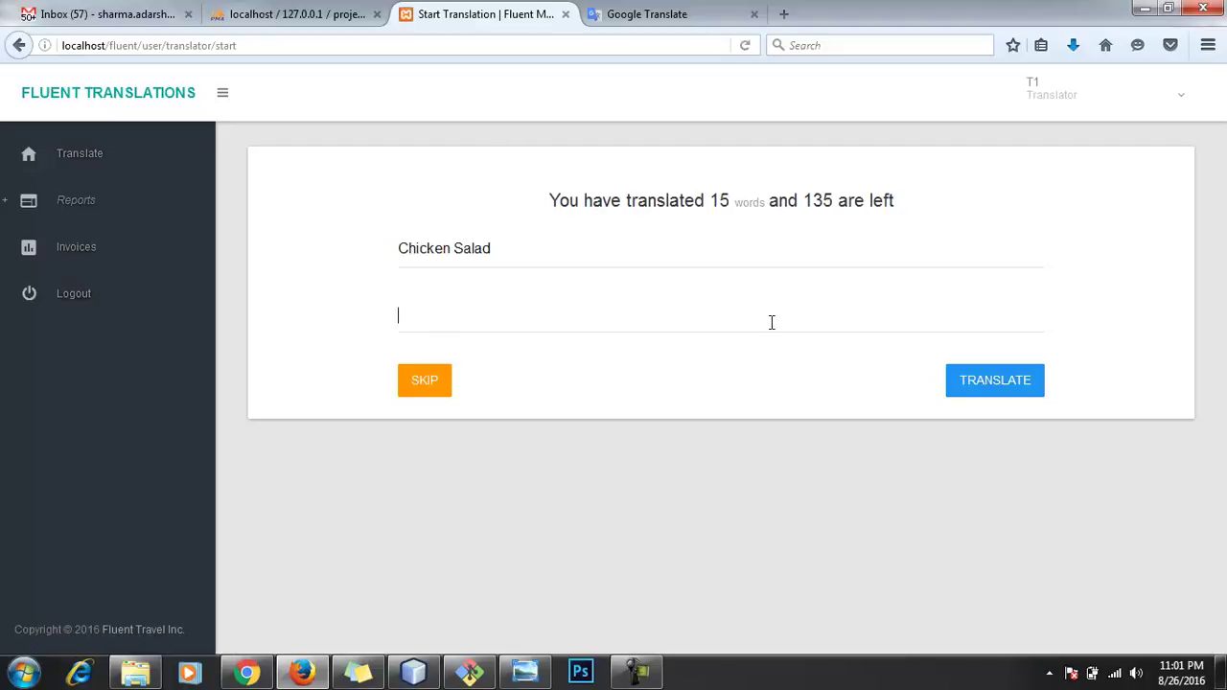
pyautogui.hotkey('ctrl', 'v')
pyautogui.click(1020, 401)
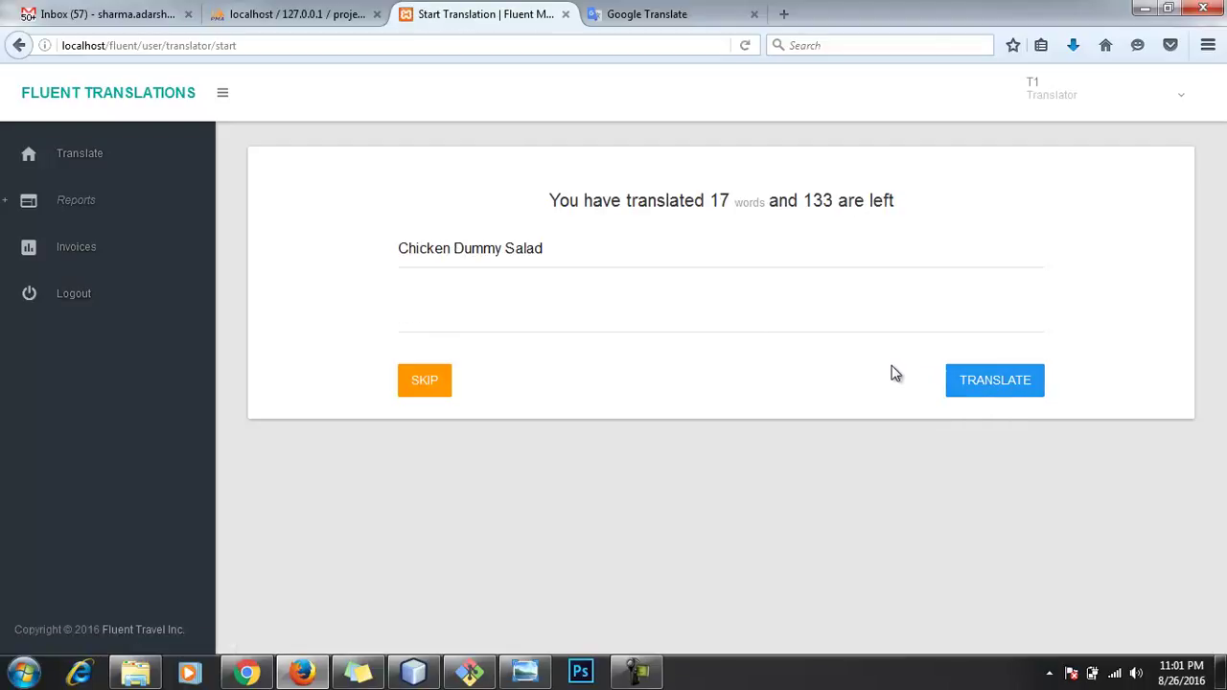
pyautogui.click(788, 325)
pyautogui.hotkey('ctrl', 'v')
pyautogui.click(974, 395)
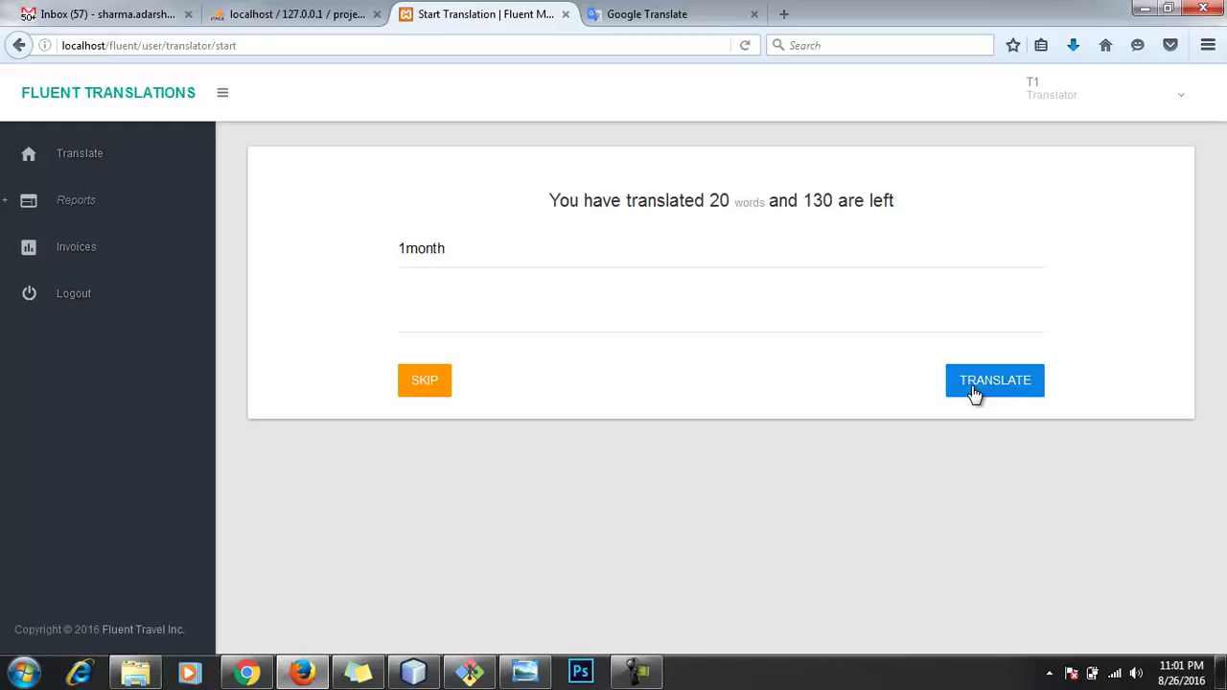
# Step: Submit テスト翻訳 for 1month, 10 month, 15 month old, :), Dishes and the pasta item
pyautogui.click(800, 313)
pyautogui.hotkey('ctrl', 'v')
pyautogui.click(981, 395)
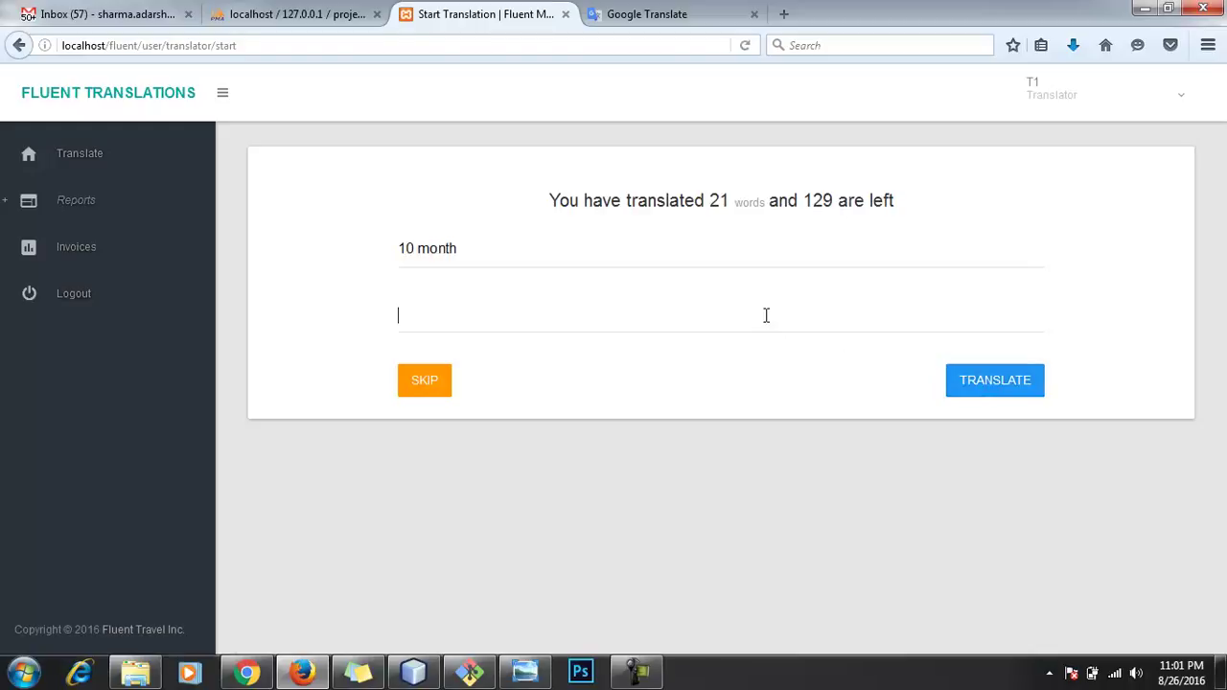
pyautogui.click(766, 316)
pyautogui.write('テスト翻訳')
pyautogui.click(988, 394)
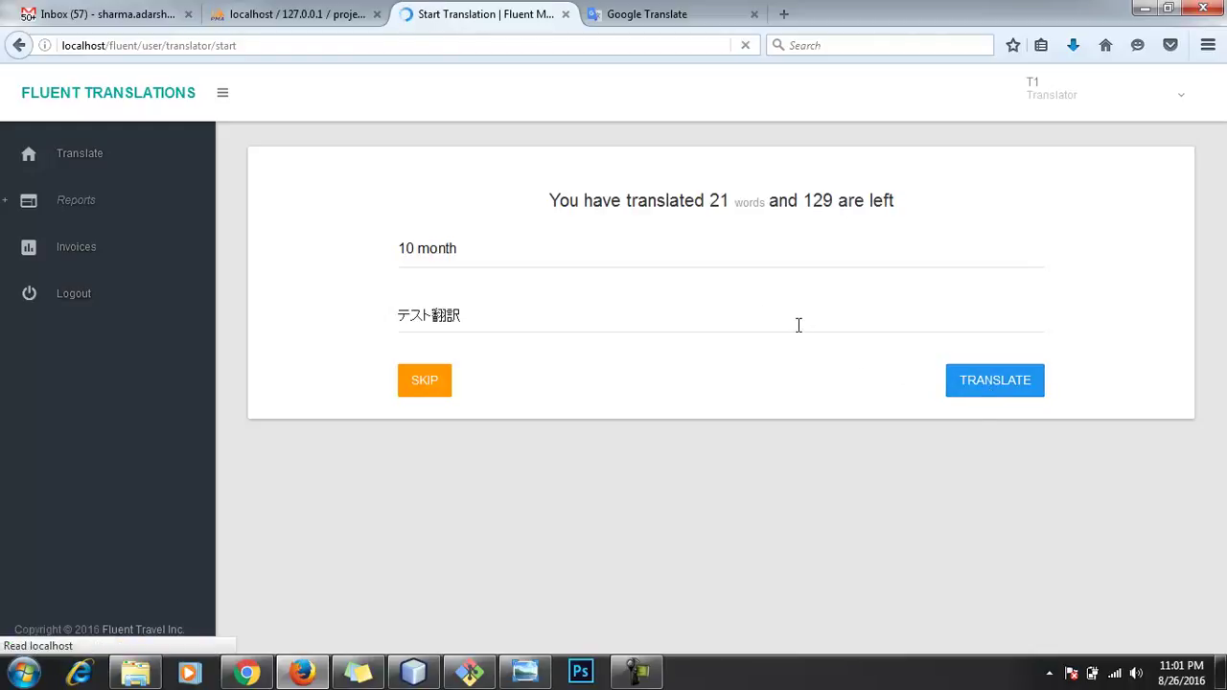
pyautogui.write('テスト翻訳')
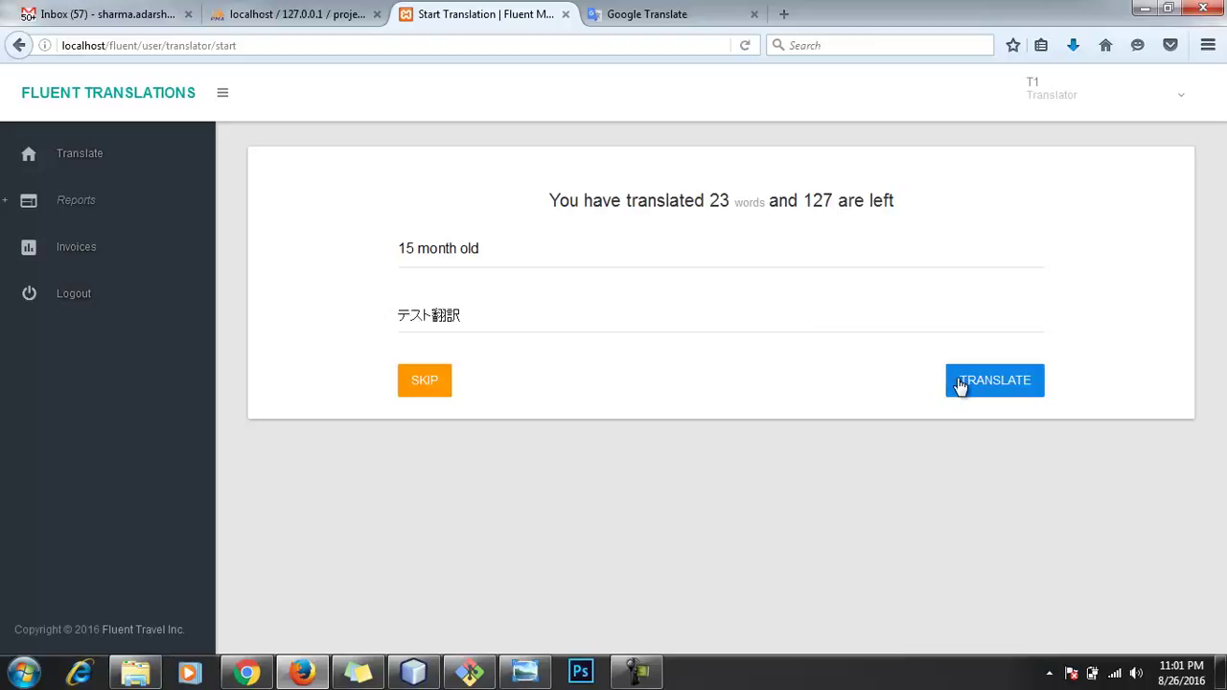
pyautogui.click(959, 387)
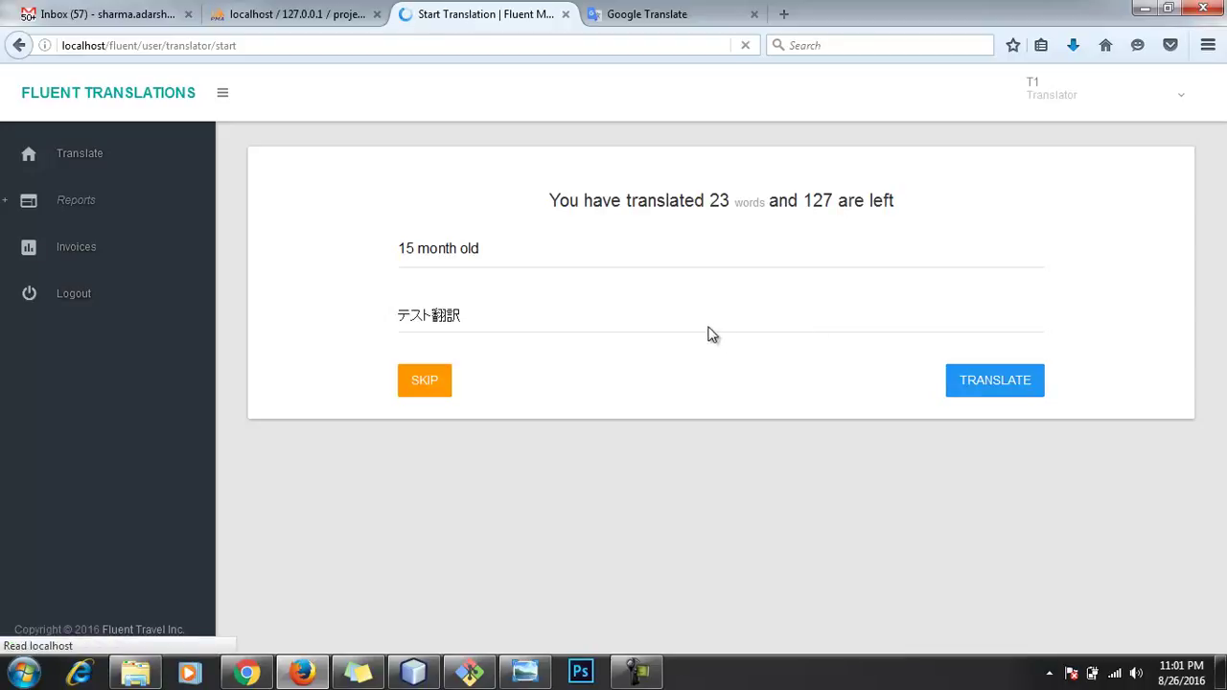
pyautogui.write('テスト翻訳')
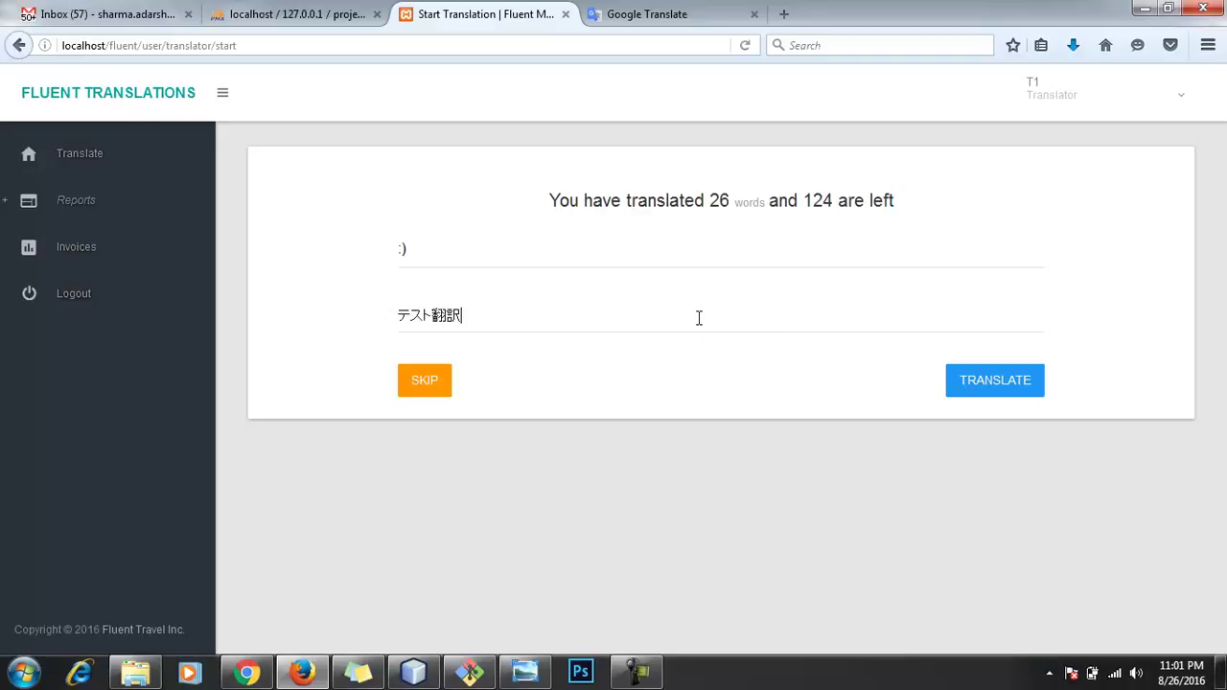
pyautogui.click(986, 388)
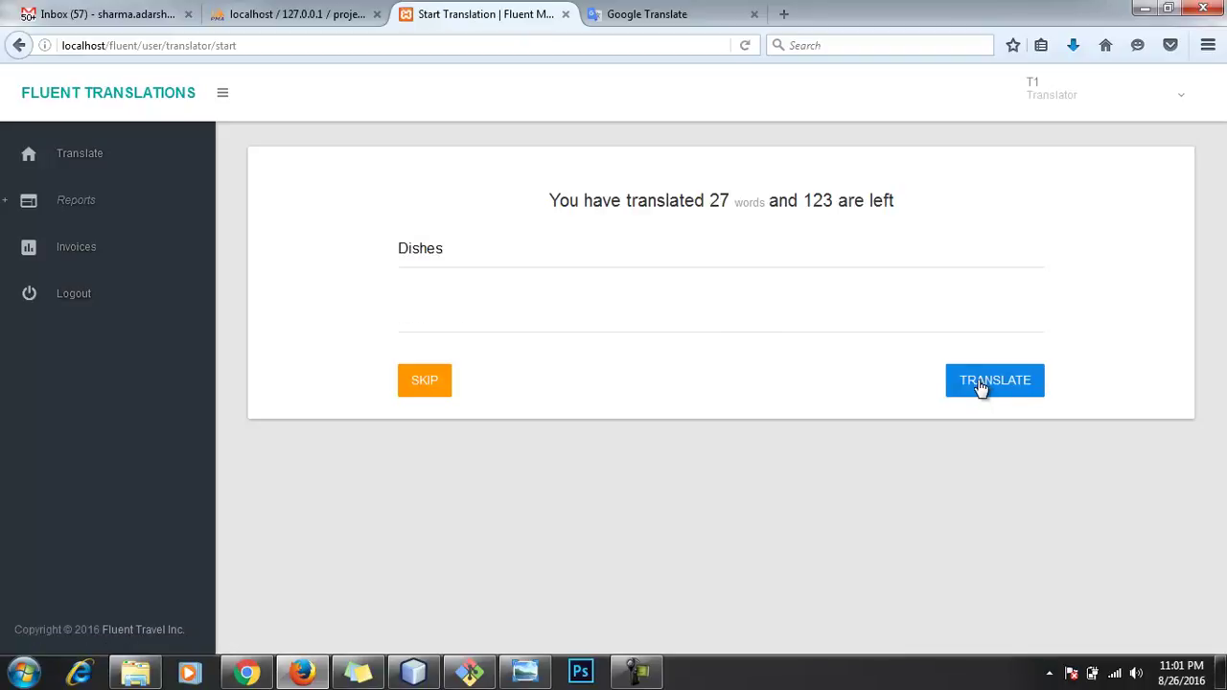
pyautogui.write('テスト翻訳')
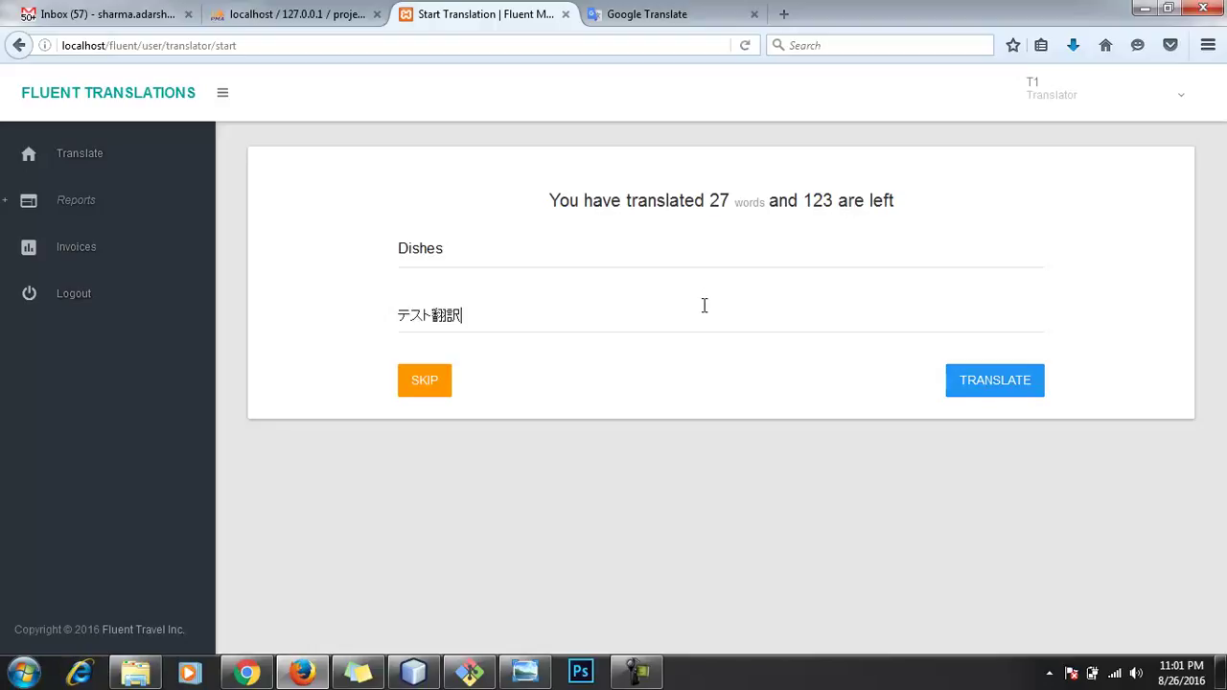
pyautogui.click(987, 386)
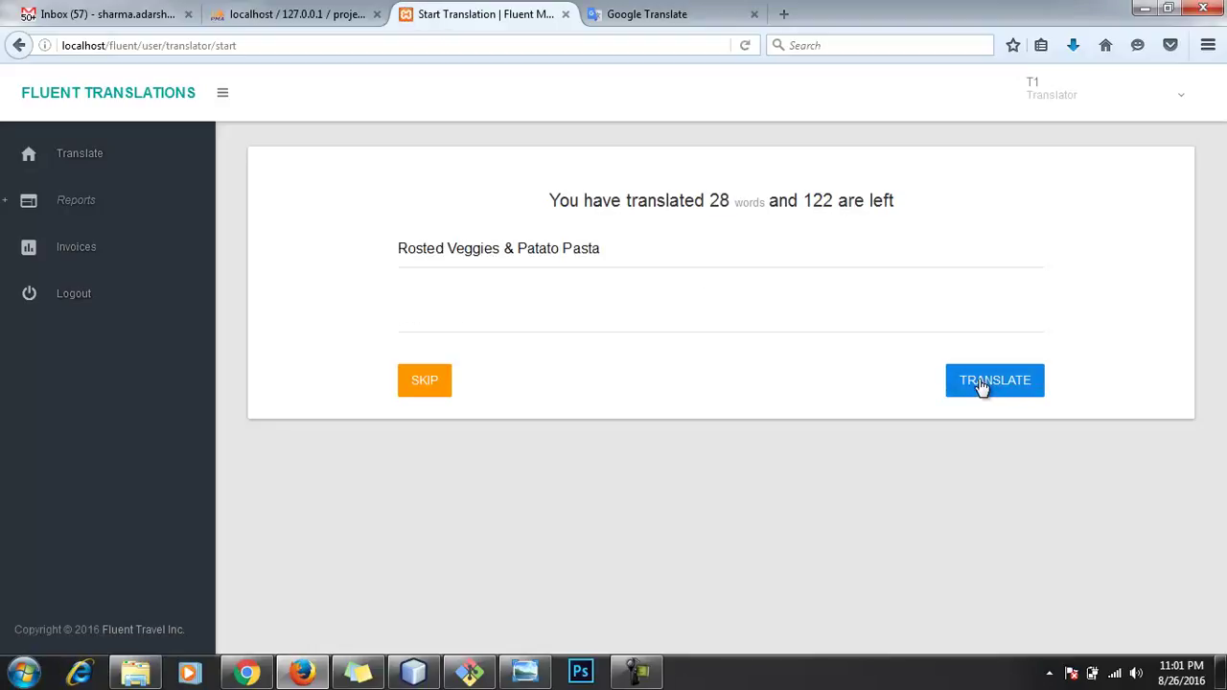
pyautogui.write('テスト翻訳')
pyautogui.click(982, 387)
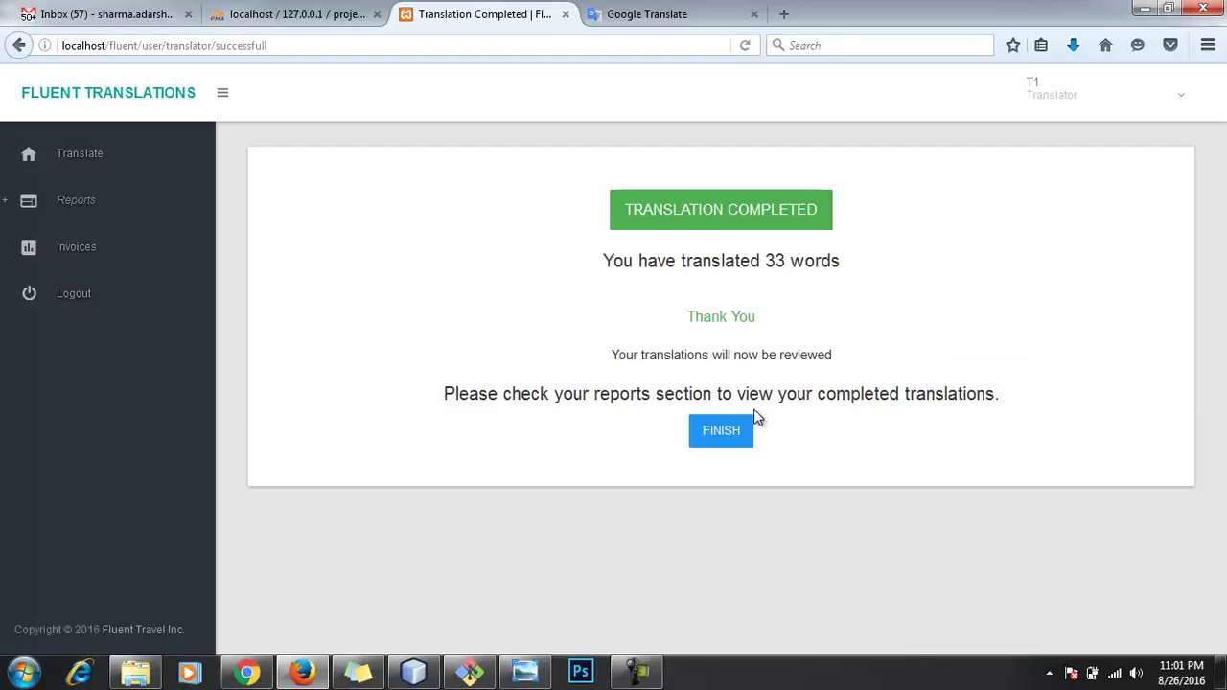
# Step: Finish the translation job and log out of the translator account
pyautogui.click(735, 433)
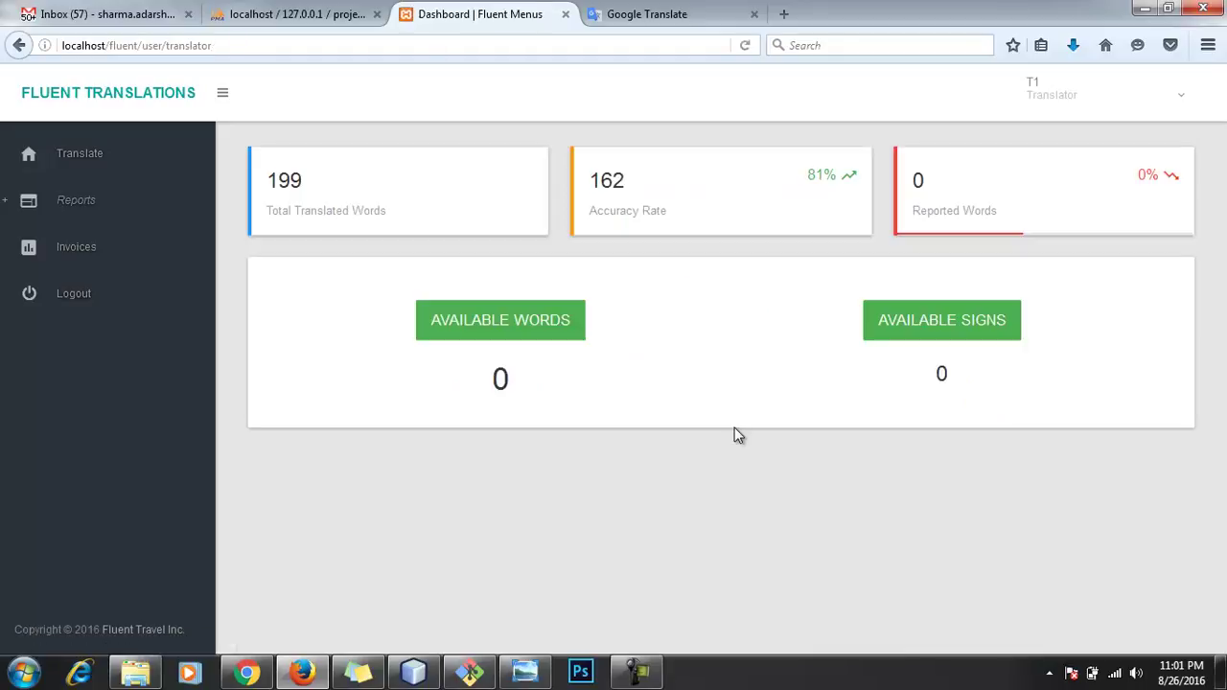
pyautogui.click(1150, 98)
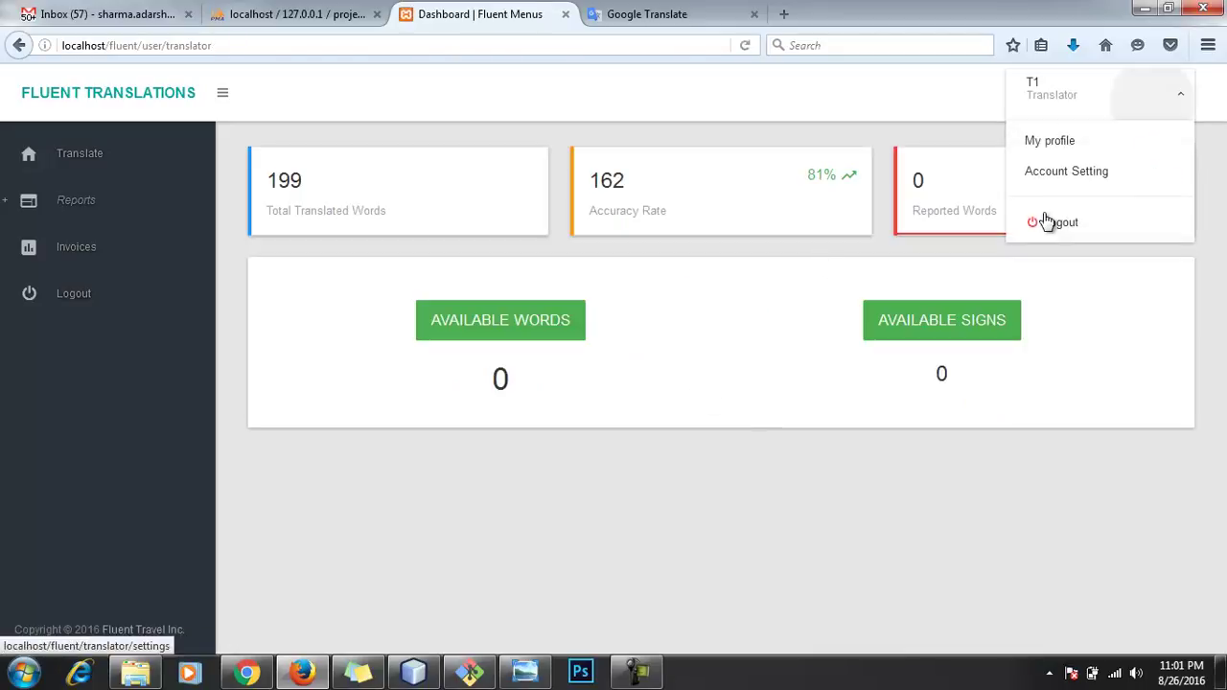
pyautogui.click(1044, 228)
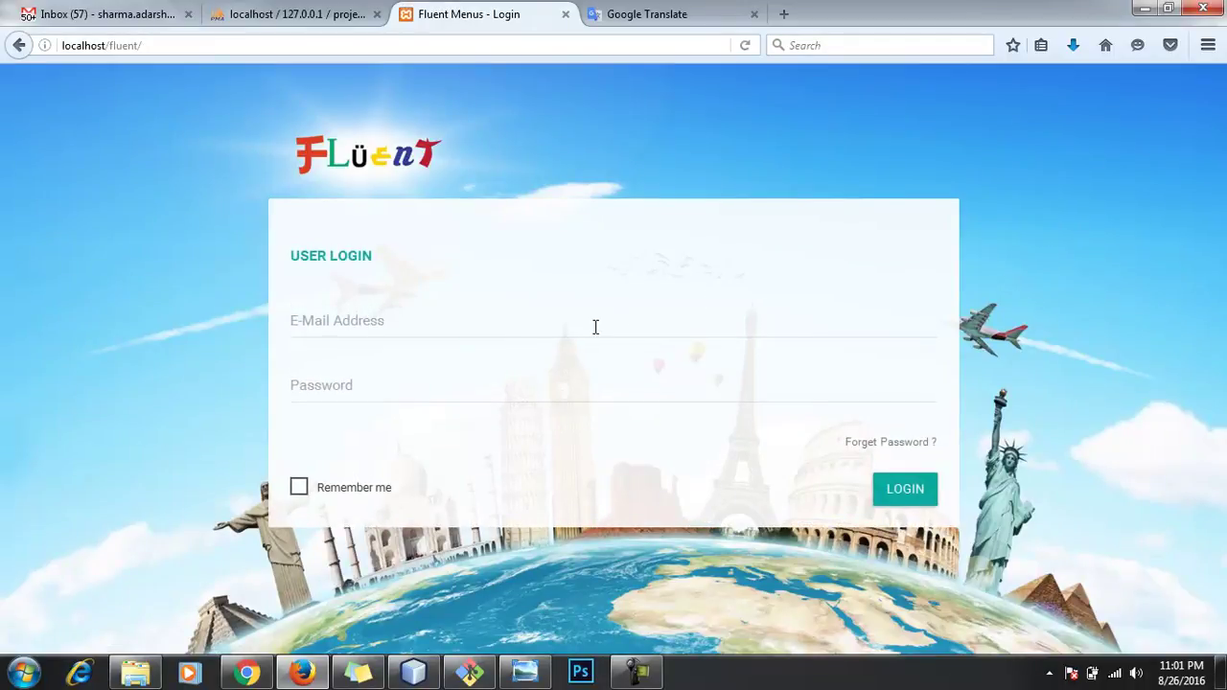
# Step: Sign in as the reviewer using the saved login from the e-mail autocomplete
pyautogui.click(595, 327)
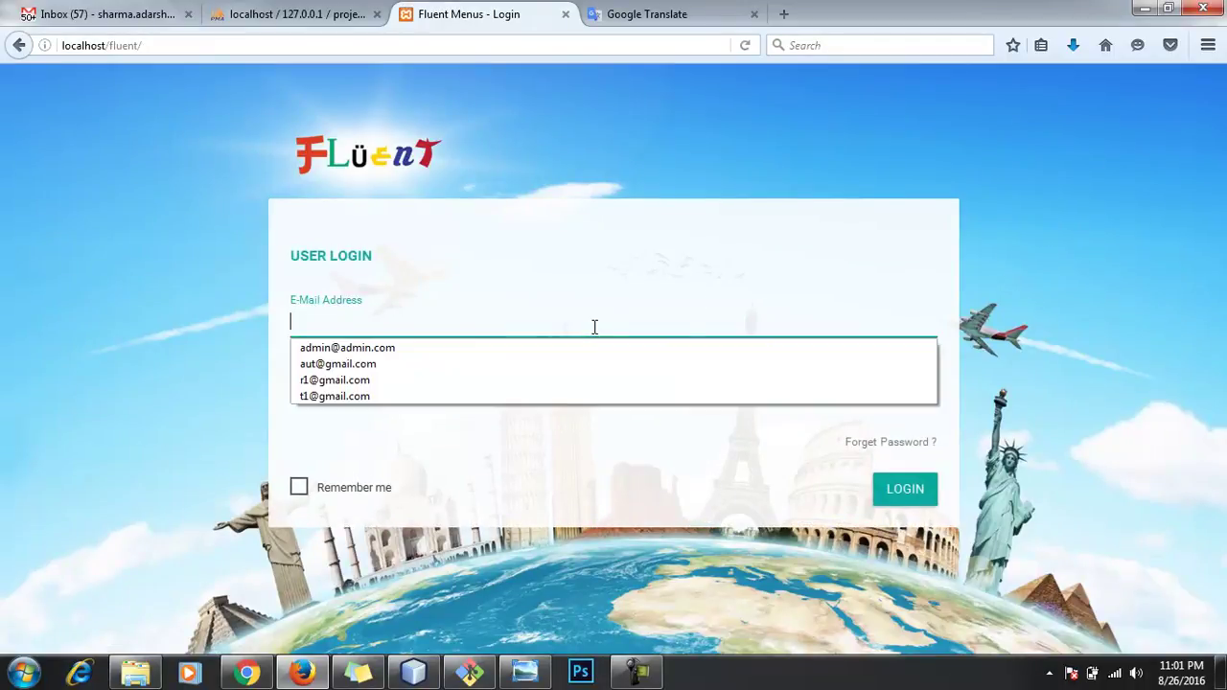
pyautogui.click(560, 385)
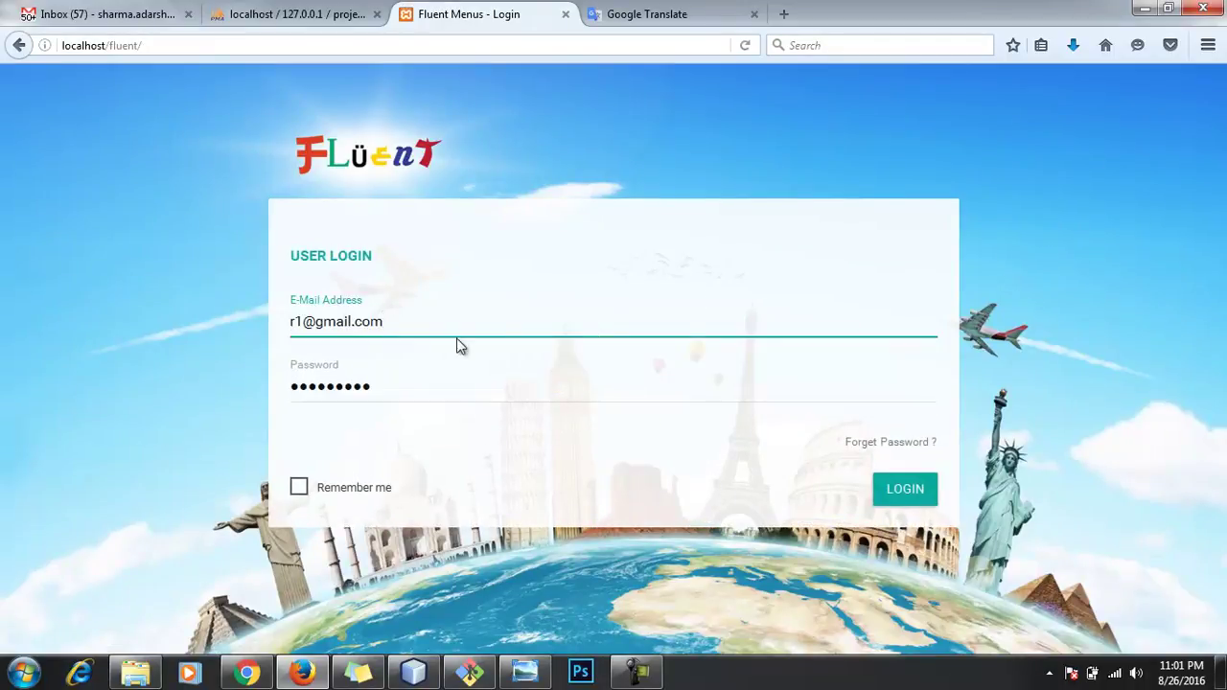
pyautogui.click(906, 494)
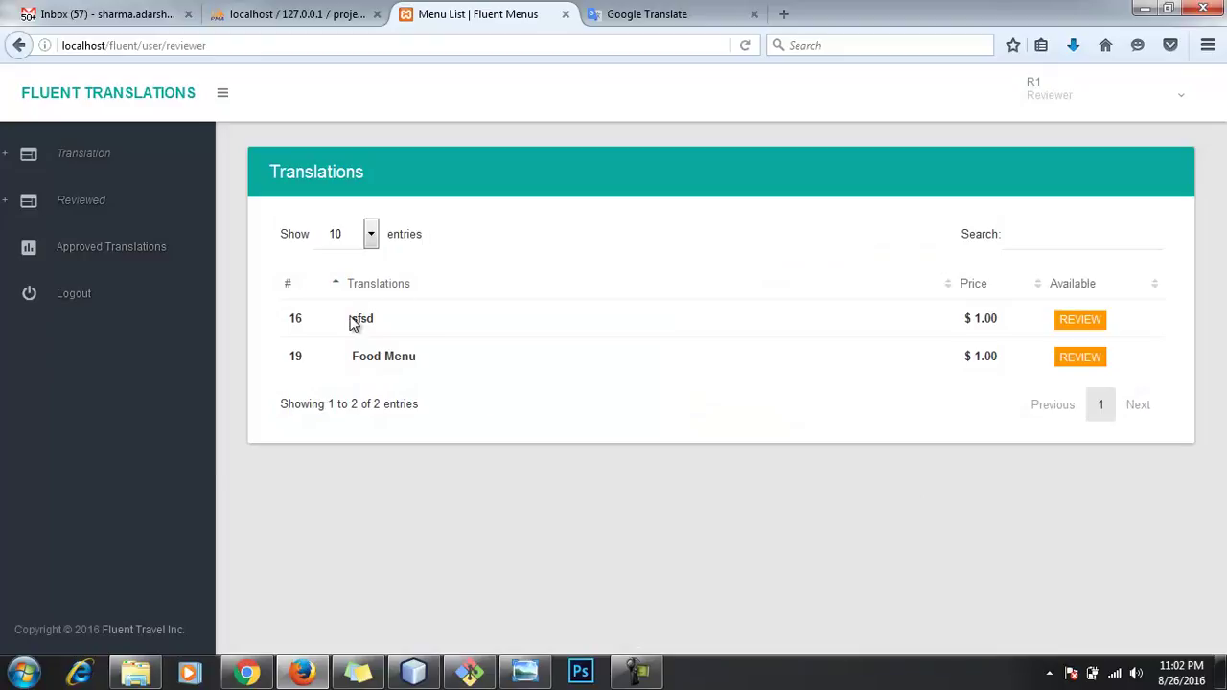
# Step: Open the Food Menu review and approve Food Menu, Big Salads, Veggie Salads, Dummy description, Full, Salads category, With salt
pyautogui.click(1088, 363)
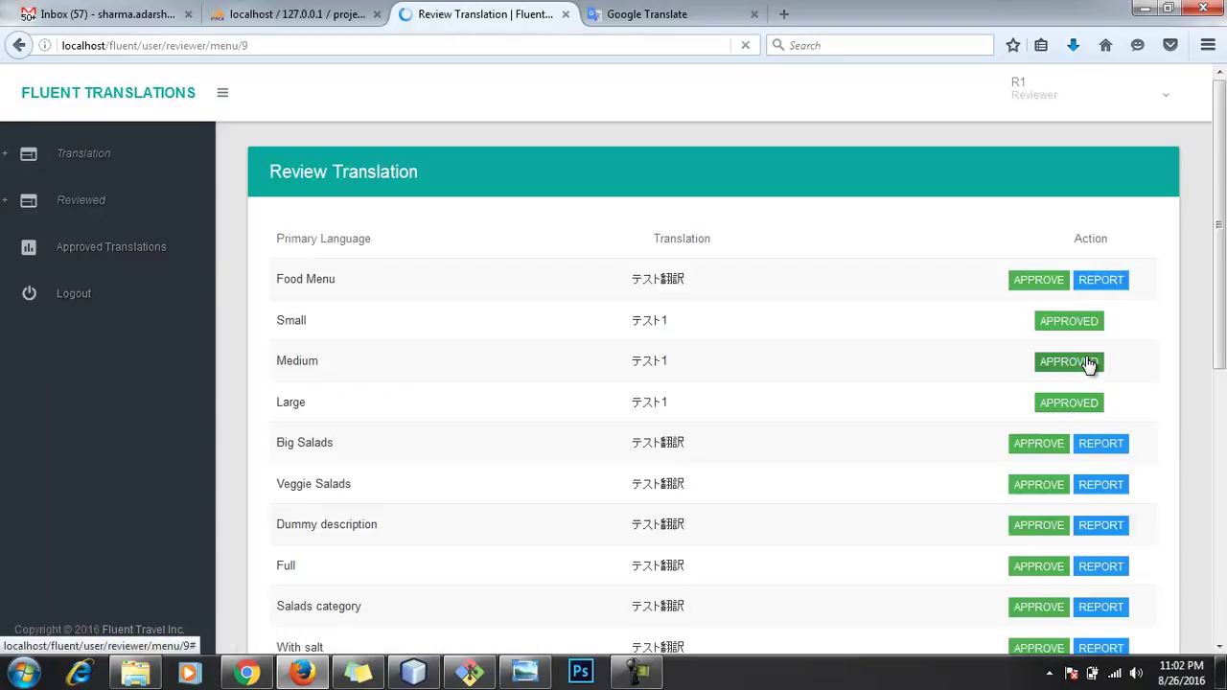
pyautogui.scroll(-5, 785, 335)
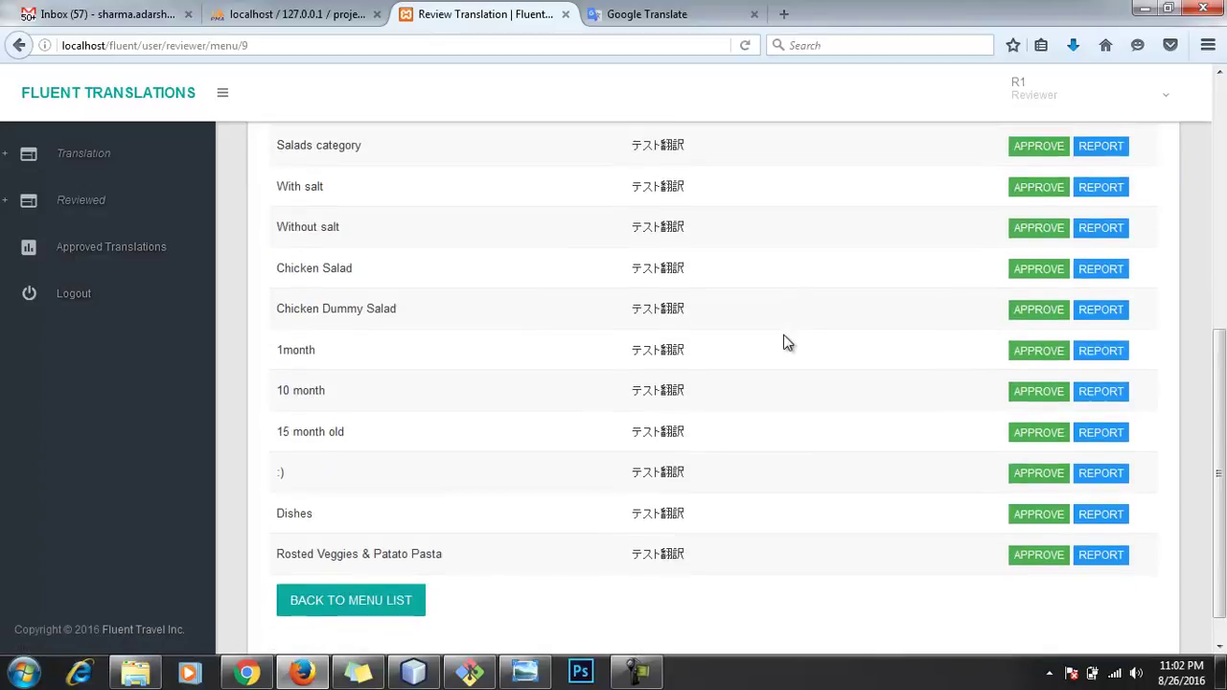
pyautogui.scroll(5, 886, 437)
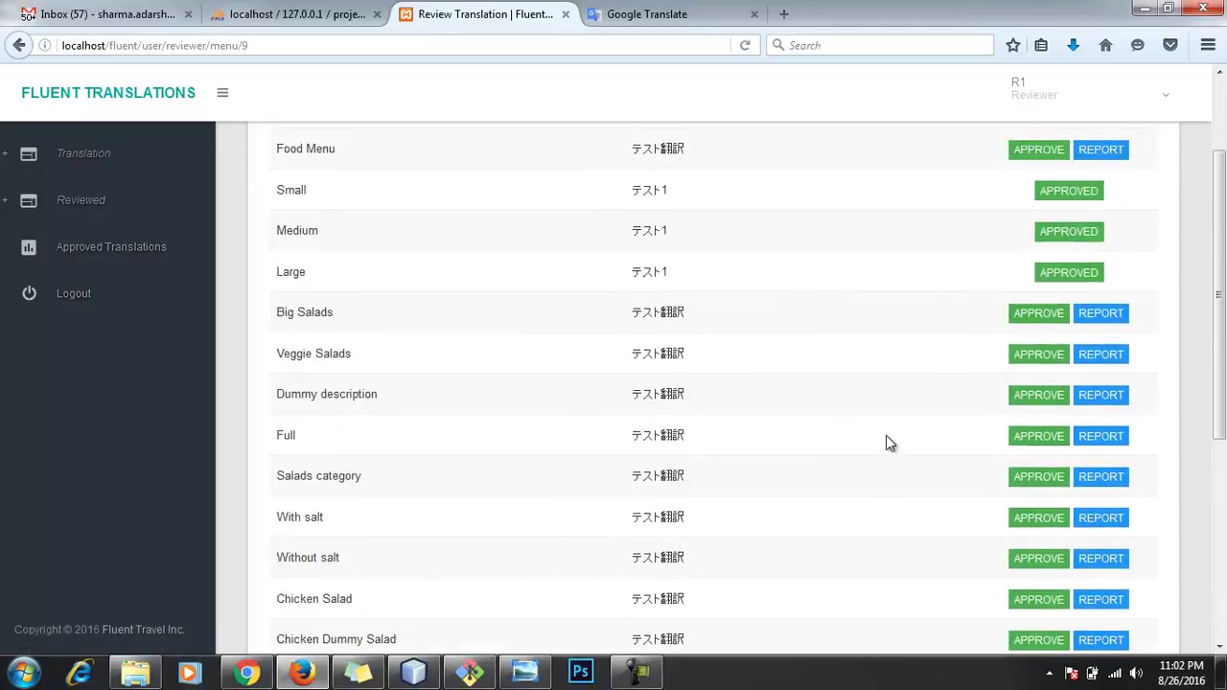
pyautogui.click(1027, 287)
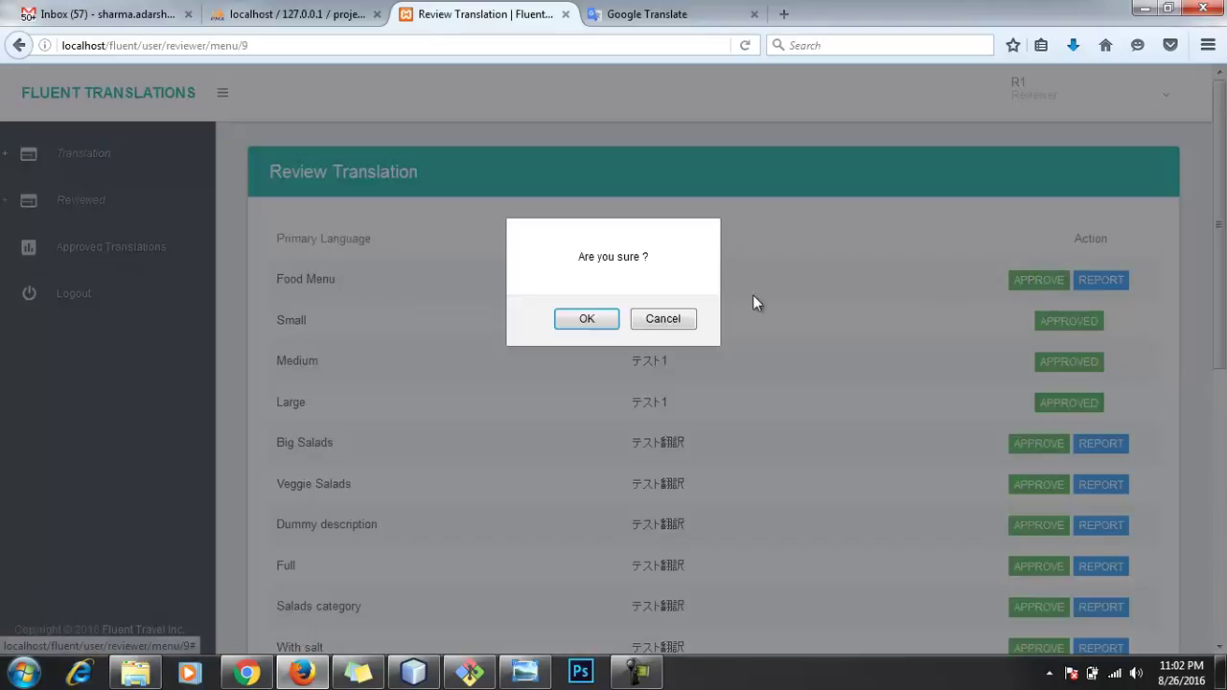
pyautogui.click(600, 319)
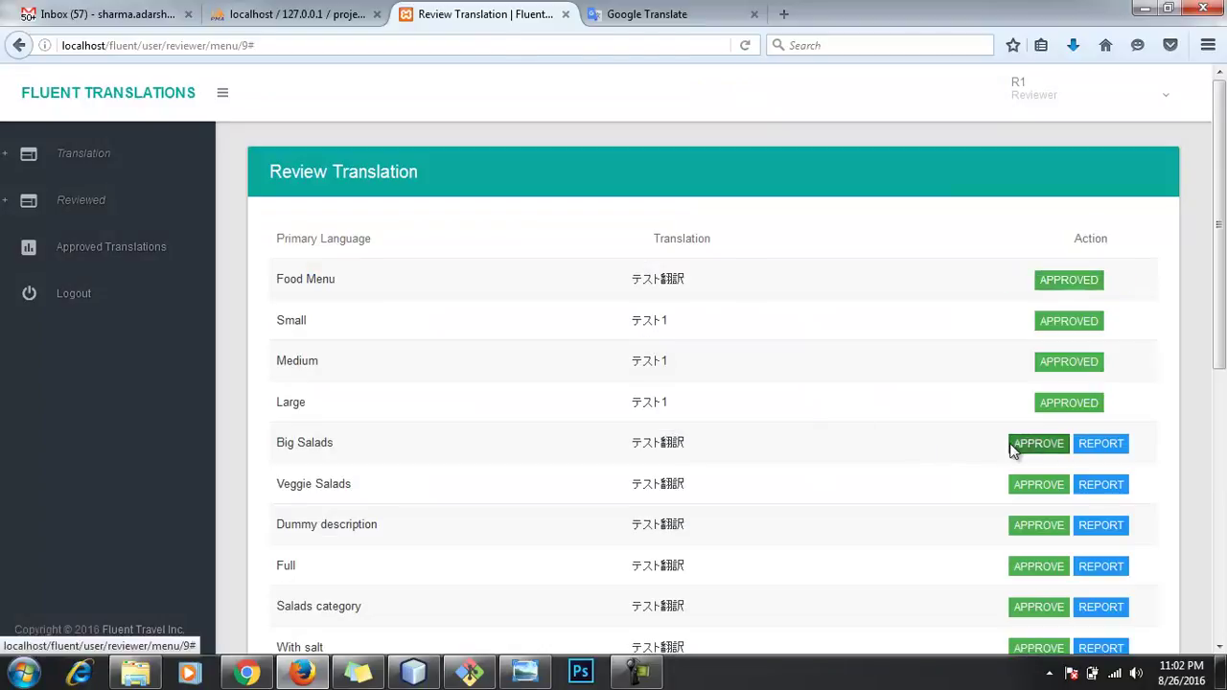
pyautogui.click(1027, 444)
pyautogui.click(647, 319)
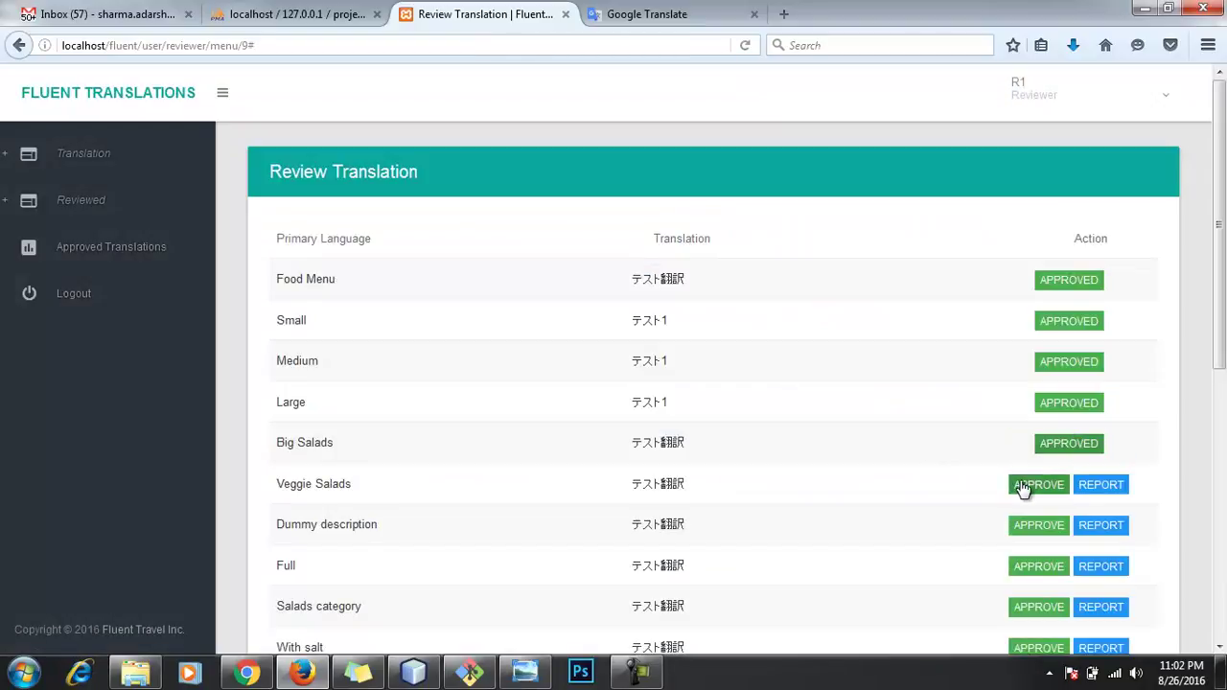
pyautogui.click(1024, 485)
pyautogui.click(652, 317)
pyautogui.click(1024, 526)
pyautogui.click(660, 324)
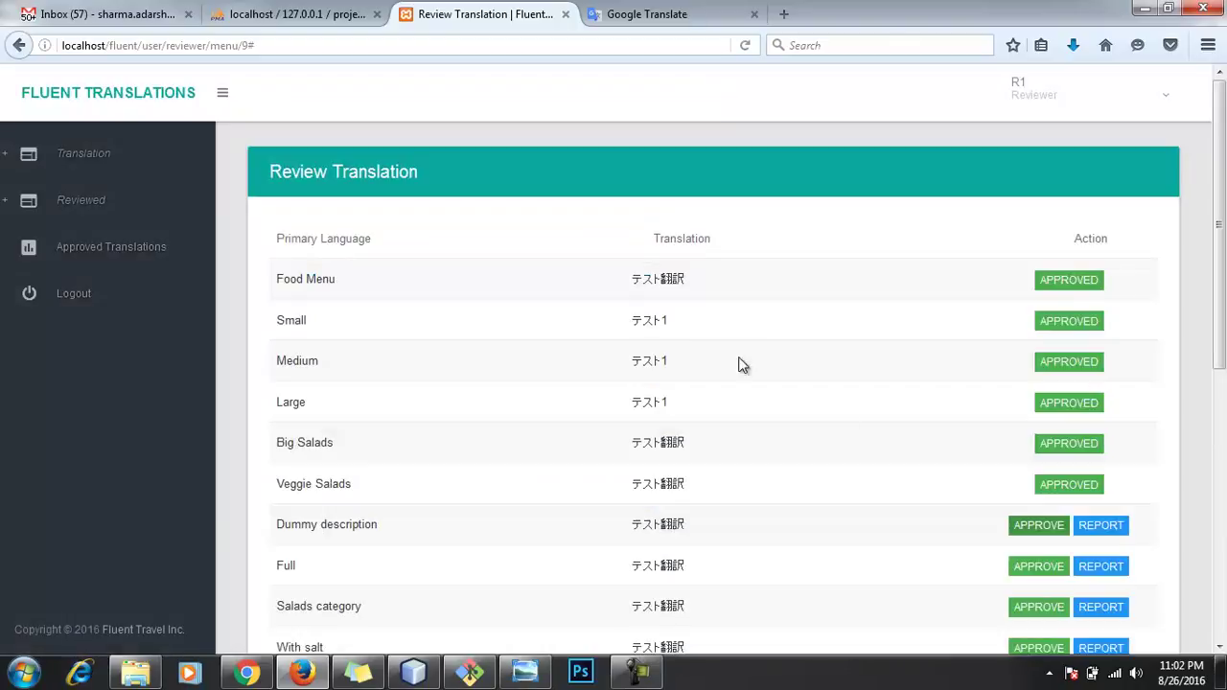
pyautogui.click(1033, 564)
pyautogui.click(662, 324)
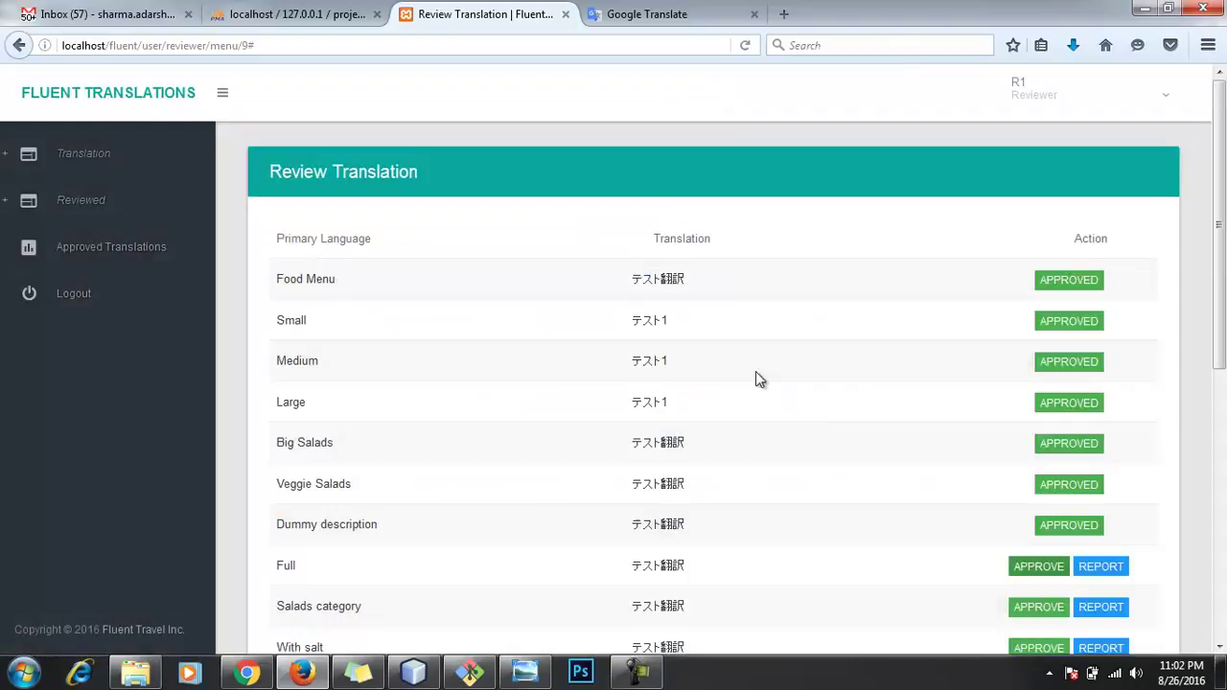
pyautogui.click(1038, 607)
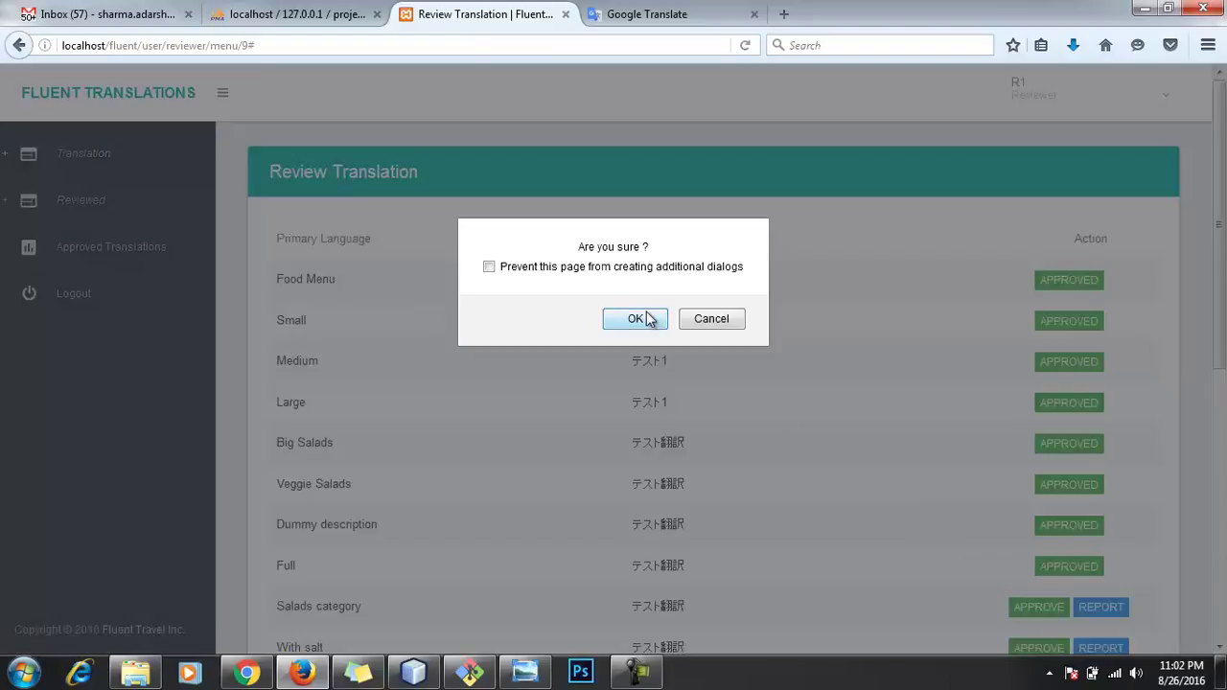
pyautogui.click(647, 318)
pyautogui.click(1037, 647)
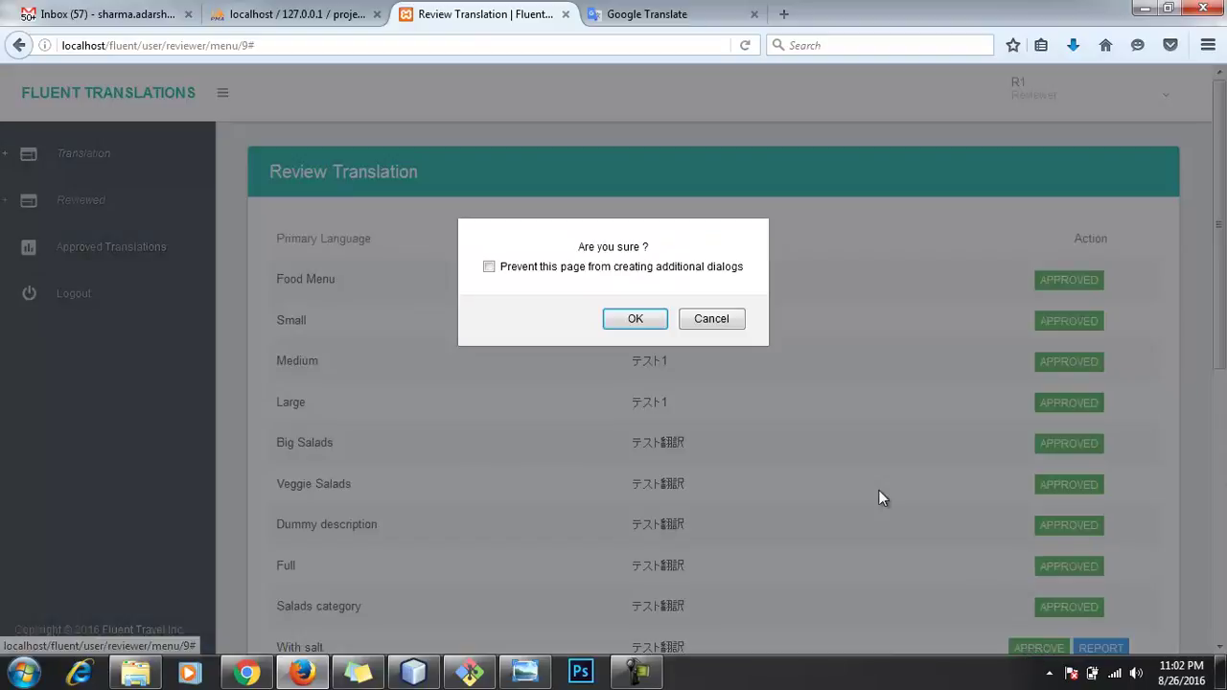
pyautogui.click(645, 319)
# Step: Approve Without salt, Chicken Salad, Chicken Dummy Salad, 1month, 10 month and 15 month old
pyautogui.scroll(-3, 868, 403)
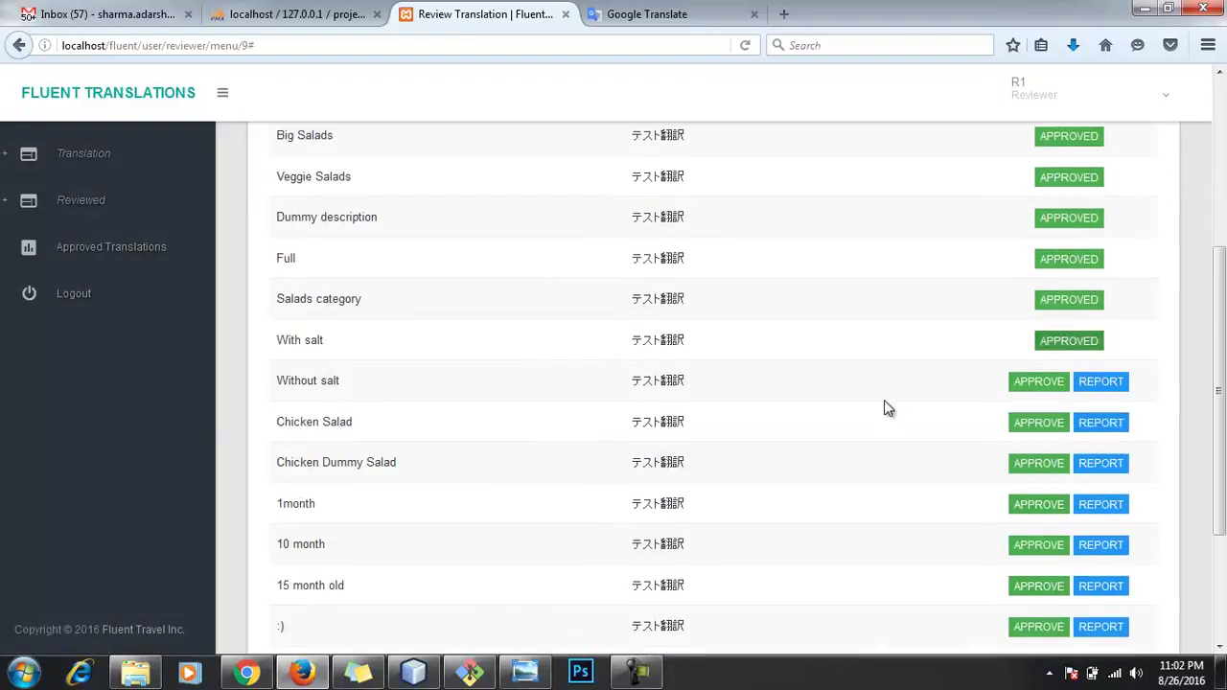
pyautogui.scroll(-1, 950, 383)
pyautogui.click(1038, 279)
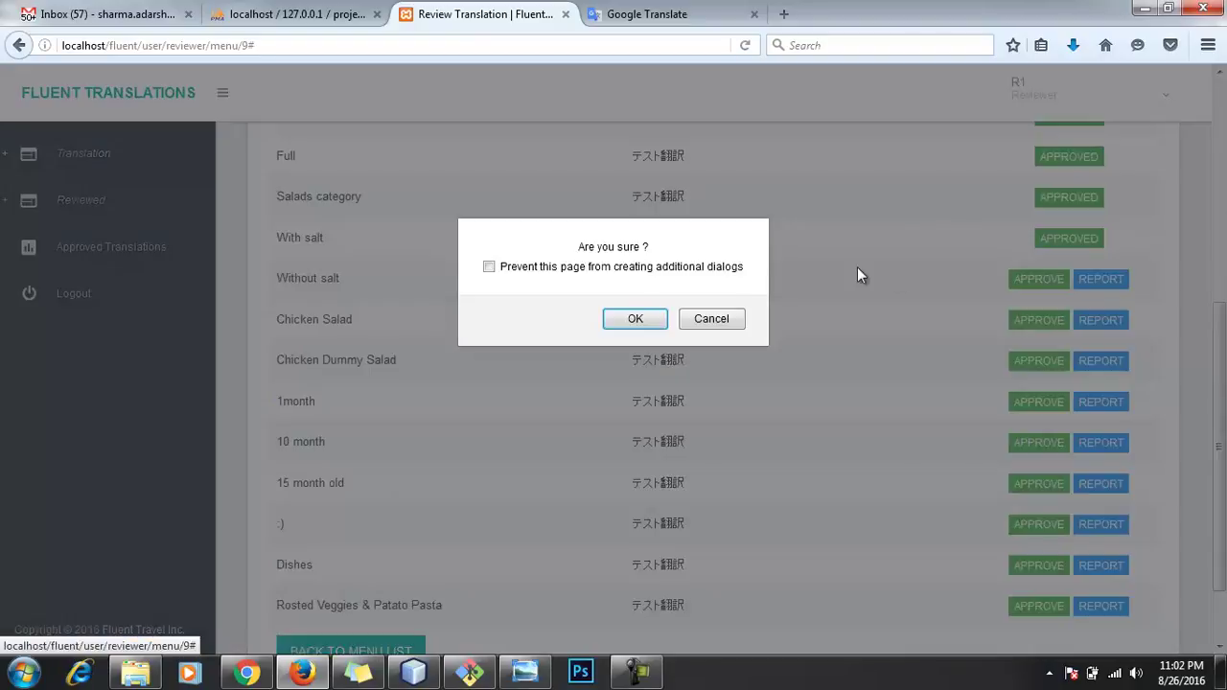
pyautogui.click(653, 317)
pyautogui.scroll(-4, 968, 369)
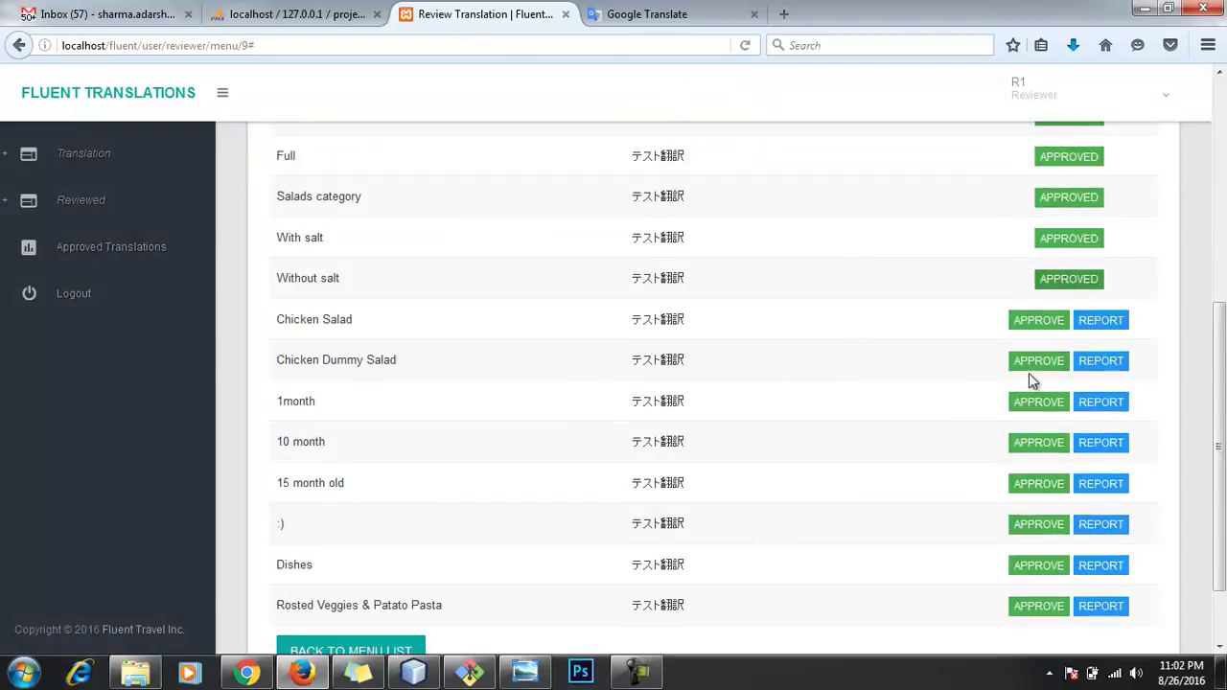
pyautogui.click(1039, 320)
pyautogui.click(623, 319)
pyautogui.scroll(-2, 846, 331)
pyautogui.scroll(-3, 882, 336)
pyautogui.click(1039, 278)
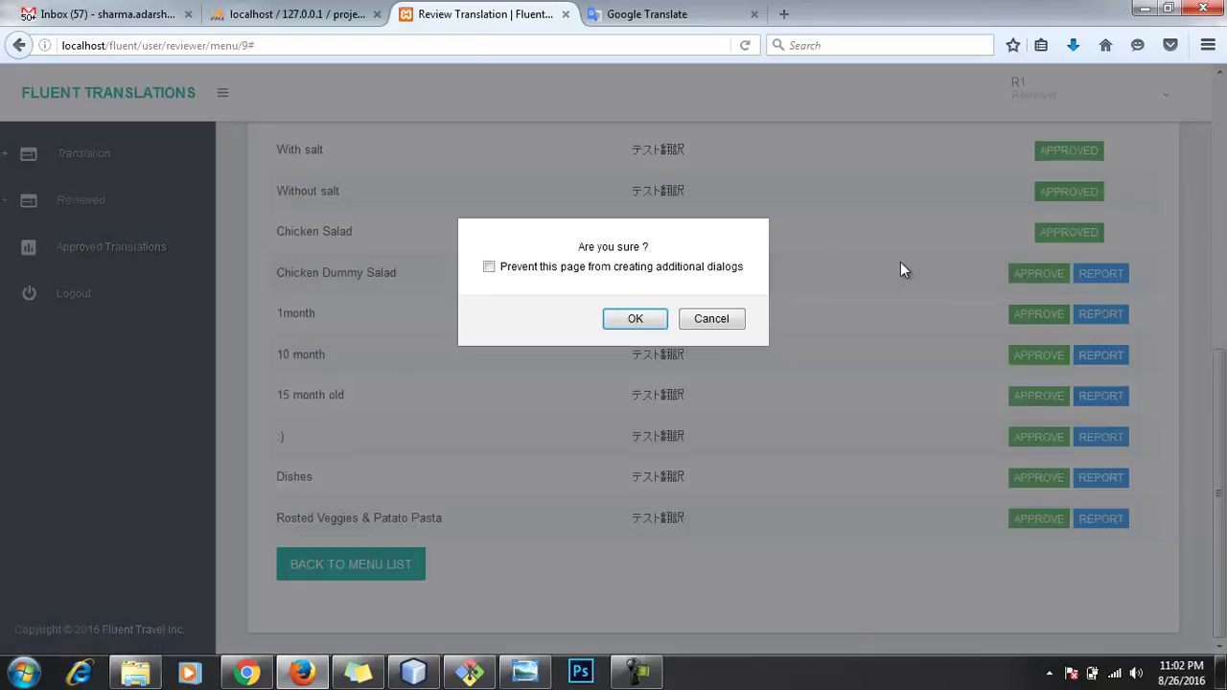
pyautogui.click(614, 319)
pyautogui.scroll(-3, 863, 331)
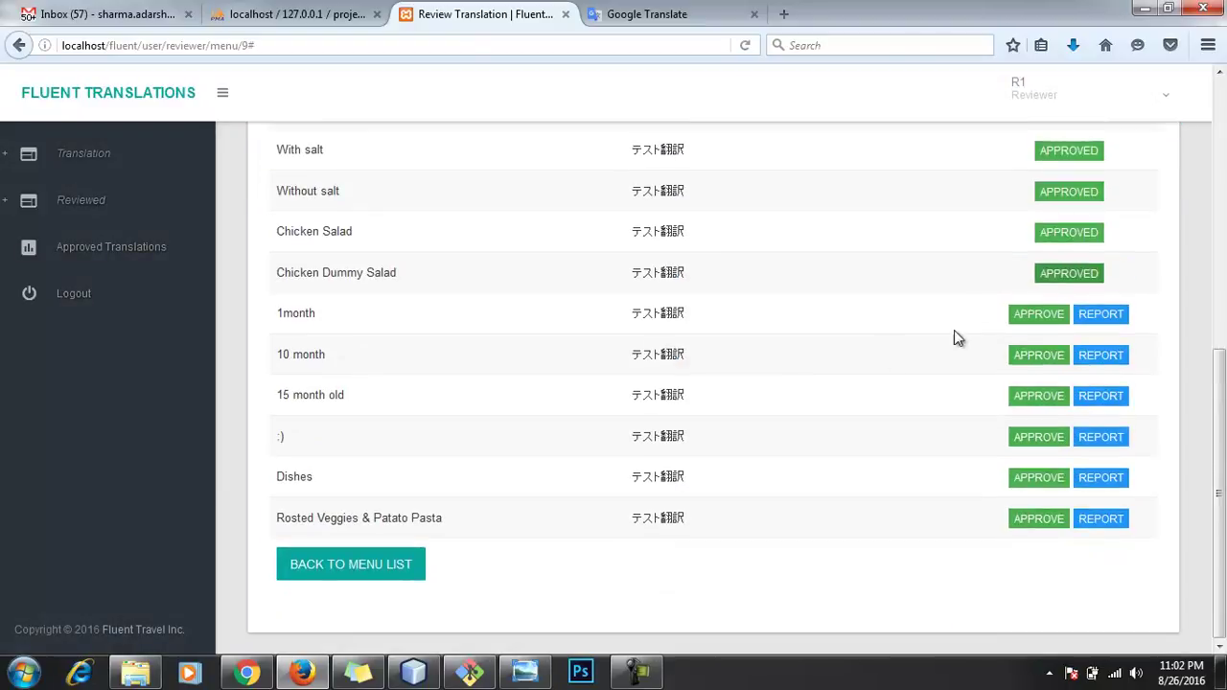
pyautogui.click(1025, 316)
pyautogui.click(635, 317)
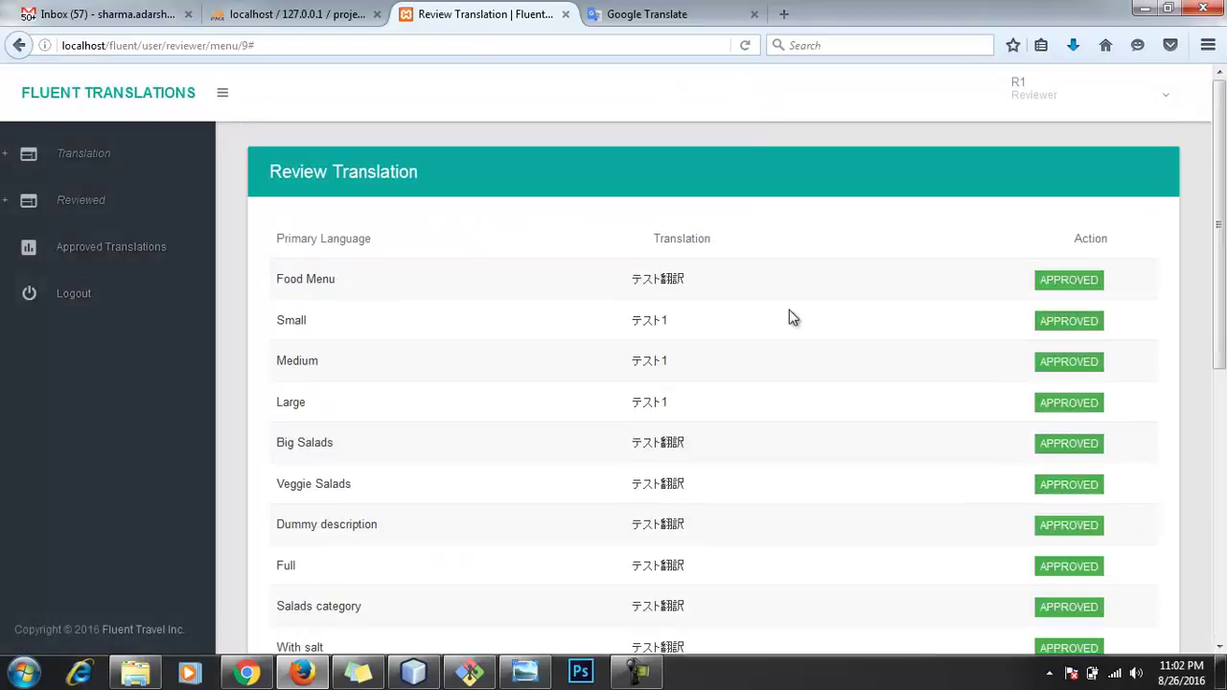
pyautogui.scroll(-4, 994, 479)
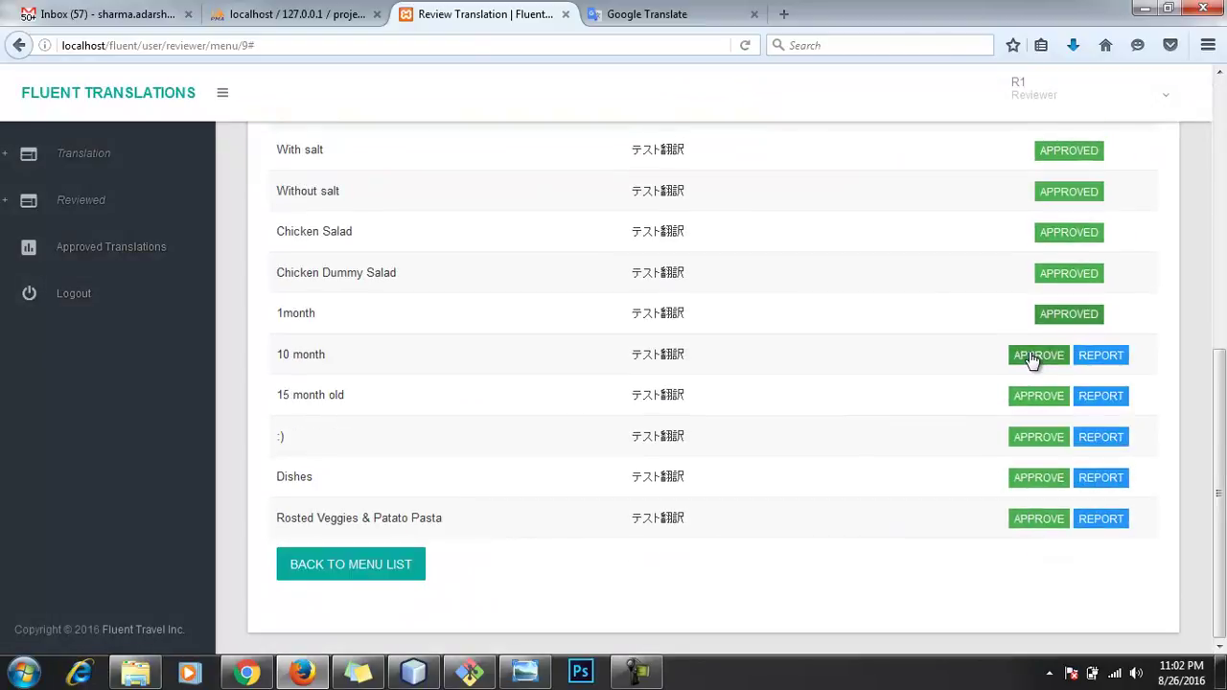
pyautogui.click(1027, 357)
pyautogui.click(636, 319)
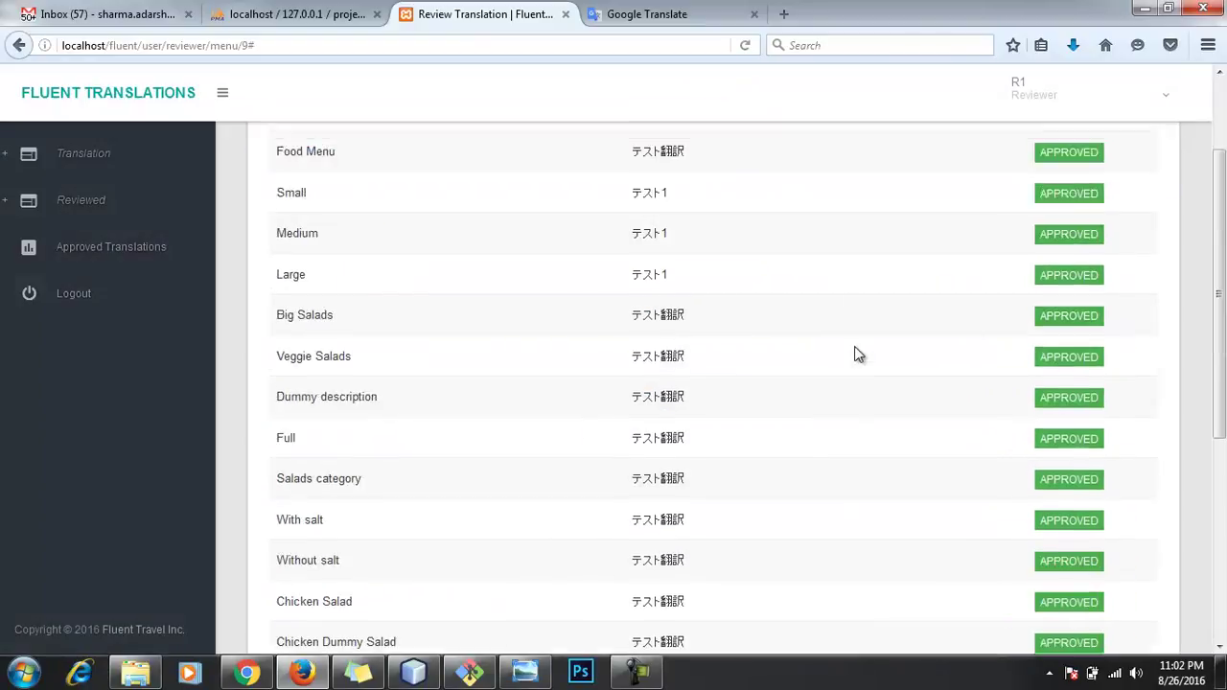
pyautogui.click(1026, 397)
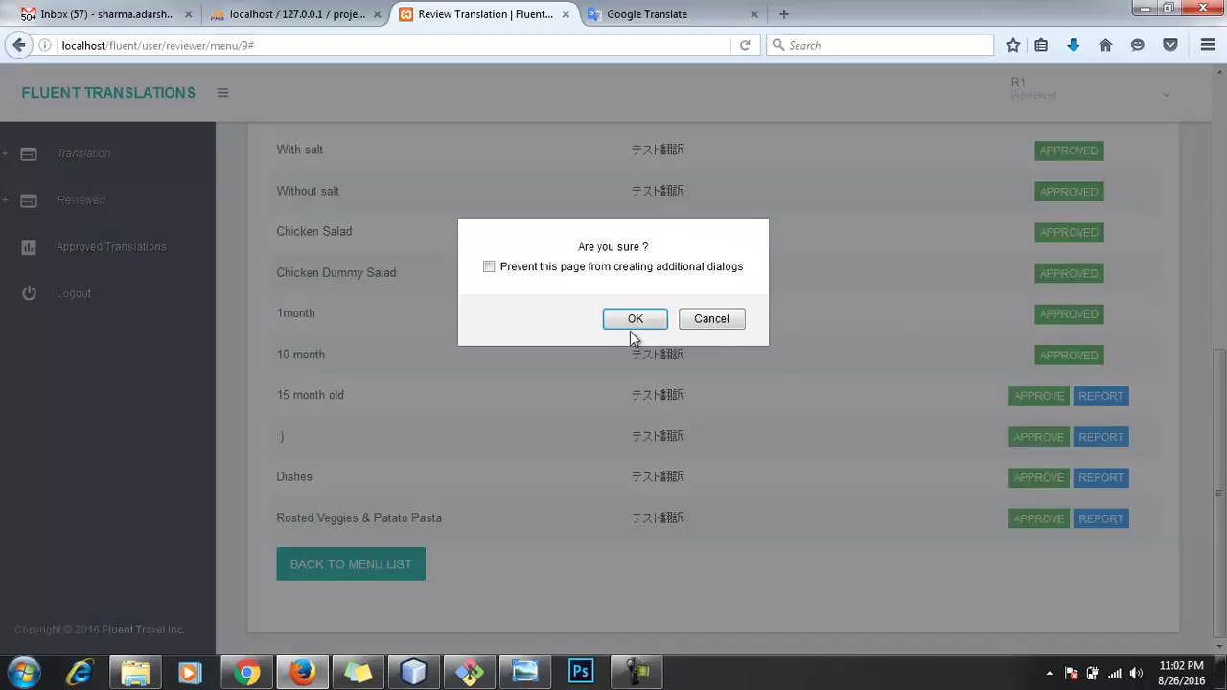
pyautogui.click(628, 319)
# Step: Approve the :), Dishes and Rosted Veggies & Patato Pasta translations
pyautogui.scroll(-5, 902, 446)
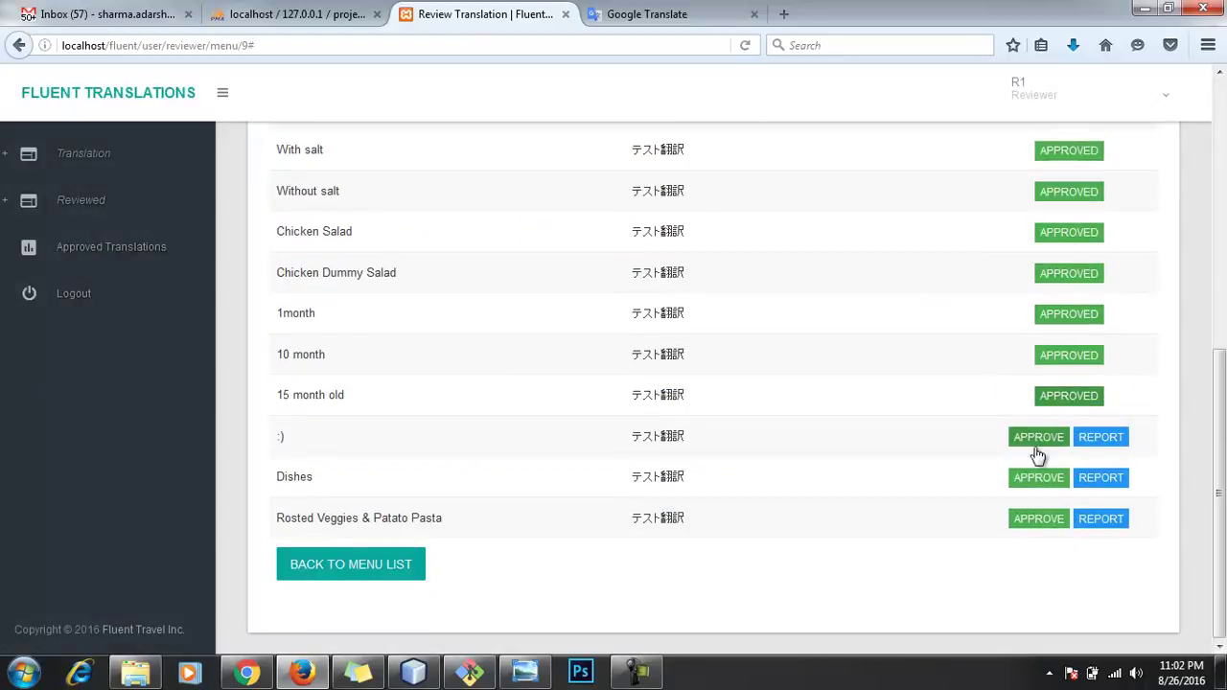
pyautogui.click(1034, 439)
pyautogui.click(633, 319)
pyautogui.scroll(-4, 860, 401)
pyautogui.click(1038, 568)
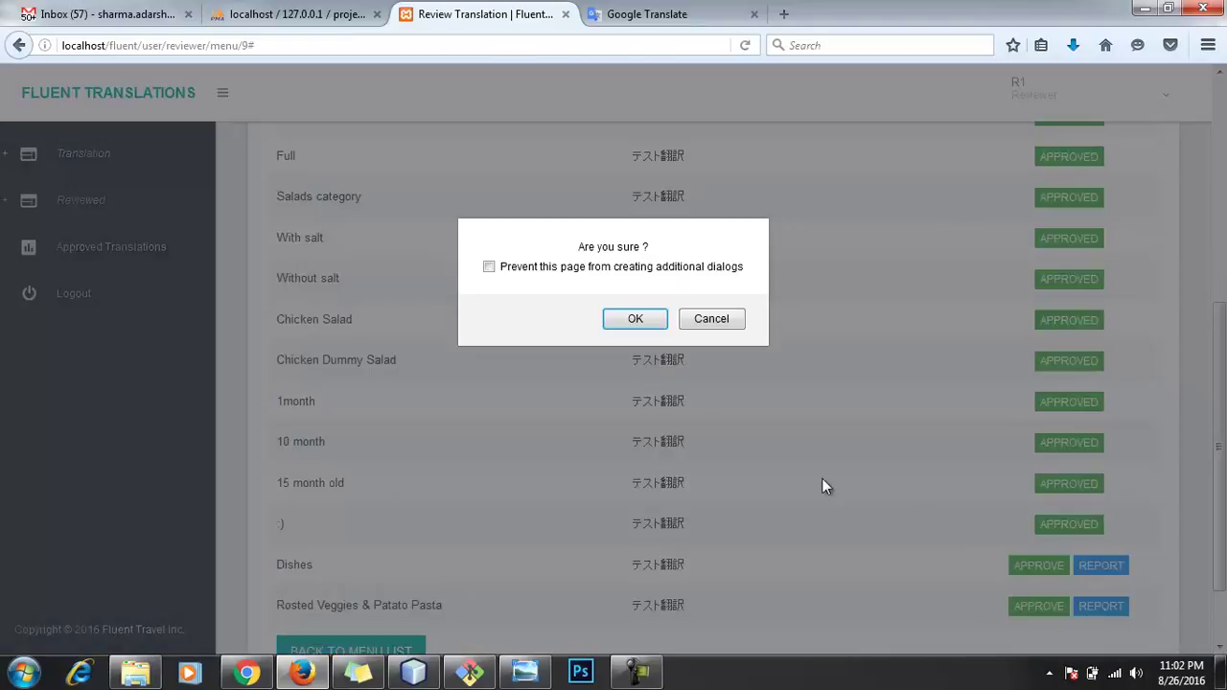
pyautogui.click(635, 320)
pyautogui.scroll(-5, 892, 422)
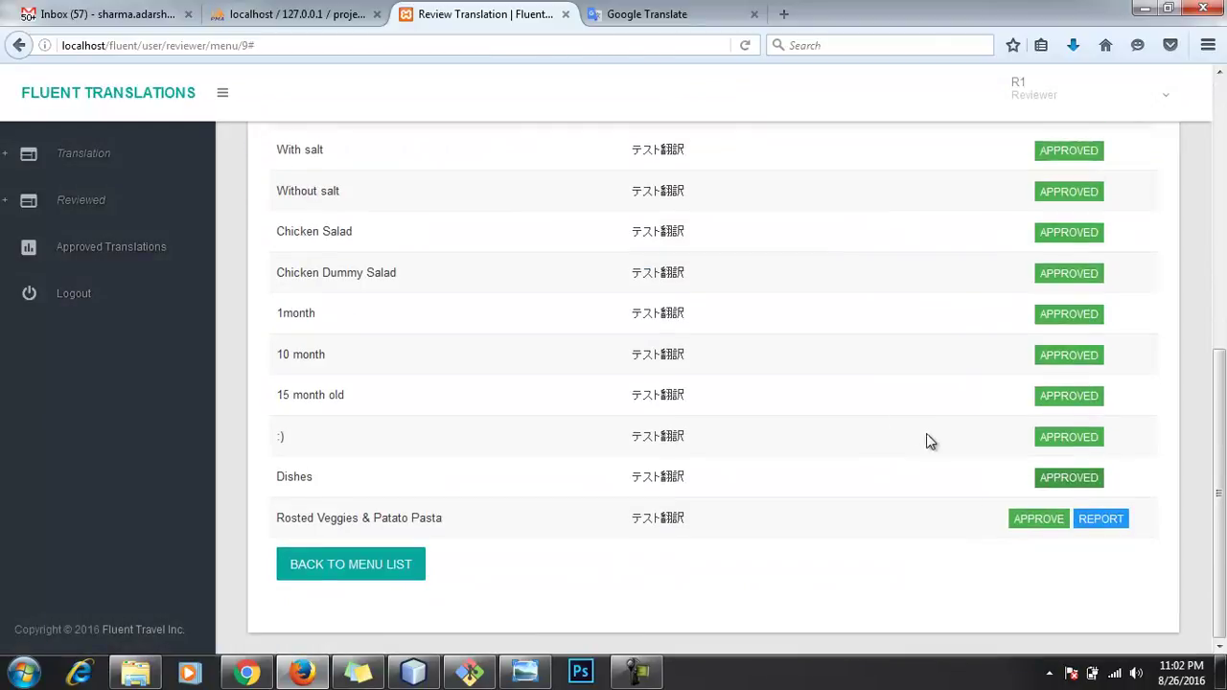
pyautogui.click(1014, 523)
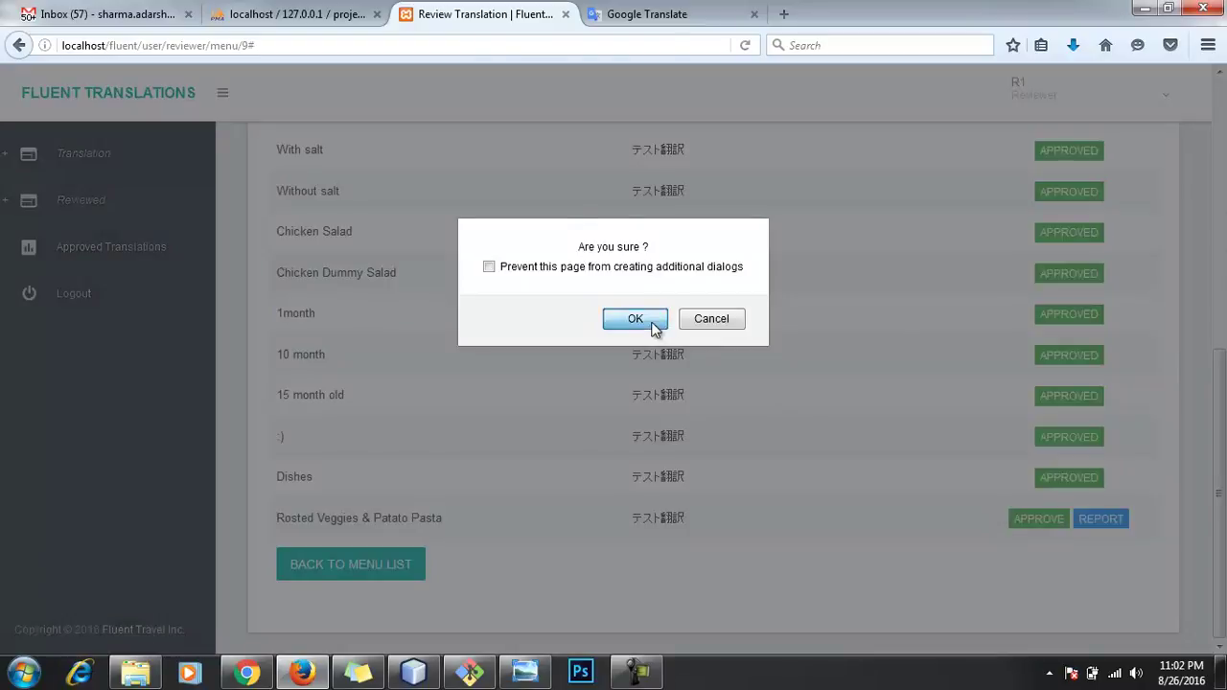
pyautogui.click(650, 321)
pyautogui.scroll(-5, 671, 331)
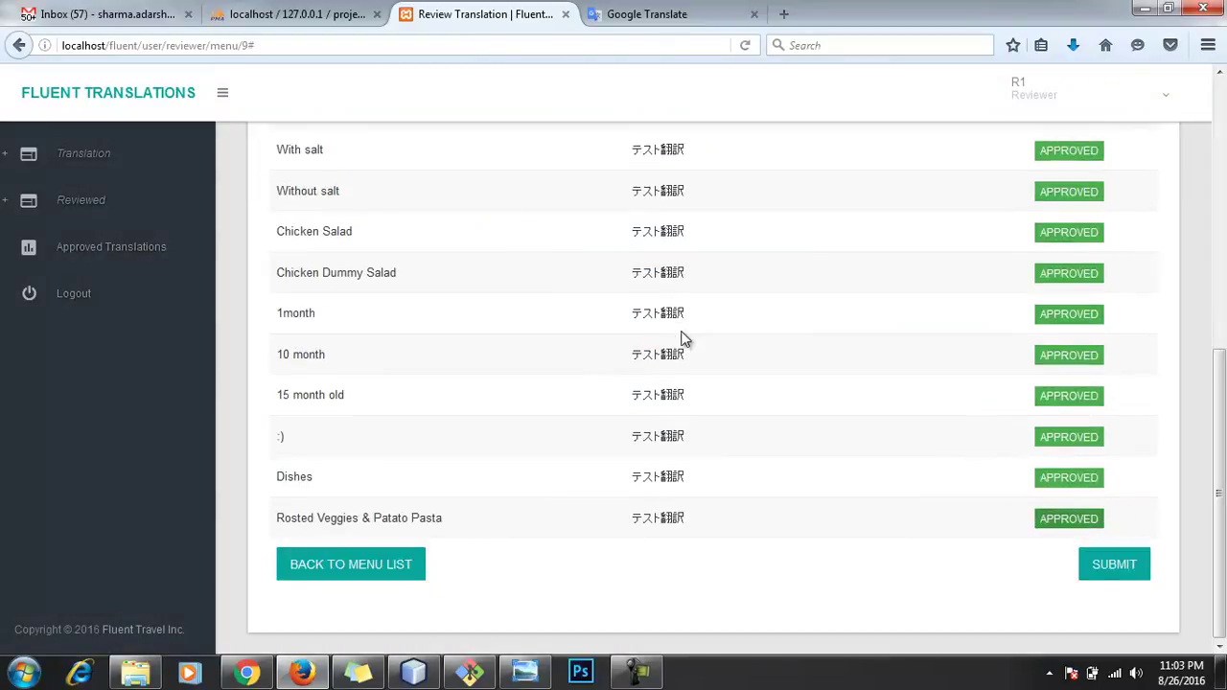
# Step: Submit the fully approved Food Menu review and confirm with OK
pyautogui.click(1114, 565)
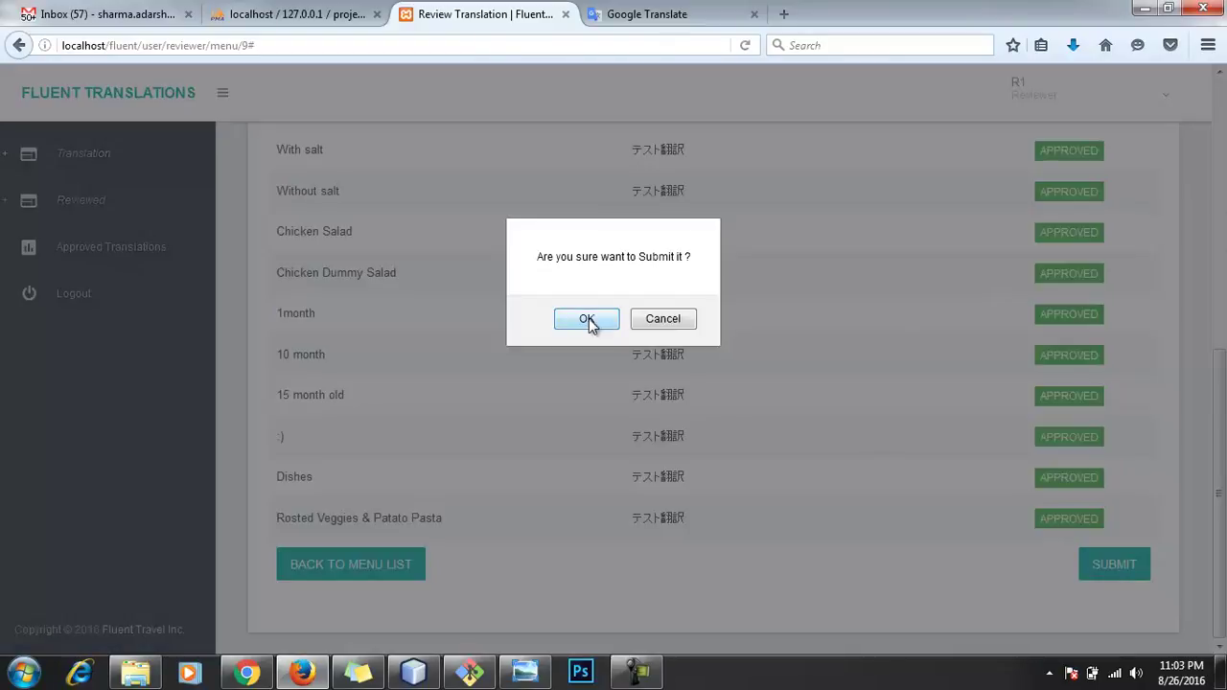
pyautogui.click(587, 321)
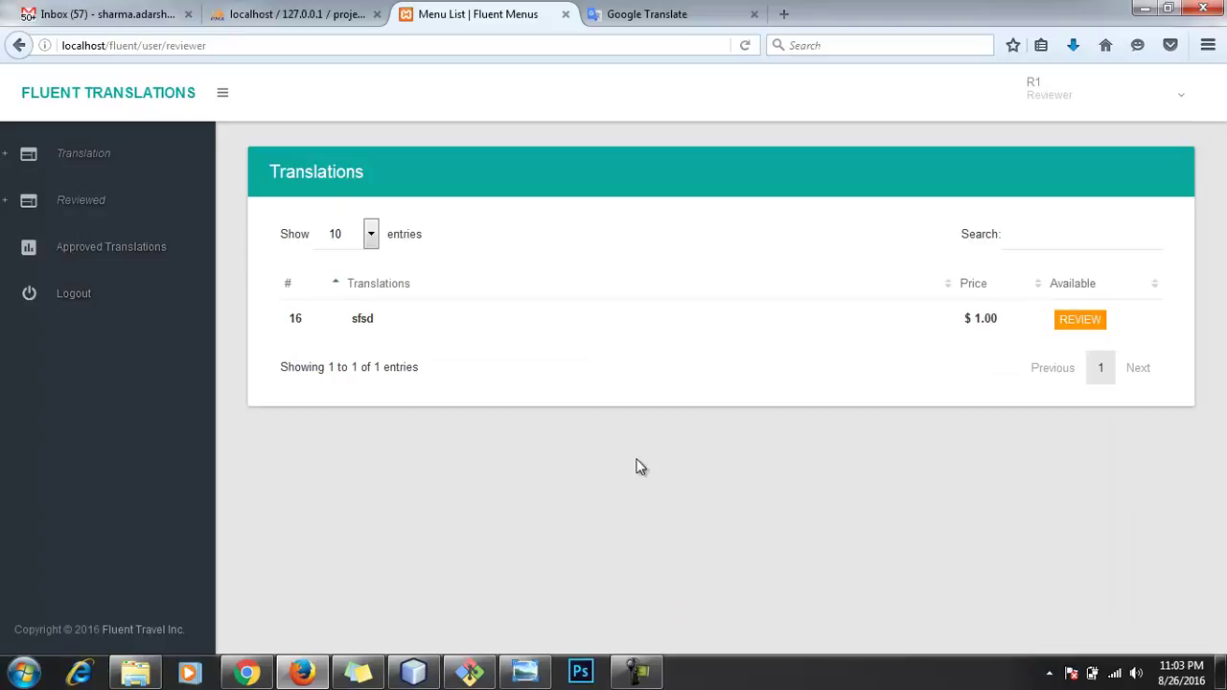
# Step: Log out of the reviewer account and sign back in as administrator with the saved login
pyautogui.click(1136, 103)
pyautogui.click(1060, 224)
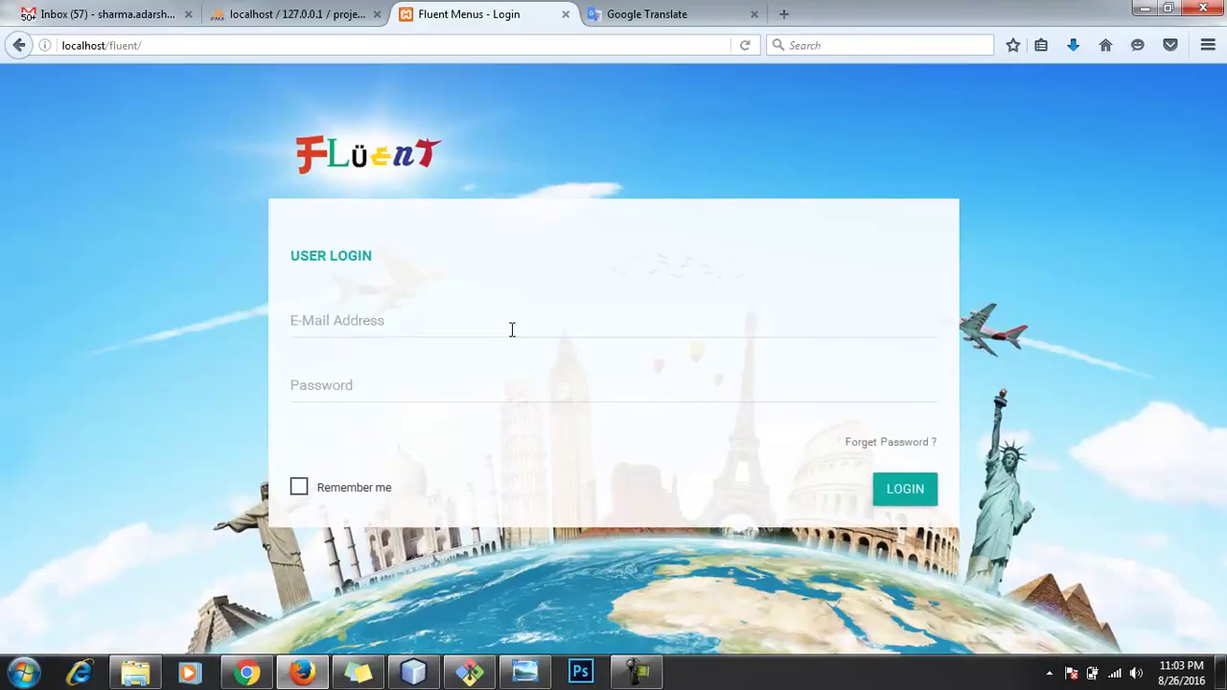
pyautogui.click(512, 327)
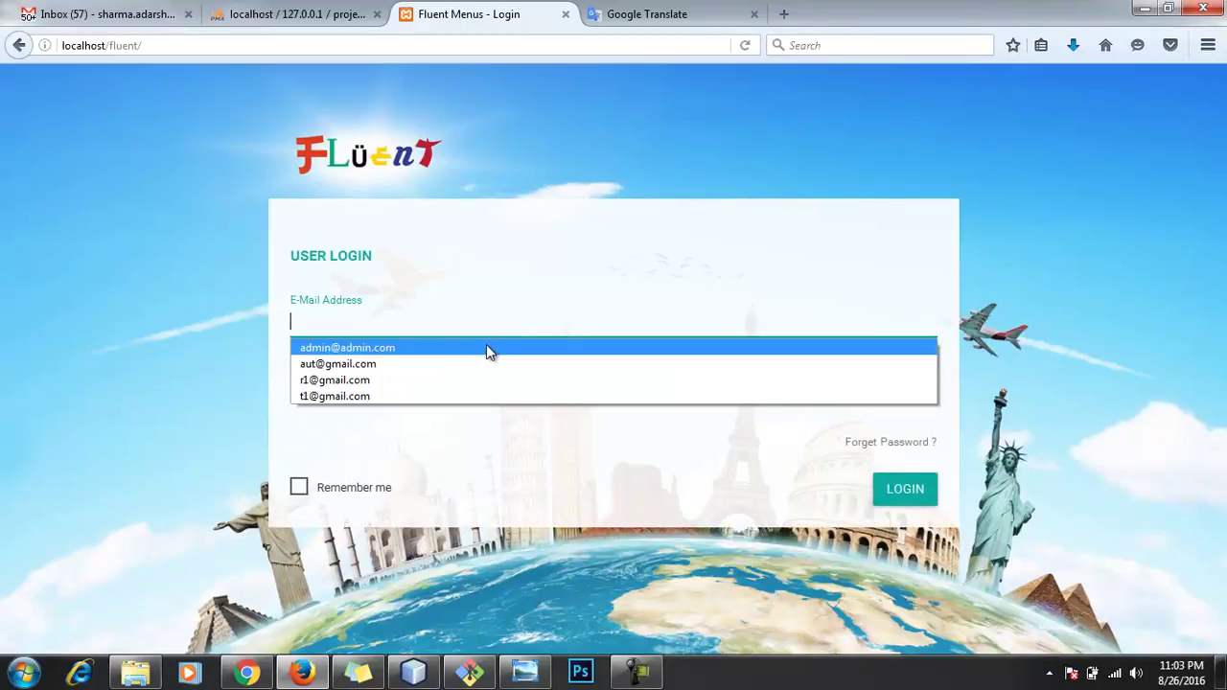
pyautogui.click(486, 345)
pyautogui.click(908, 505)
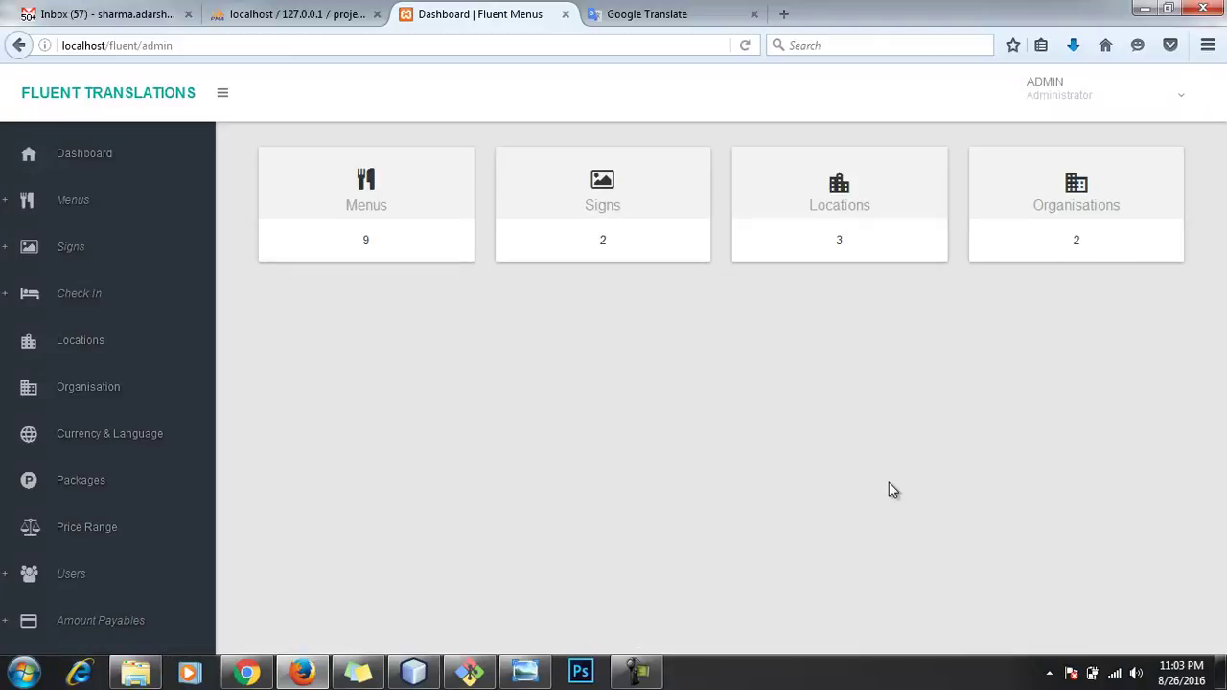
# Step: Open Food Menu from List of Menus and launch its Japanese-Jp version in a new tab
pyautogui.click(54, 204)
pyautogui.click(71, 266)
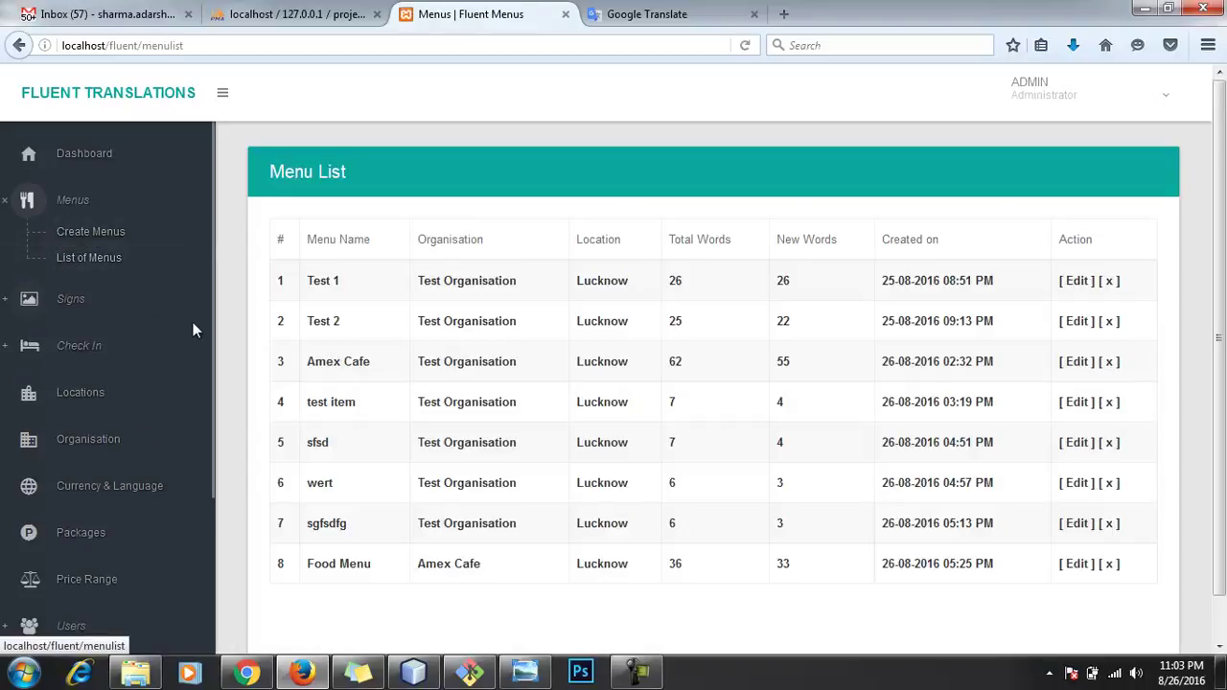
pyautogui.click(347, 570)
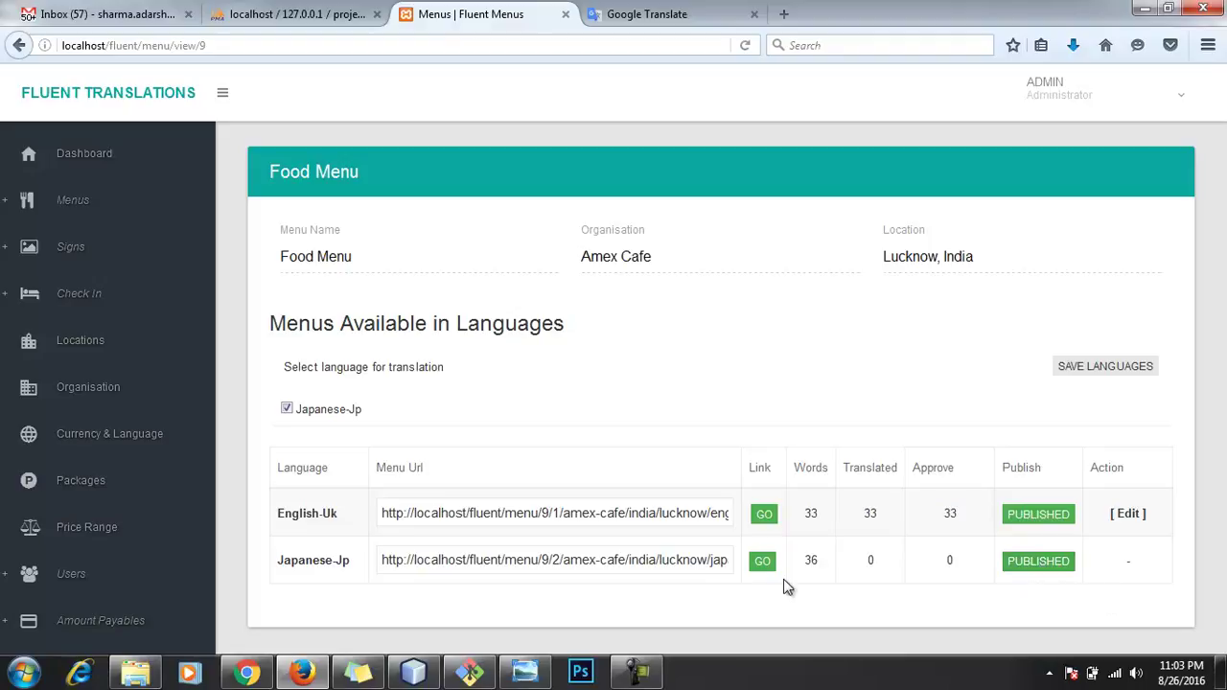
pyautogui.click(763, 564)
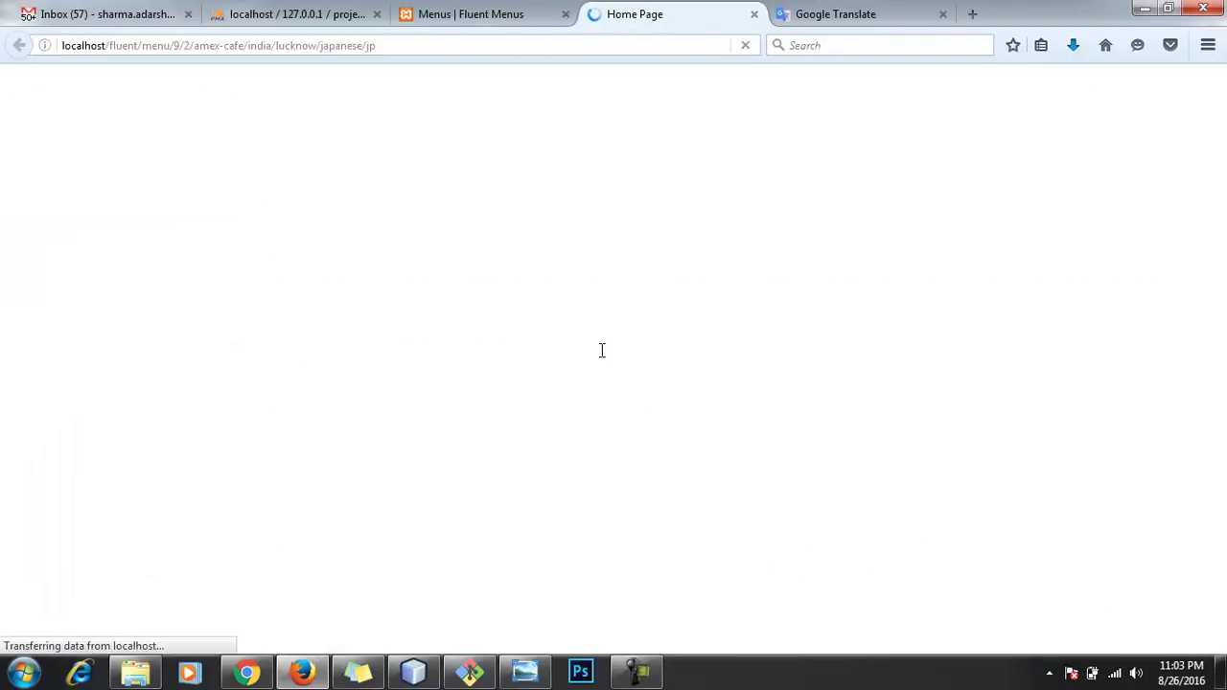
# Step: Tick and untick the ¥925.01 item, then open and close its enlarged picture
pyautogui.scroll(-3, 484, 339)
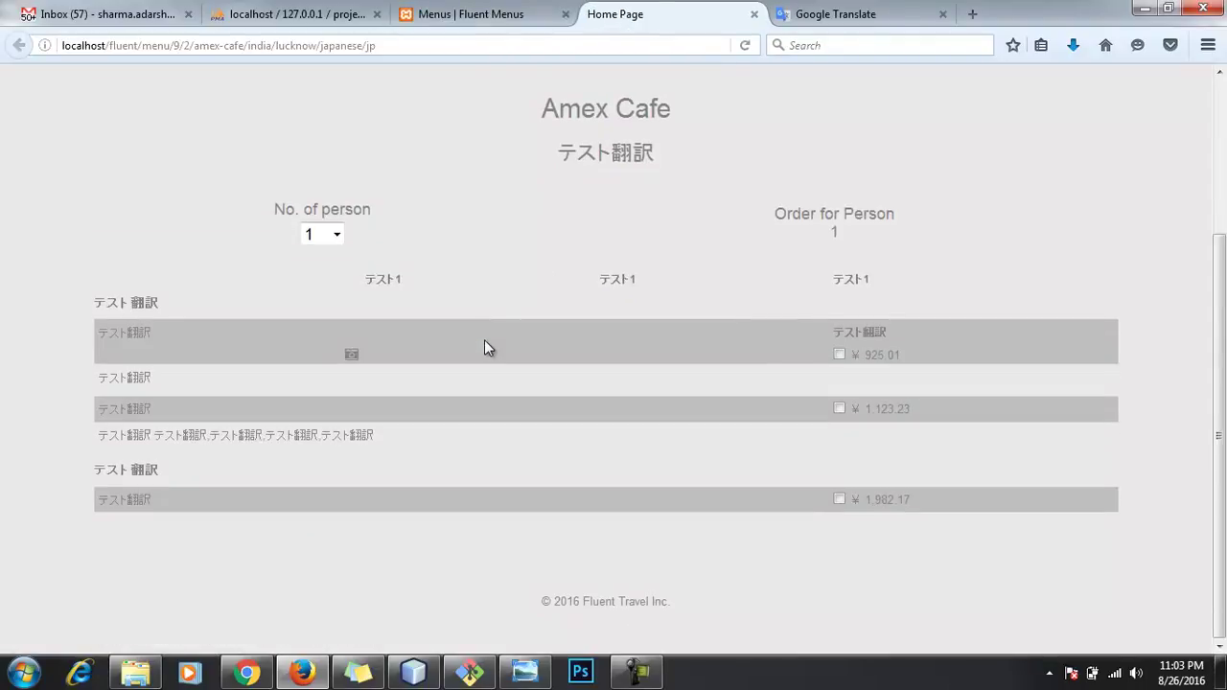
pyautogui.click(839, 355)
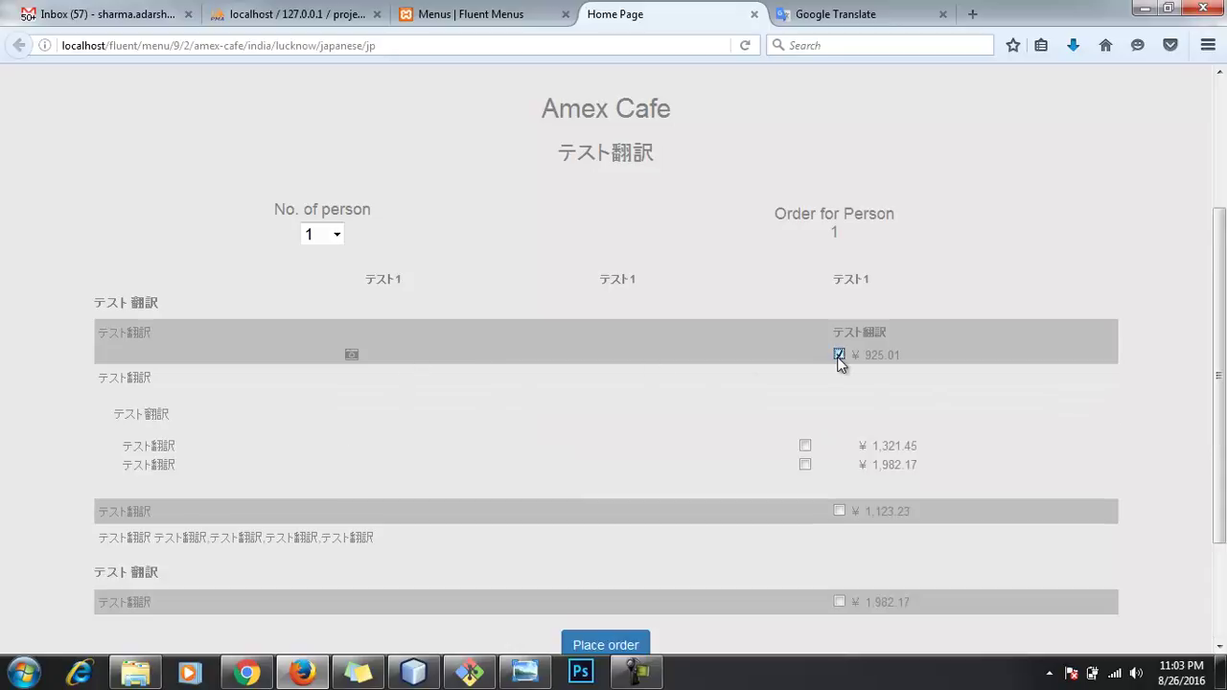
pyautogui.click(838, 355)
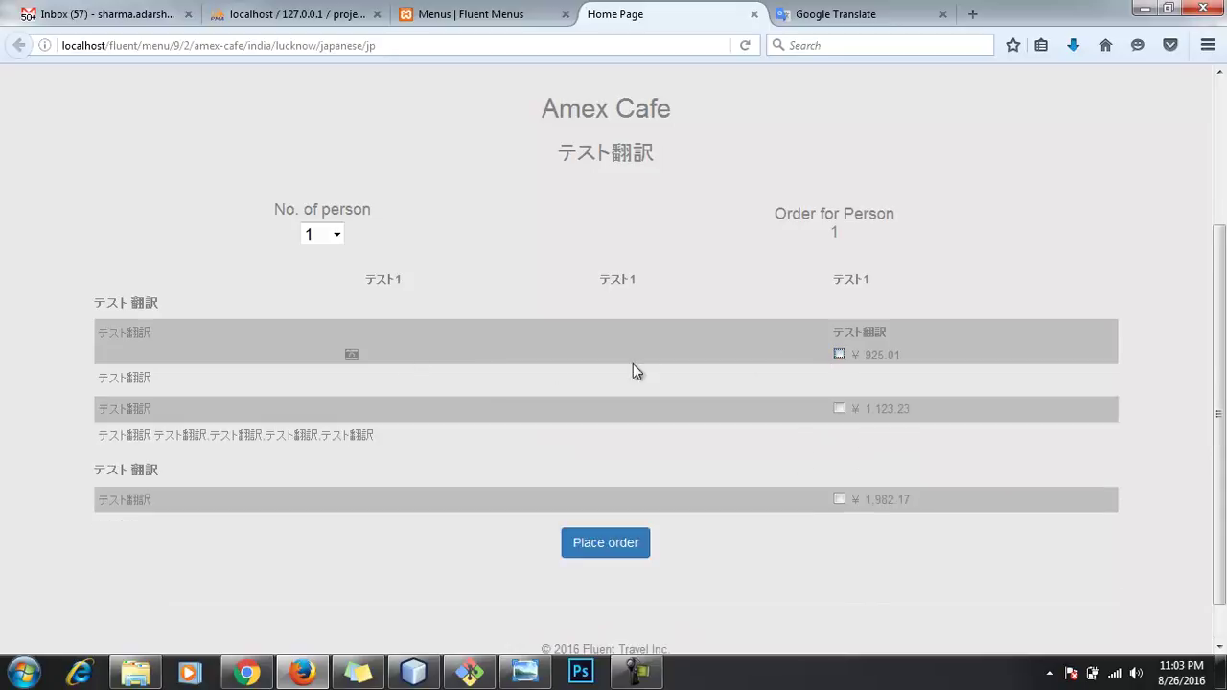
pyautogui.click(353, 355)
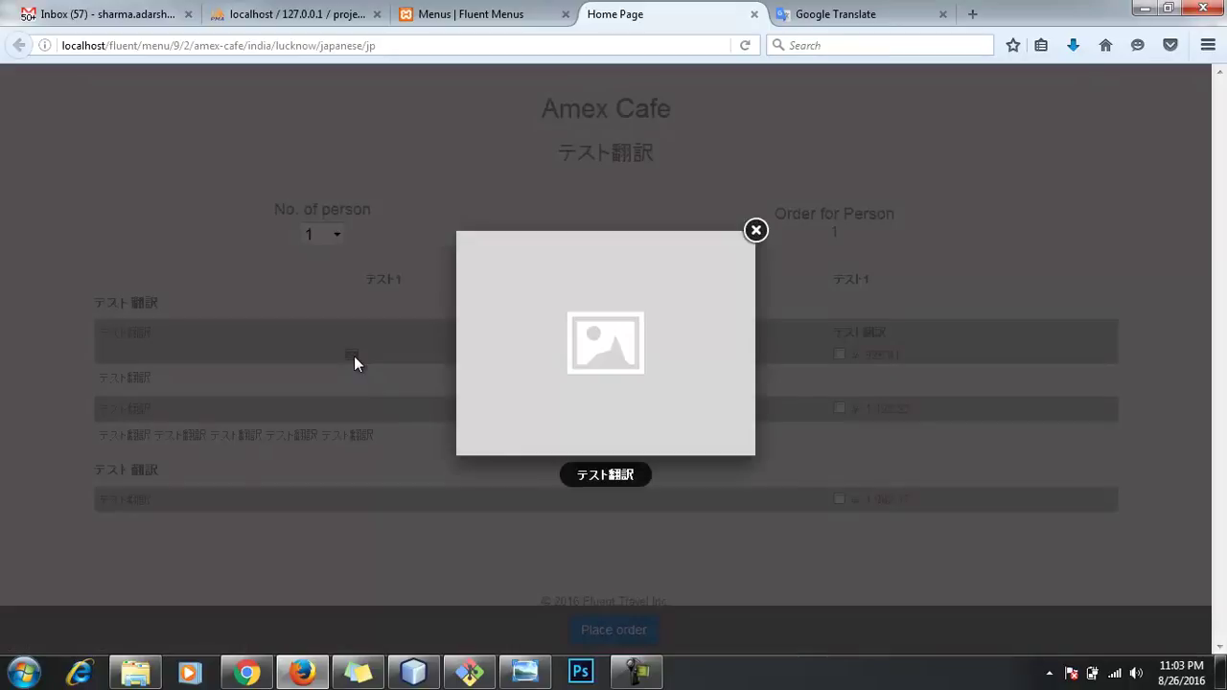
pyautogui.click(353, 355)
# Step: Return to the Food Menu admin page
pyautogui.scroll(2, 694, 309)
pyautogui.scroll(1, 683, 303)
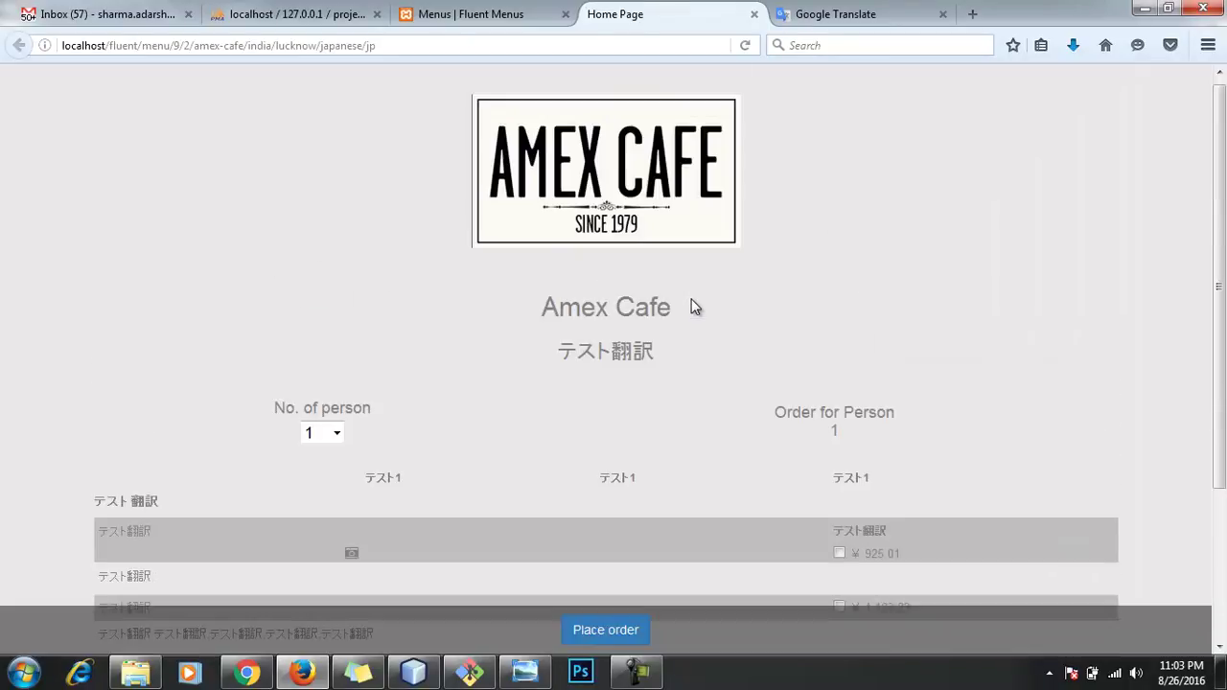
pyautogui.click(508, 23)
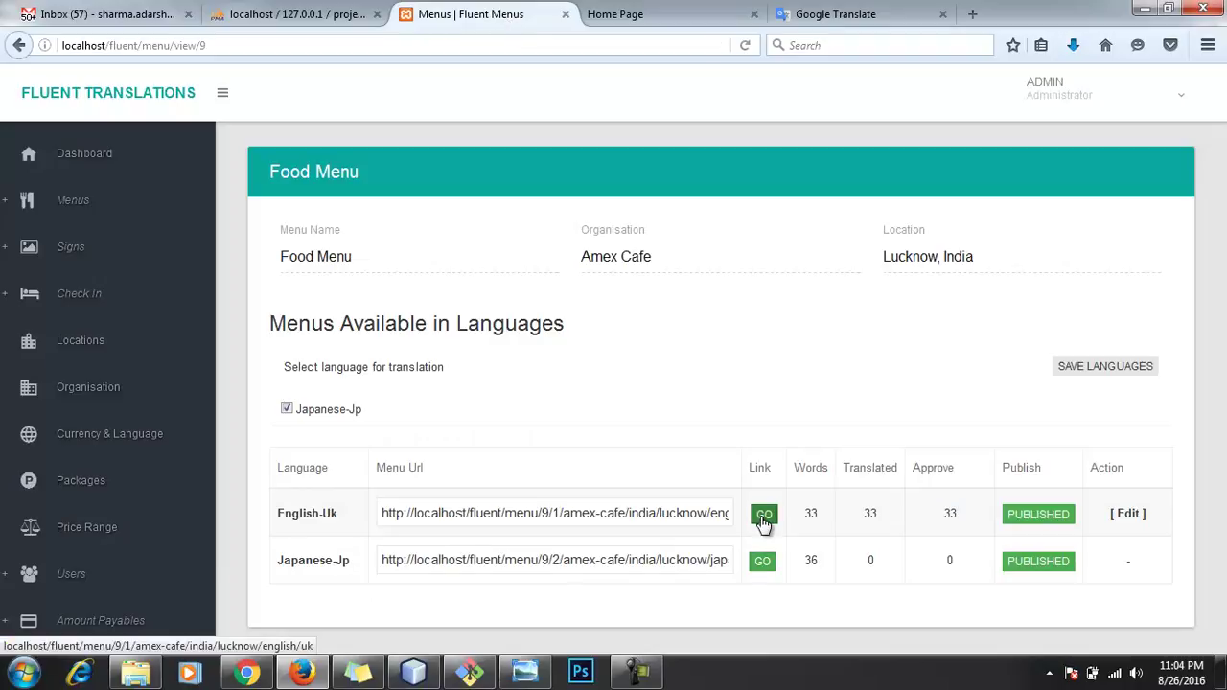
# Step: Open the English-Uk menu in a new tab and compare it with the Japanese menu
pyautogui.click(763, 518)
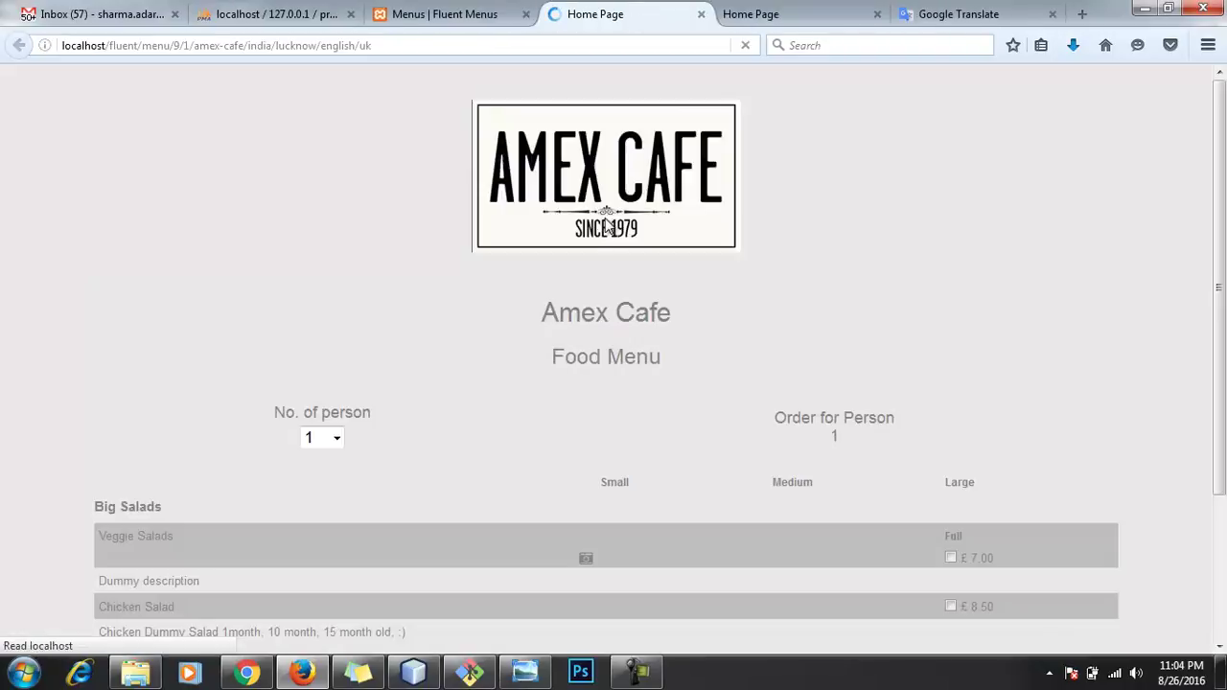
pyautogui.click(757, 14)
pyautogui.scroll(-5, 395, 484)
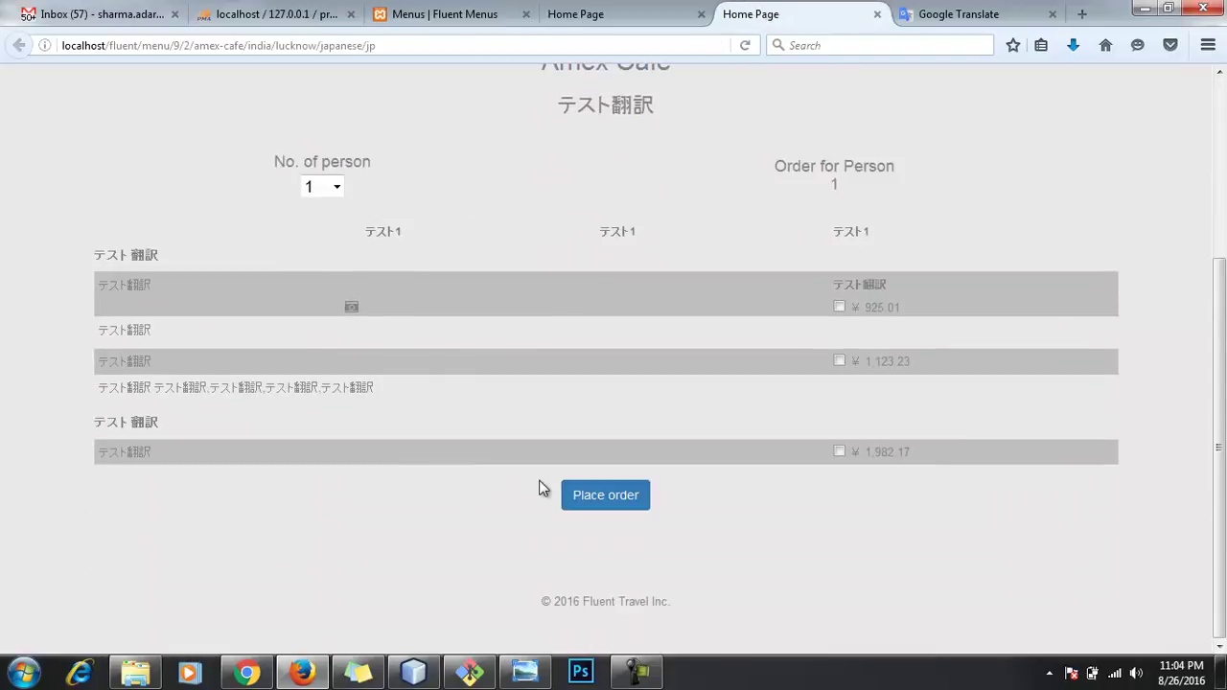
pyautogui.scroll(5, 812, 442)
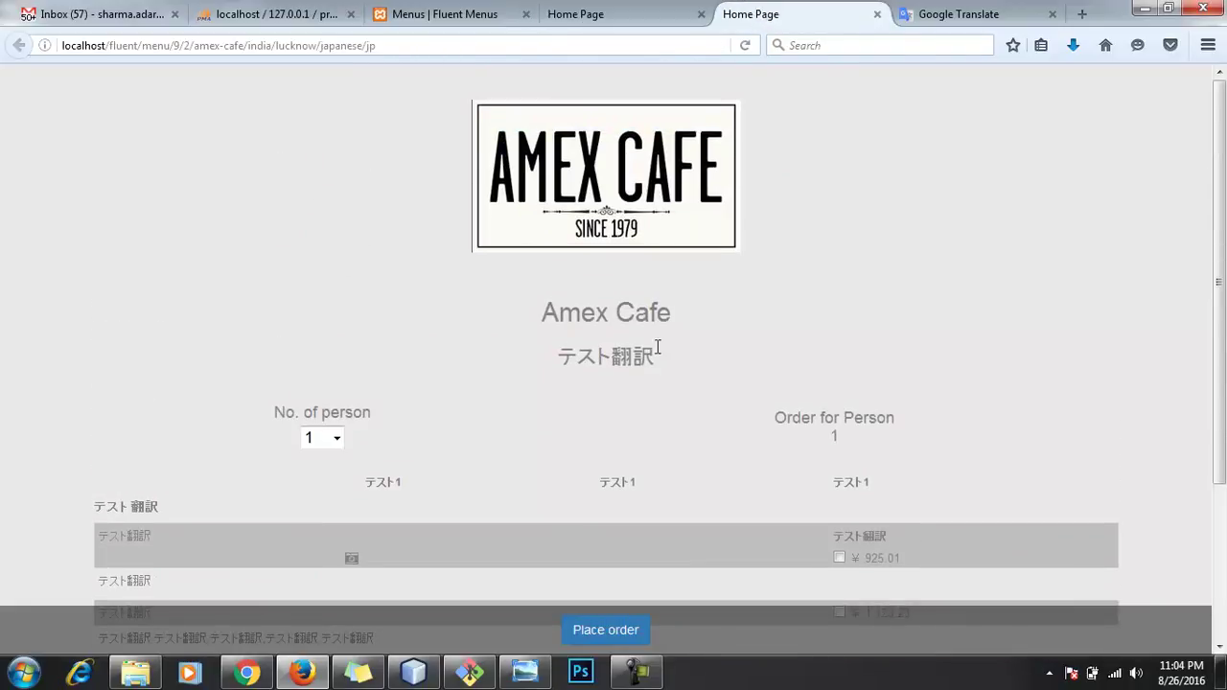
pyautogui.click(604, 17)
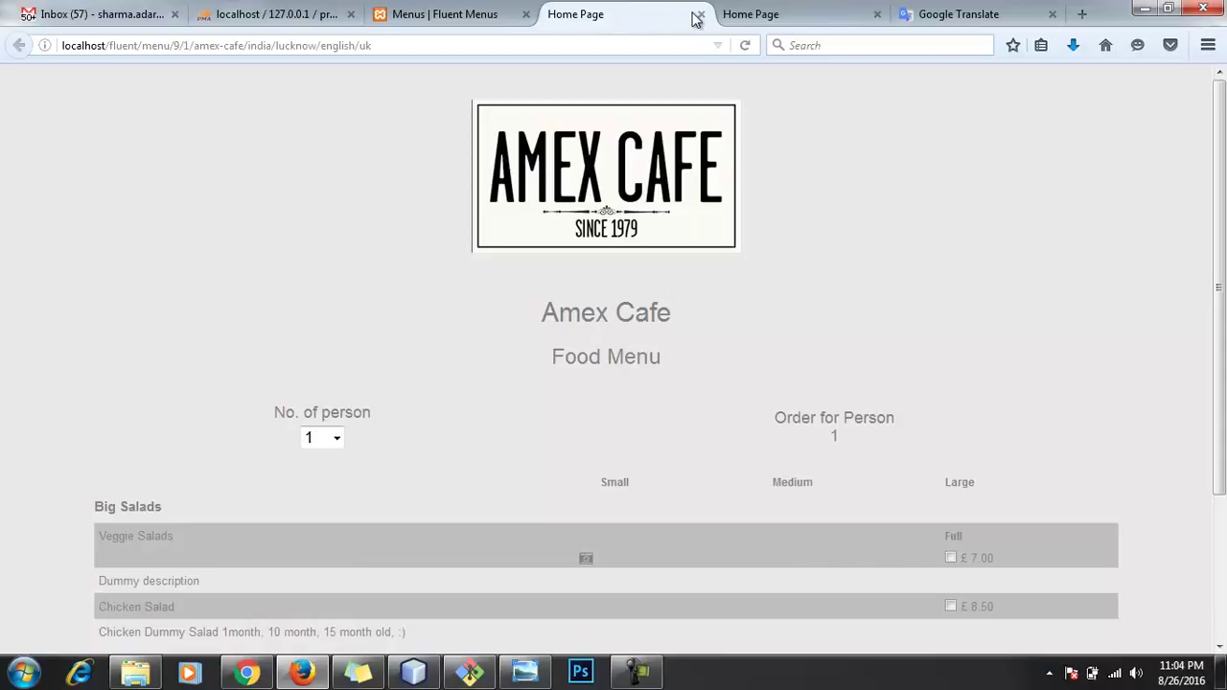
# Step: Order a Large Veggie Salads with salt for £17.00, then go back to the Japanese menu
pyautogui.scroll(-3, 685, 297)
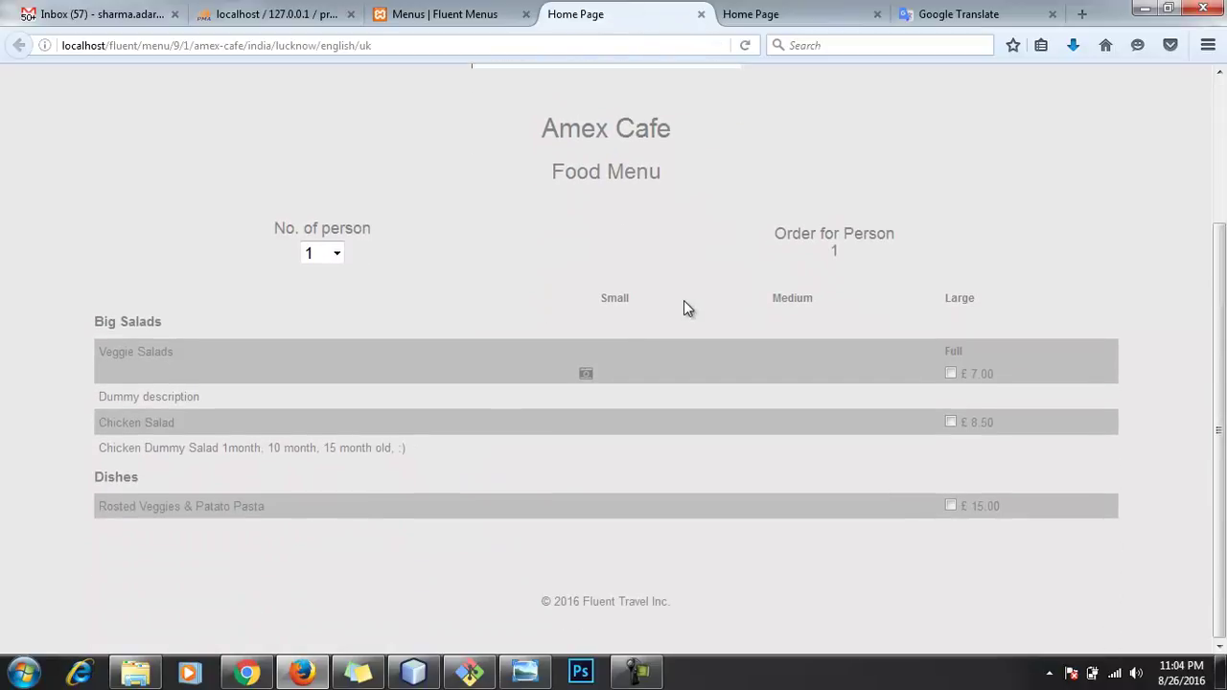
pyautogui.click(950, 375)
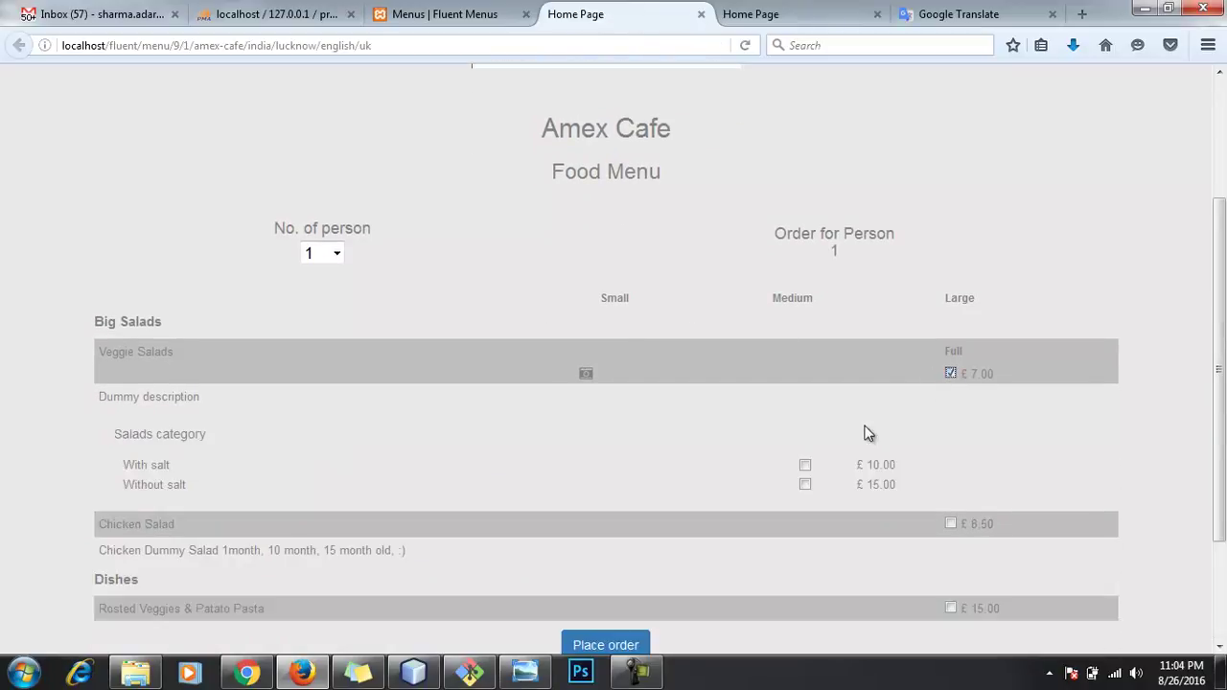
pyautogui.scroll(-3, 729, 499)
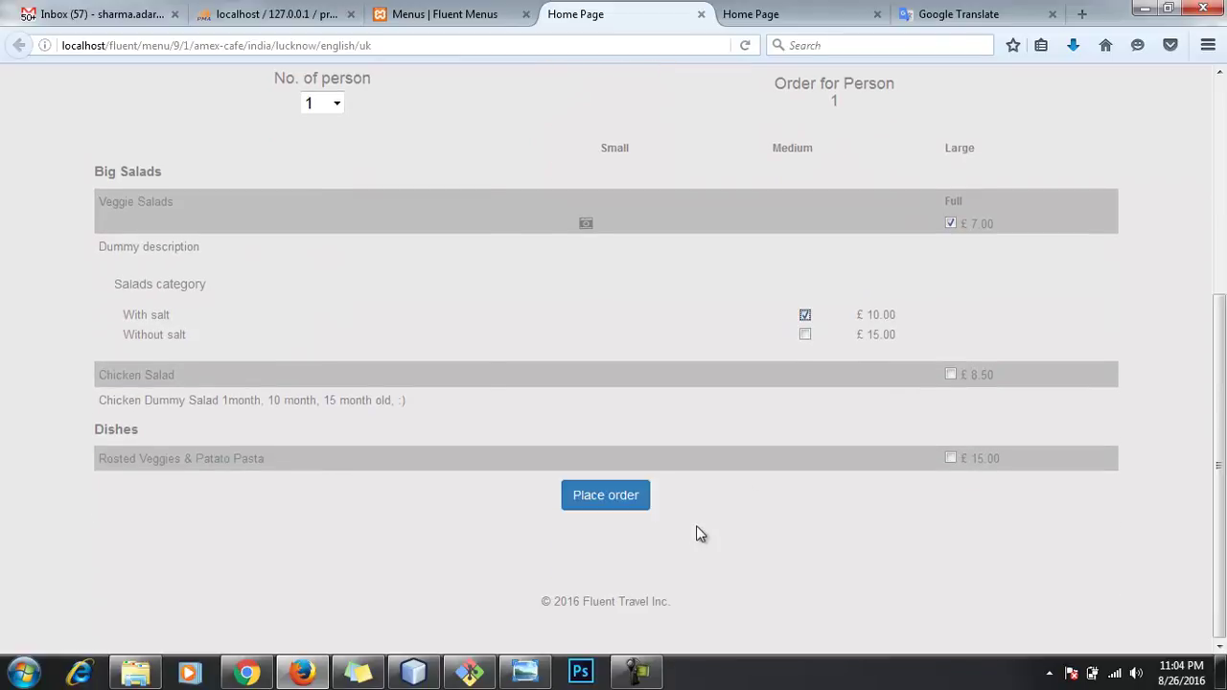
pyautogui.click(623, 504)
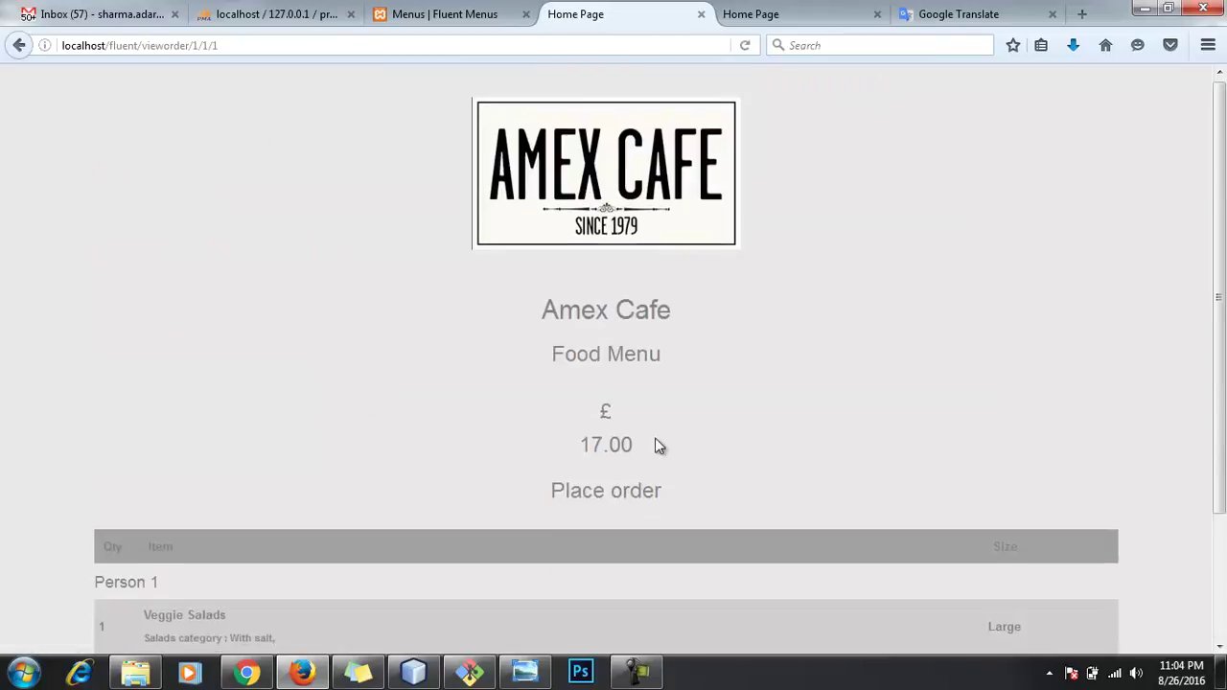
pyautogui.scroll(-3, 671, 446)
pyautogui.scroll(3, 688, 413)
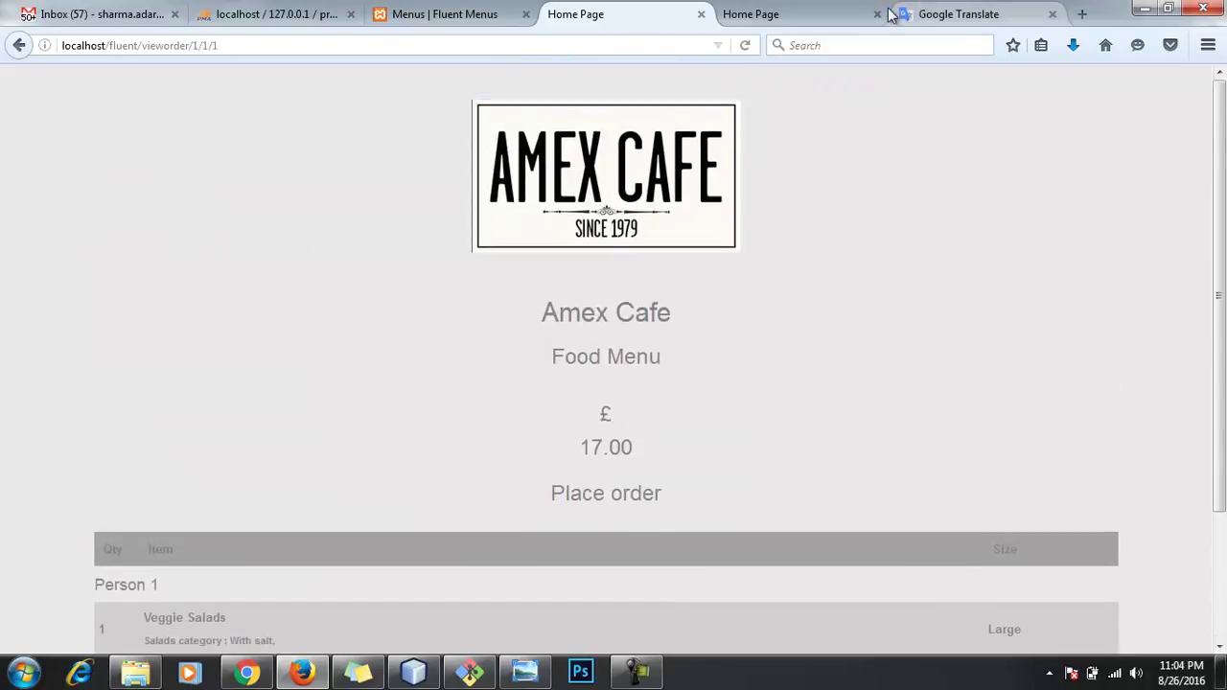
pyautogui.click(822, 13)
pyautogui.scroll(-3, 849, 368)
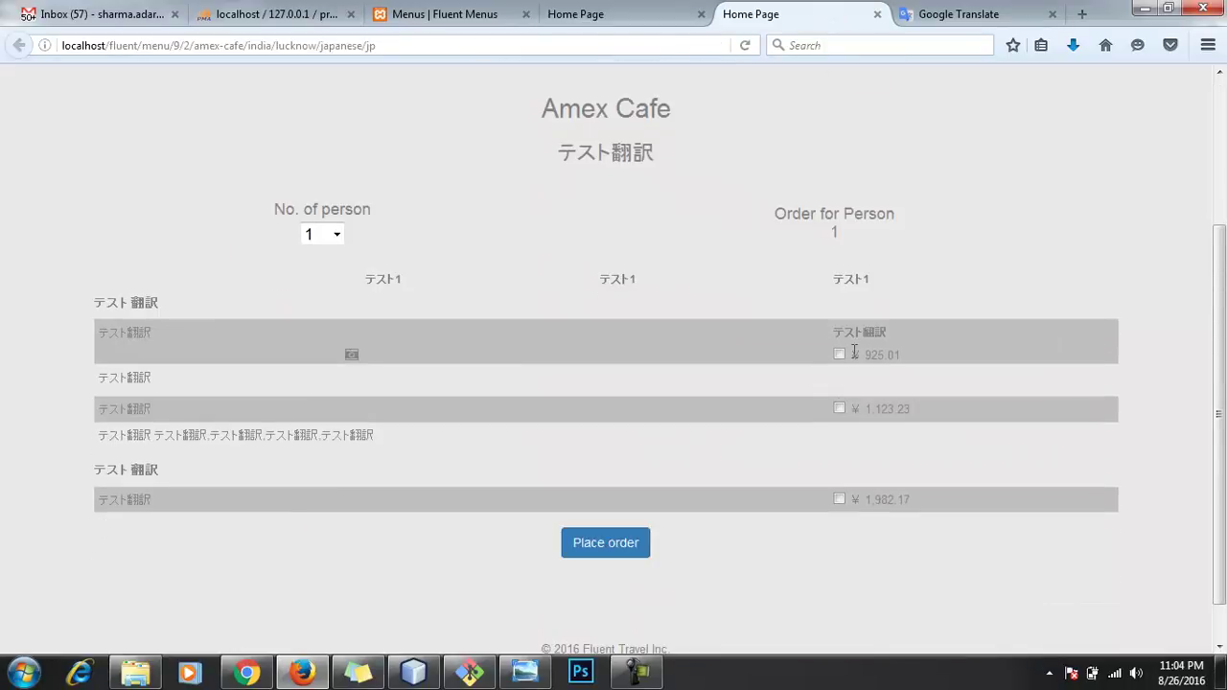
# Step: Order the ¥925.01 and ¥1,123.23 Japanese menu items, totalling ¥6,012.59 (£45.50)
pyautogui.click(839, 354)
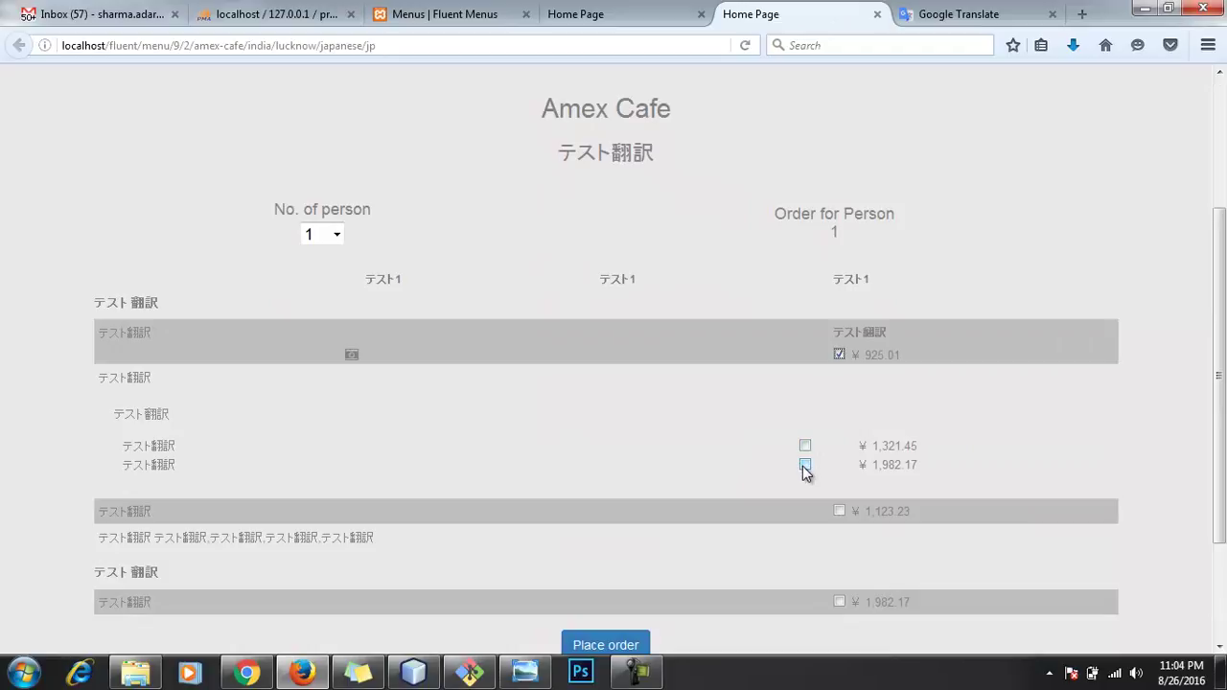
pyautogui.scroll(-2, 748, 518)
pyautogui.click(838, 409)
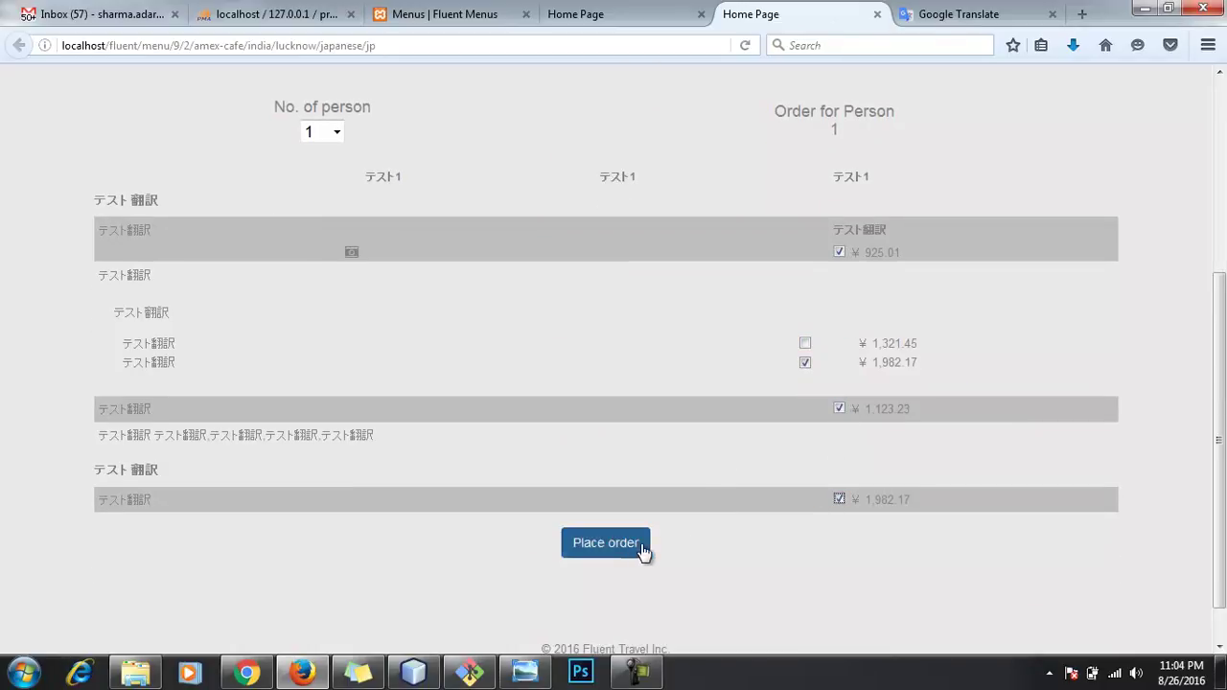
pyautogui.click(611, 553)
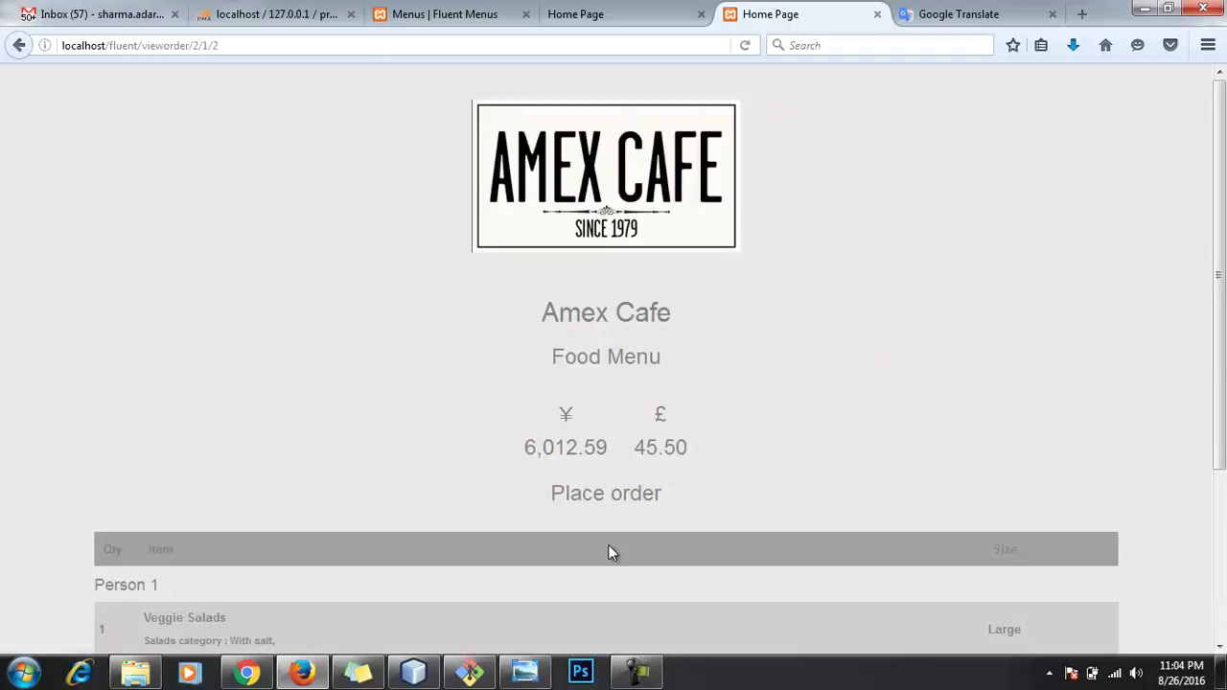
pyautogui.scroll(-4, 506, 456)
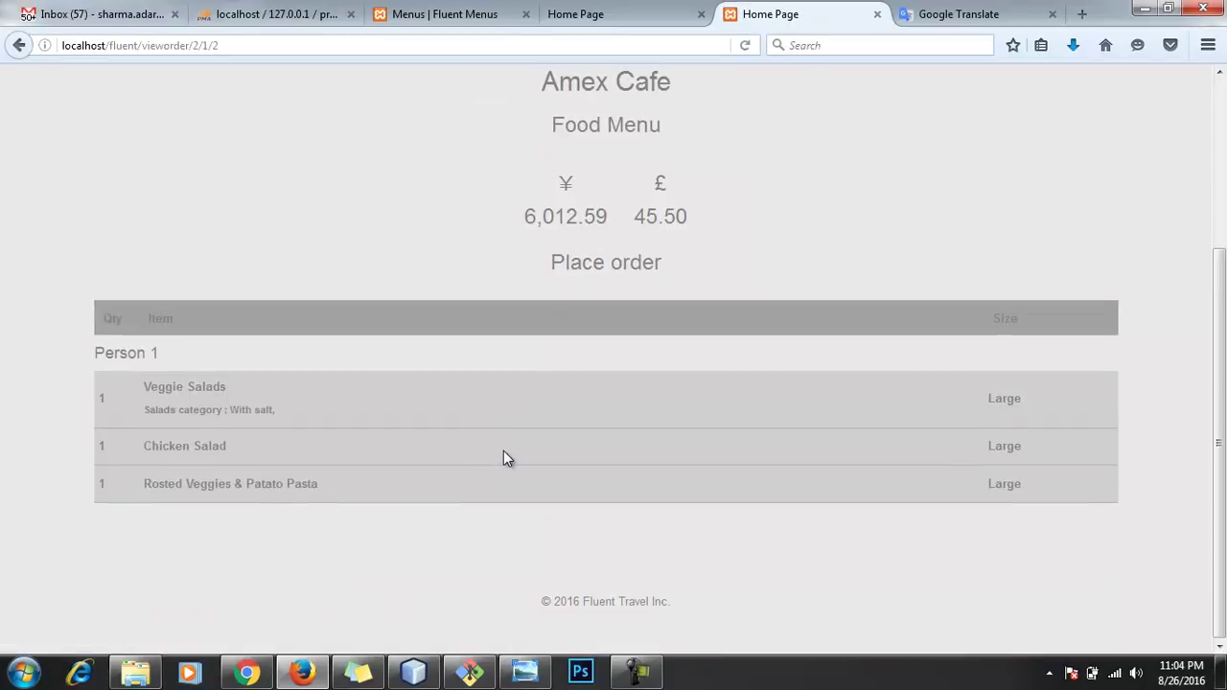
pyautogui.scroll(4, 504, 450)
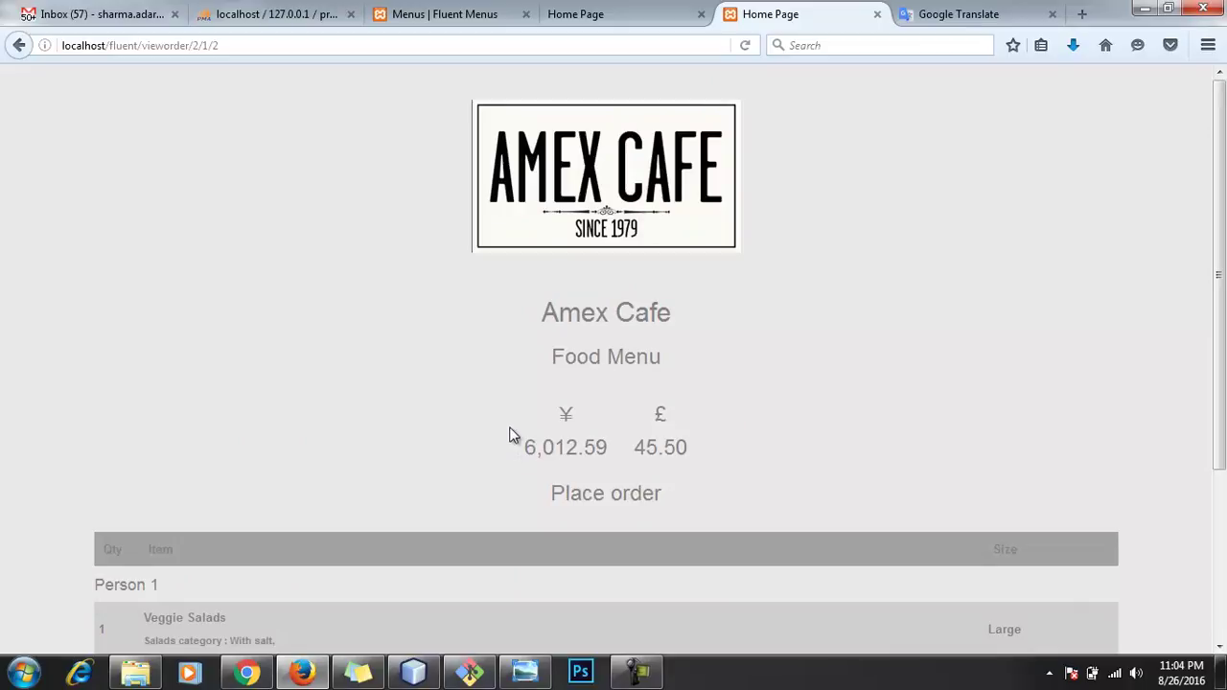
# Step: Compare with the £17.00 order page, then return to the Food Menu admin page
pyautogui.click(609, 9)
pyautogui.click(758, 6)
pyautogui.click(657, 9)
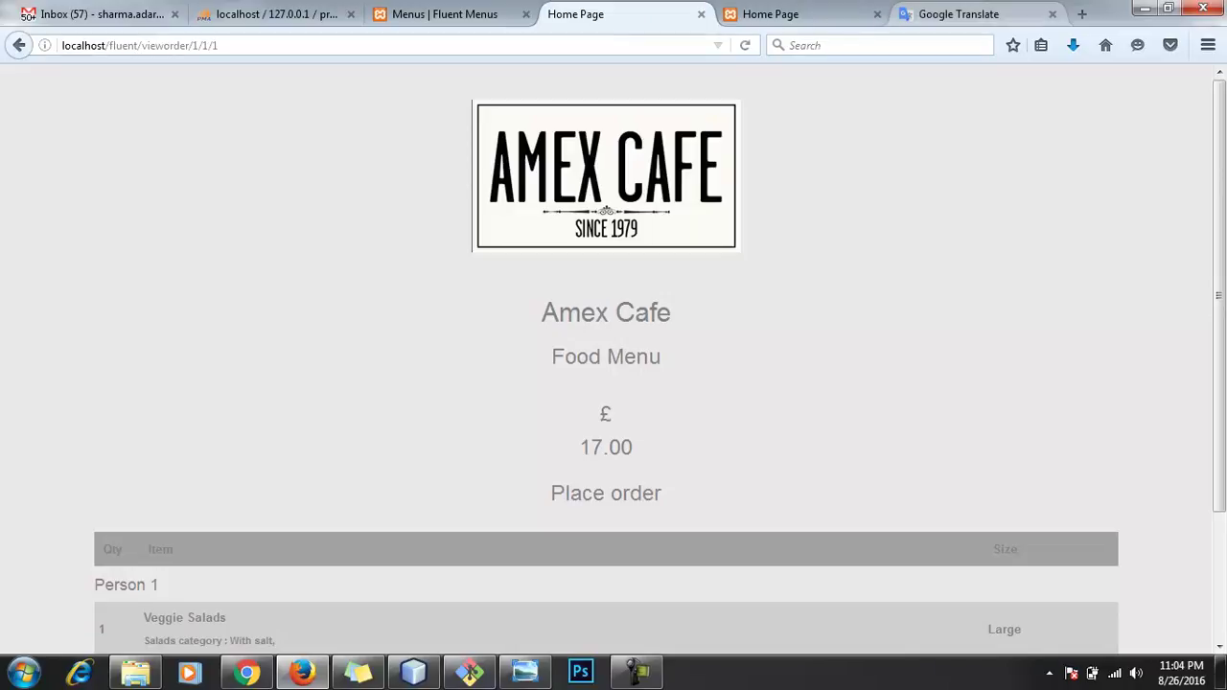
pyautogui.click(458, 9)
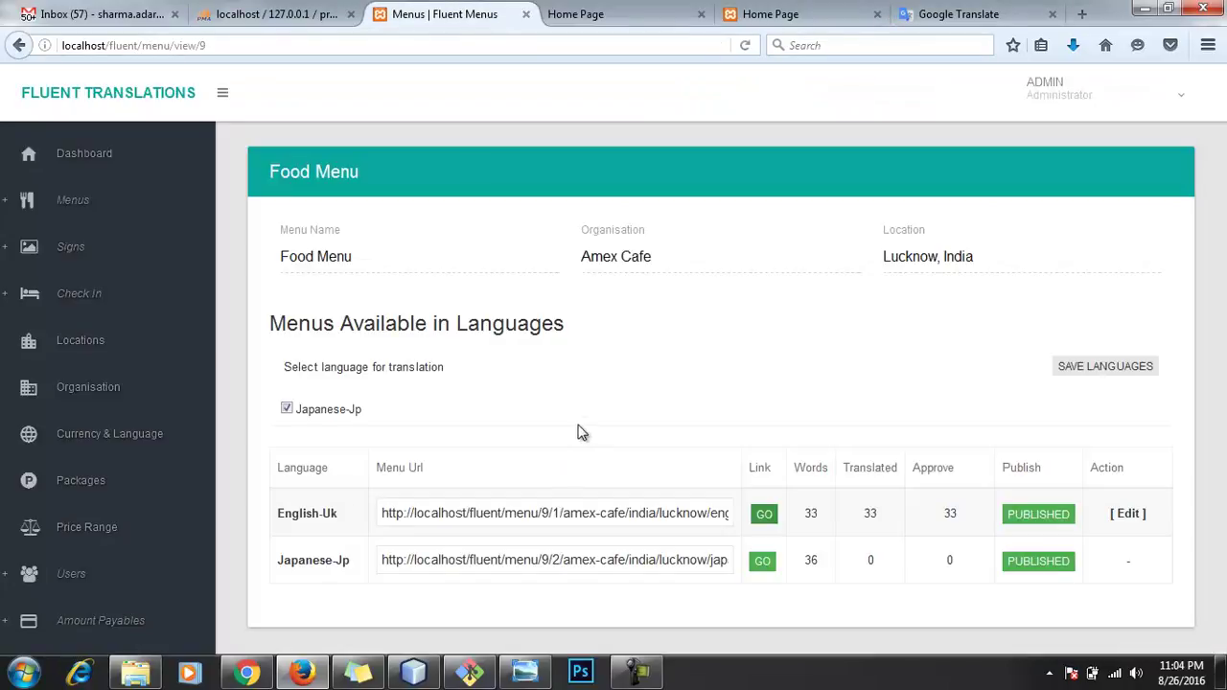
# Step: Start a new sign and upload OPEN-SIGN.jpg as its image
pyautogui.click(79, 255)
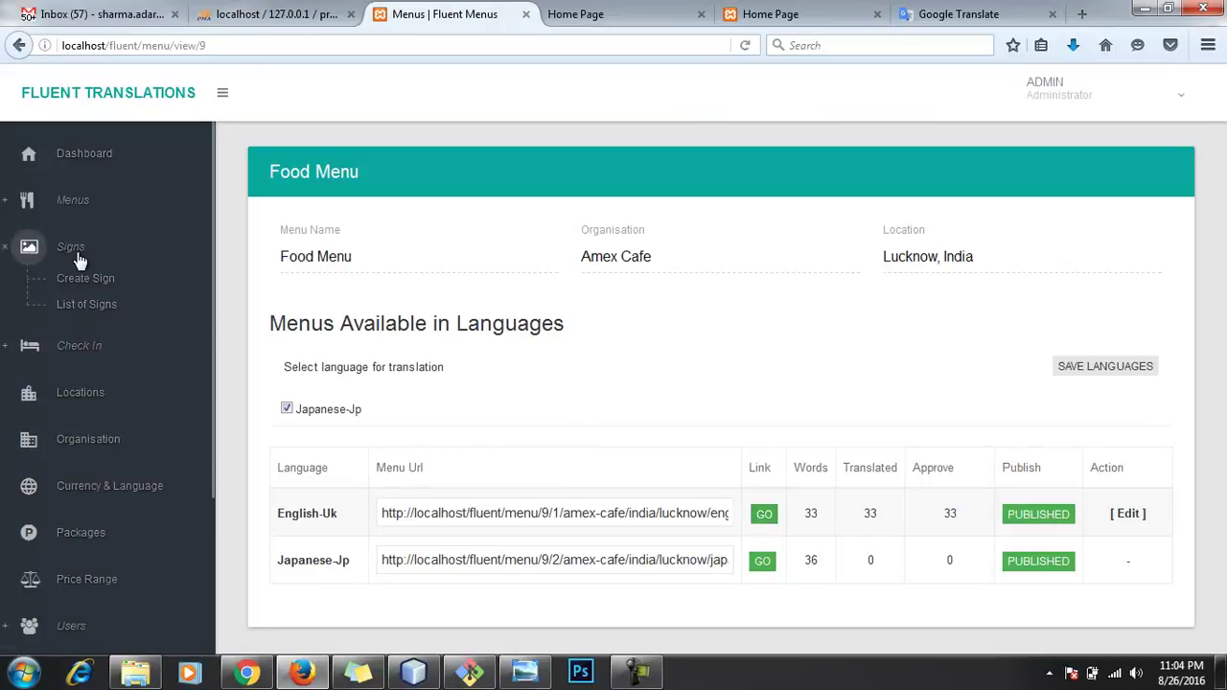
pyautogui.click(79, 284)
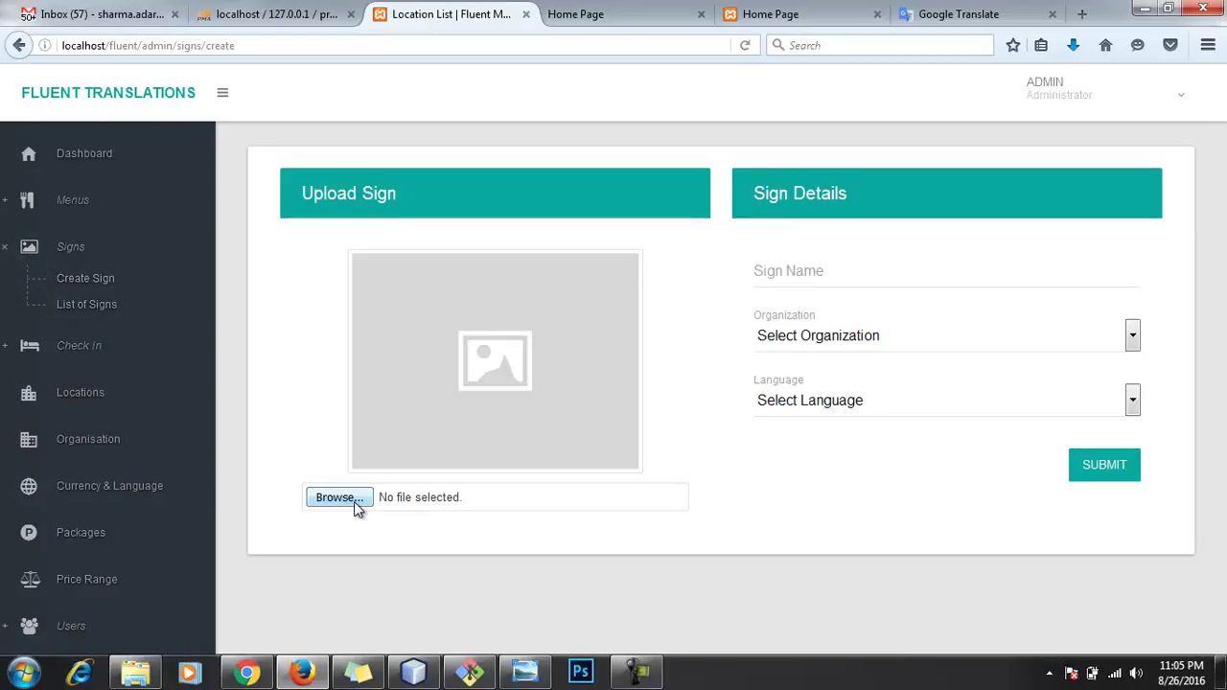
pyautogui.click(353, 503)
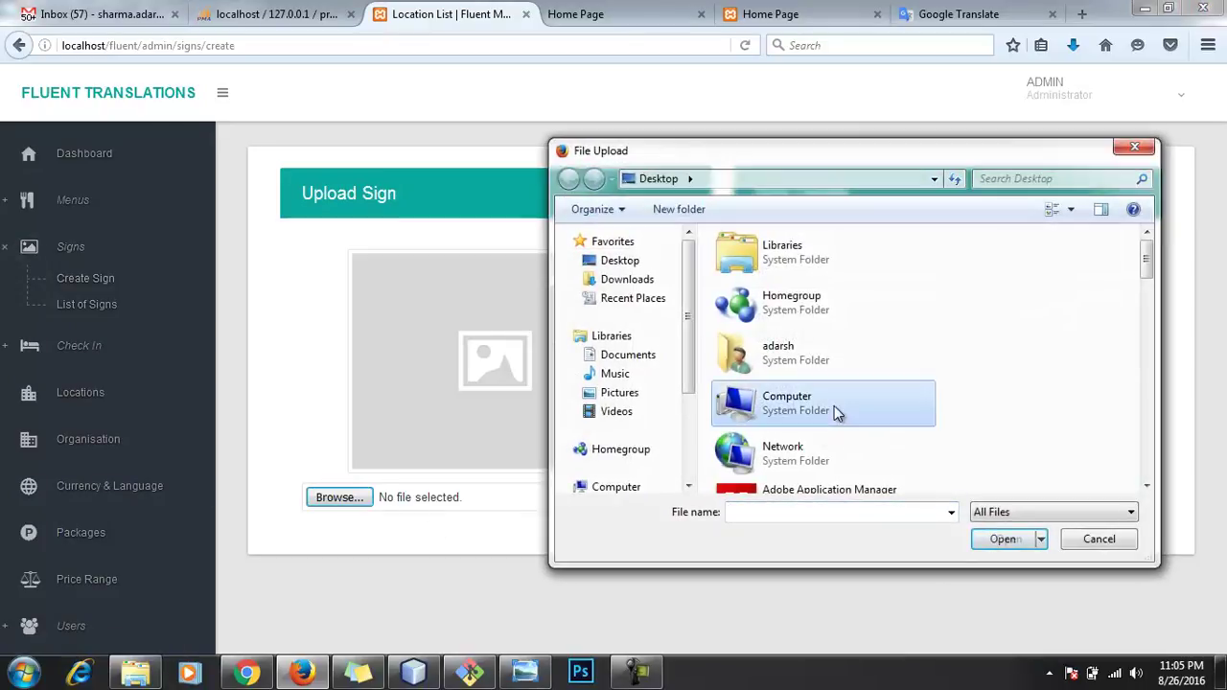
pyautogui.scroll(-5, 834, 405)
pyautogui.scroll(-3, 836, 408)
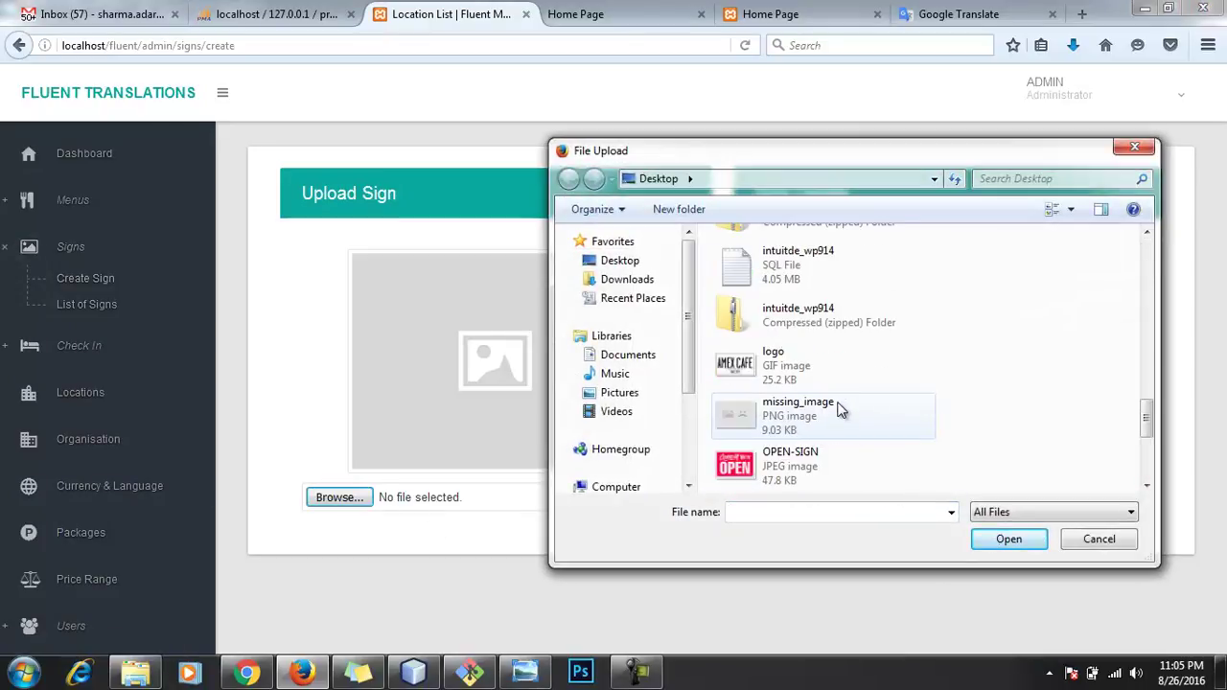
pyautogui.scroll(-3, 838, 408)
pyautogui.click(820, 317)
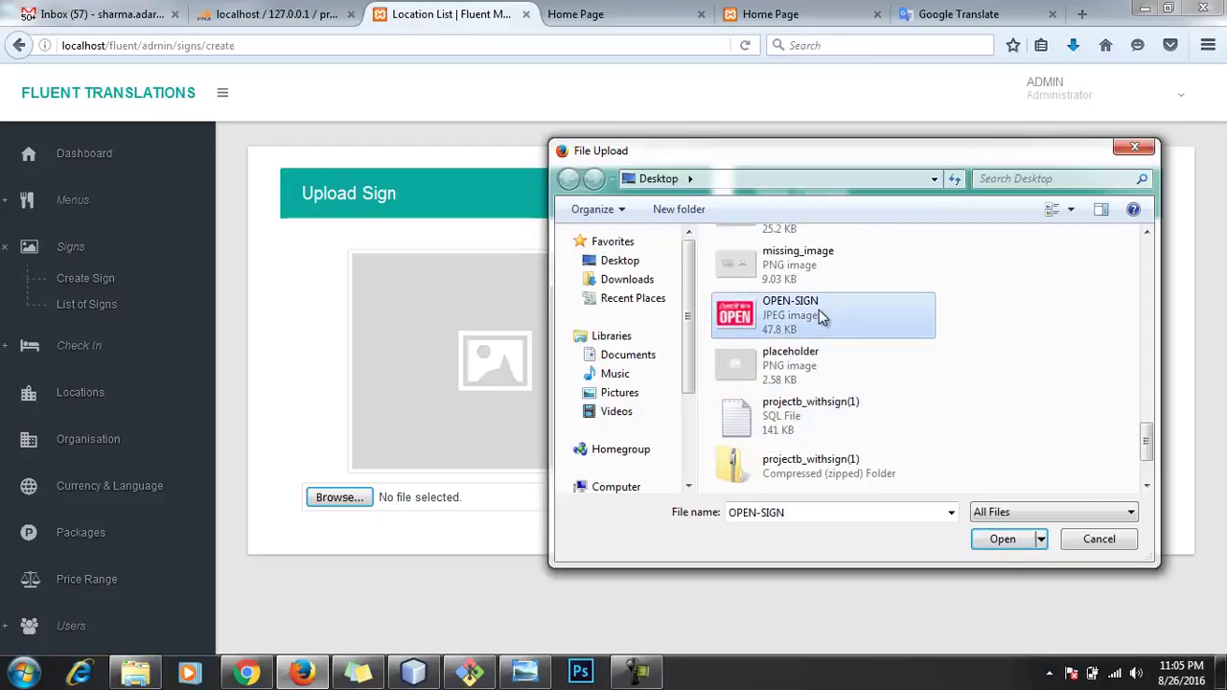
pyautogui.doubleClick(819, 309)
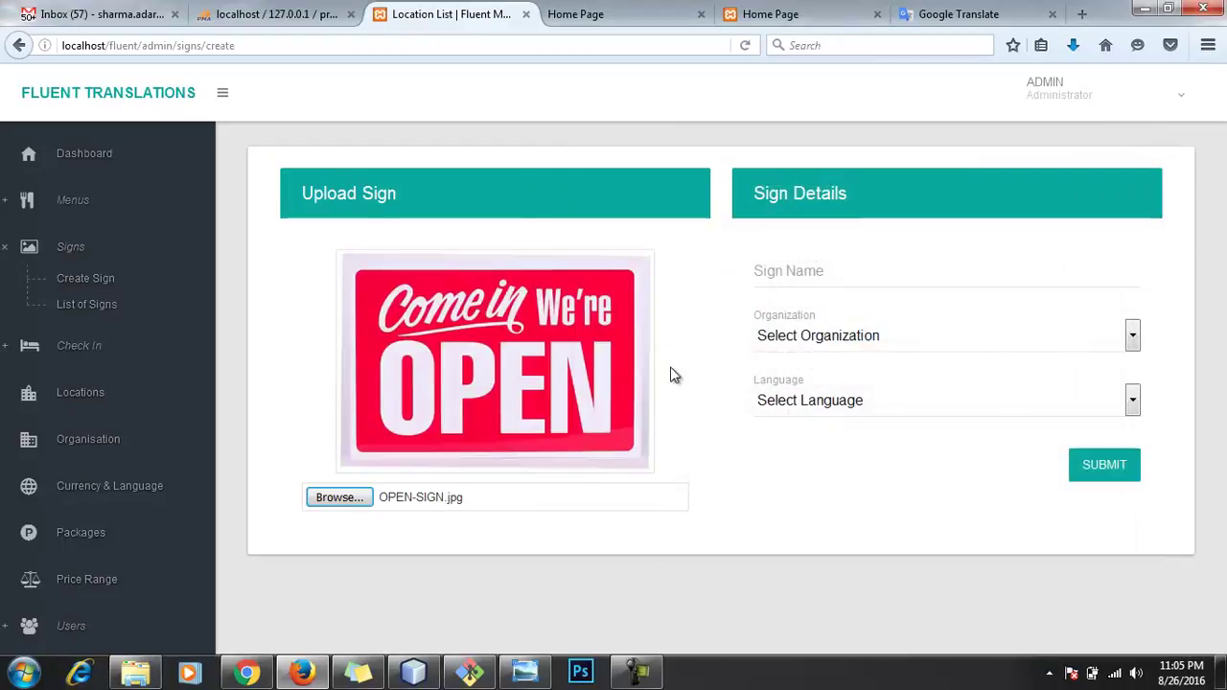
# Step: Name the sign 'Open Shop', assign it to Amex Cafe in English-Uk, and submit
pyautogui.click(811, 272)
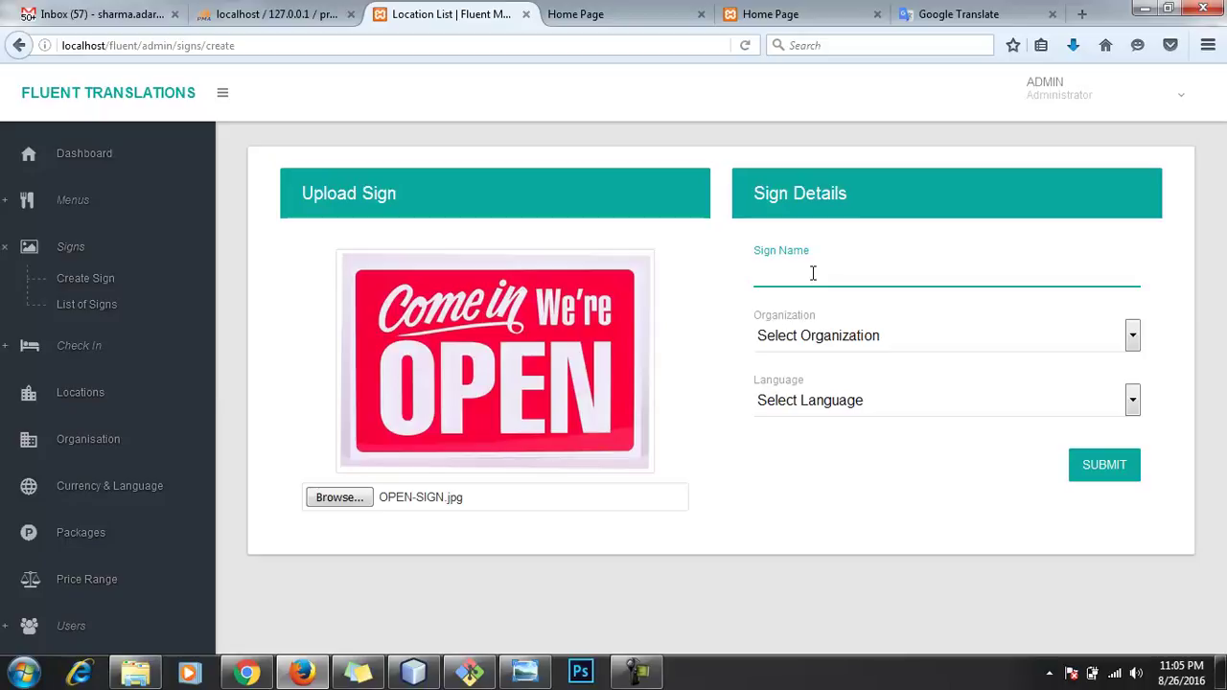
pyautogui.write('Open Sh')
pyautogui.click(822, 336)
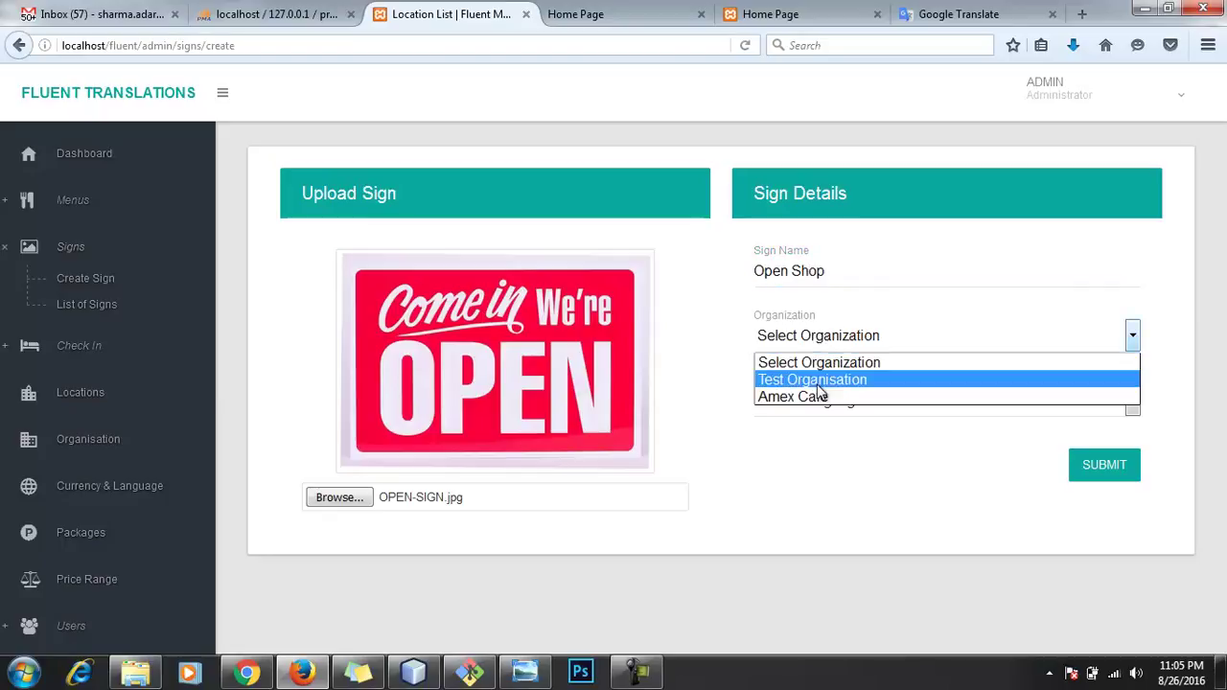
pyautogui.click(817, 380)
pyautogui.click(836, 346)
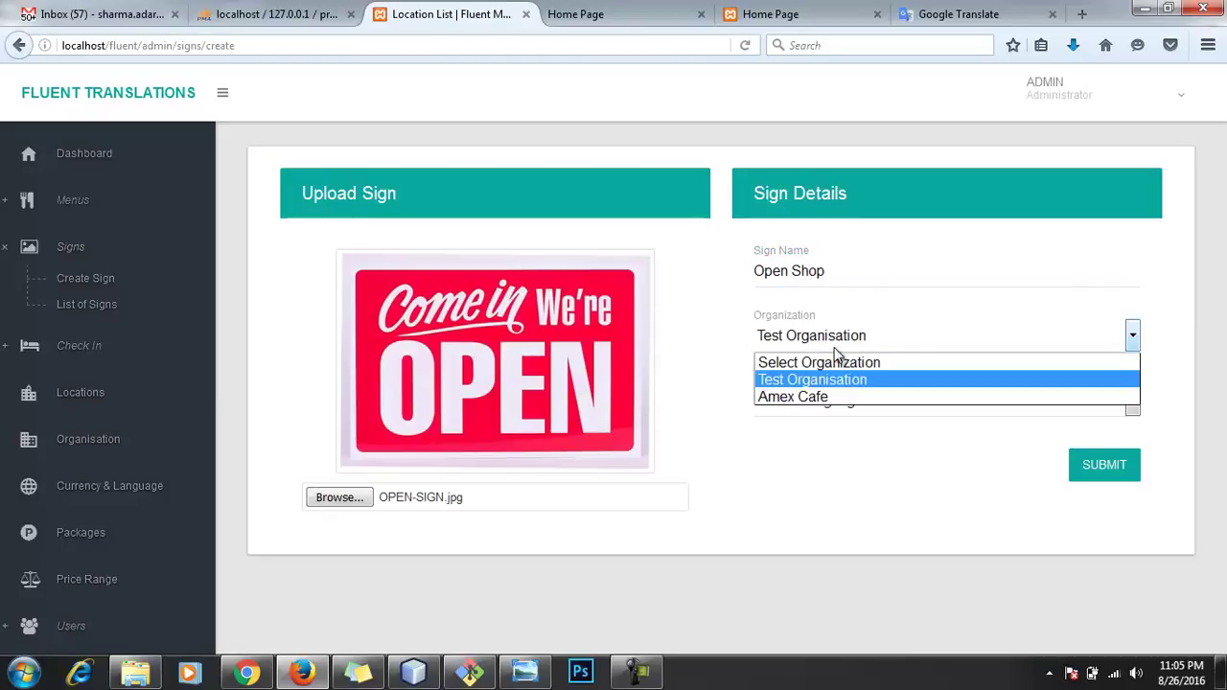
pyautogui.click(834, 395)
pyautogui.click(880, 414)
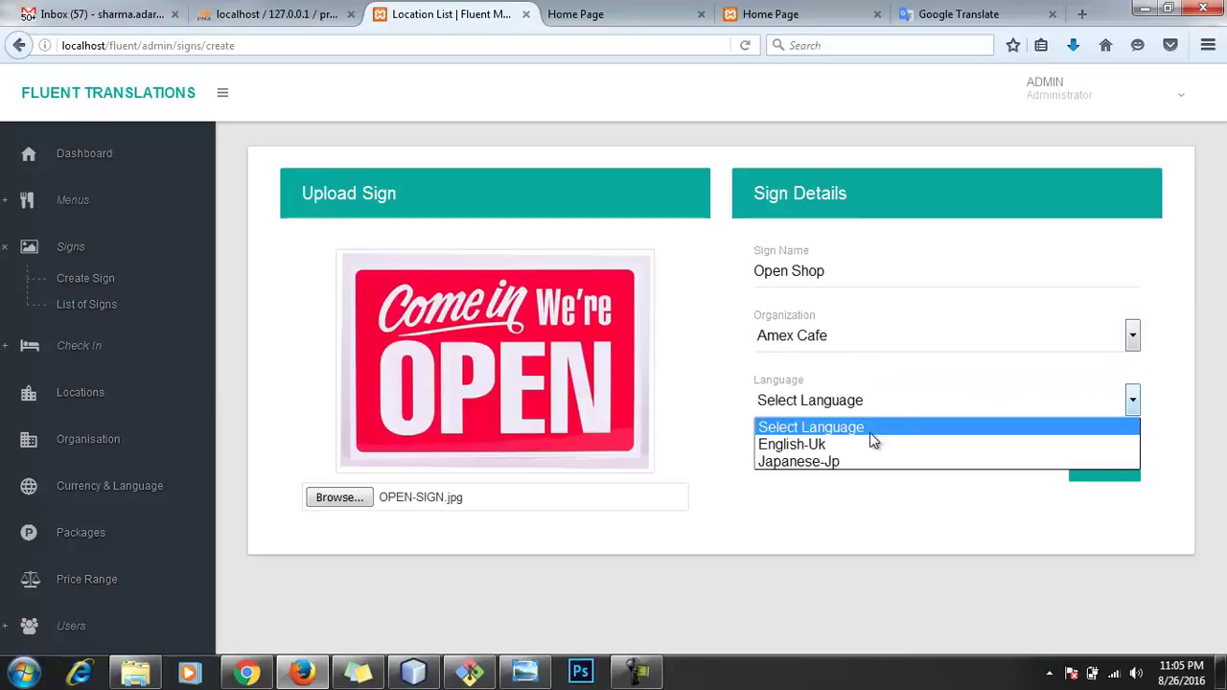
pyautogui.click(870, 444)
pyautogui.click(1104, 467)
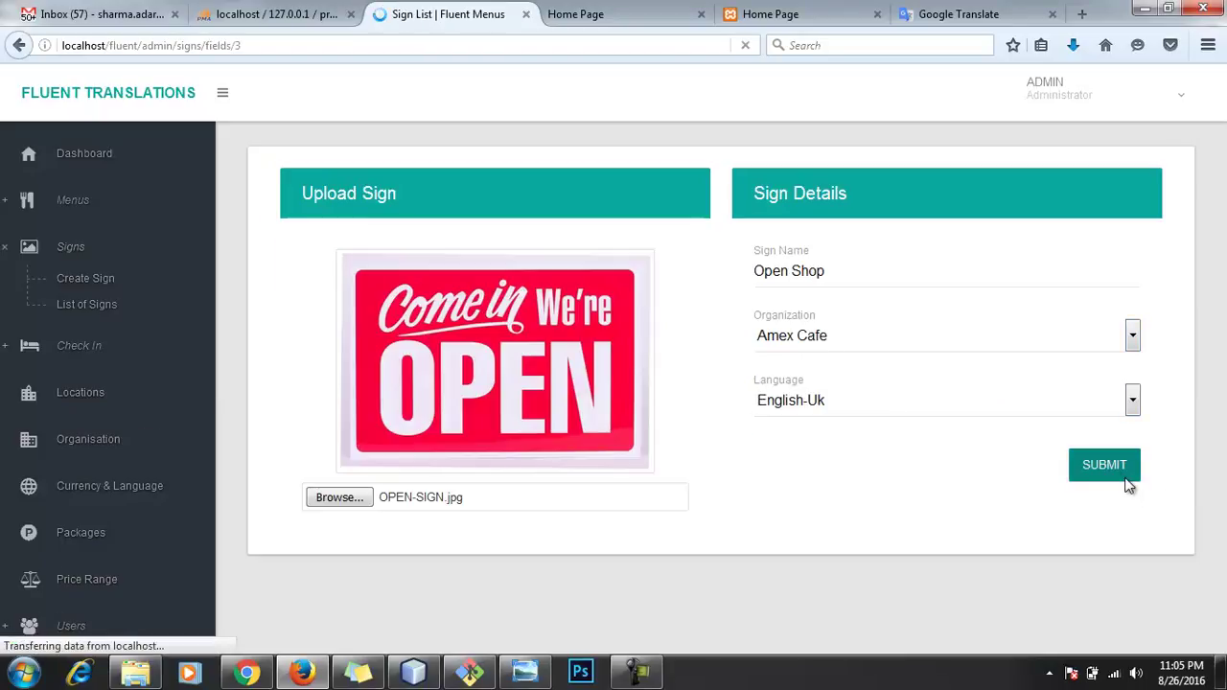
# Step: Crop the 'Come in' phrase into a new field with italic text and save it
pyautogui.scroll(-3, 593, 462)
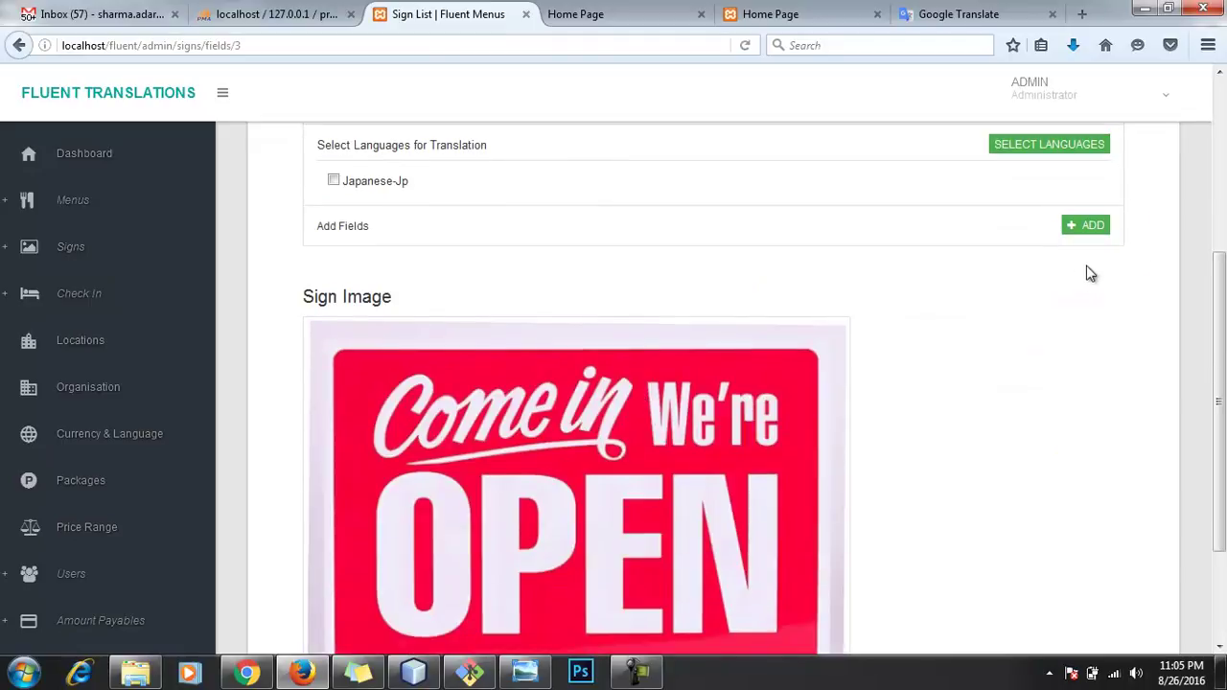
pyautogui.click(1085, 228)
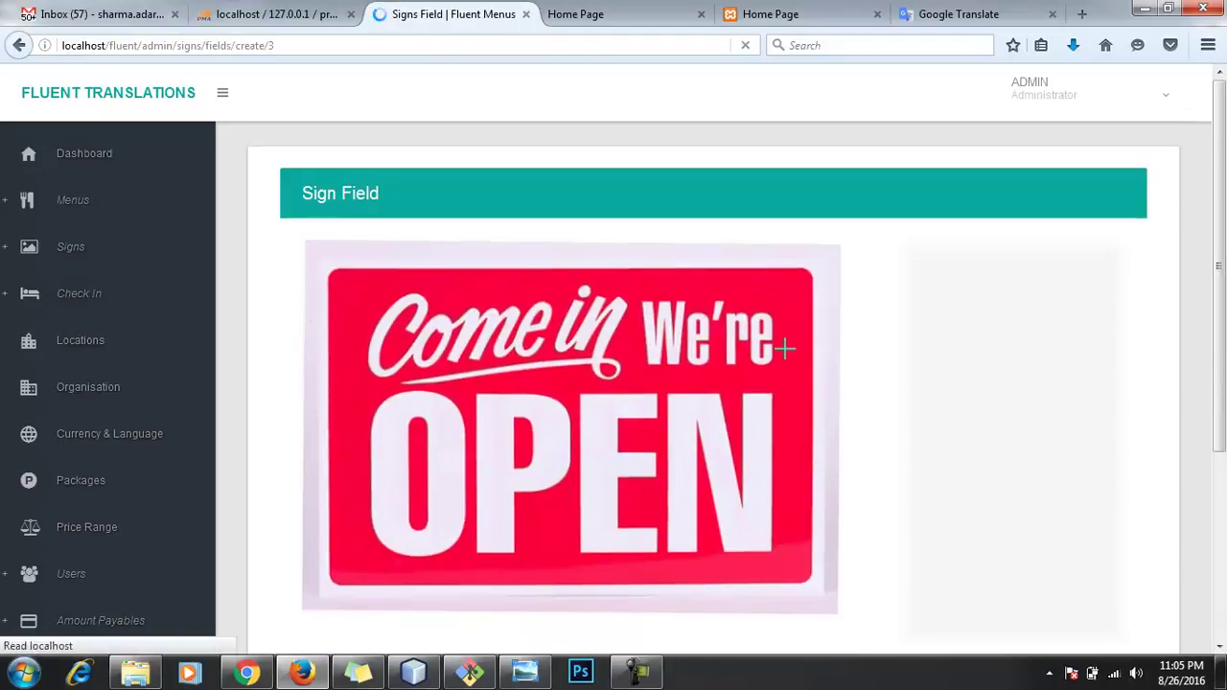
pyautogui.scroll(-2, 545, 353)
pyautogui.scroll(1, 370, 223)
pyautogui.moveTo(363, 174); pyautogui.dragTo(633, 284)
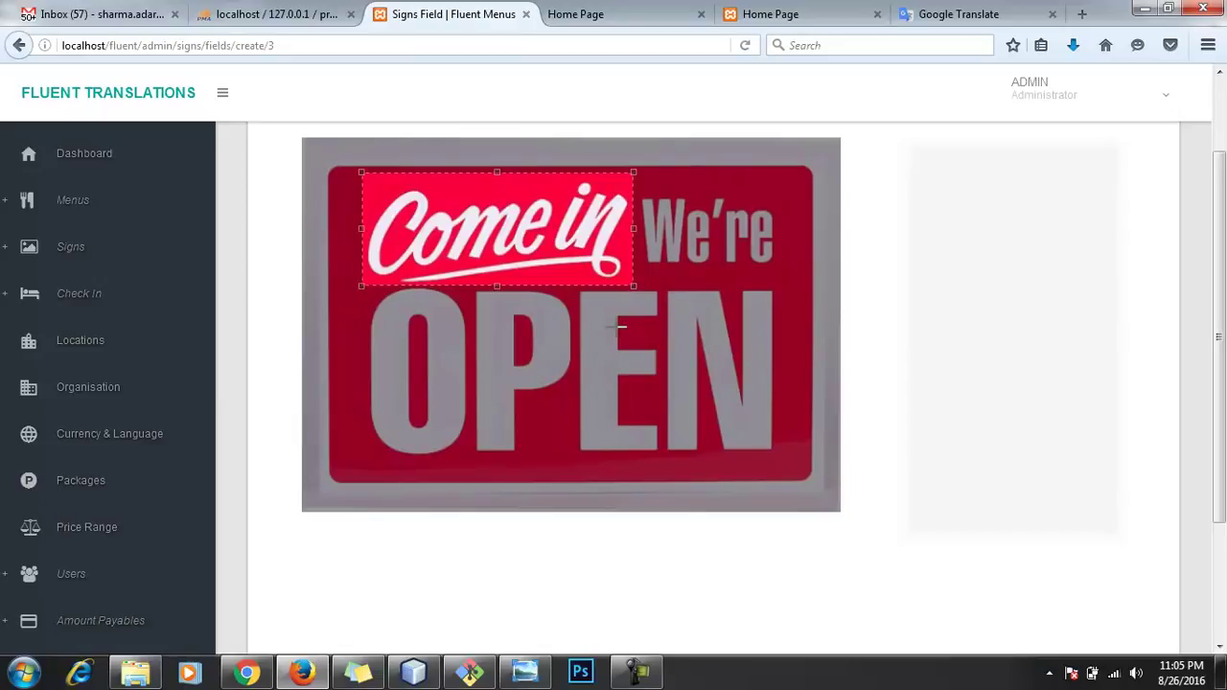
pyautogui.scroll(-3, 588, 402)
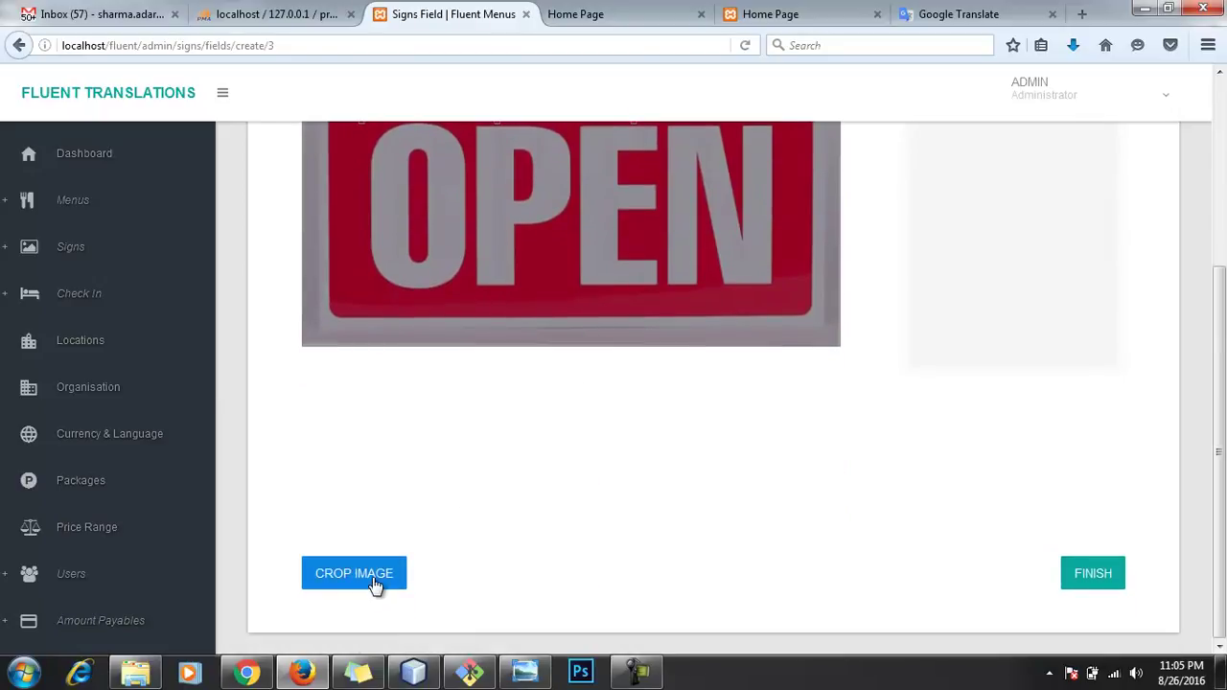
pyautogui.click(374, 578)
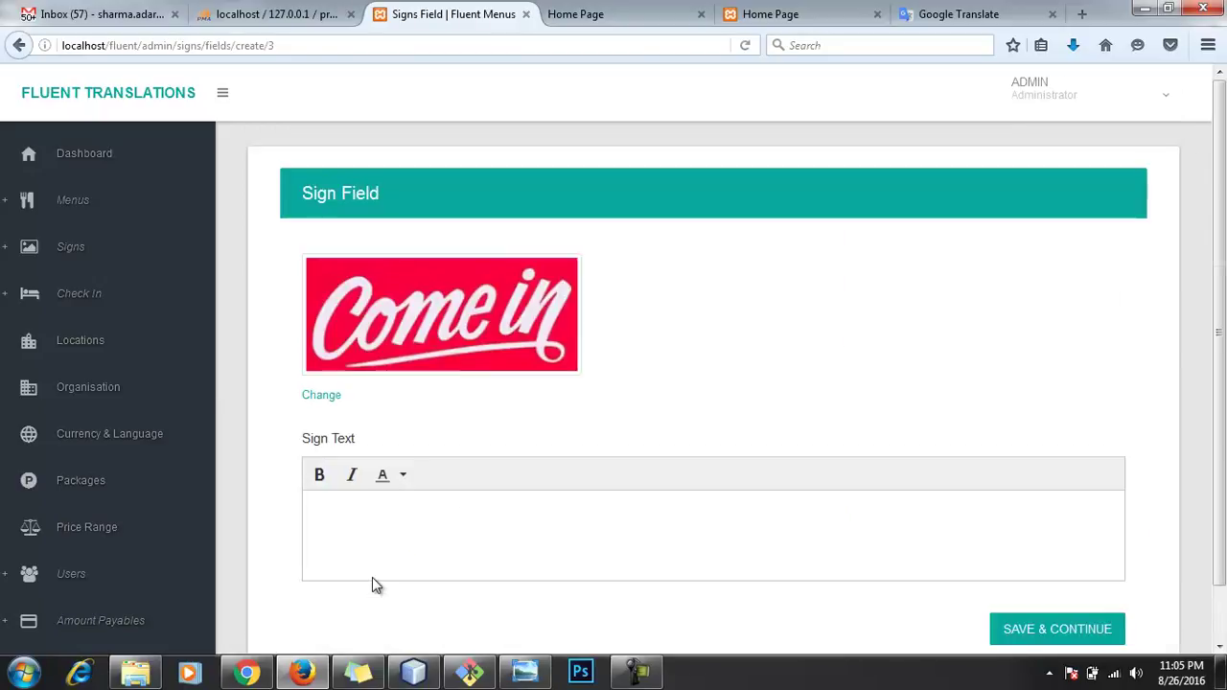
pyautogui.tripleClick(401, 530)
pyautogui.click(351, 475)
pyautogui.click(454, 555)
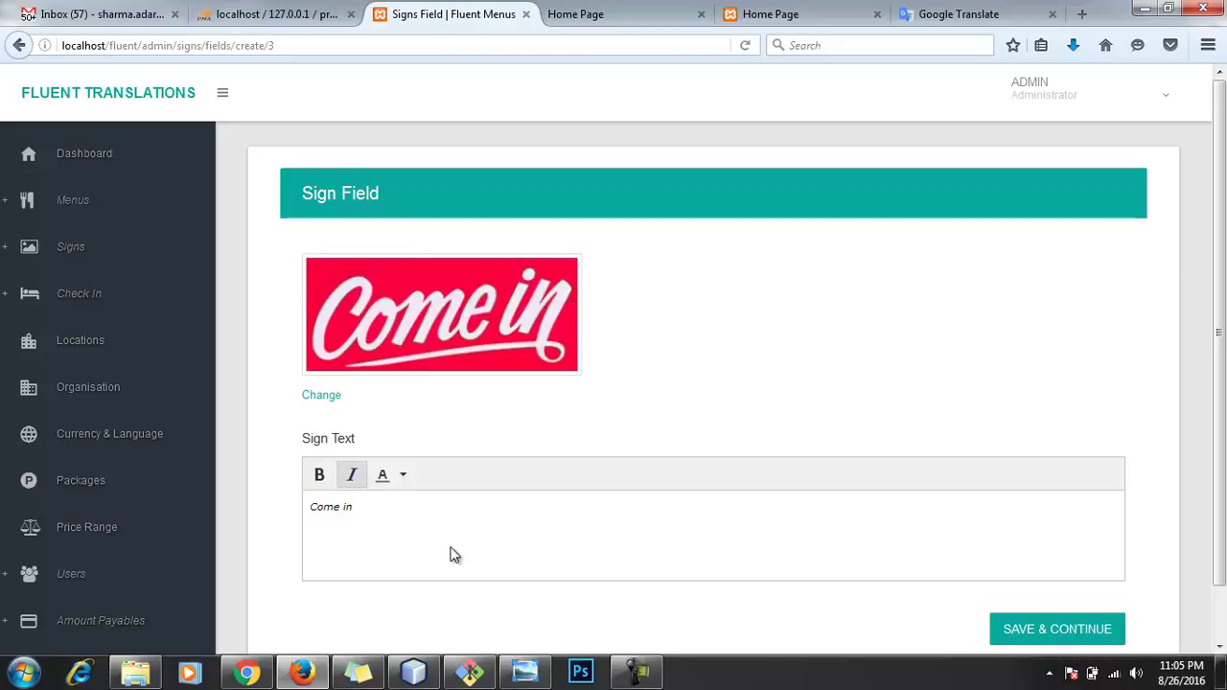
pyautogui.click(1016, 637)
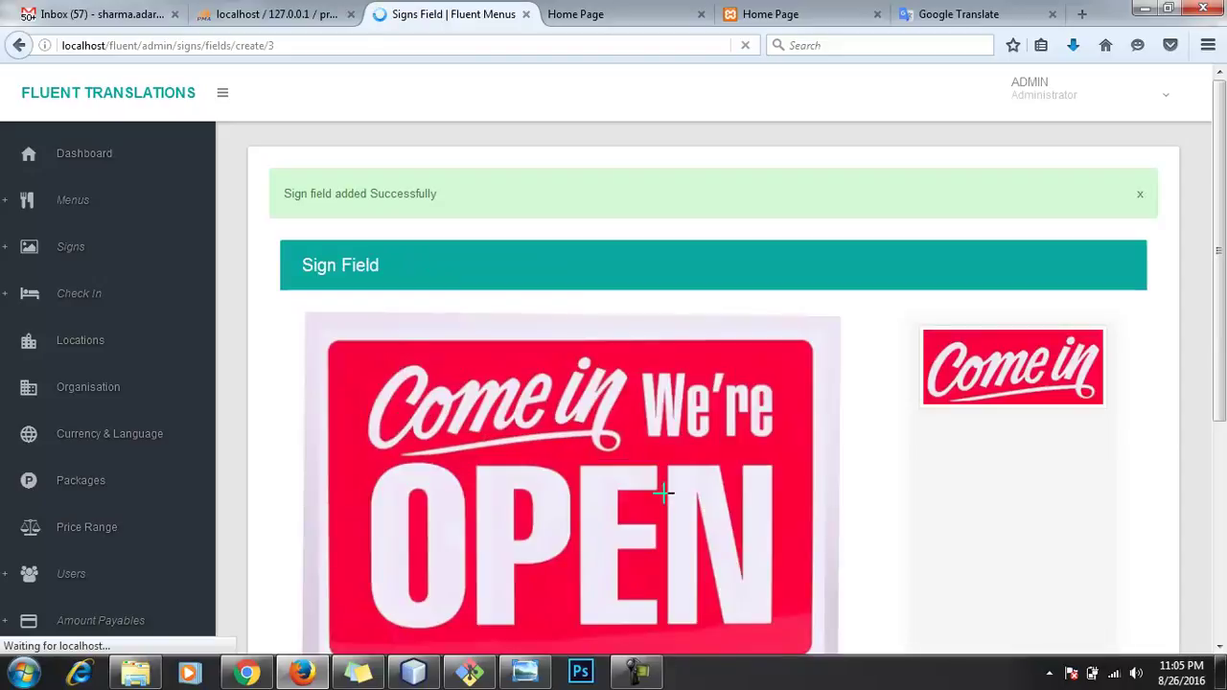
# Step: Crop the 'We're' word into a second field with text 'We'er' and save it
pyautogui.scroll(-3, 671, 488)
pyautogui.moveTo(637, 148); pyautogui.dragTo(794, 274)
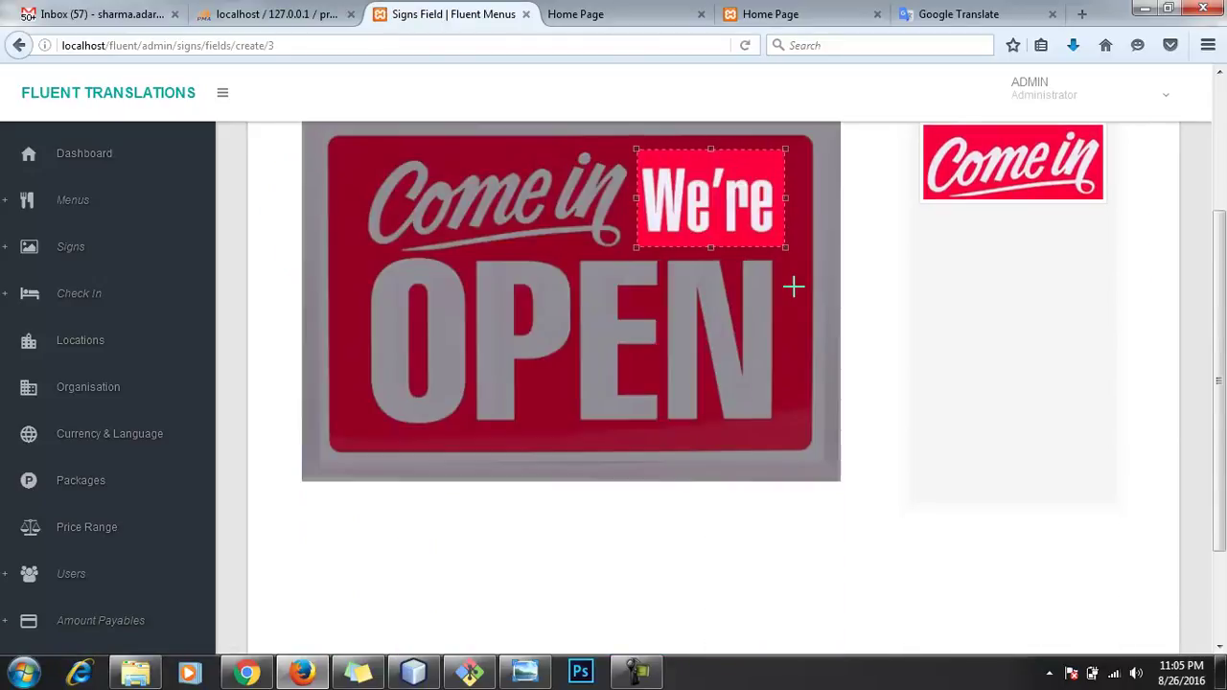
pyautogui.scroll(-3, 800, 342)
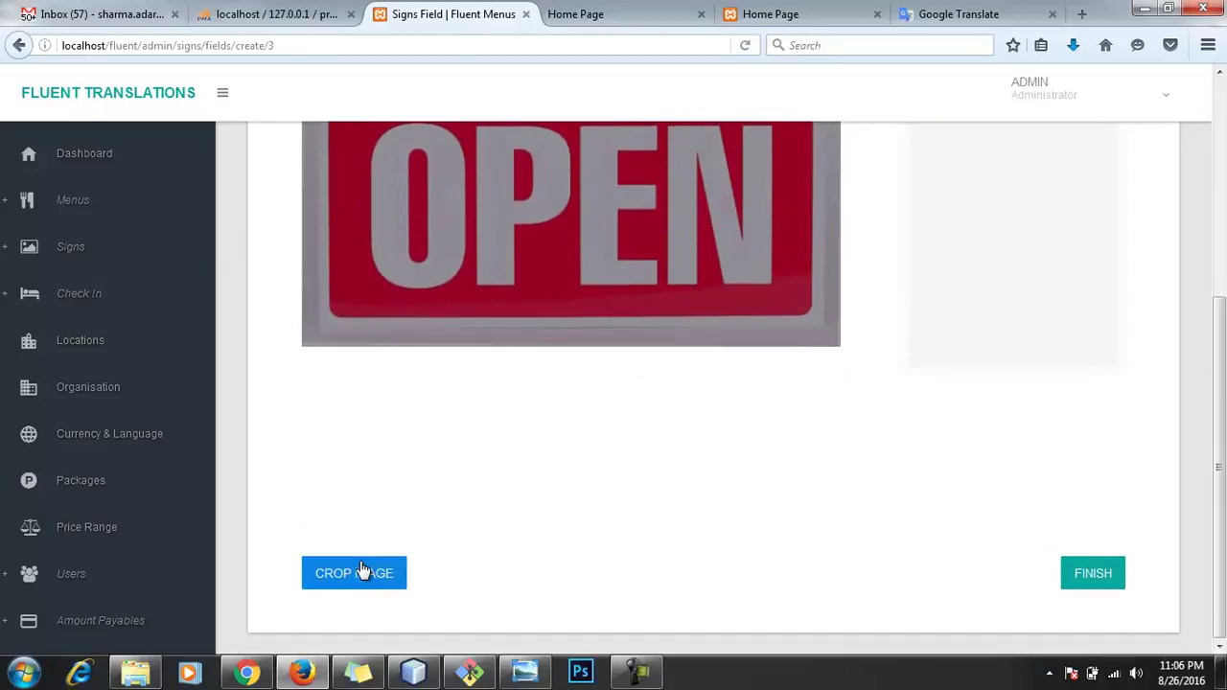
pyautogui.click(362, 572)
pyautogui.click(360, 550)
pyautogui.write("We'er")
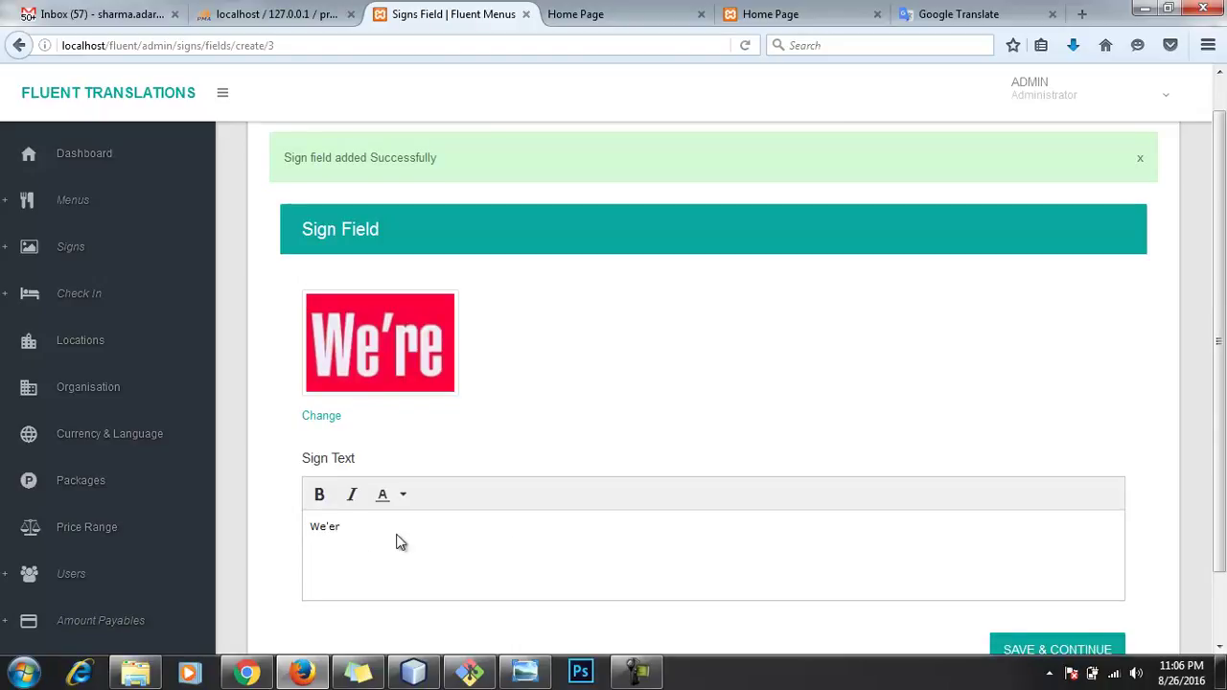
pyautogui.click(1055, 576)
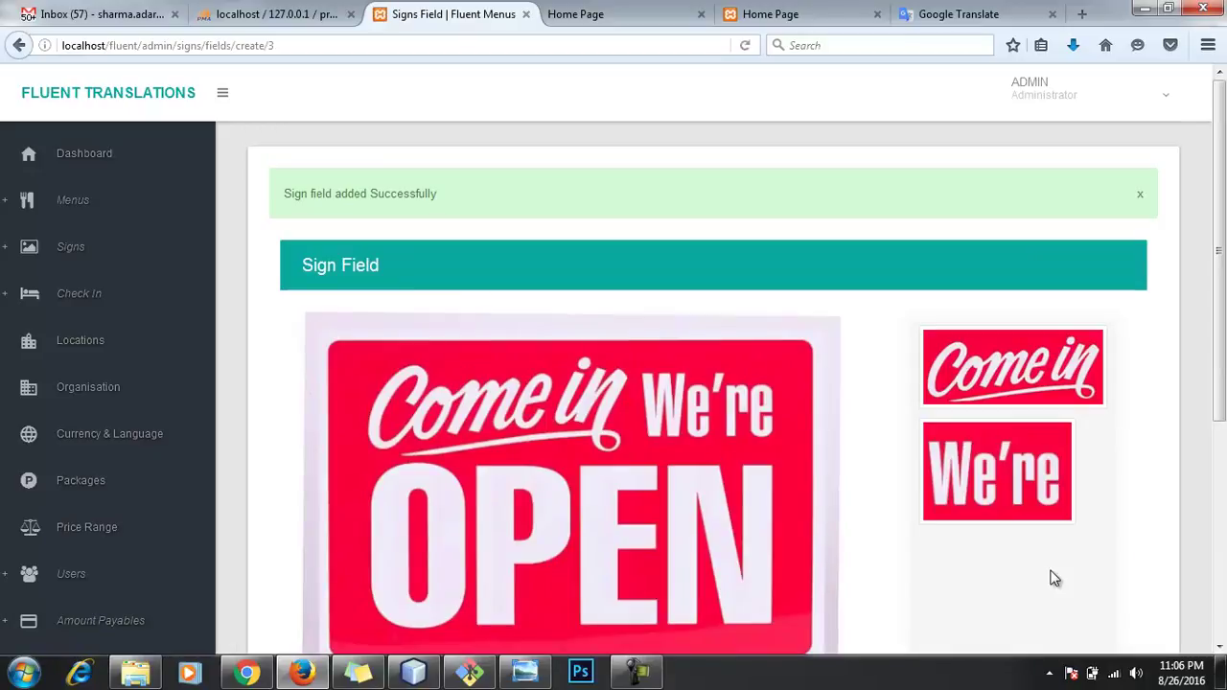
pyautogui.scroll(-3, 849, 466)
pyautogui.scroll(2, 819, 441)
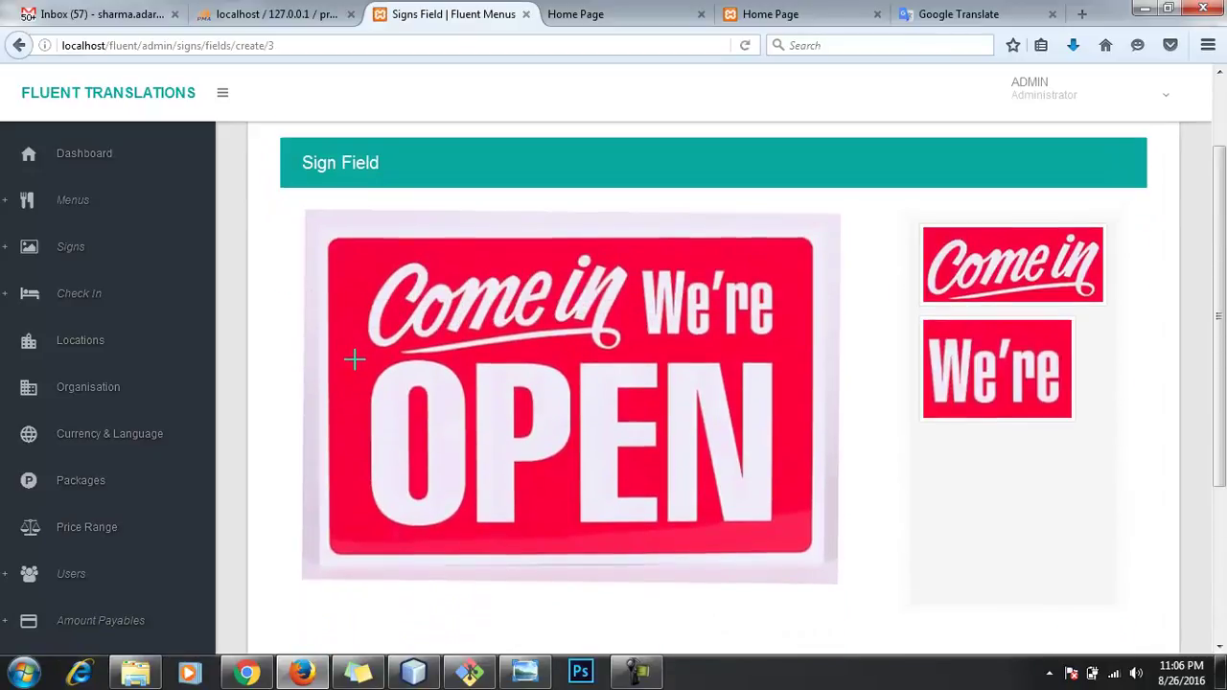
# Step: Crop the OPEN word into a third field with bold text, then finish the sign
pyautogui.moveTo(367, 359); pyautogui.dragTo(778, 528)
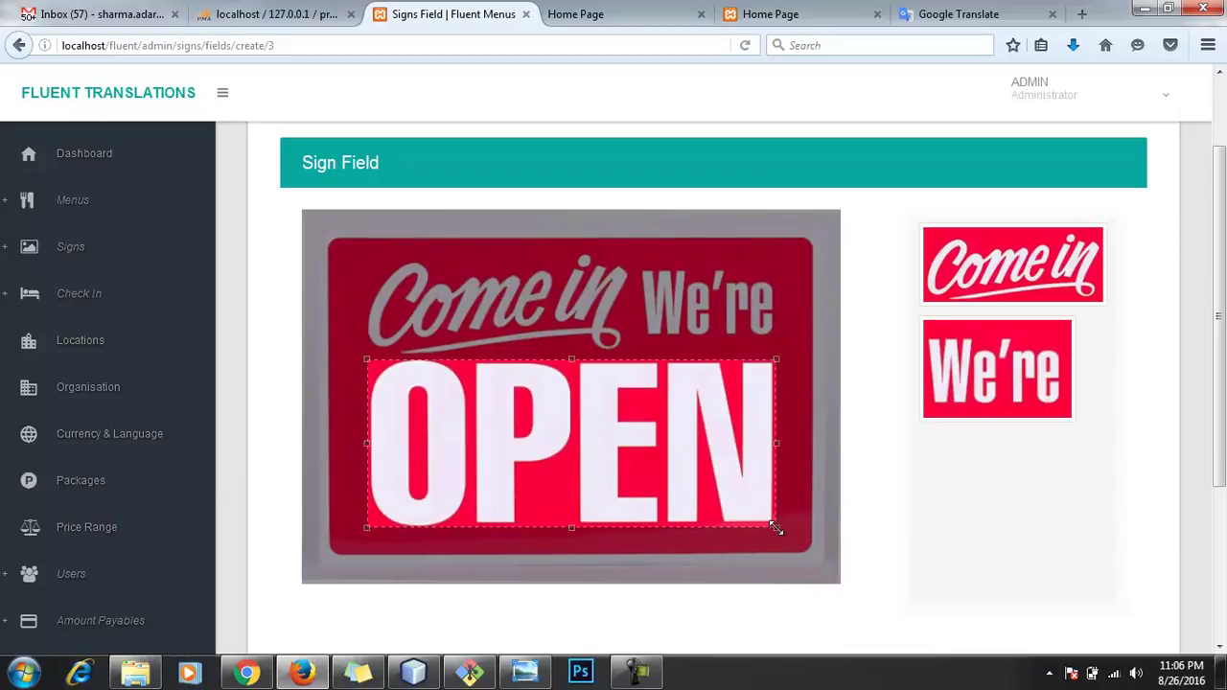
pyautogui.scroll(-4, 636, 556)
pyautogui.click(365, 580)
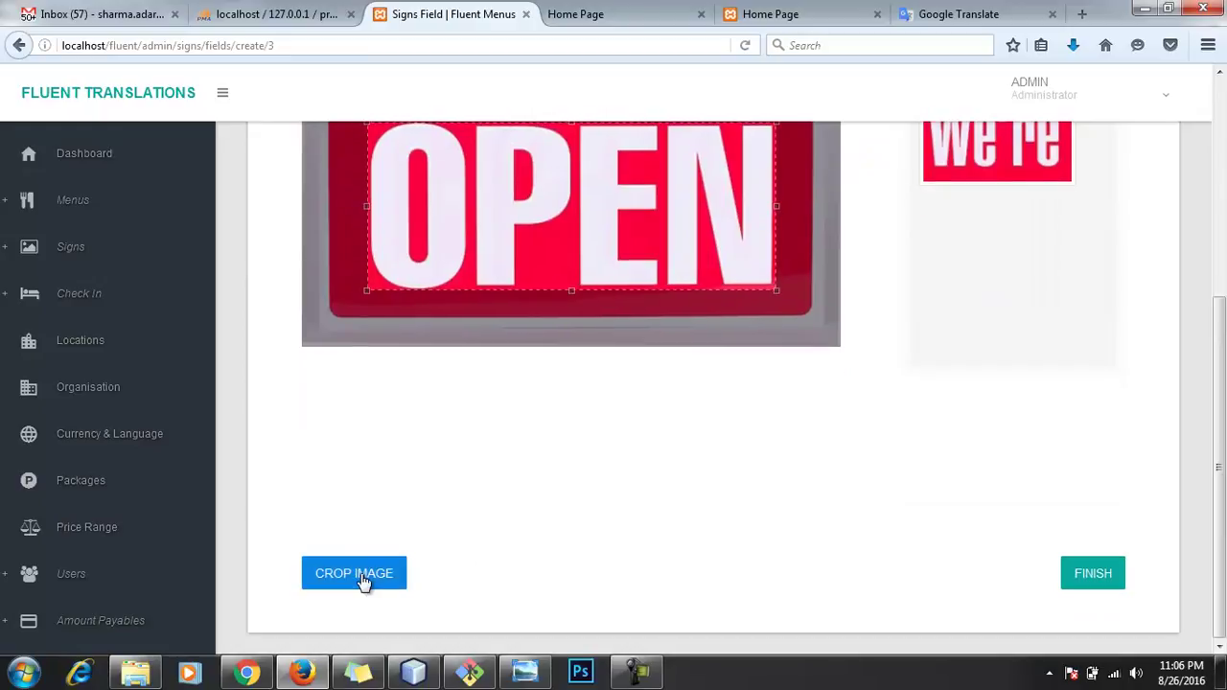
pyautogui.scroll(-3, 572, 482)
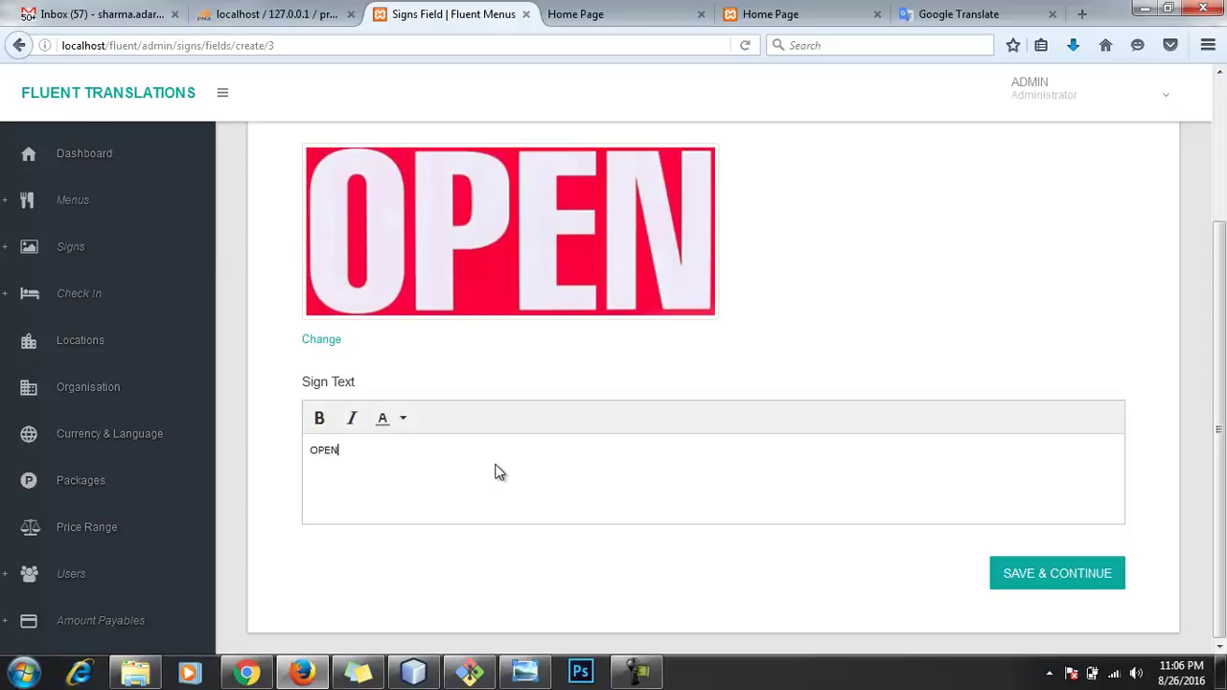
pyautogui.hotkey('ctrl', 'a')
pyautogui.click(321, 414)
pyautogui.click(493, 477)
pyautogui.click(1047, 578)
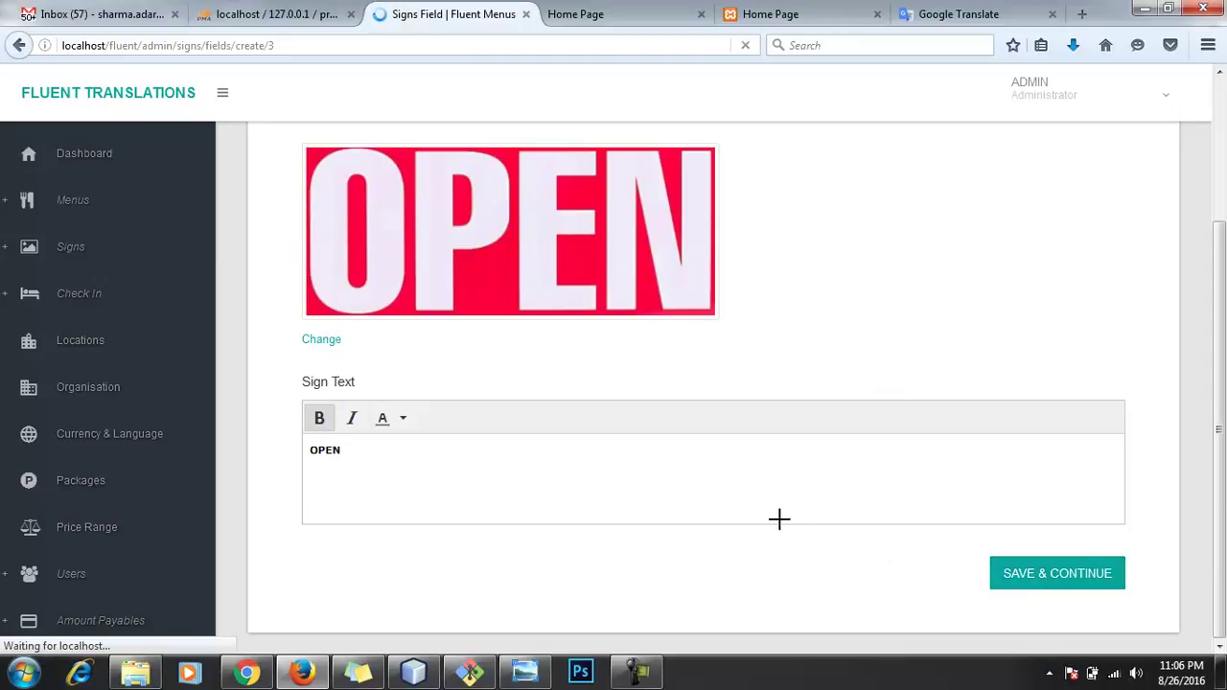
pyautogui.scroll(-5, 805, 460)
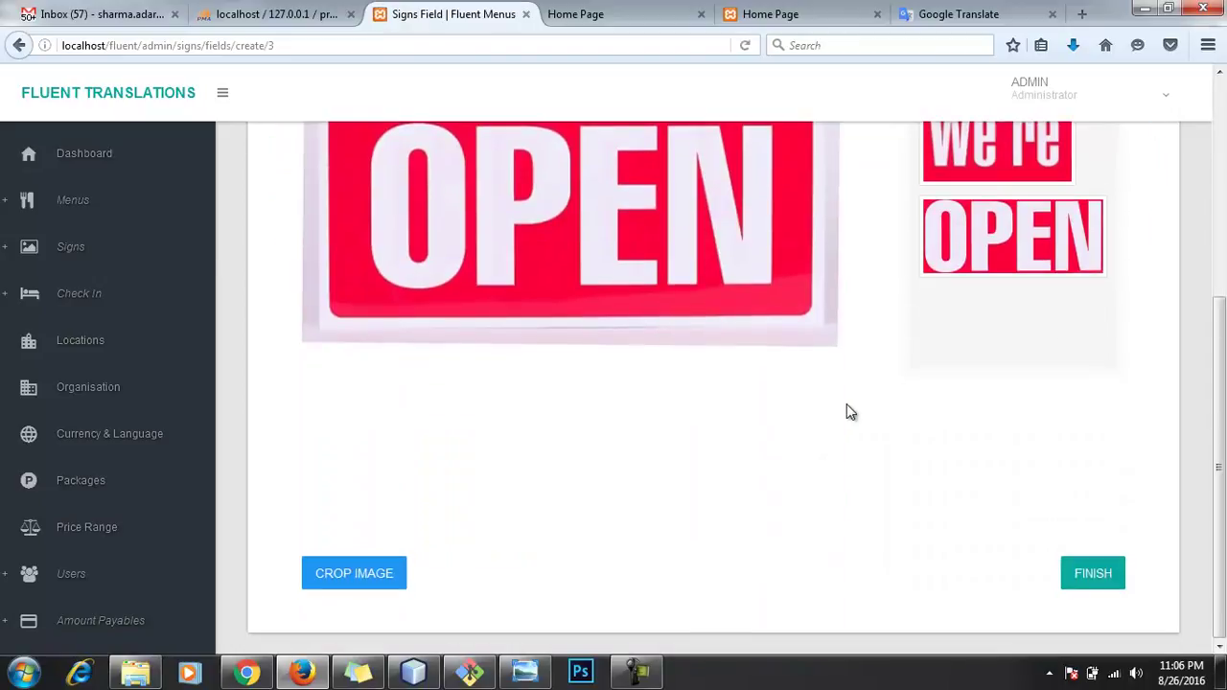
pyautogui.click(1087, 573)
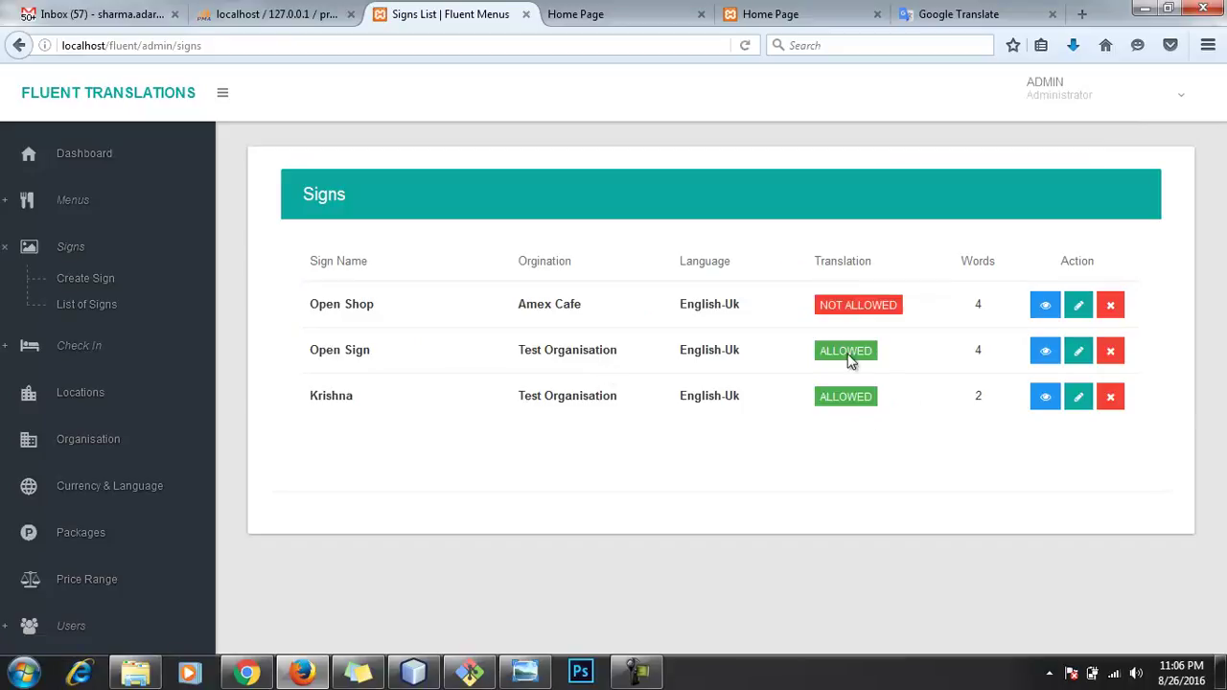
# Step: Add Japanese-Jp as Open Shop's translation language and allow it to be translated
pyautogui.moveTo(301, 309); pyautogui.dragTo(399, 311)
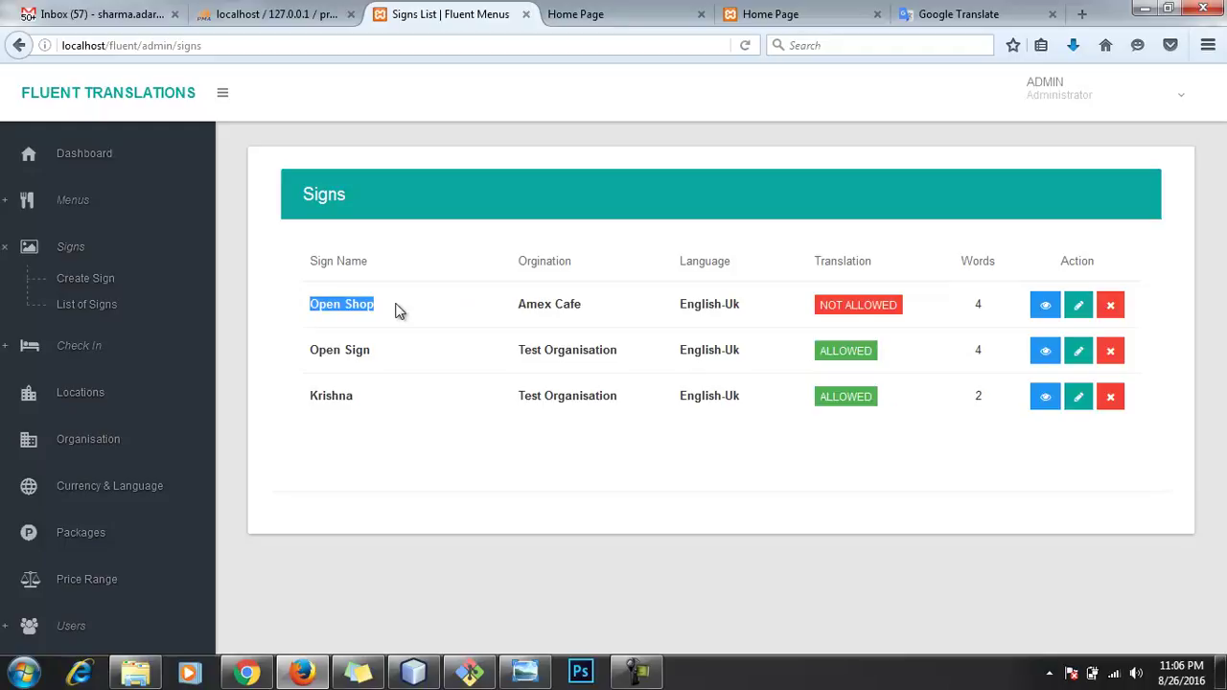
pyautogui.click(1052, 314)
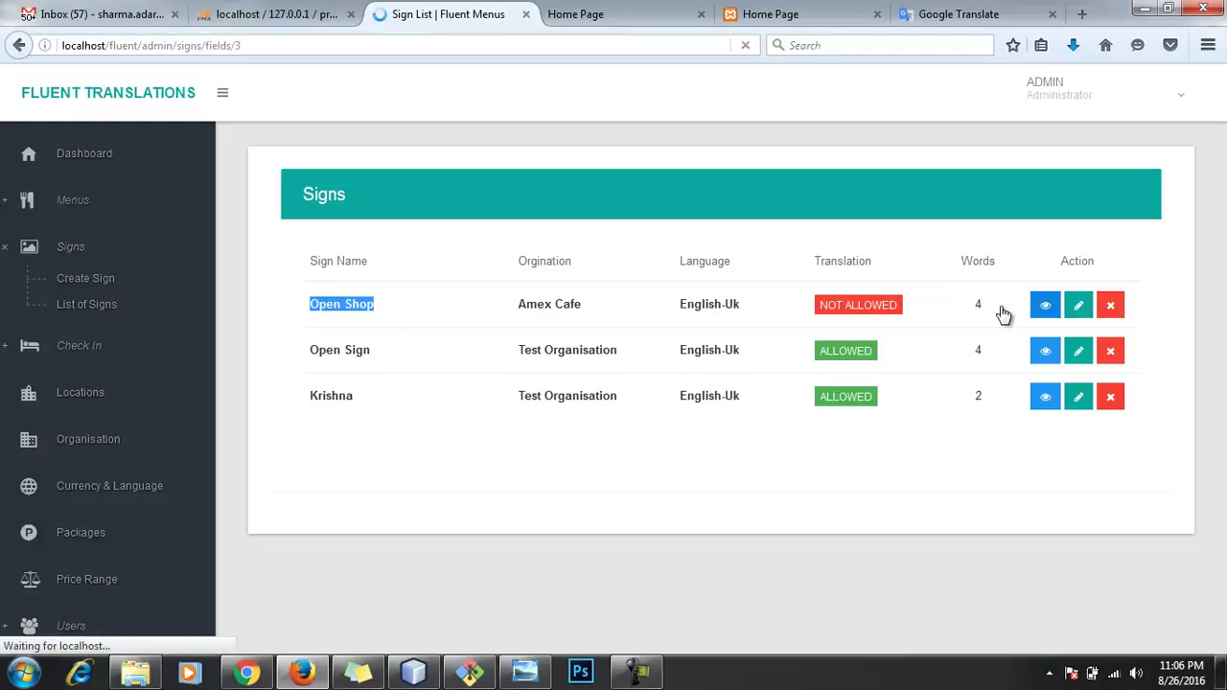
pyautogui.click(378, 421)
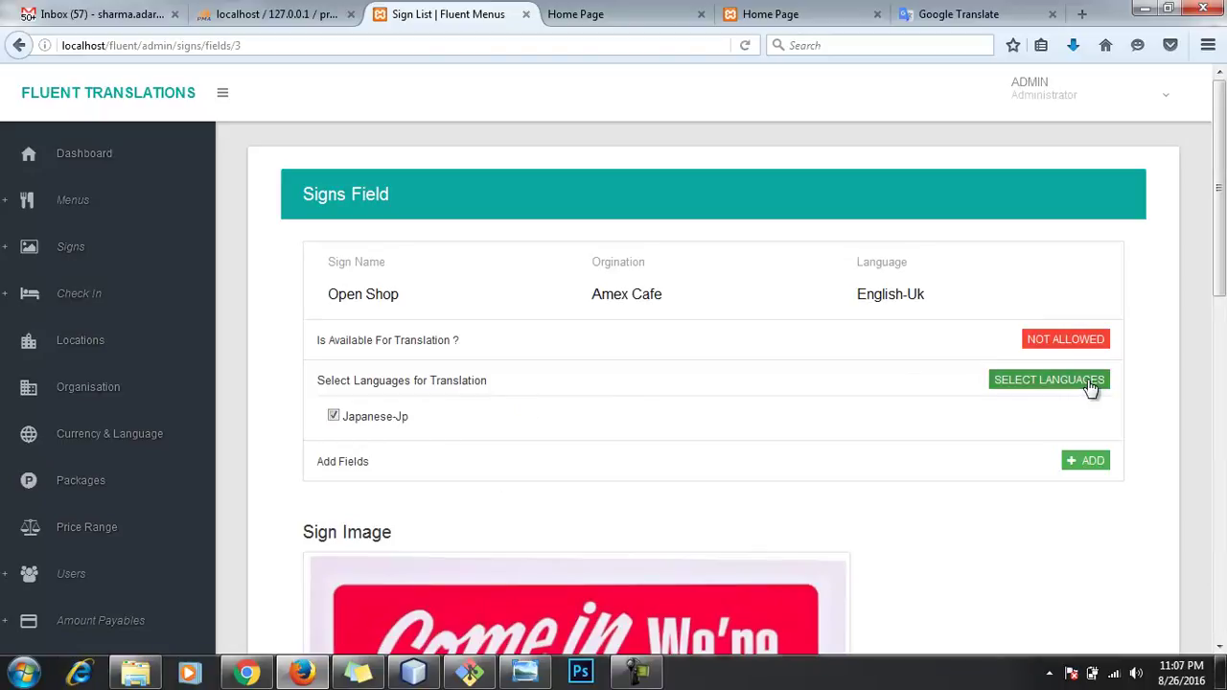
pyautogui.click(1090, 383)
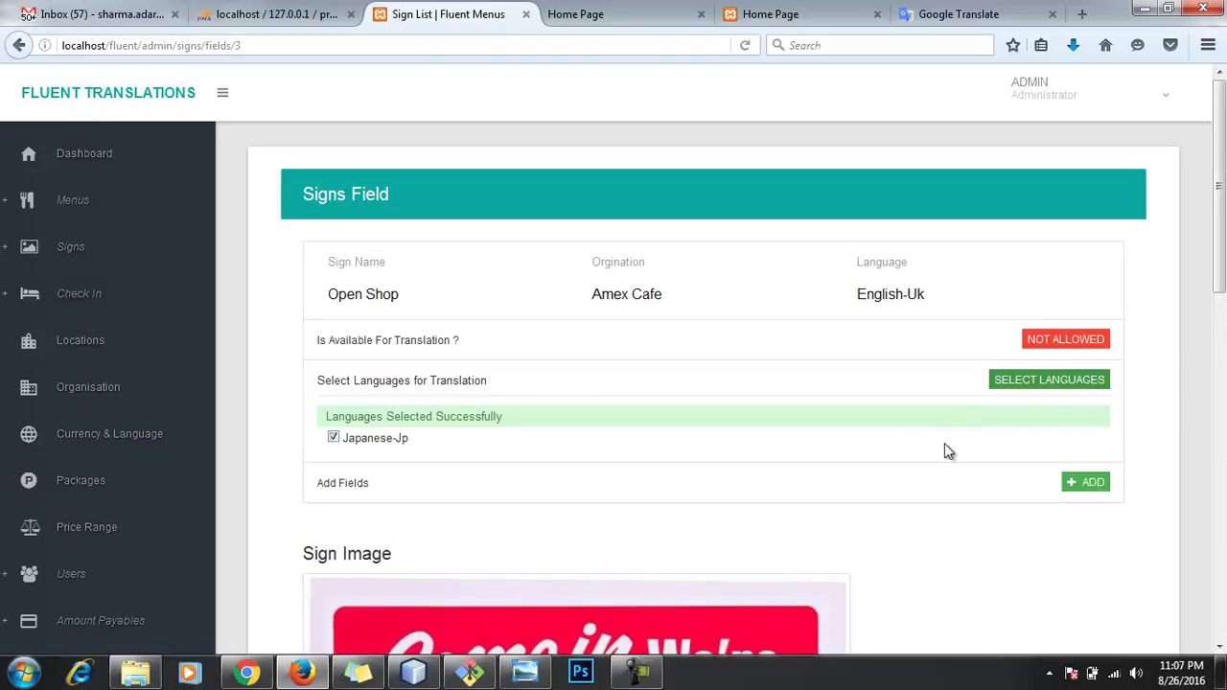
pyautogui.click(1065, 340)
pyautogui.click(588, 319)
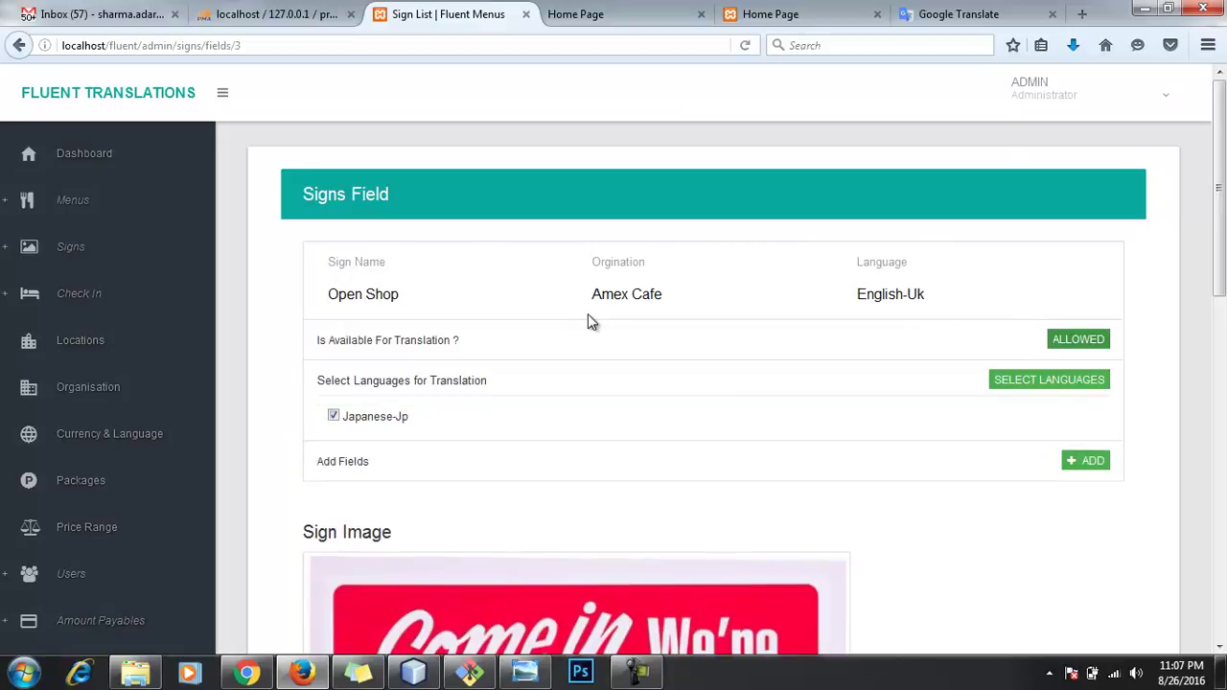
# Step: Reload the sign page and go to the List of Signs
pyautogui.rightClick(617, 350)
pyautogui.click(707, 359)
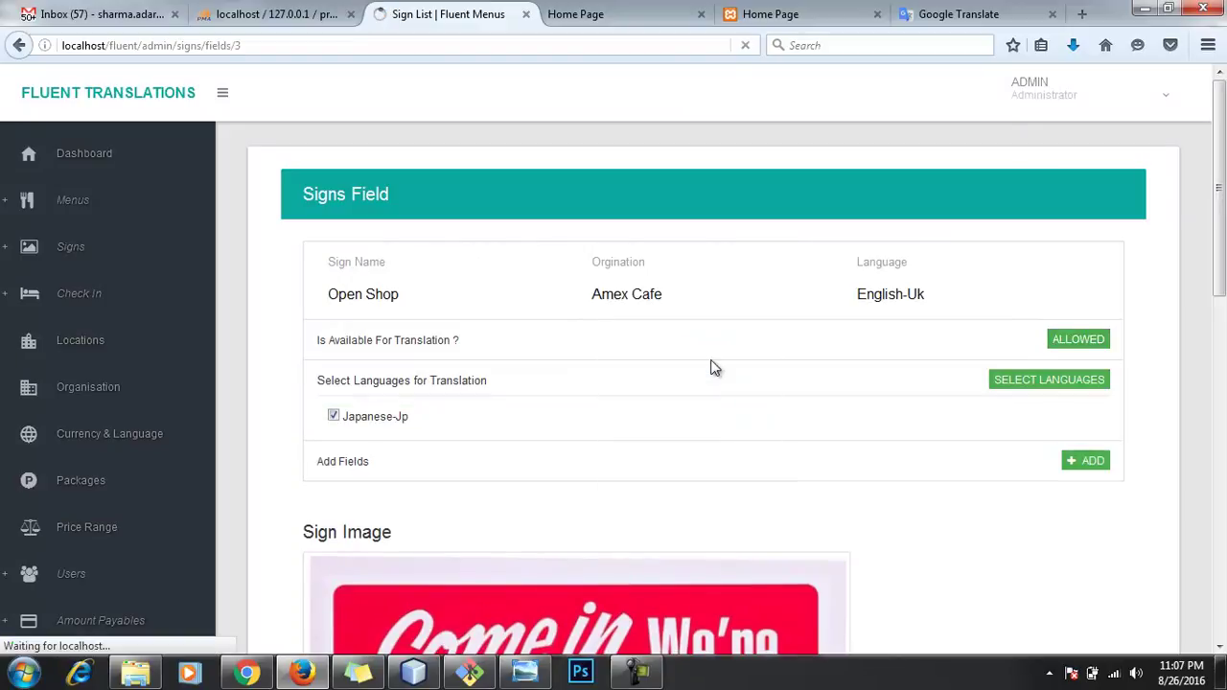
pyautogui.scroll(-5, 771, 377)
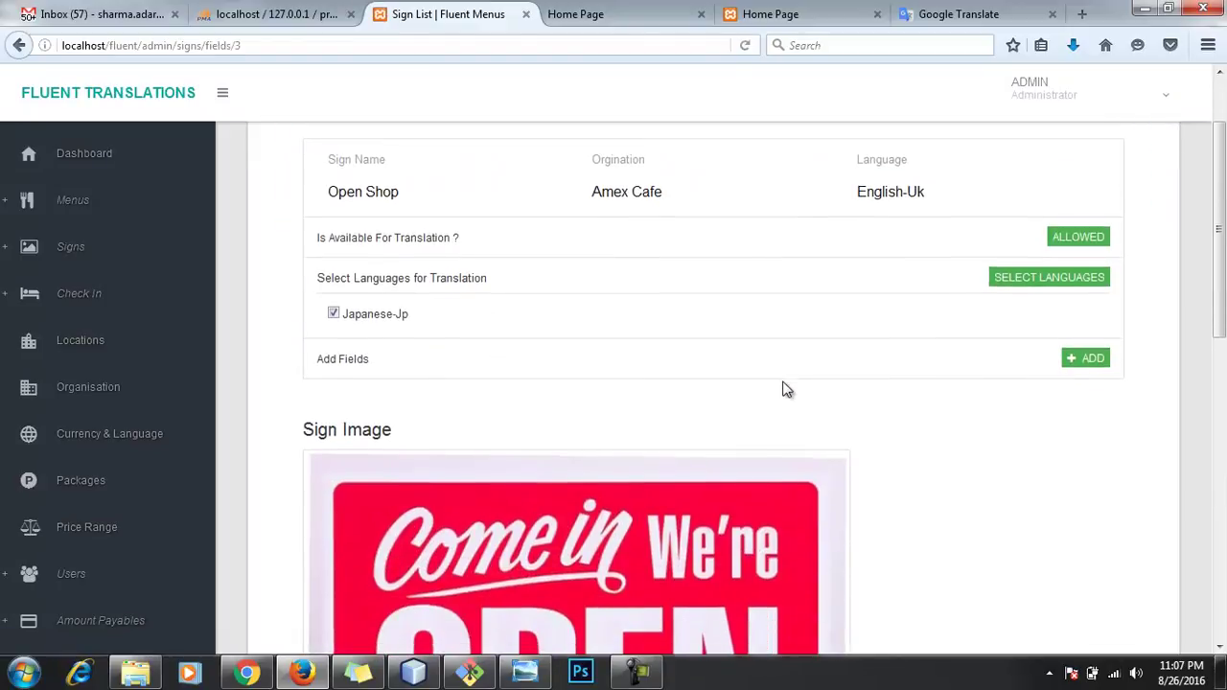
pyautogui.click(70, 247)
pyautogui.click(106, 313)
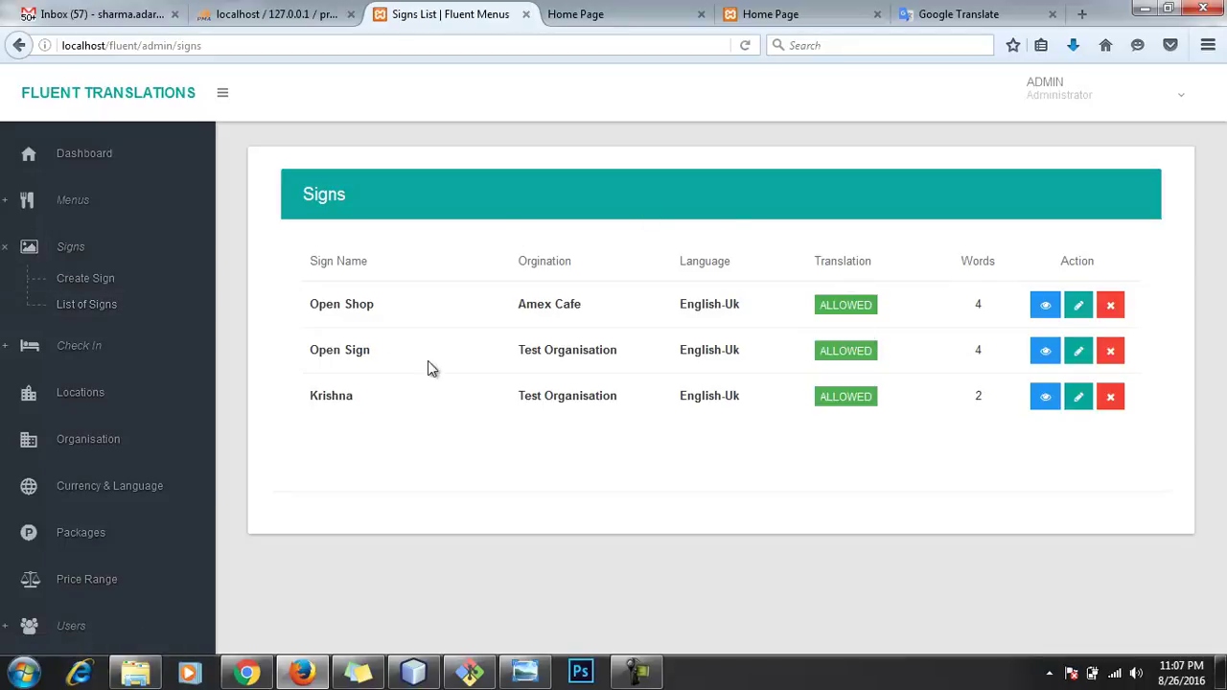
# Step: Log out of the admin account and log back in with the saved admin login
pyautogui.click(1140, 108)
pyautogui.click(1066, 226)
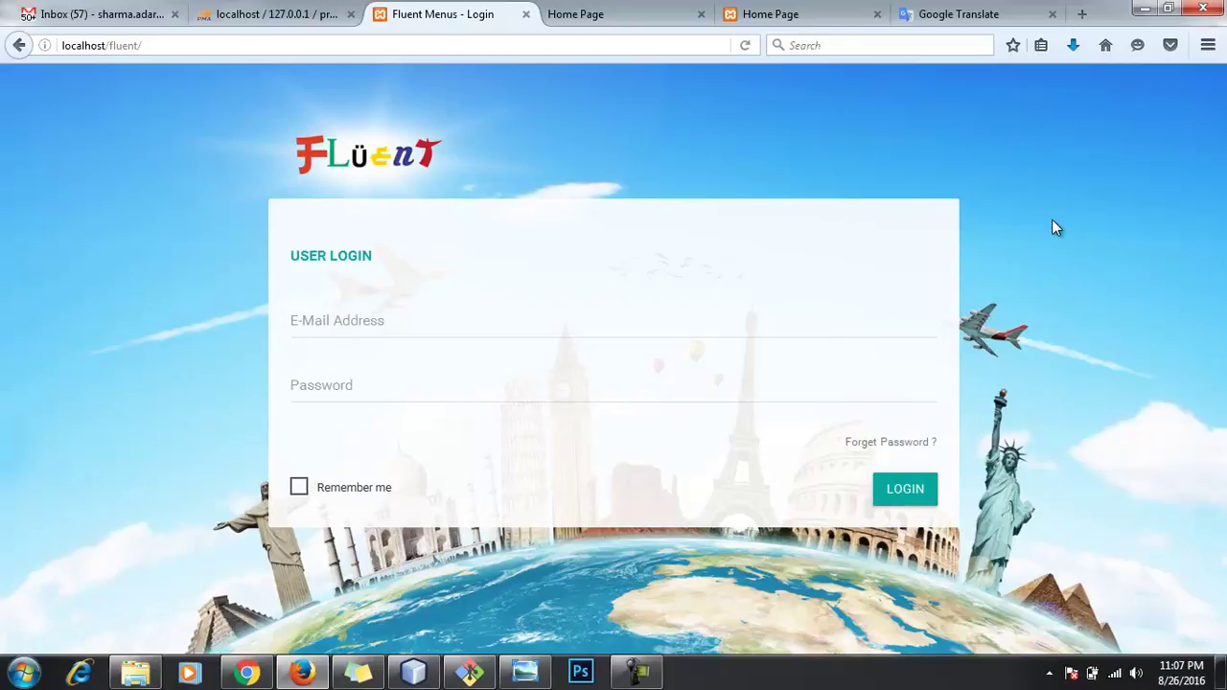
pyautogui.click(547, 326)
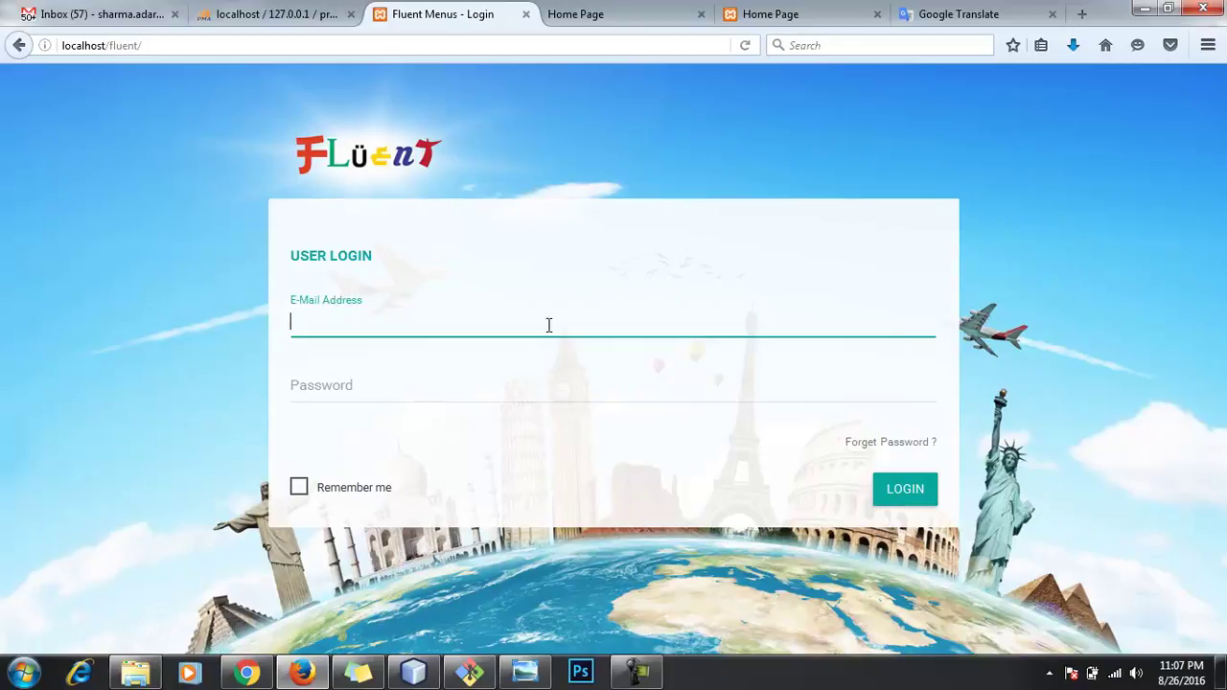
pyautogui.click(482, 347)
pyautogui.click(890, 489)
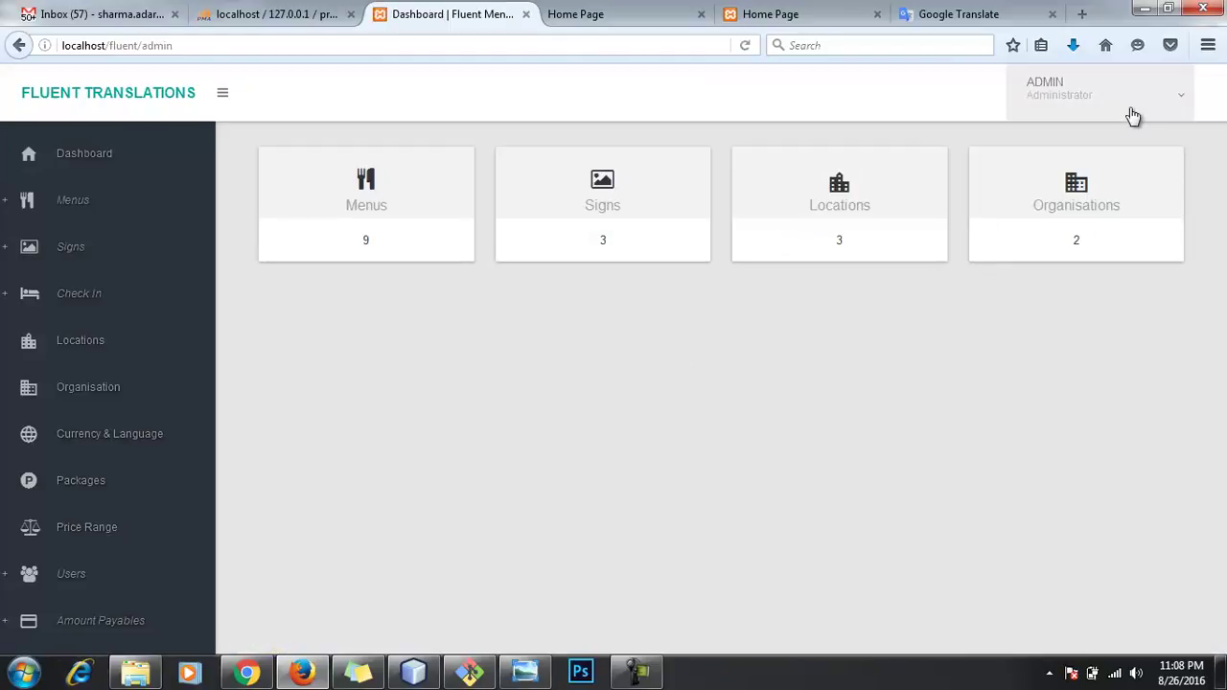
# Step: Log out again, sign in with the translator's saved login, and open the available signs
pyautogui.click(1117, 94)
pyautogui.click(1045, 225)
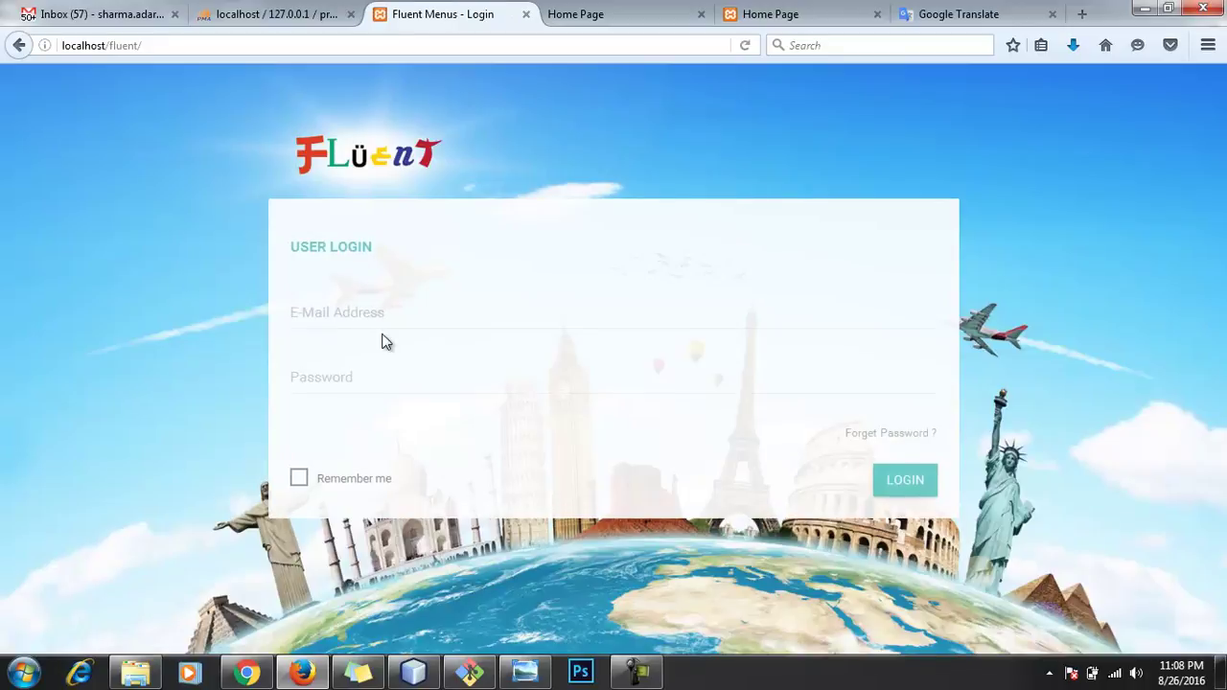
pyautogui.click(383, 321)
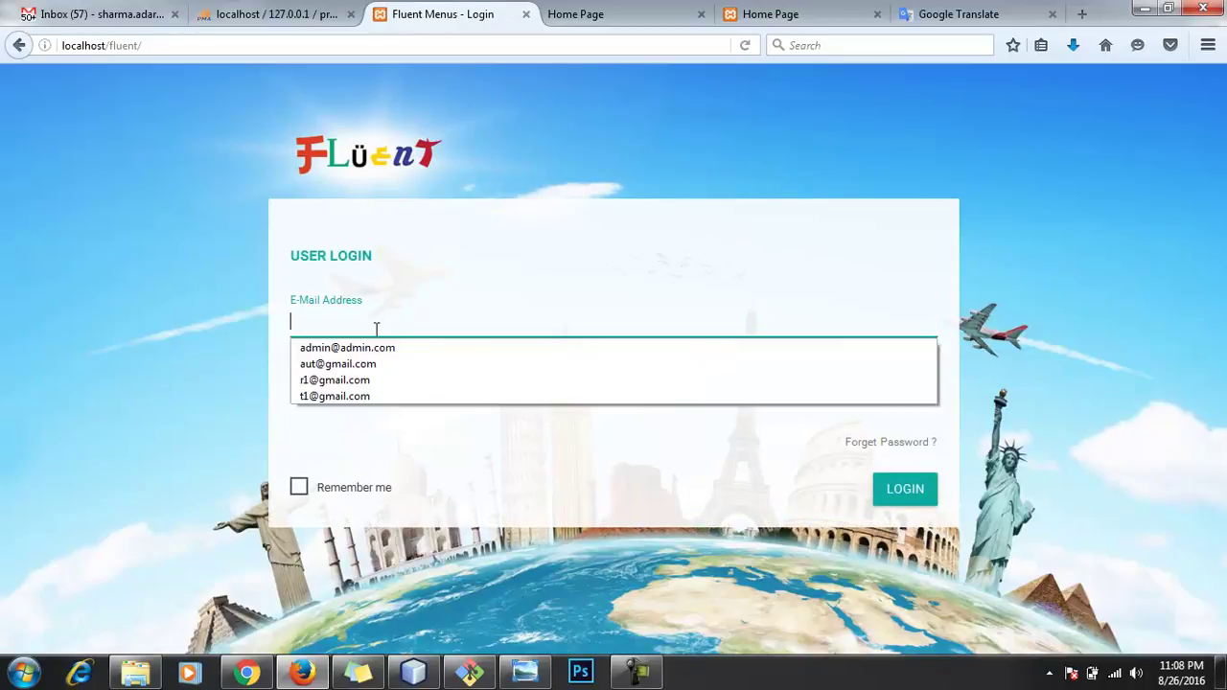
pyautogui.click(382, 396)
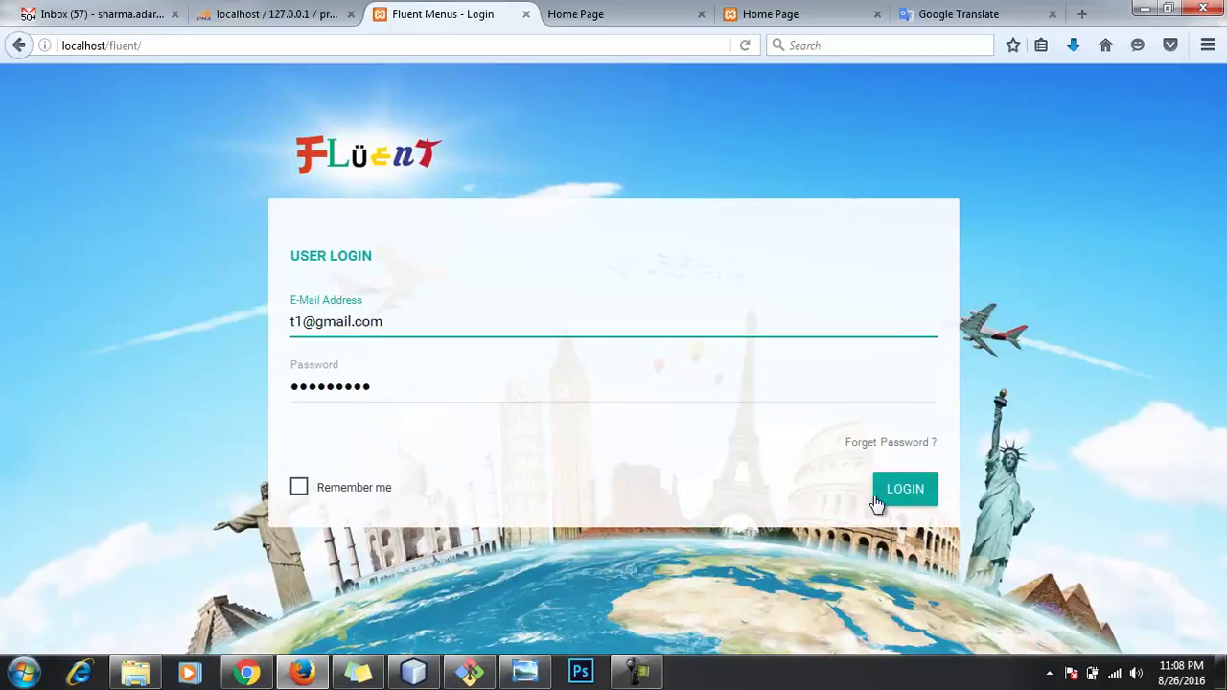
pyautogui.click(906, 492)
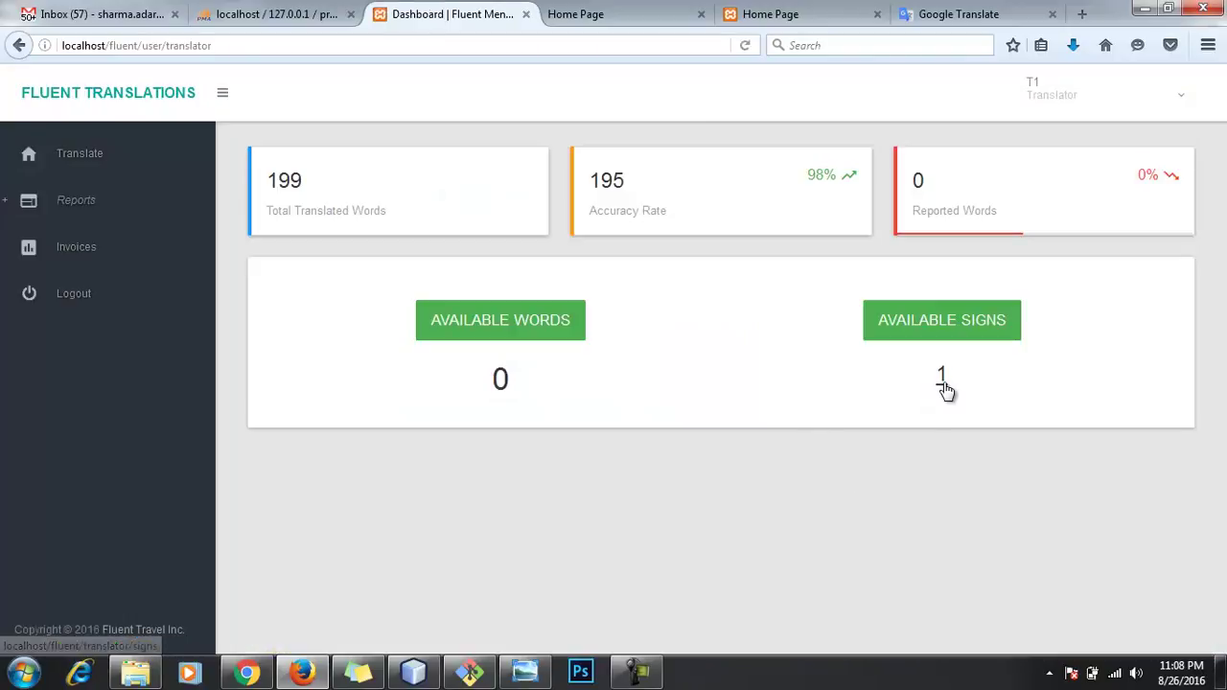
pyautogui.click(942, 379)
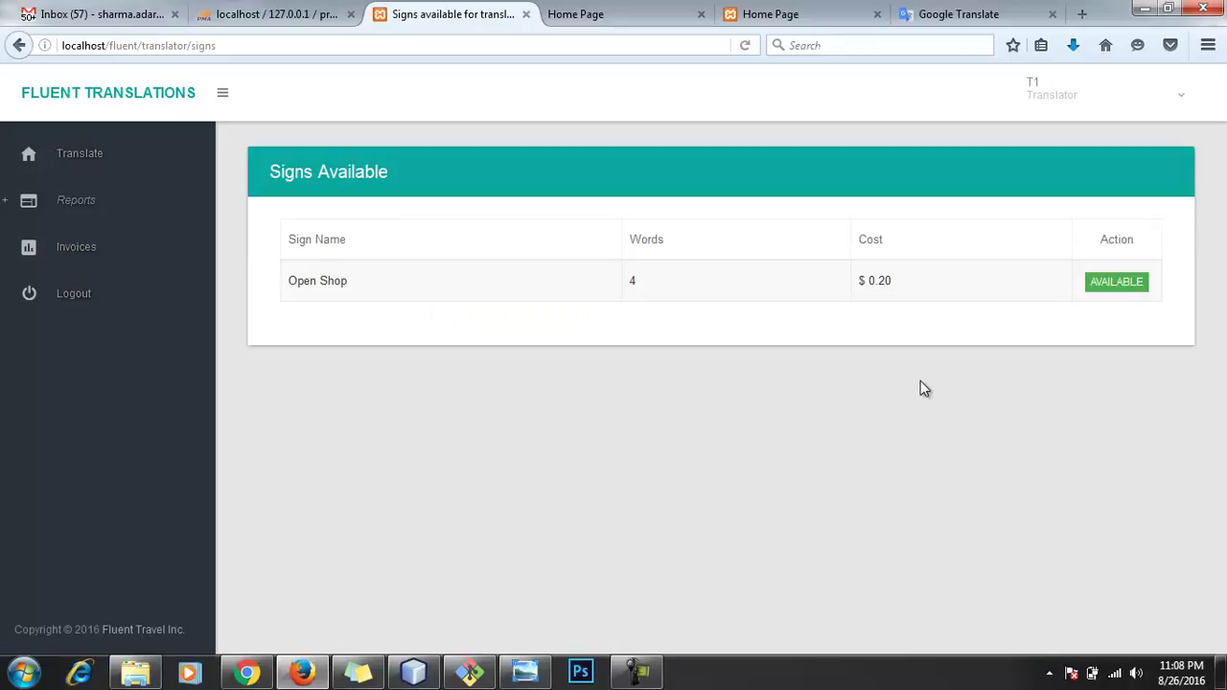
# Step: Start translating Open Shop and paste テスト翻訳 into the first field in italic
pyautogui.moveTo(290, 280); pyautogui.dragTo(367, 288)
pyautogui.click(415, 286)
pyautogui.click(1110, 294)
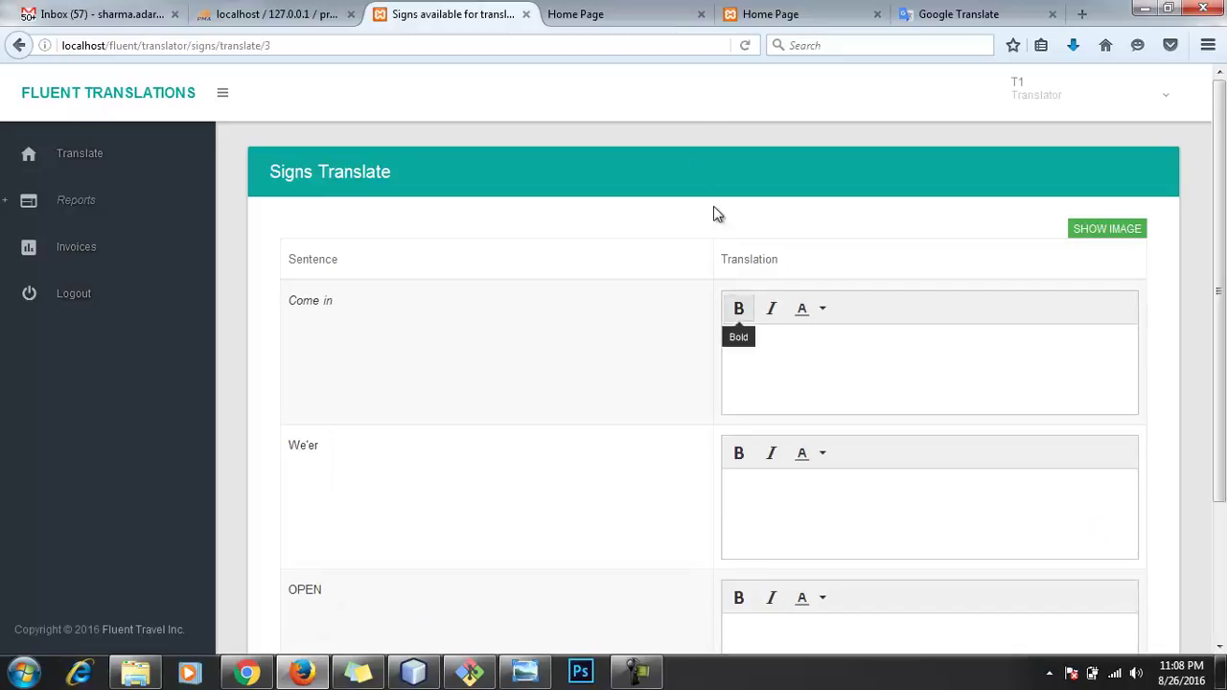
pyautogui.click(949, 15)
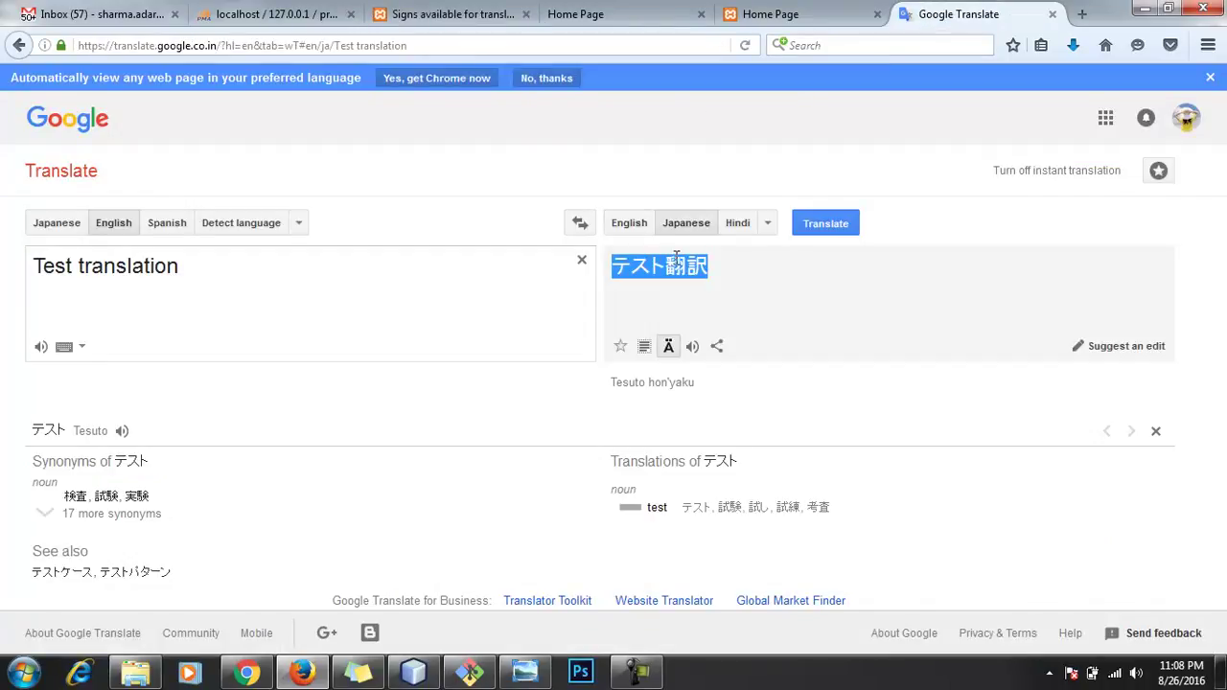
pyautogui.click(623, 13)
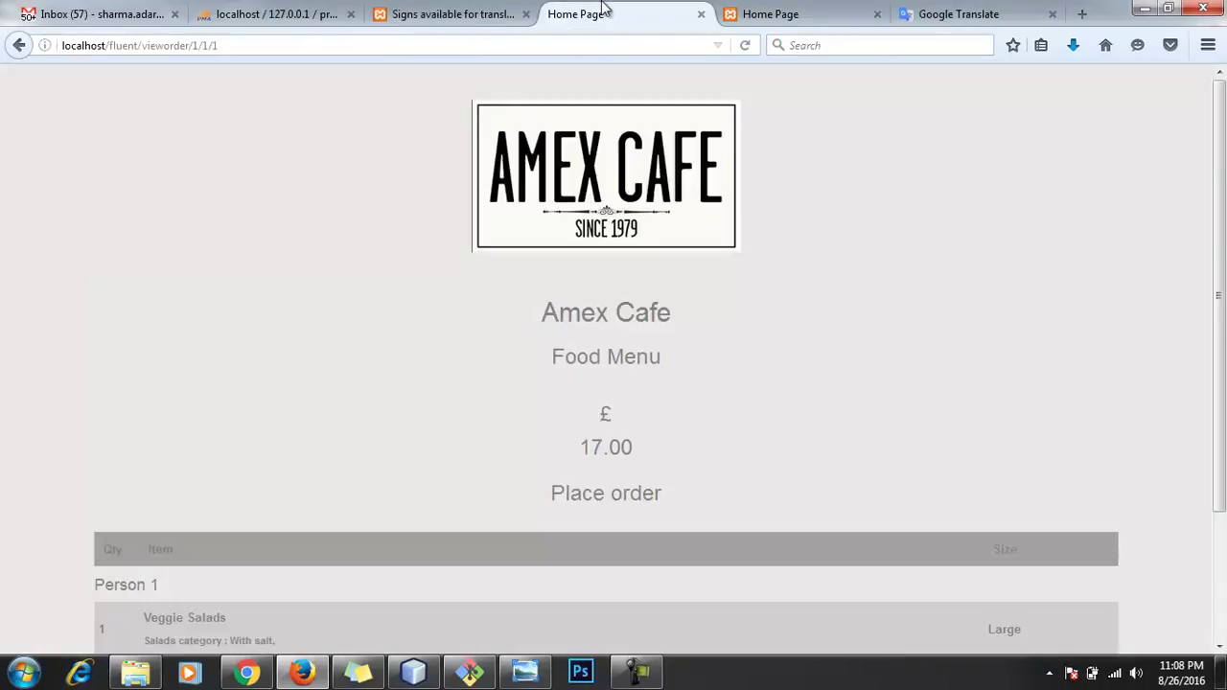
pyautogui.click(469, 12)
pyautogui.click(821, 357)
pyautogui.write('テスト翻訳')
pyautogui.moveTo(815, 345); pyautogui.dragTo(727, 339)
pyautogui.hotkey('ctrl', 'c')
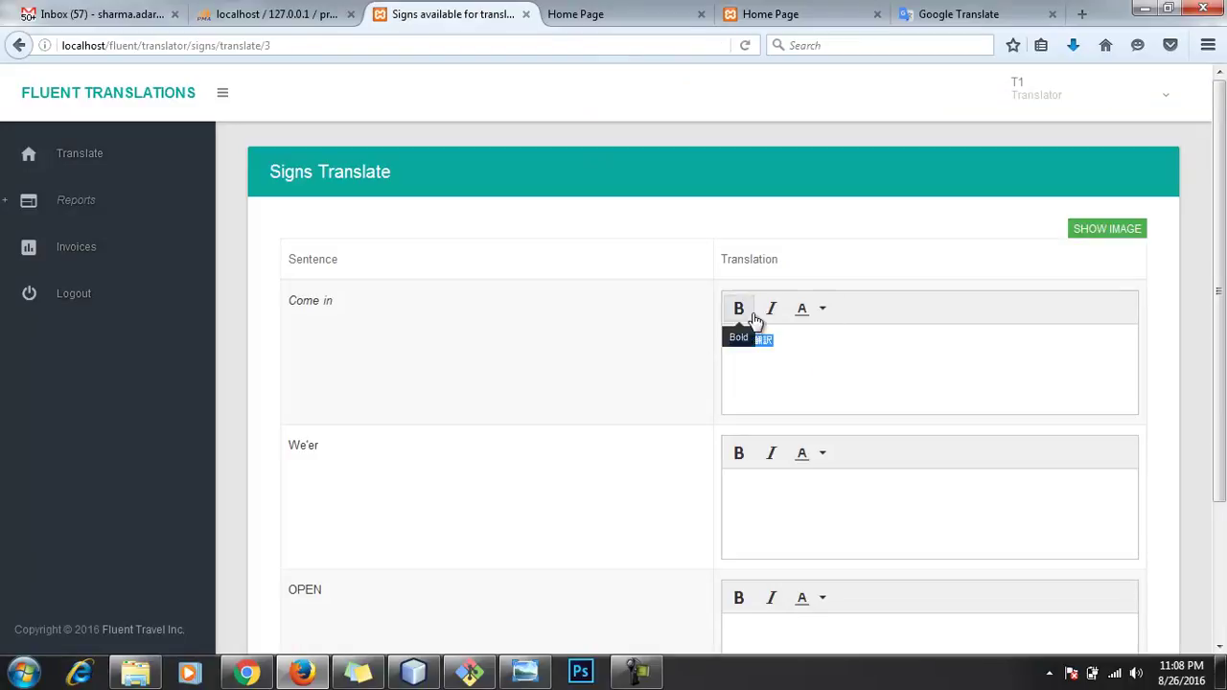
pyautogui.click(773, 311)
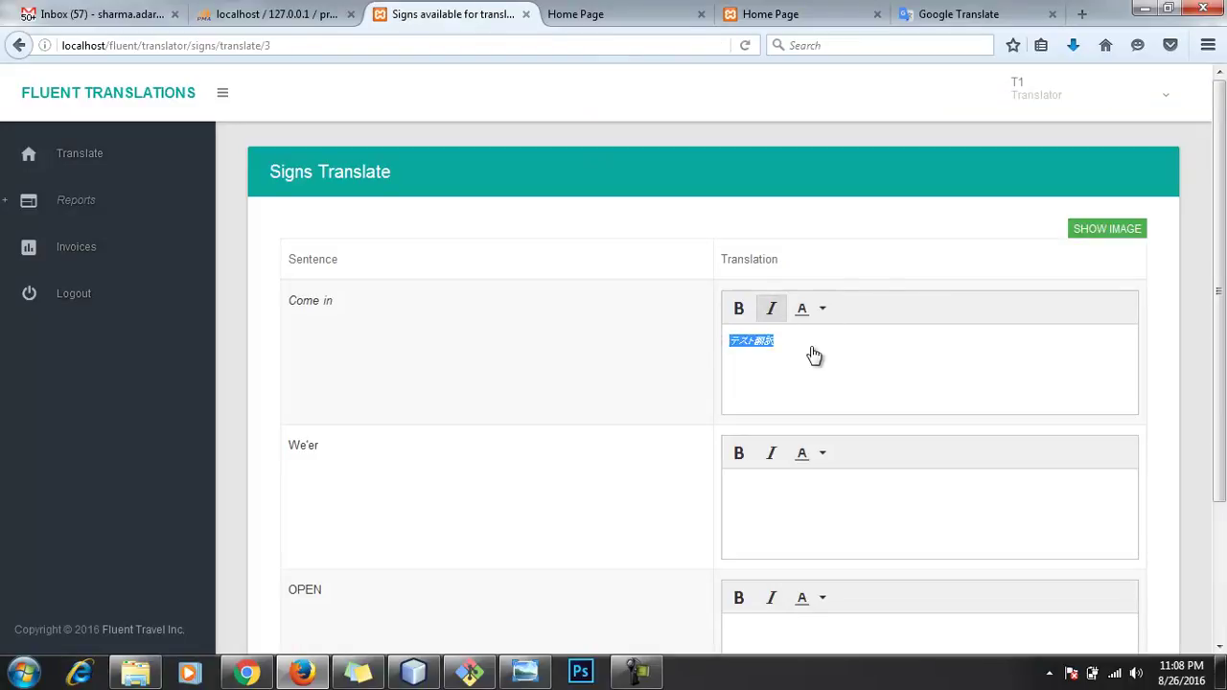
# Step: Paste テスト翻訳 into the second and third fields, bold the third, and submit
pyautogui.click(816, 483)
pyautogui.hotkey('ctrl', 'v')
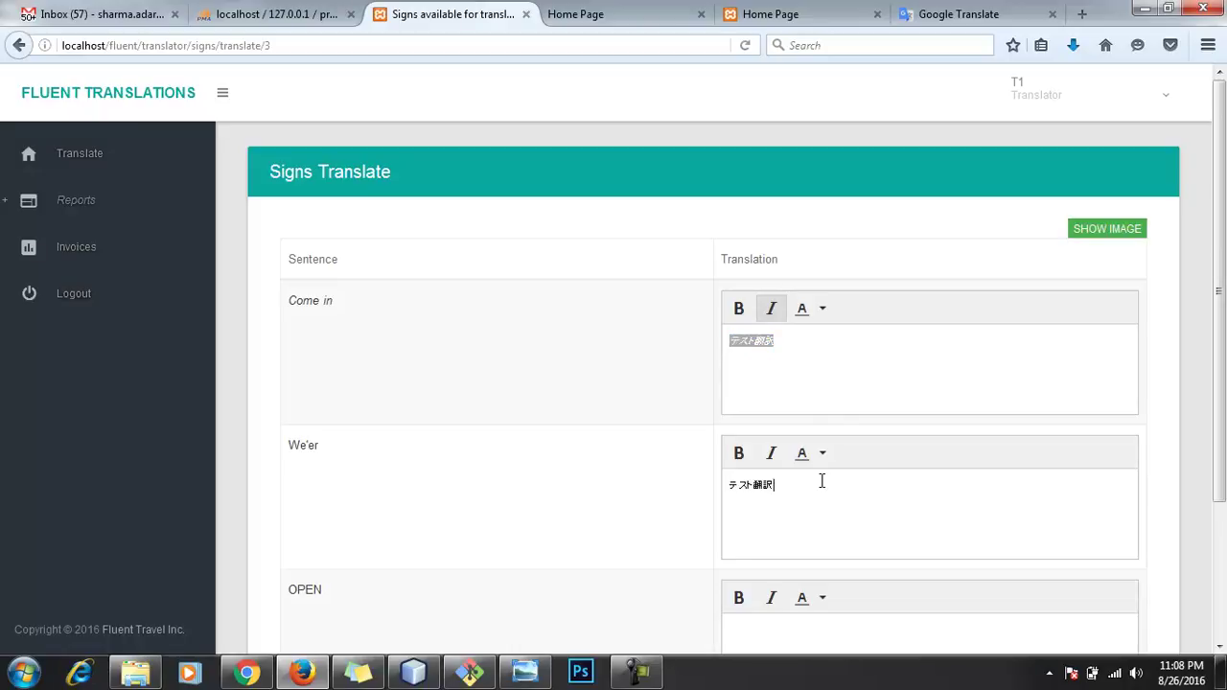
pyautogui.click(838, 628)
pyautogui.hotkey('ctrl', 'v')
pyautogui.moveTo(791, 627); pyautogui.dragTo(687, 636)
pyautogui.click(738, 597)
pyautogui.click(832, 625)
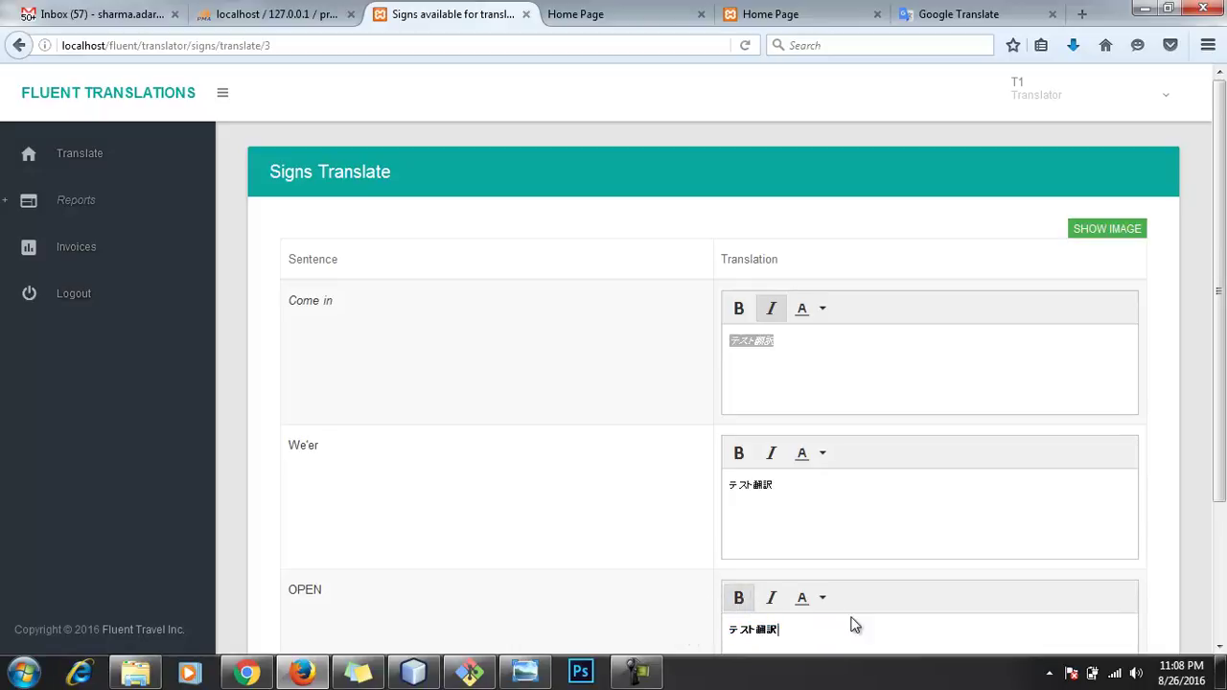
pyautogui.scroll(-3, 1141, 540)
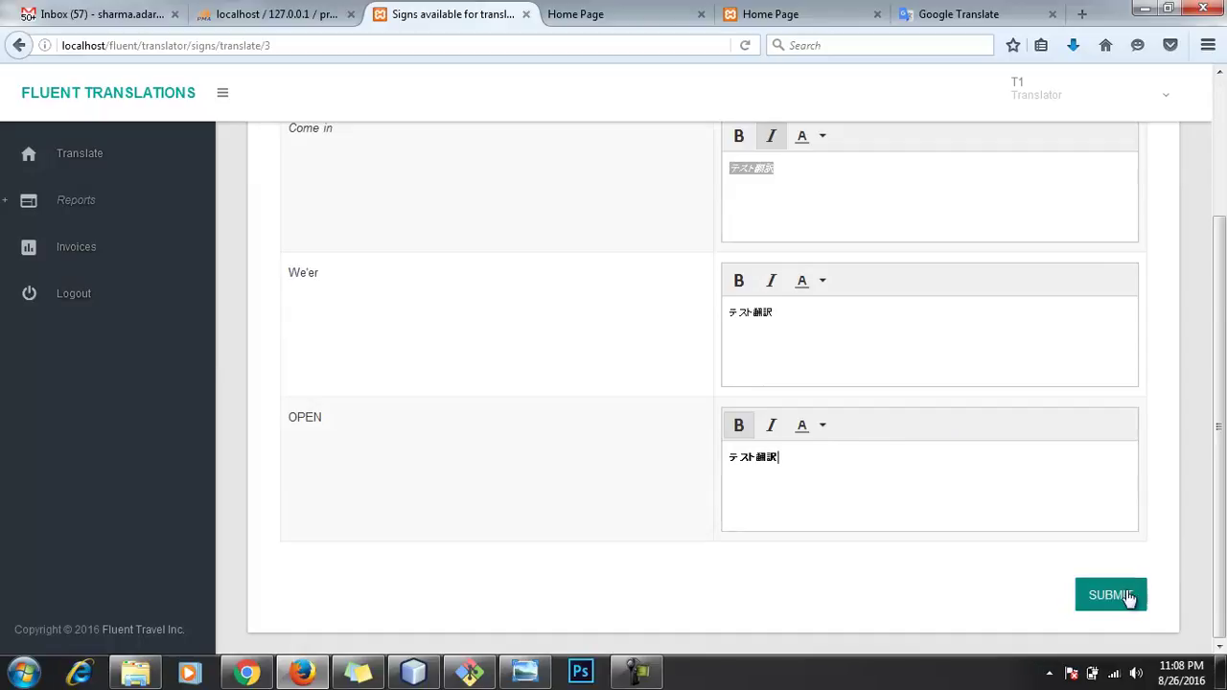
pyautogui.click(1115, 598)
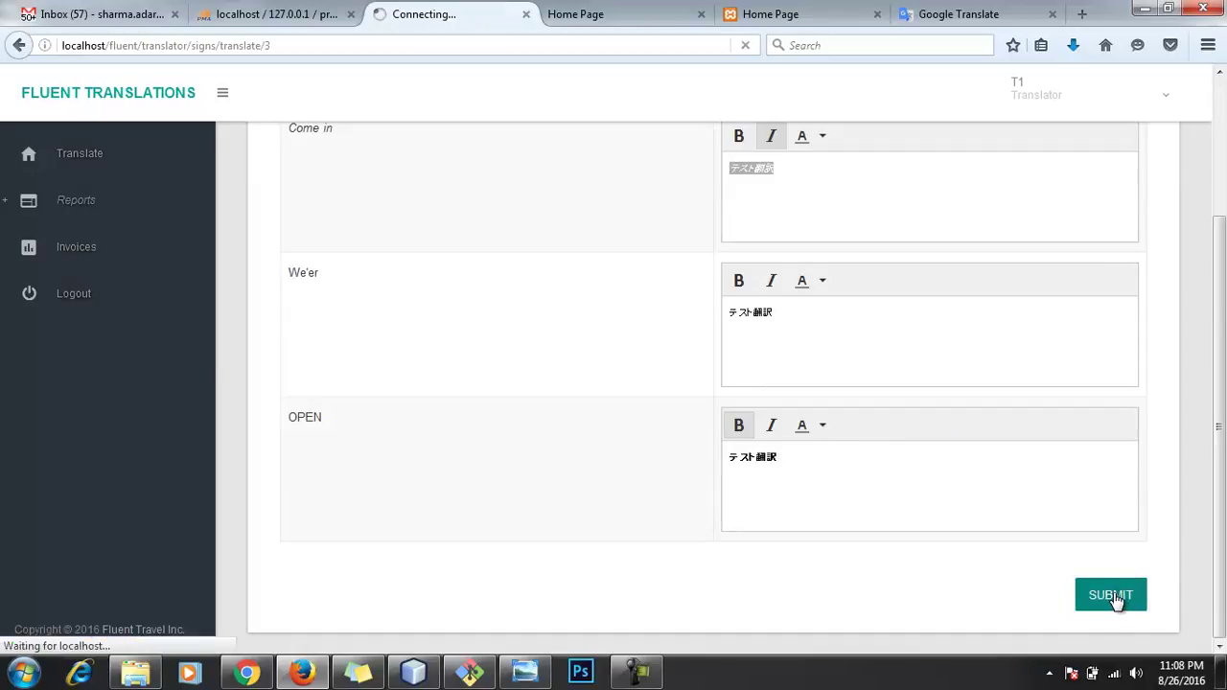
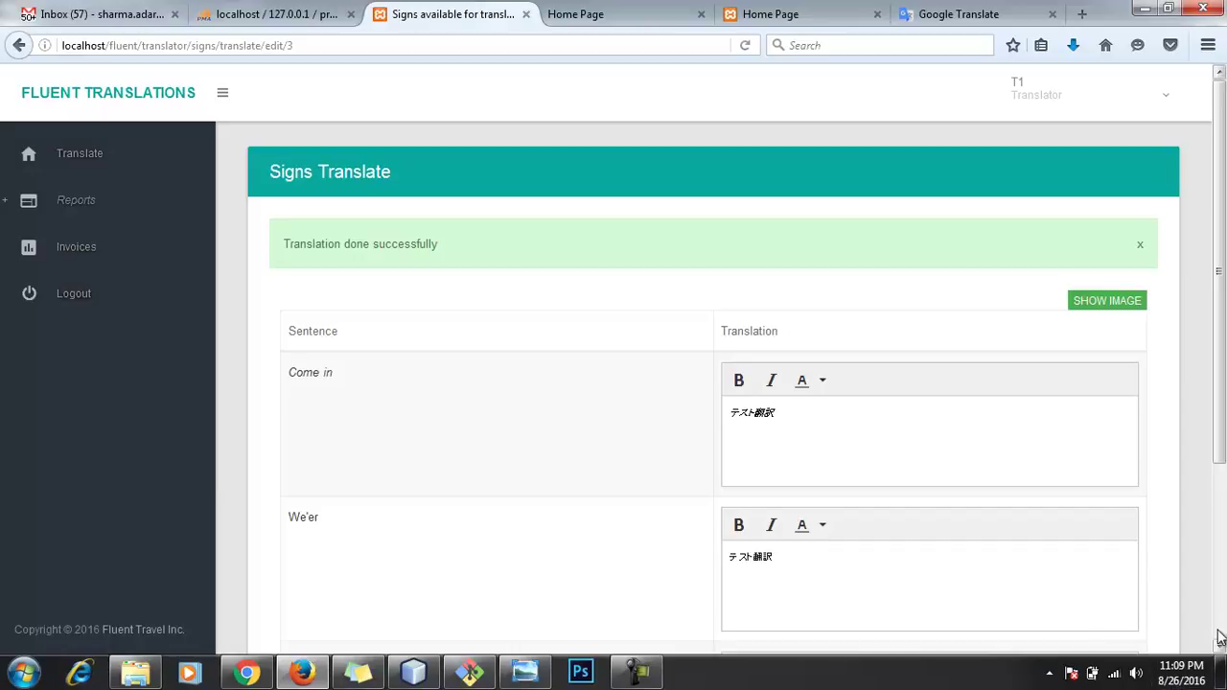
# Step: Return to the Signs Available list, with Open Shop at 4 words and $0.20, and log out T1
pyautogui.scroll(-5, 1220, 364)
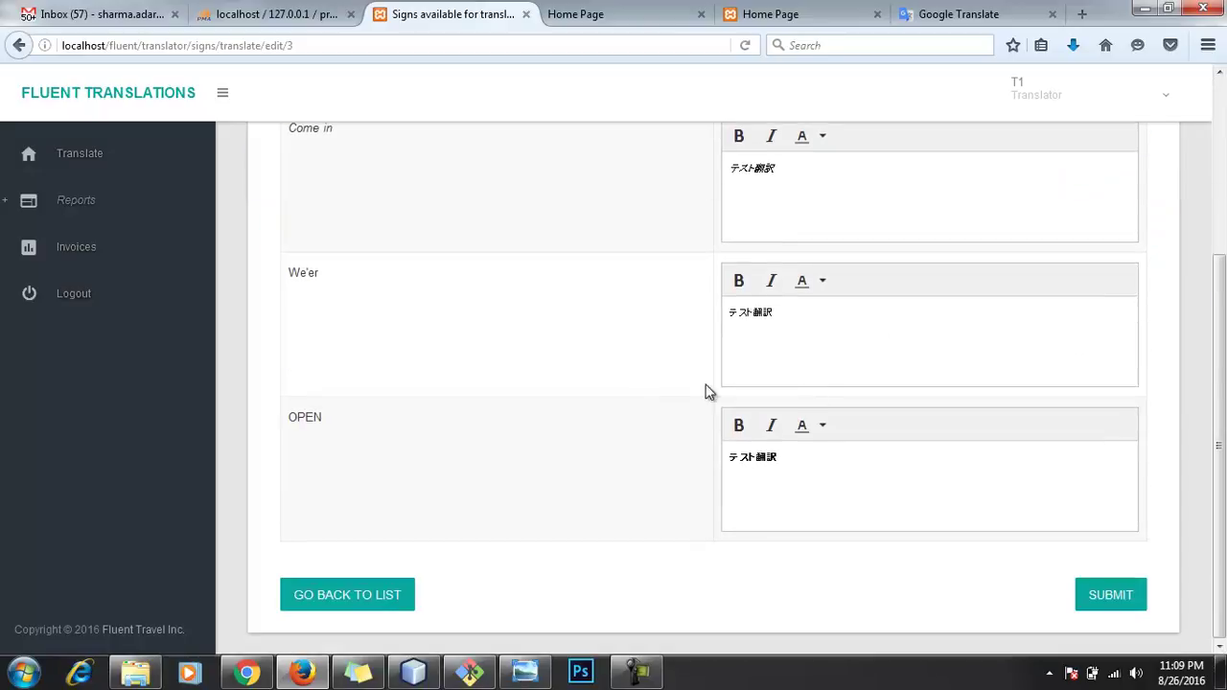
pyautogui.click(370, 592)
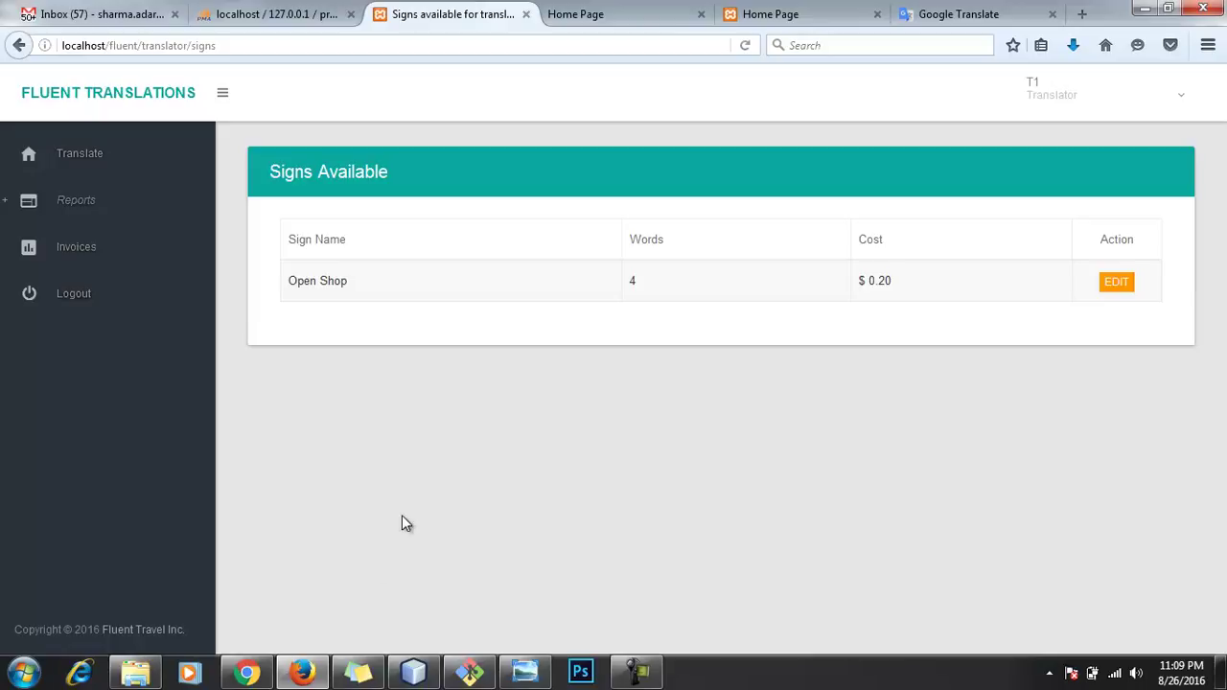
pyautogui.click(1153, 95)
pyautogui.click(1105, 214)
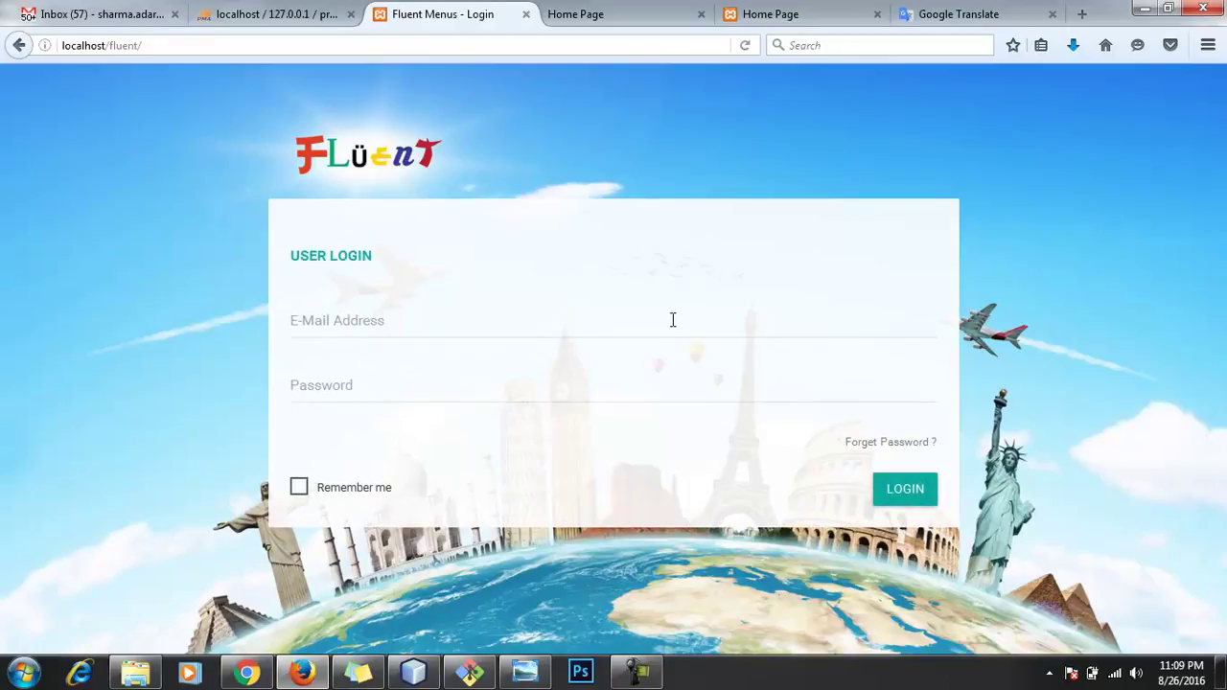
# Step: Log in as the reviewer with the saved e-mail and password
pyautogui.click(673, 320)
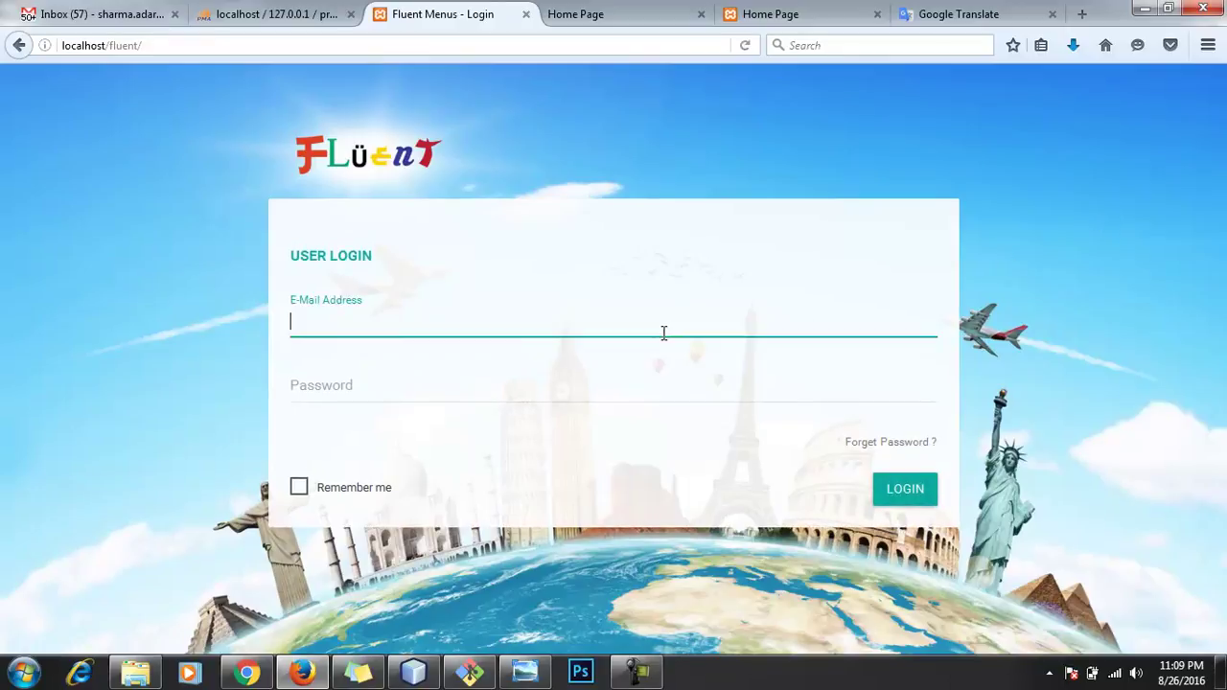
pyautogui.click(509, 381)
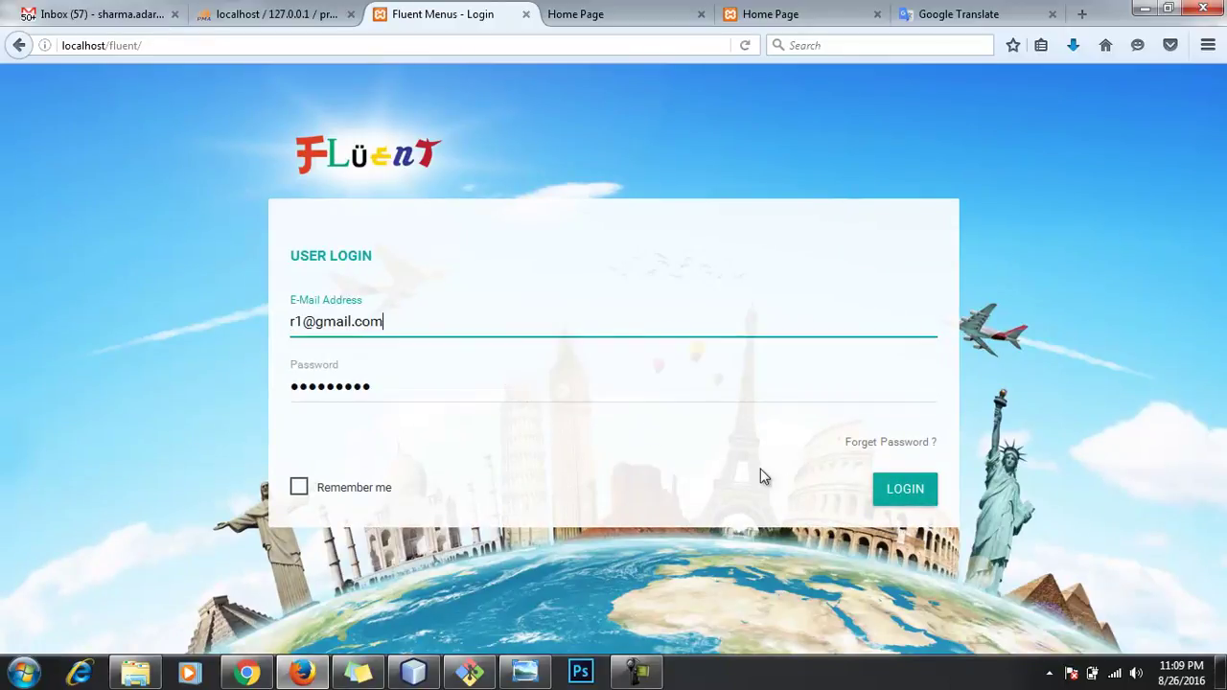
pyautogui.click(887, 490)
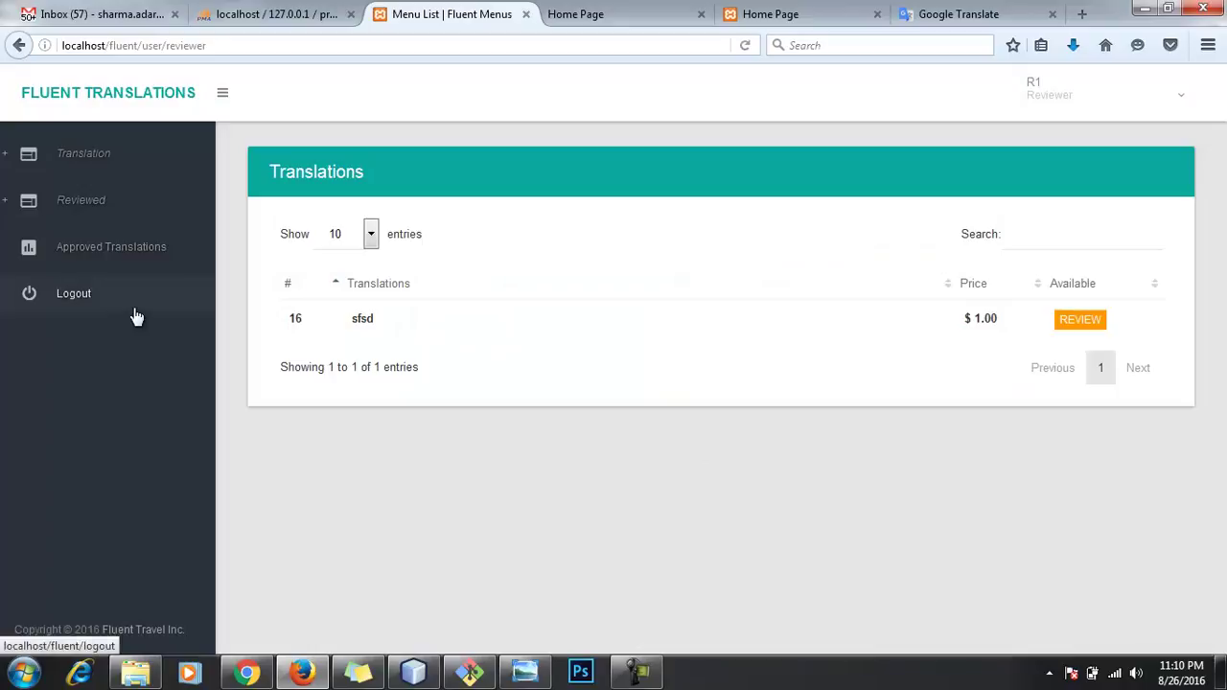
# Step: Go to Translation > Signs and open the Open Shop sign for review
pyautogui.click(14, 168)
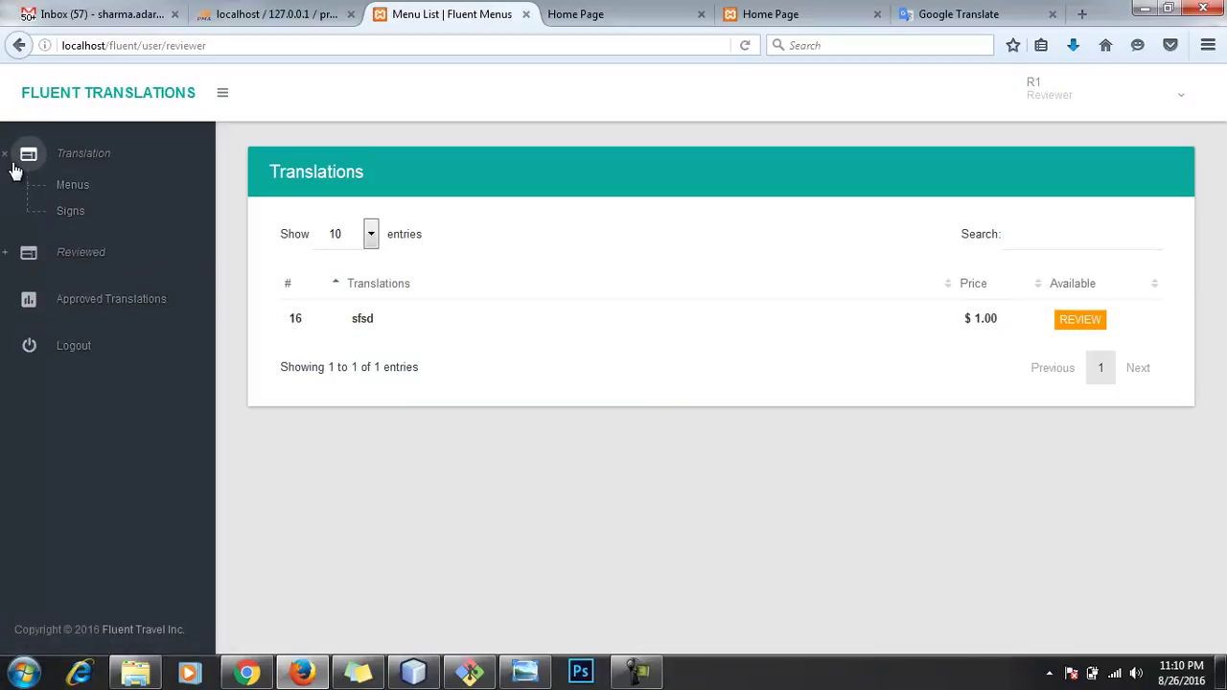
pyautogui.click(66, 216)
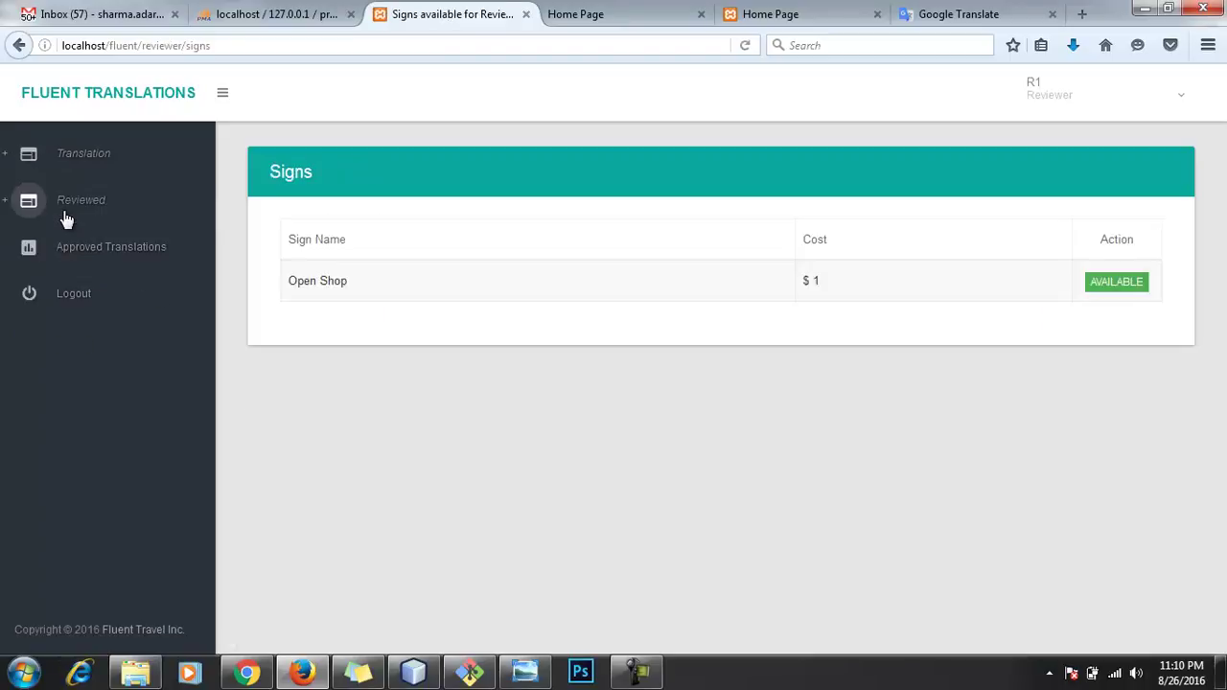
pyautogui.moveTo(290, 287); pyautogui.dragTo(984, 286)
pyautogui.click(986, 288)
pyautogui.click(1093, 288)
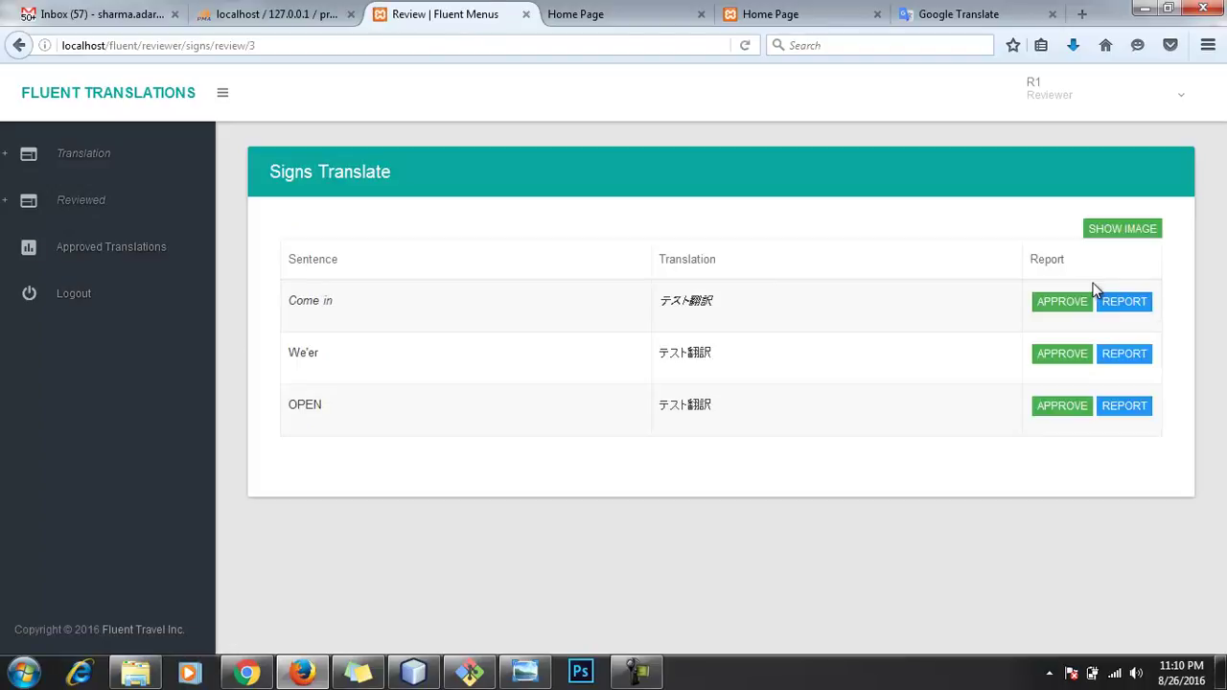
# Step: Approve the Come in and We'er translations, confirming each approval notice
pyautogui.click(1063, 303)
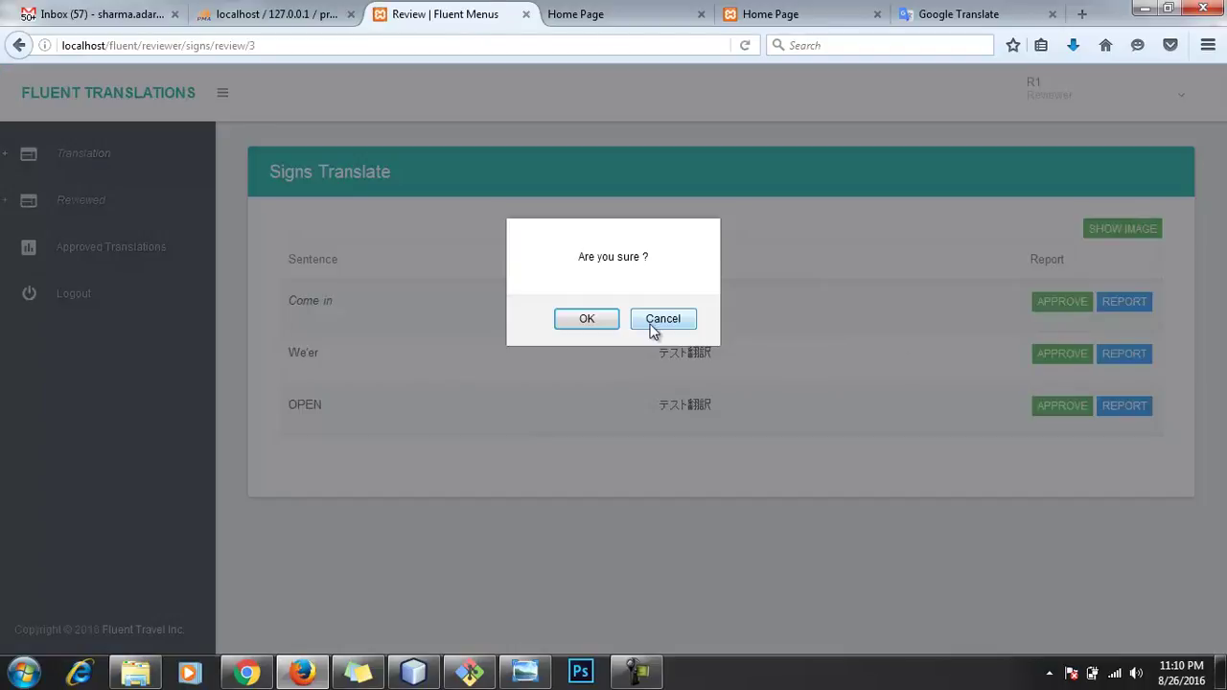
pyautogui.click(600, 320)
pyautogui.click(1046, 354)
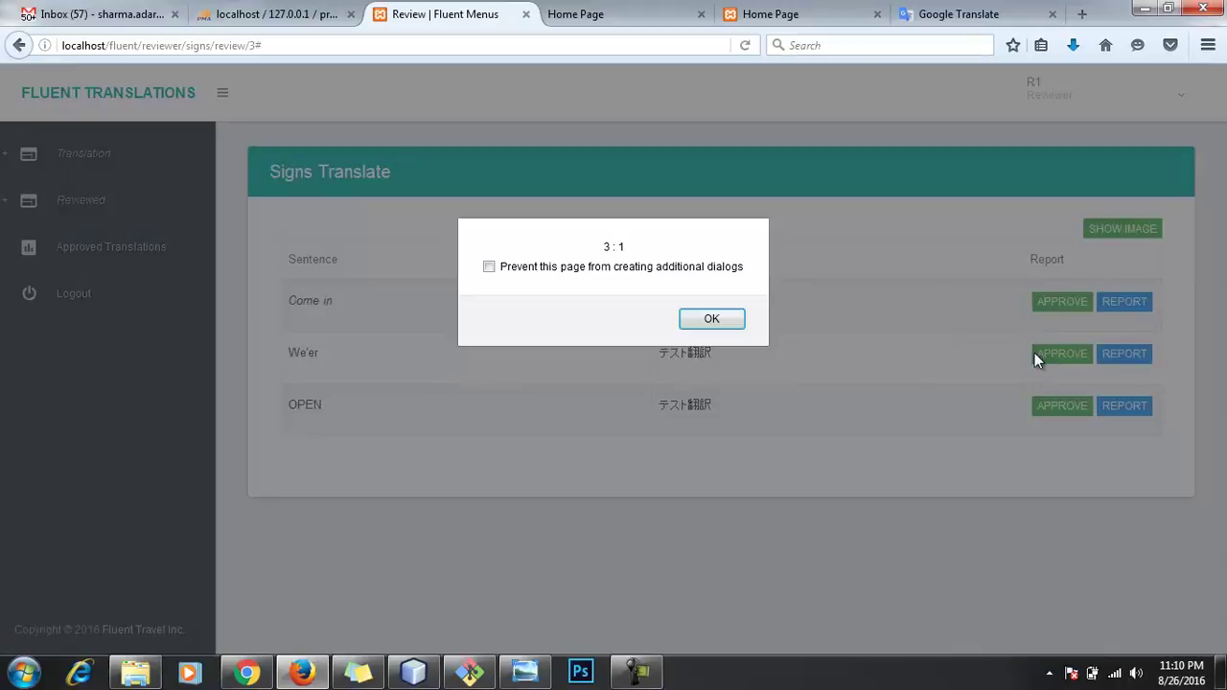
pyautogui.click(719, 321)
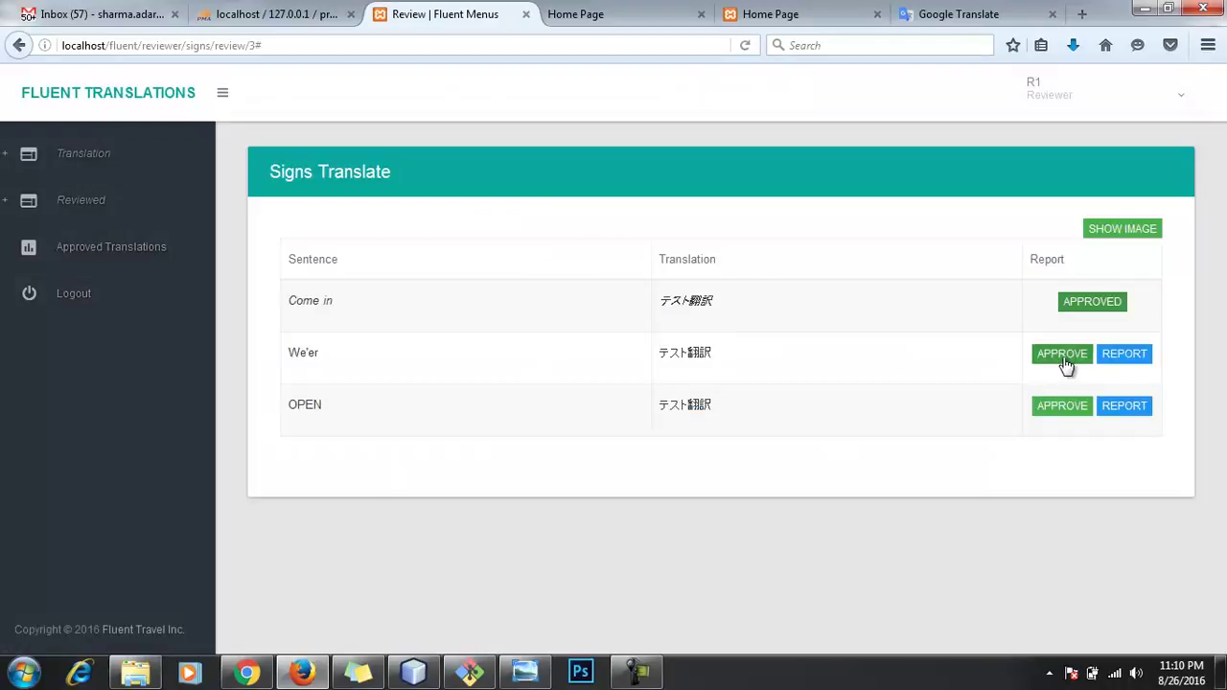
pyautogui.click(1060, 369)
pyautogui.click(649, 320)
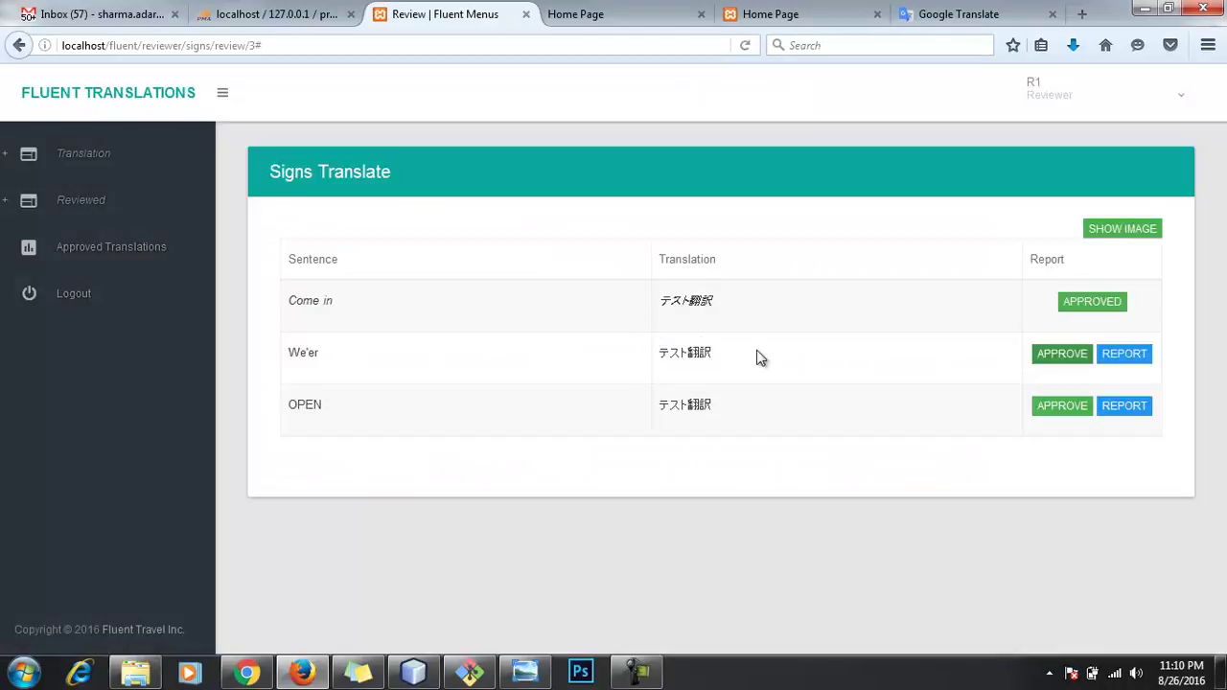
pyautogui.click(705, 321)
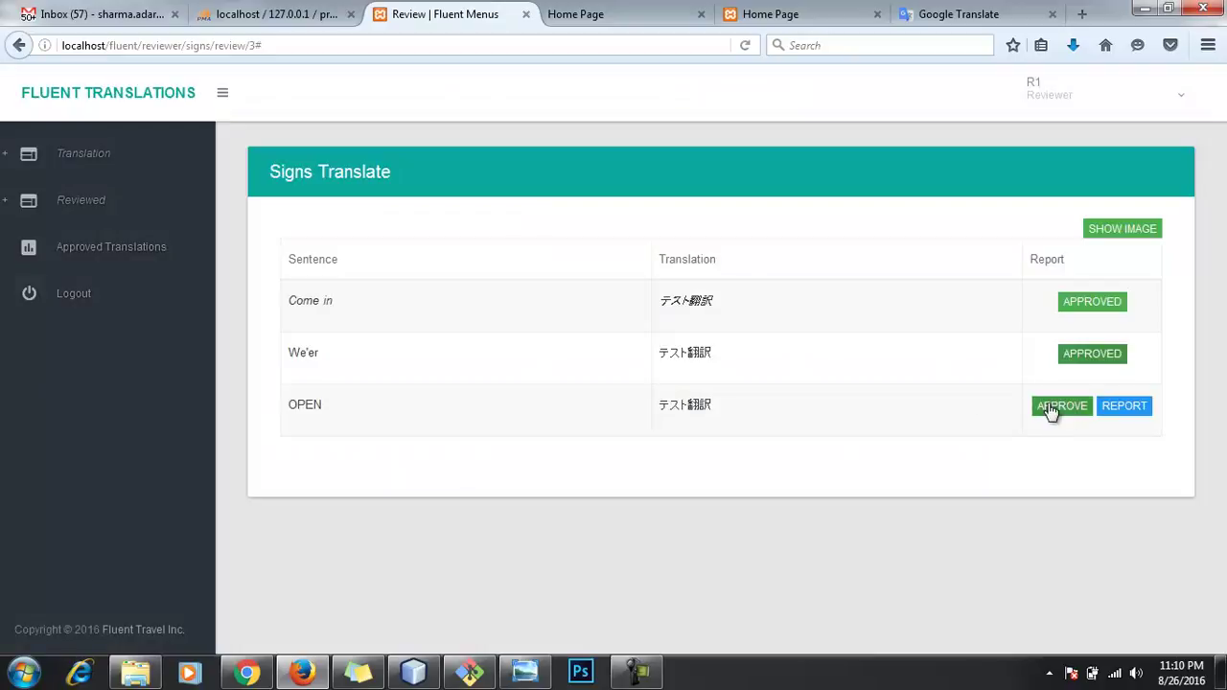
# Step: Approve the OPEN translation and submit the completed Open Shop review
pyautogui.click(1055, 406)
pyautogui.click(654, 320)
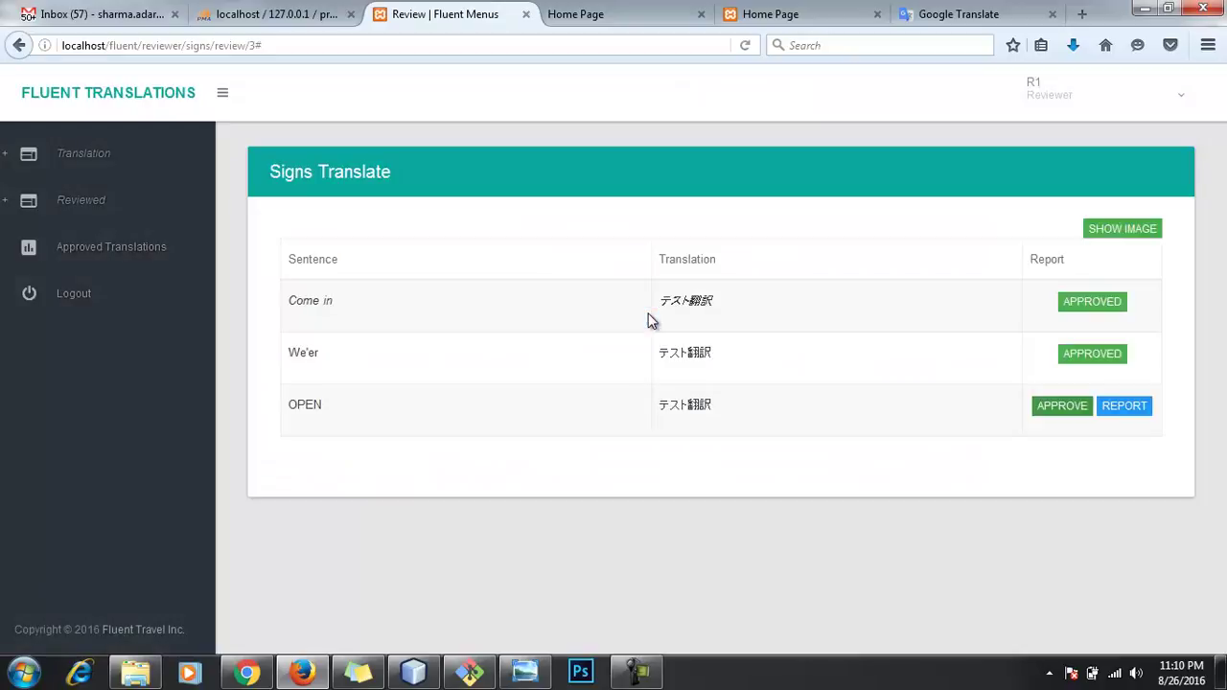
pyautogui.click(714, 322)
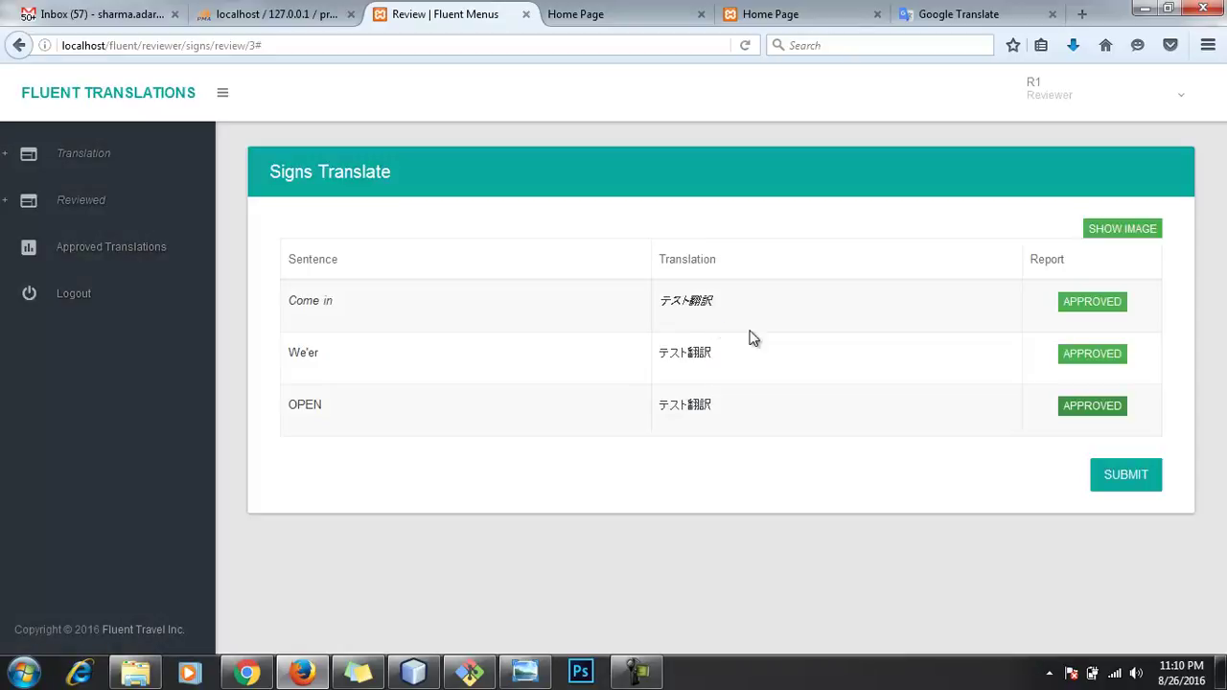
pyautogui.click(1117, 476)
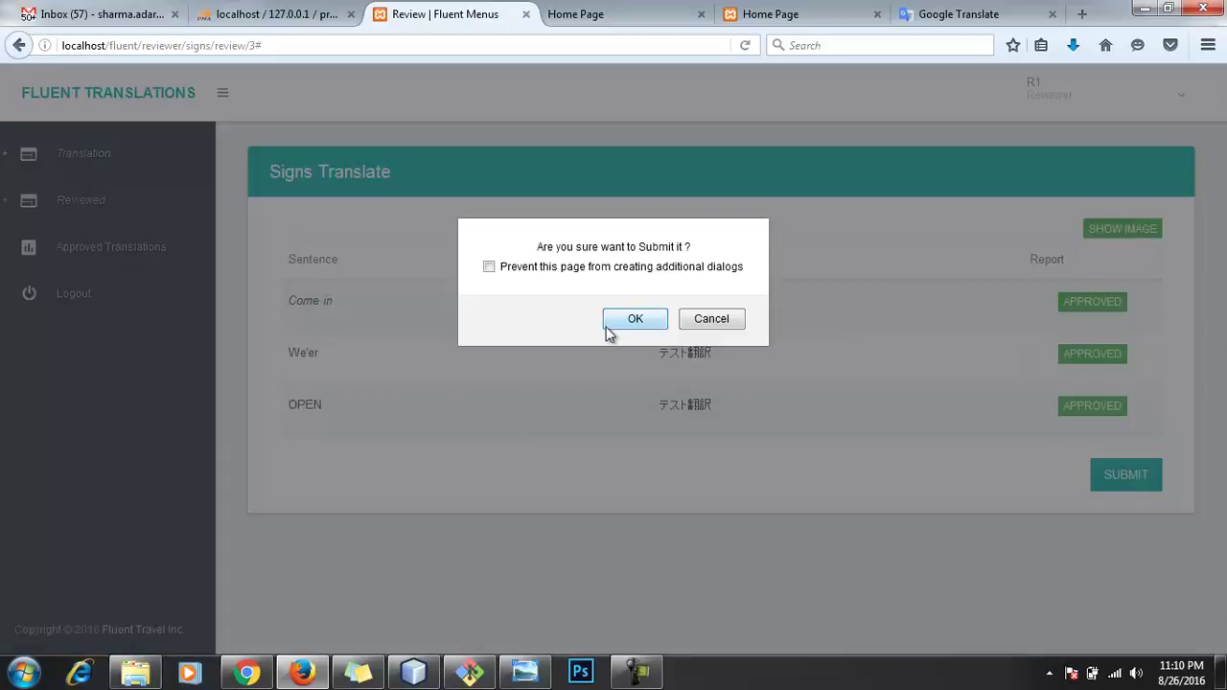
pyautogui.click(642, 324)
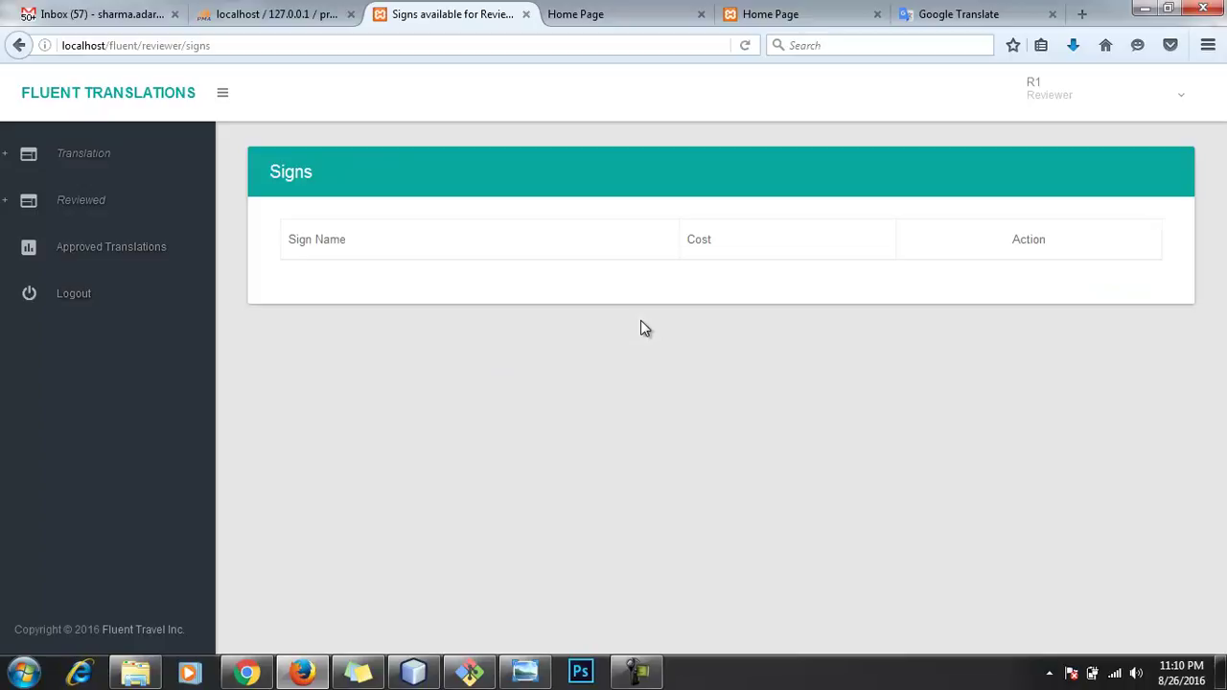
# Step: Log out the R1 reviewer and log back in with the saved administrator e-mail
pyautogui.click(1073, 91)
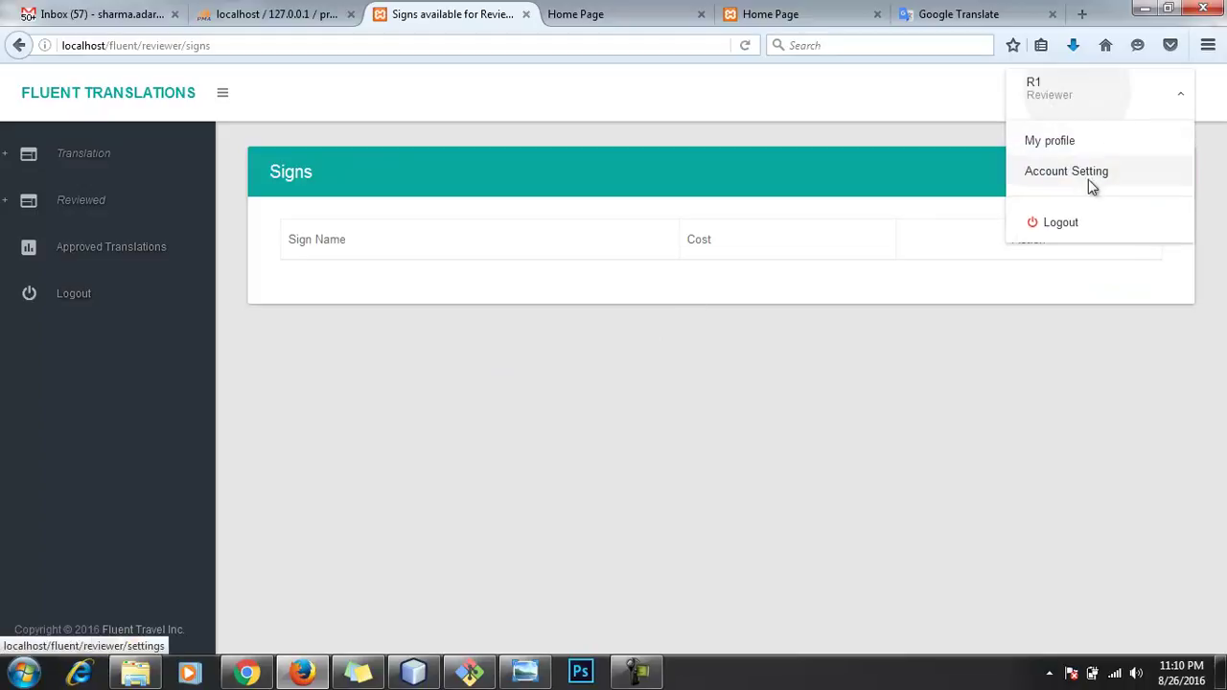
pyautogui.click(1071, 221)
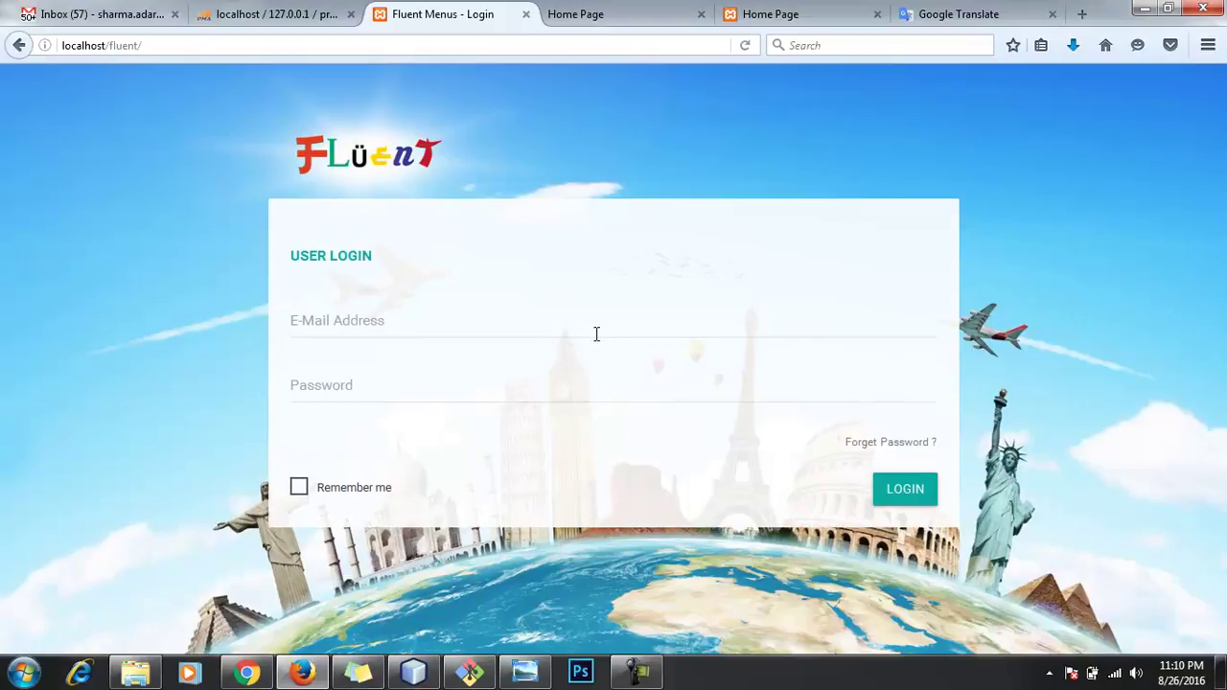
pyautogui.click(596, 328)
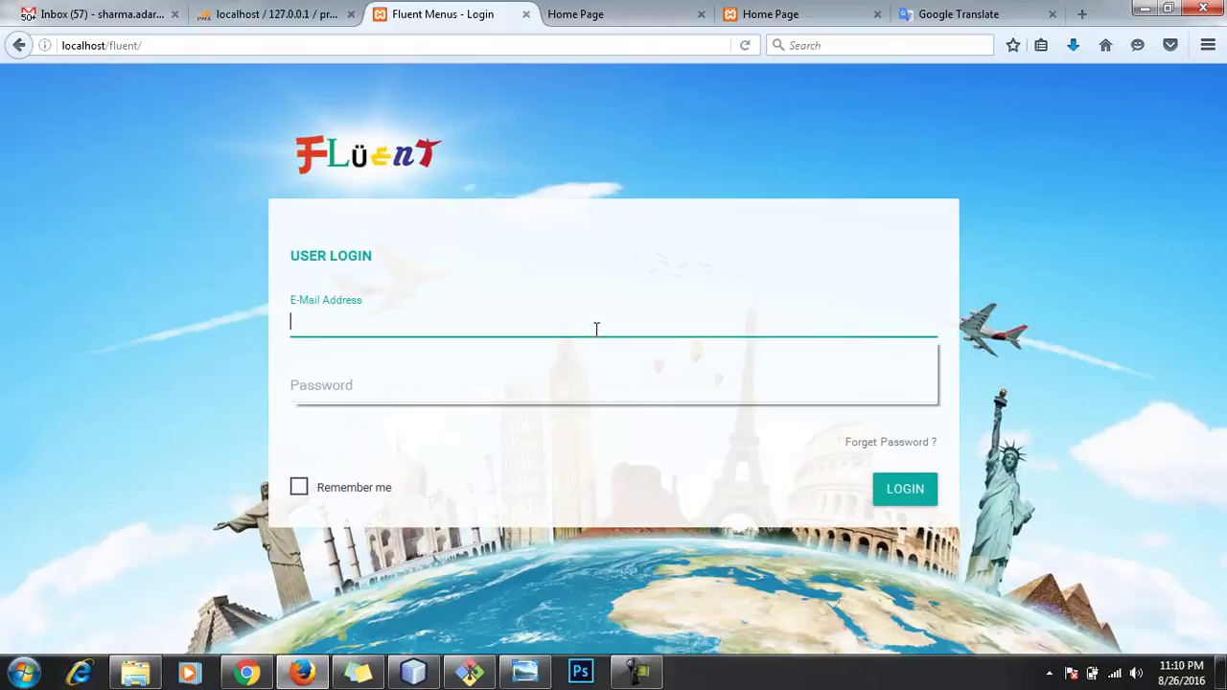
pyautogui.click(597, 329)
pyautogui.click(512, 349)
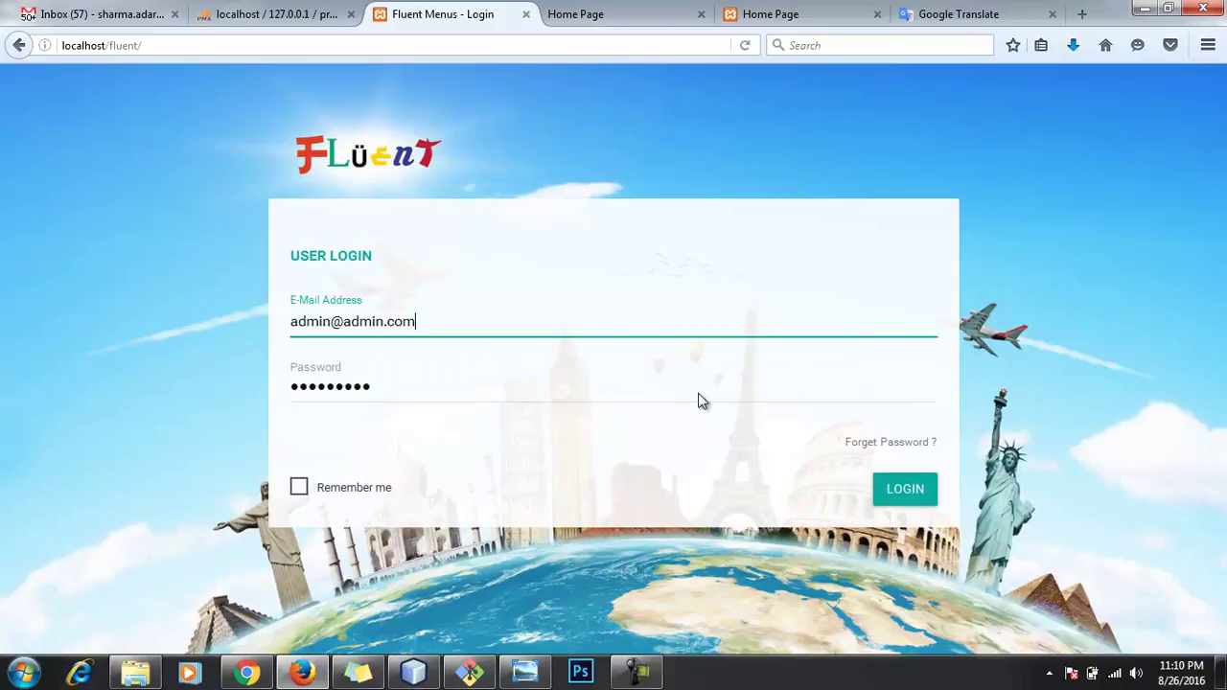
pyautogui.click(912, 491)
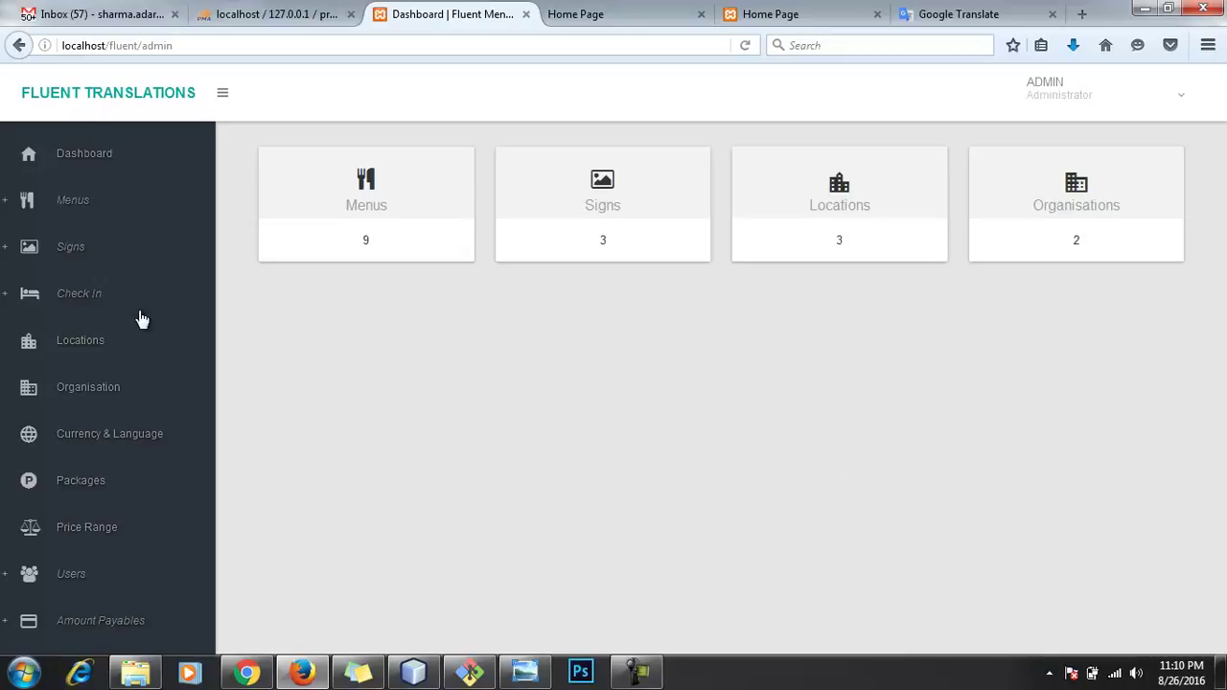
# Step: View the Open Shop sign's details and three sign fields, then show Users > Users
pyautogui.click(84, 251)
pyautogui.click(85, 305)
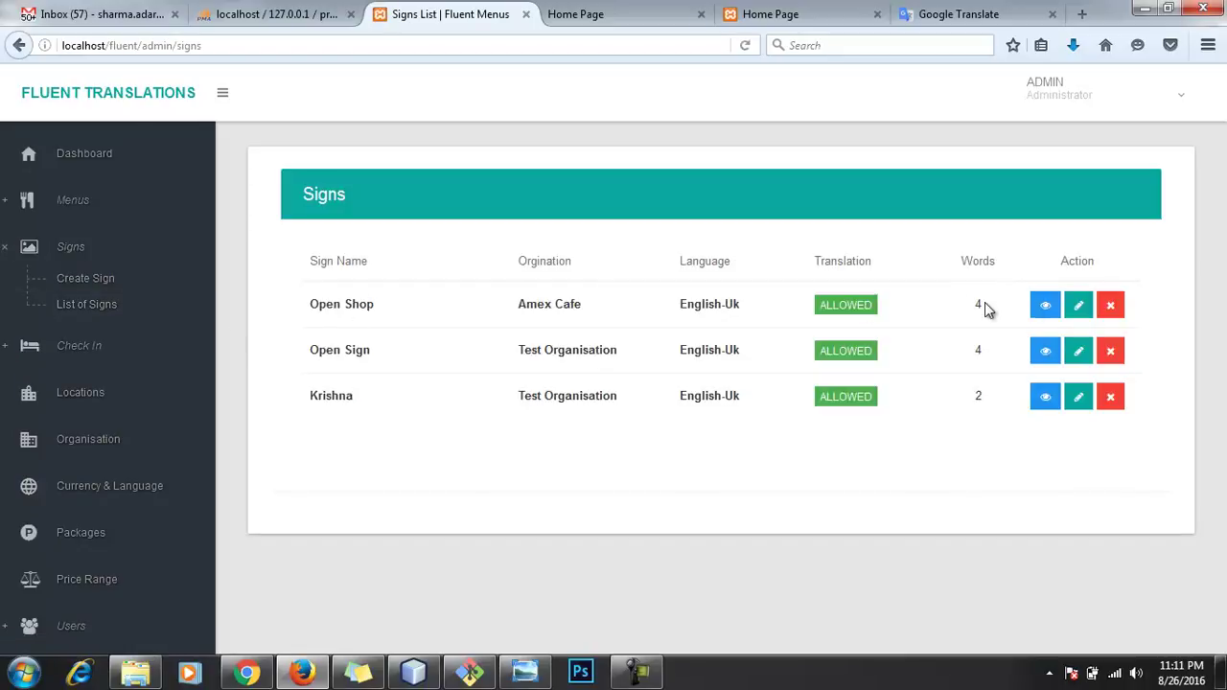
pyautogui.click(1043, 306)
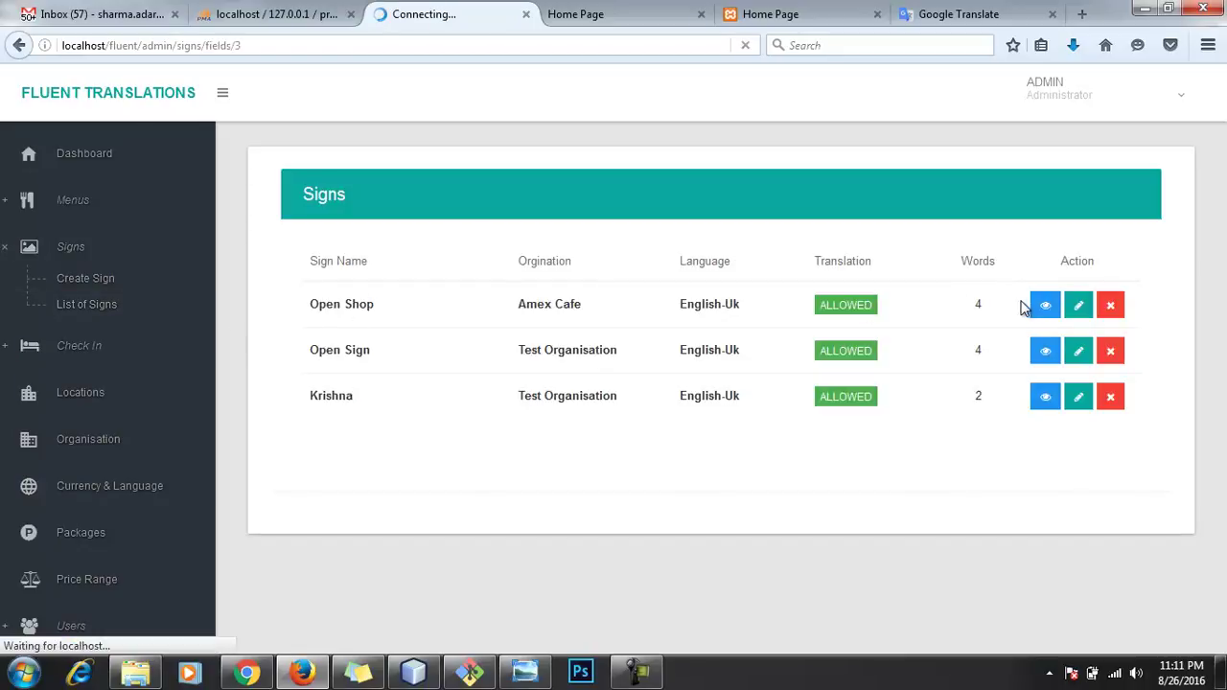
pyautogui.scroll(-10, 710, 448)
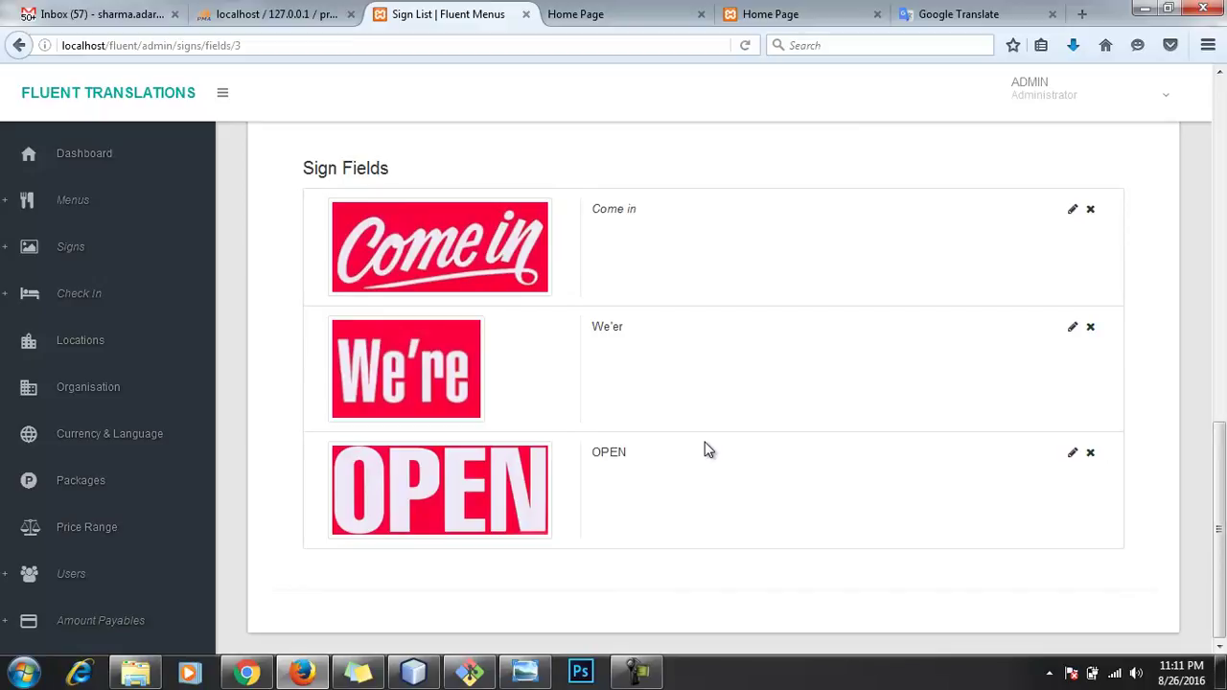
pyautogui.click(107, 575)
pyautogui.click(92, 633)
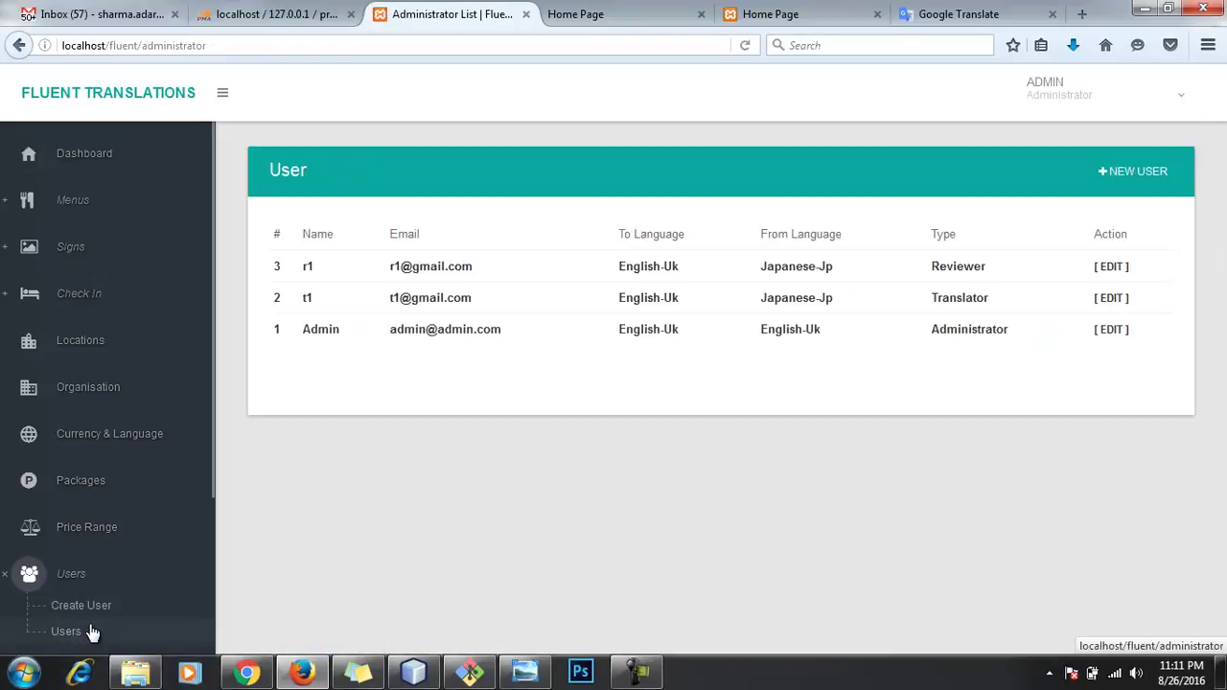
# Step: Start a new user named 'Photoshop Edito' and enter its e-mail and password
pyautogui.click(1126, 184)
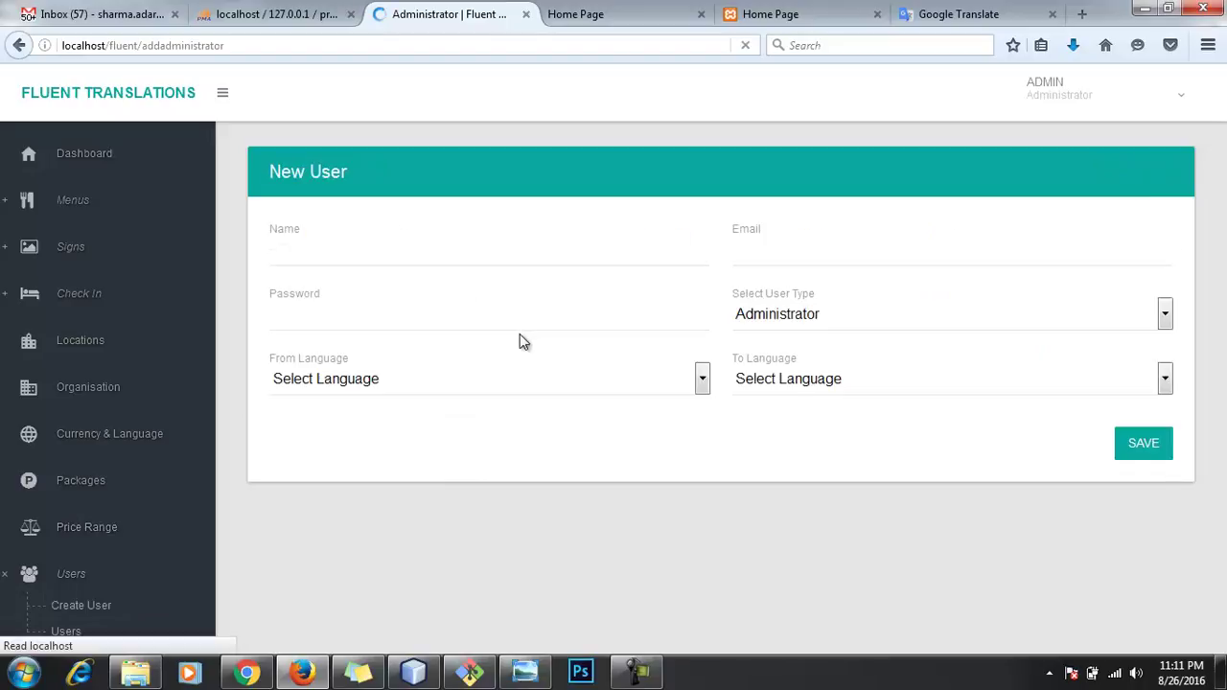
pyautogui.click(437, 257)
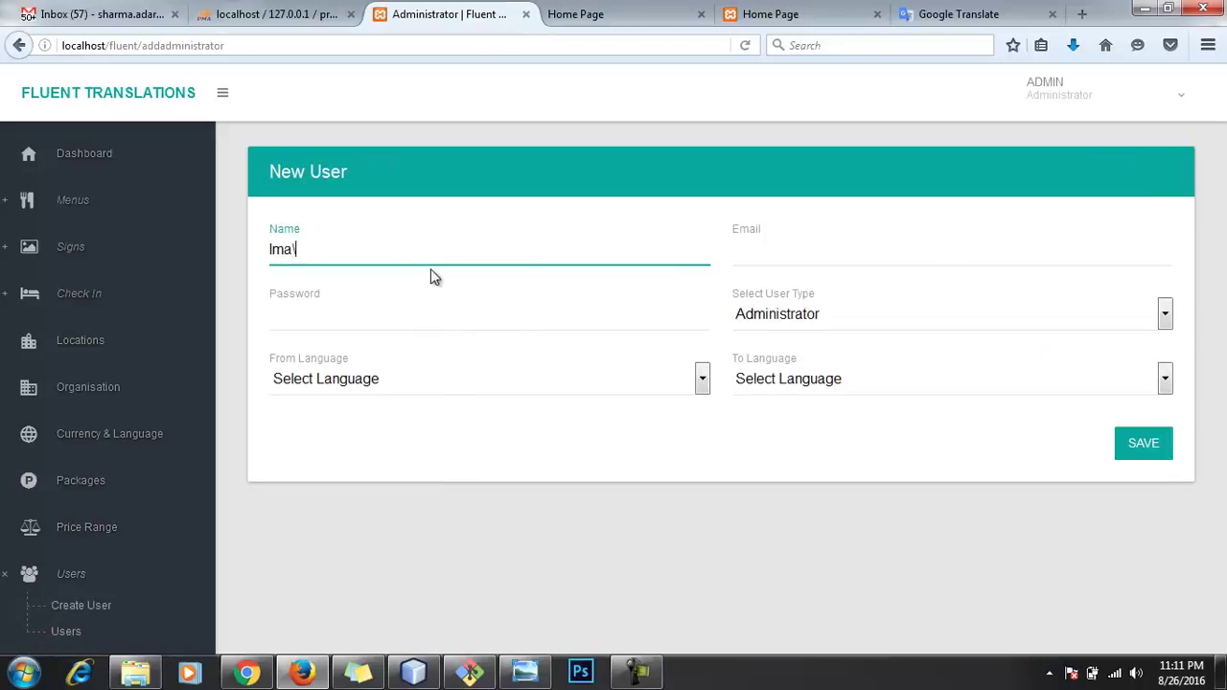
pyautogui.press('BackSpace')
pyautogui.press('BackSpace')
pyautogui.press('BackSpace')
pyautogui.write('SignDesi')
pyautogui.press('BackSpace')
pyautogui.press('BackSpace')
pyautogui.press('BackSpace')
pyautogui.press('BackSpace')
pyautogui.press('BackSpace')
pyautogui.press('BackSpace')
pyautogui.write('Photoshop Edito')
pyautogui.hotkey('ctrl', 'a')
pyautogui.click(894, 255)
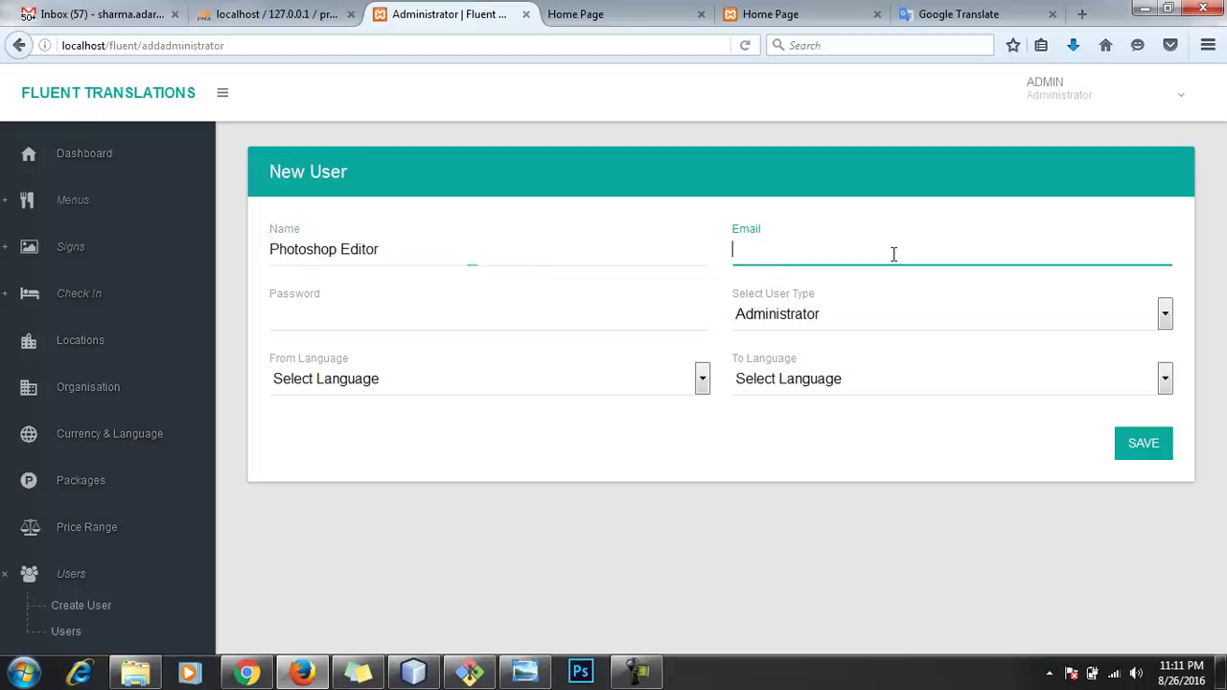
pyautogui.press('Tab')
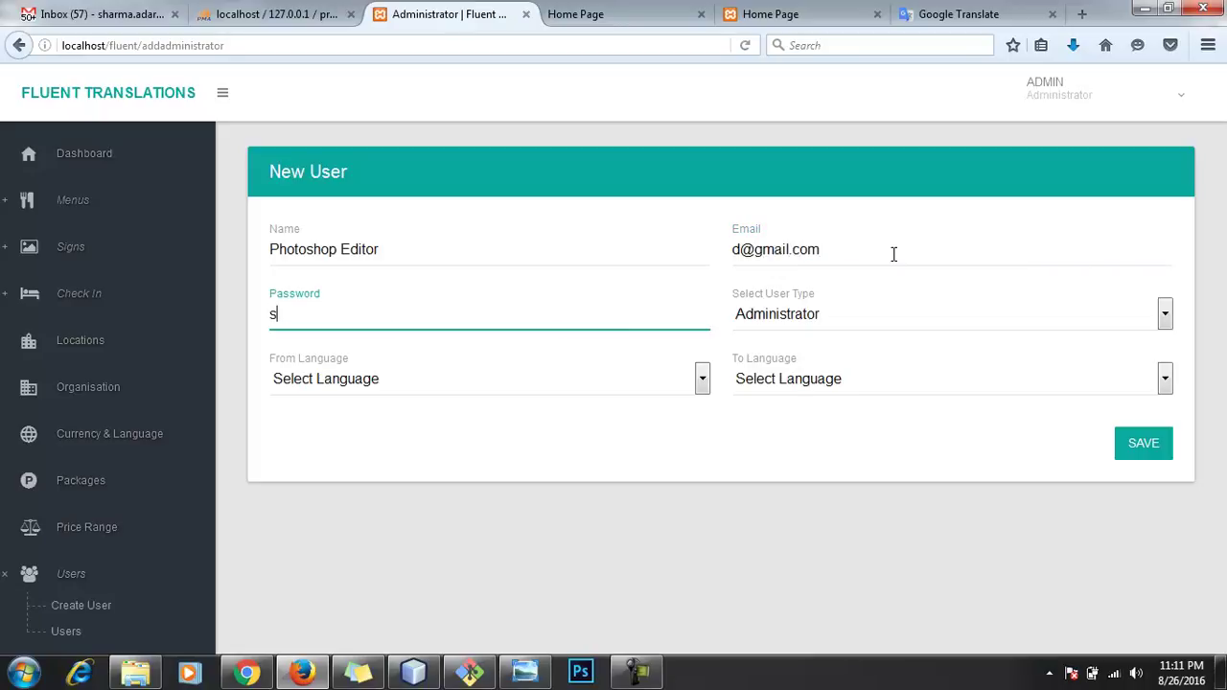
pyautogui.write('s')
pyautogui.press('BackSpace')
pyautogui.write('admin@123')
# Step: Make the user a Sign Downloader, English-Uk to Japanese-Jp, save it and log out
pyautogui.click(944, 331)
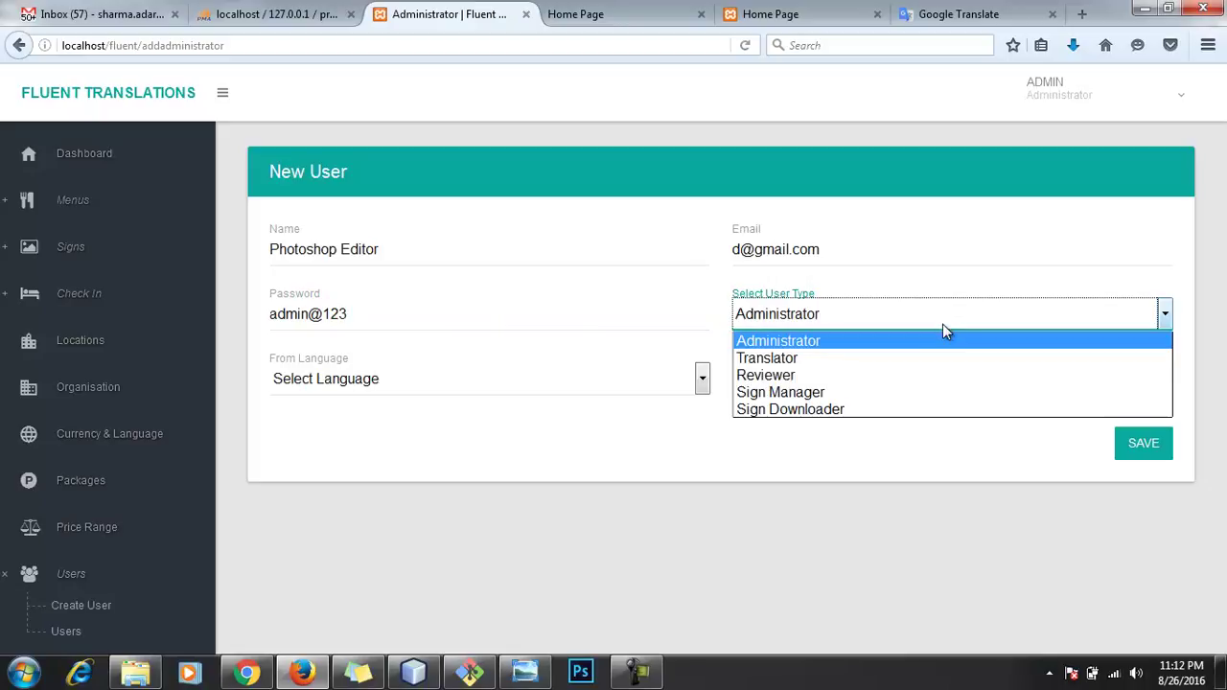
pyautogui.click(899, 404)
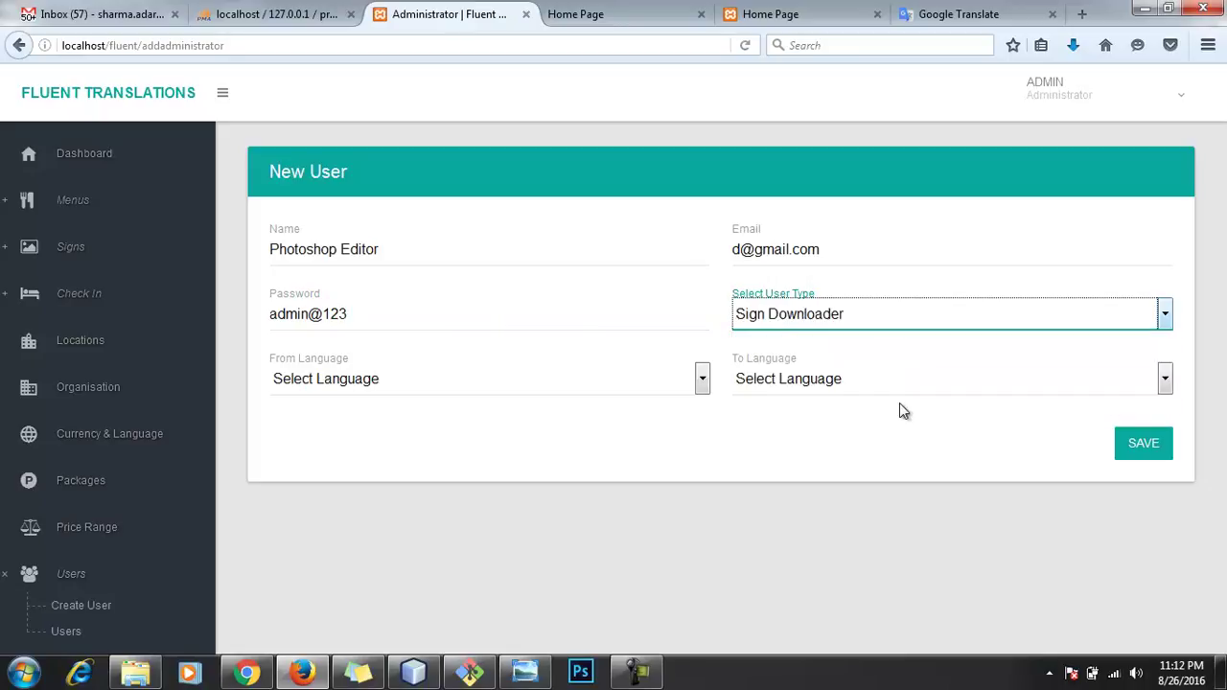
pyautogui.click(625, 385)
pyautogui.click(583, 419)
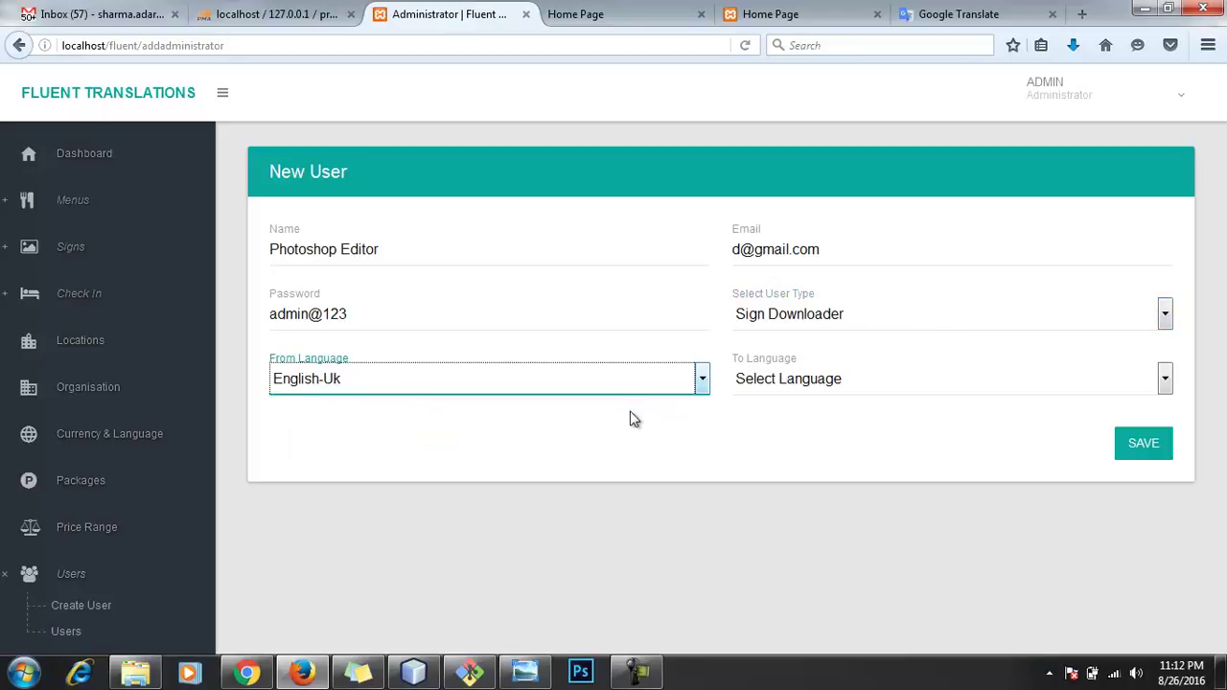
pyautogui.click(805, 382)
pyautogui.click(781, 440)
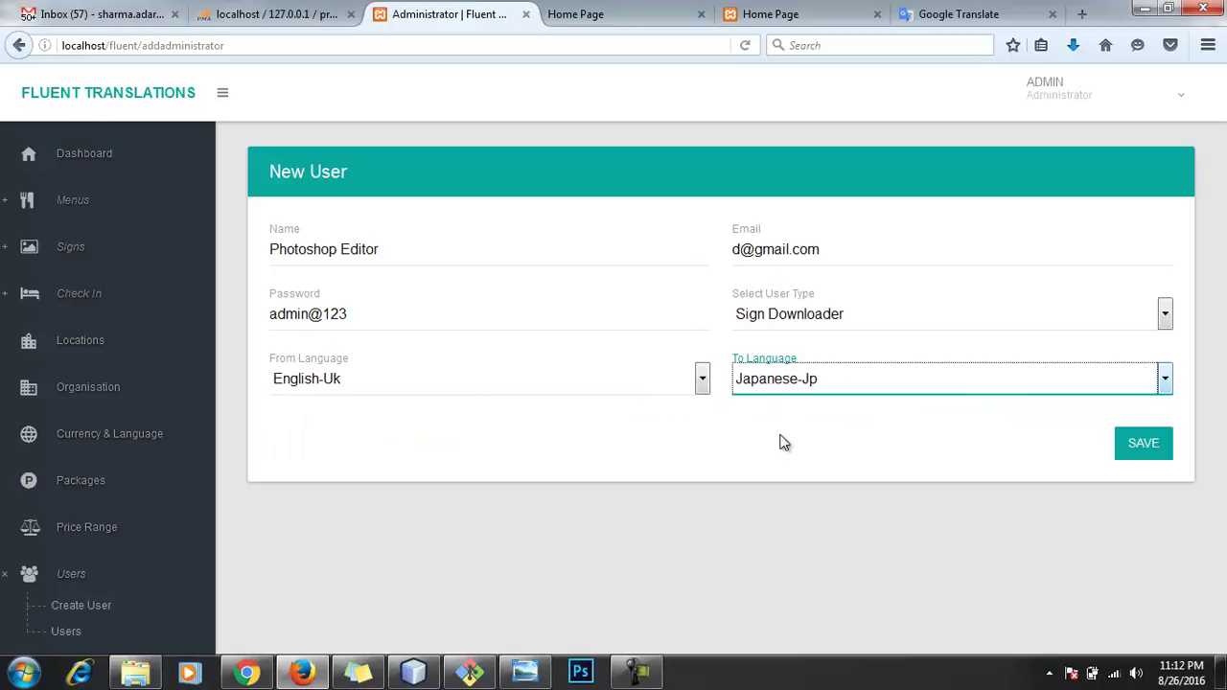
pyautogui.click(1142, 446)
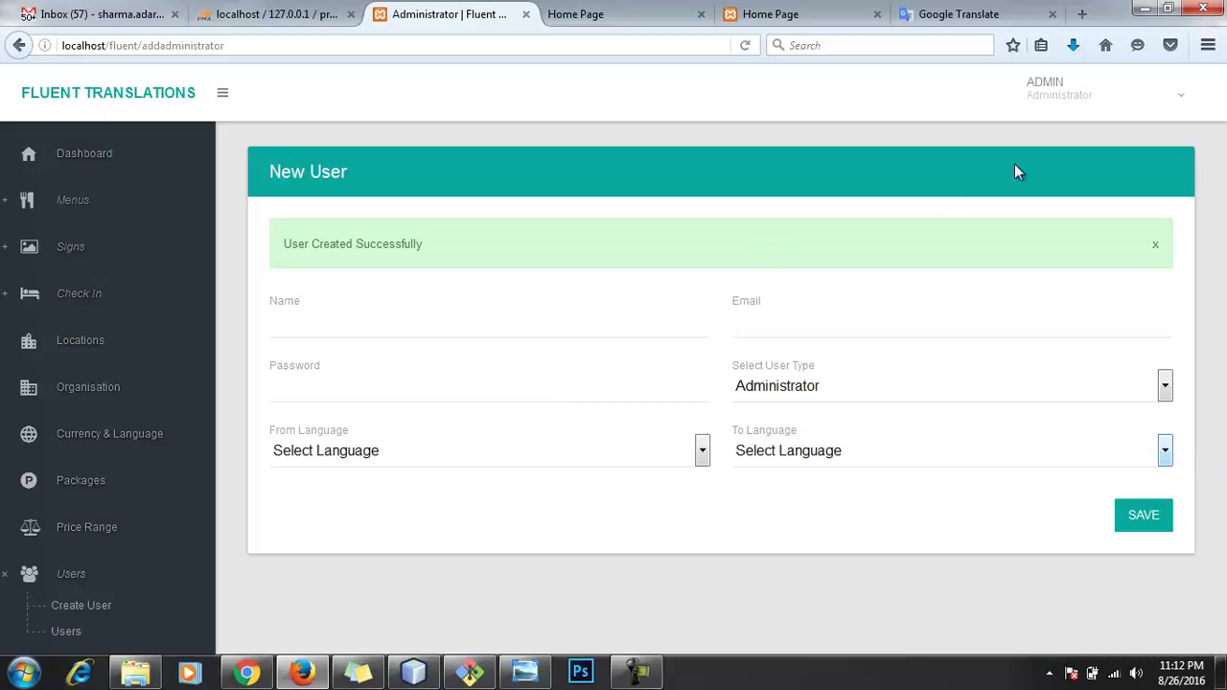
pyautogui.click(1136, 94)
pyautogui.click(1065, 219)
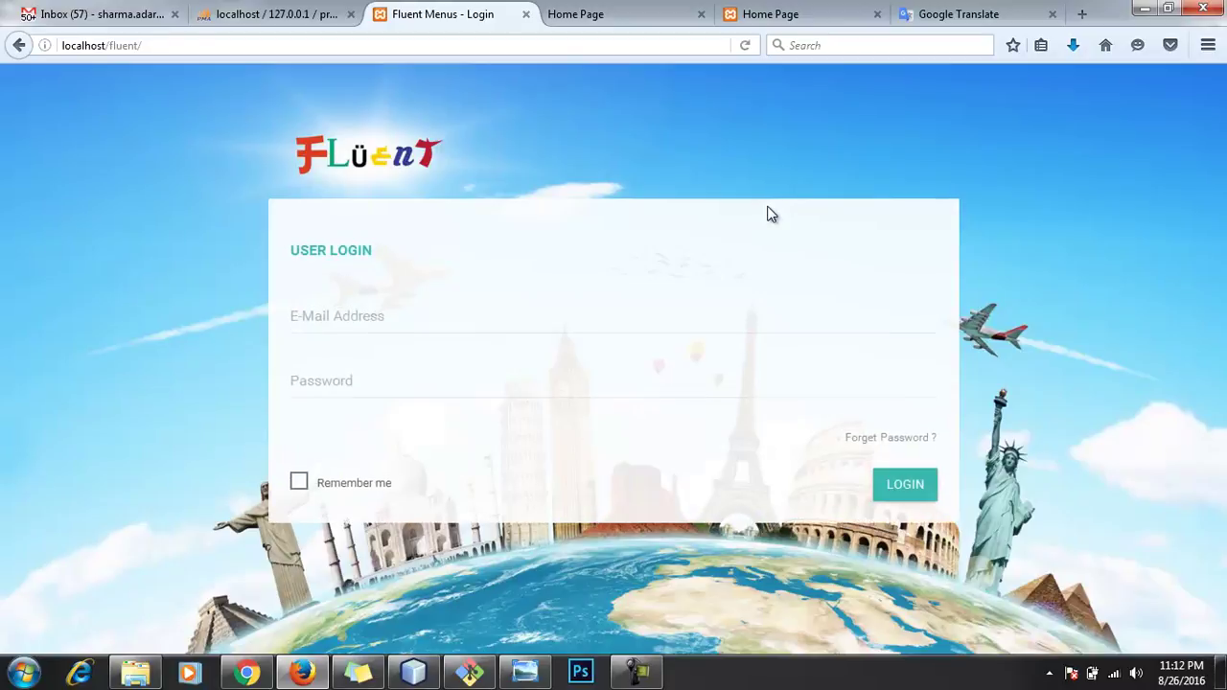
# Step: Try logging in with the new user's e-mail and password, which is rejected
pyautogui.click(493, 317)
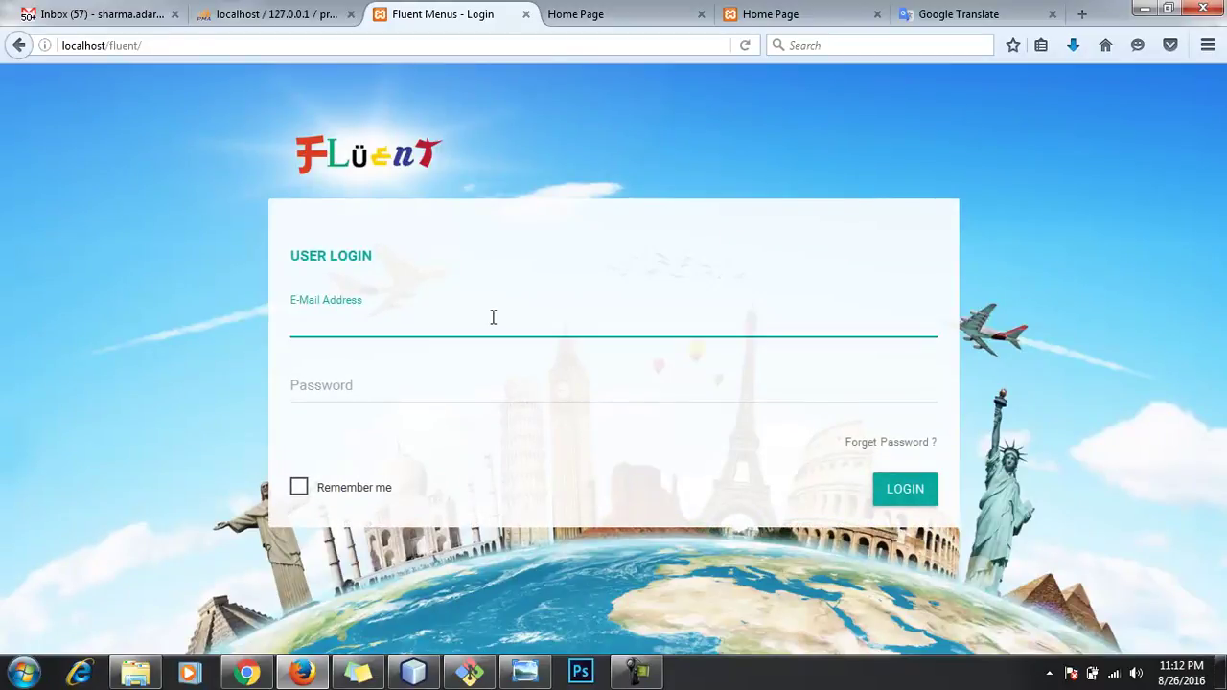
pyautogui.press('Tab')
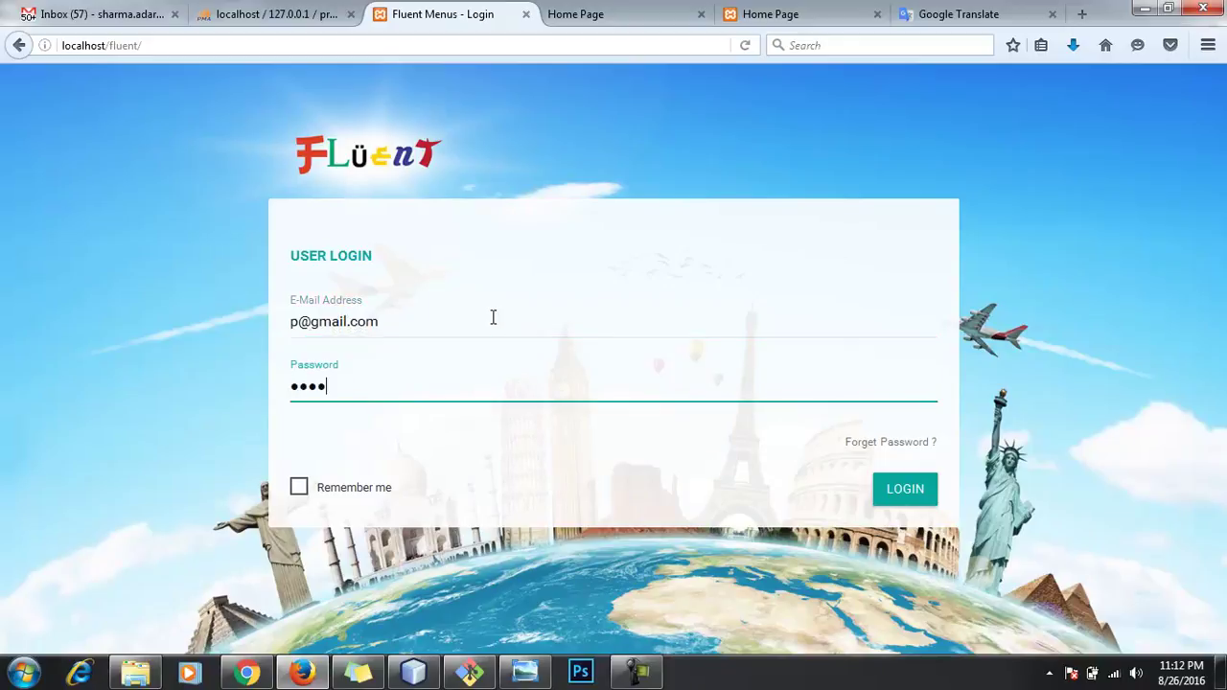
pyautogui.write('••••••••')
pyautogui.click(917, 494)
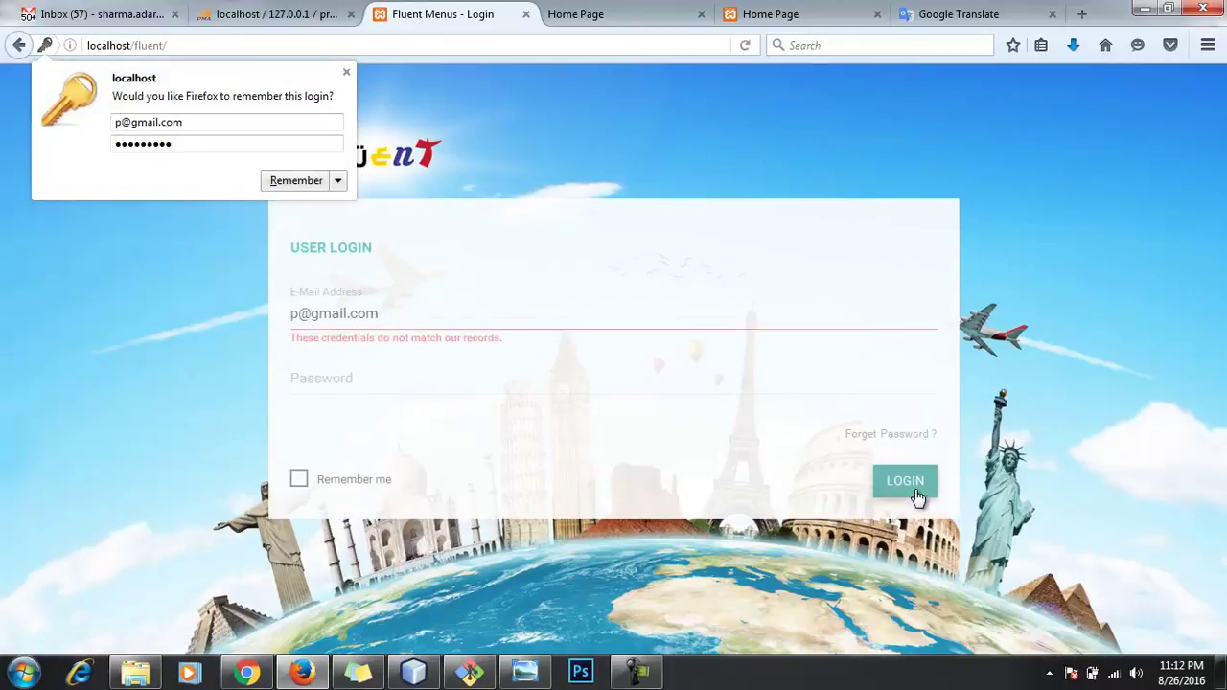
# Step: Clear the rejected e-mail and log in with the saved administrator account
pyautogui.click(515, 331)
pyautogui.hotkey('ctrl', 'shift', 'Left')
pyautogui.hotkey('ctrl', 'a')
pyautogui.press('BackSpace')
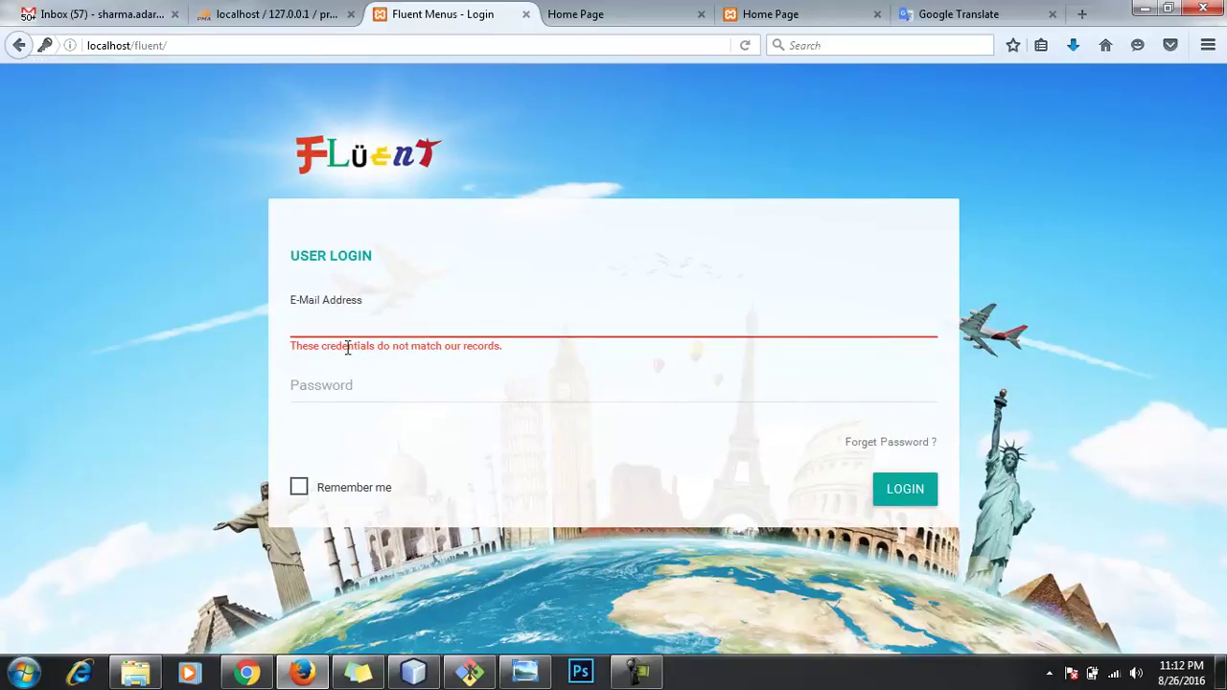
pyautogui.click(367, 324)
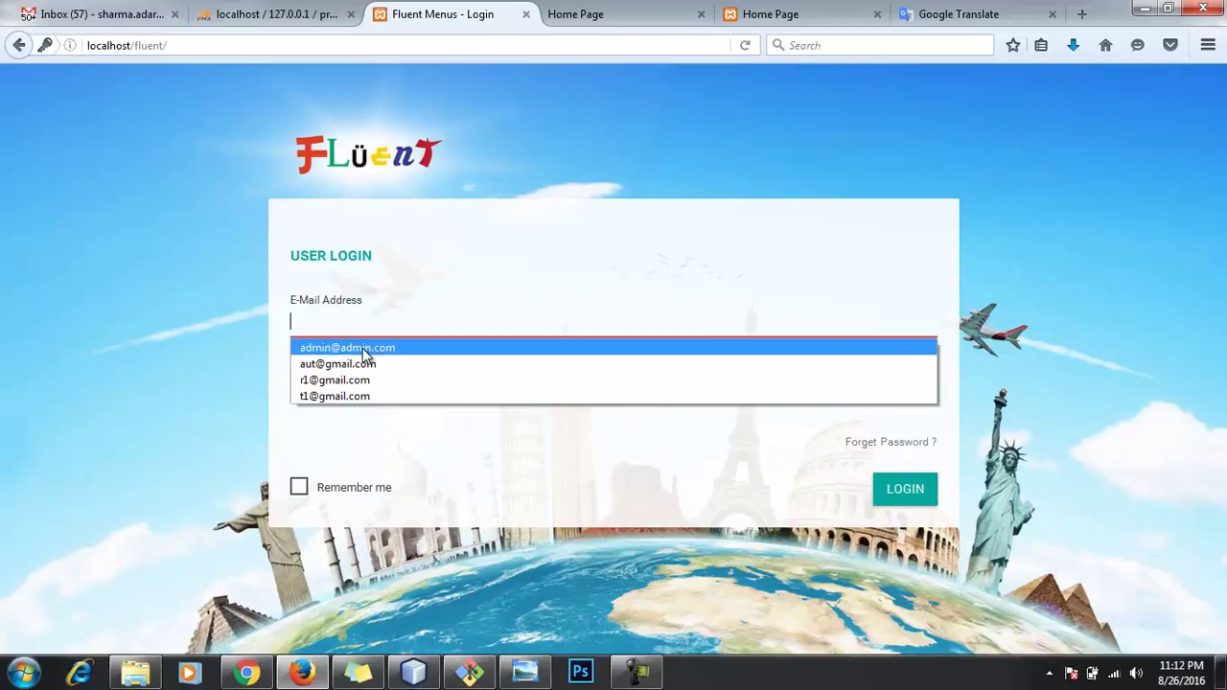
pyautogui.click(365, 348)
pyautogui.click(909, 498)
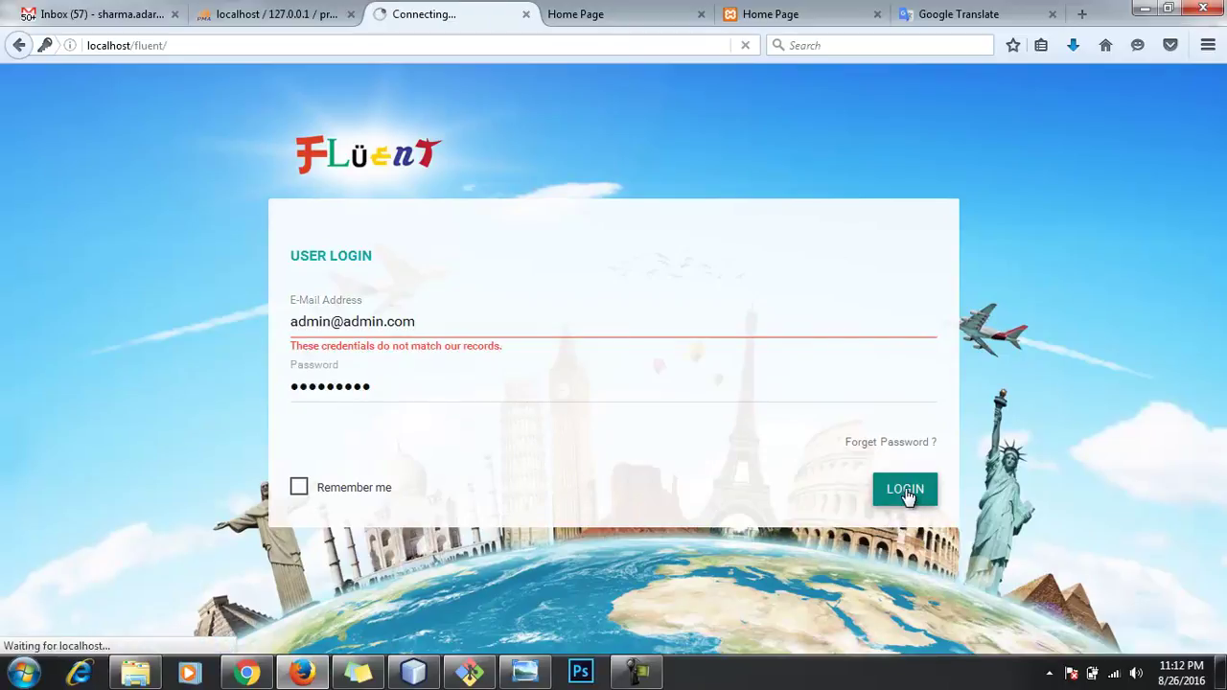
pyautogui.scroll(-1, 115, 512)
pyautogui.scroll(-3, 110, 518)
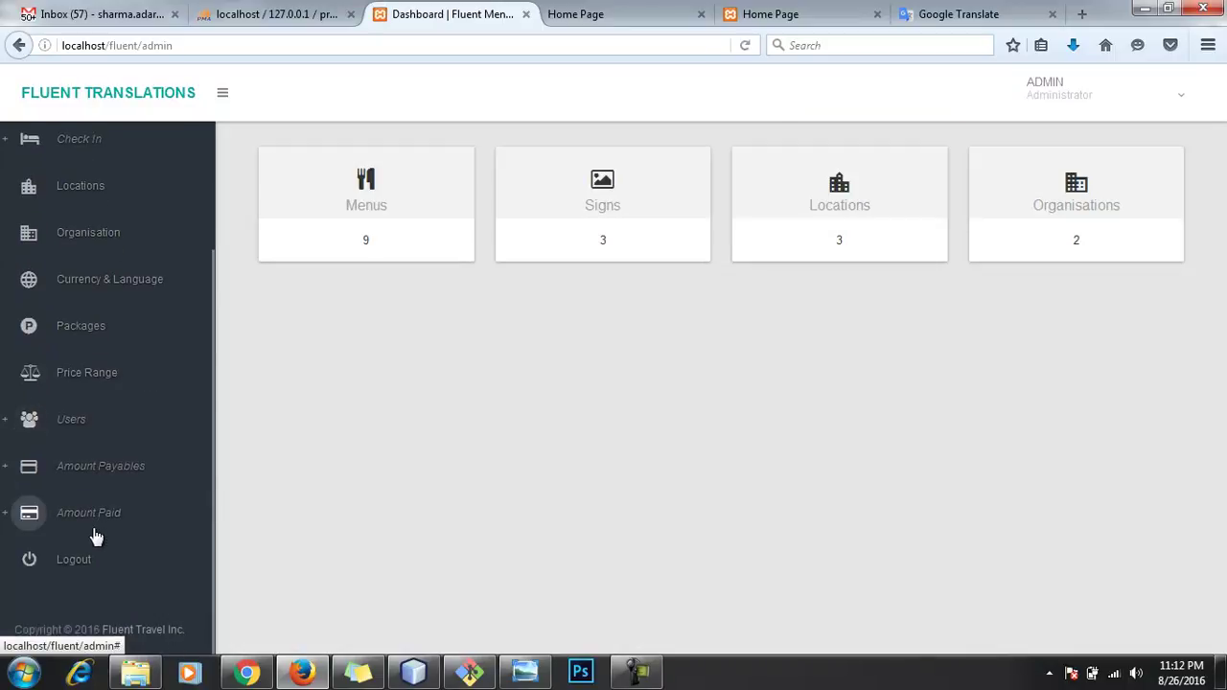
# Step: Start a new user named 'Photoshop Editor' with an e-mail address and password
pyautogui.click(77, 425)
pyautogui.click(62, 477)
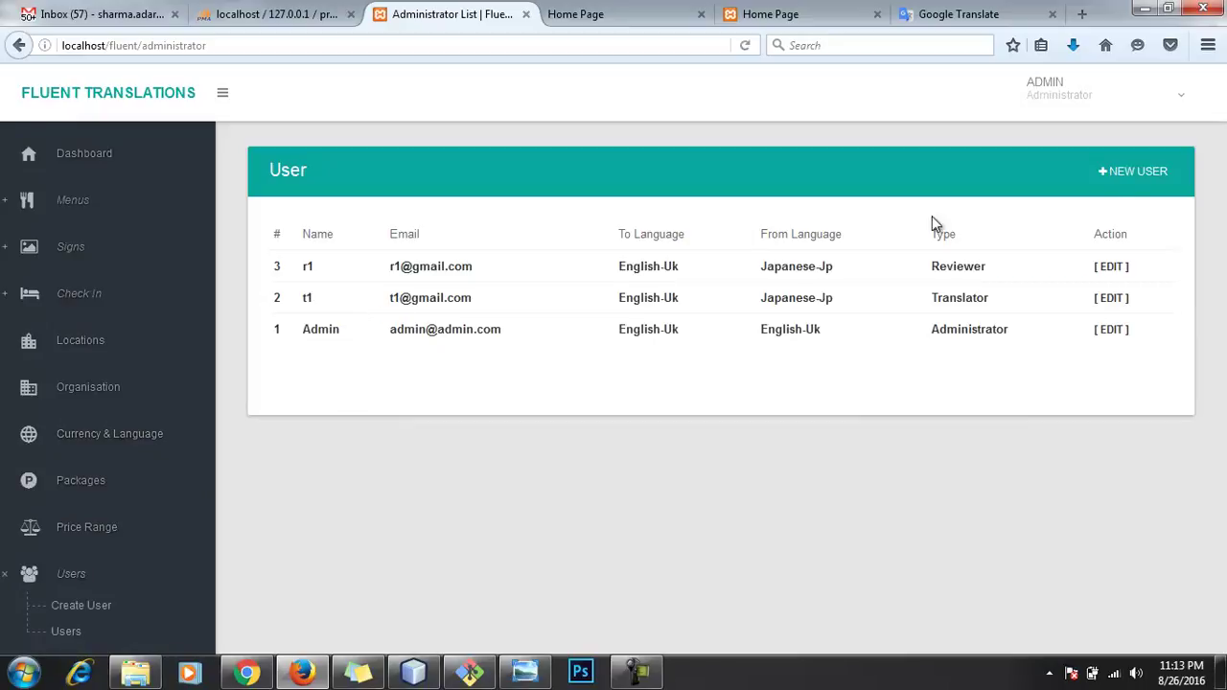
pyautogui.click(1167, 178)
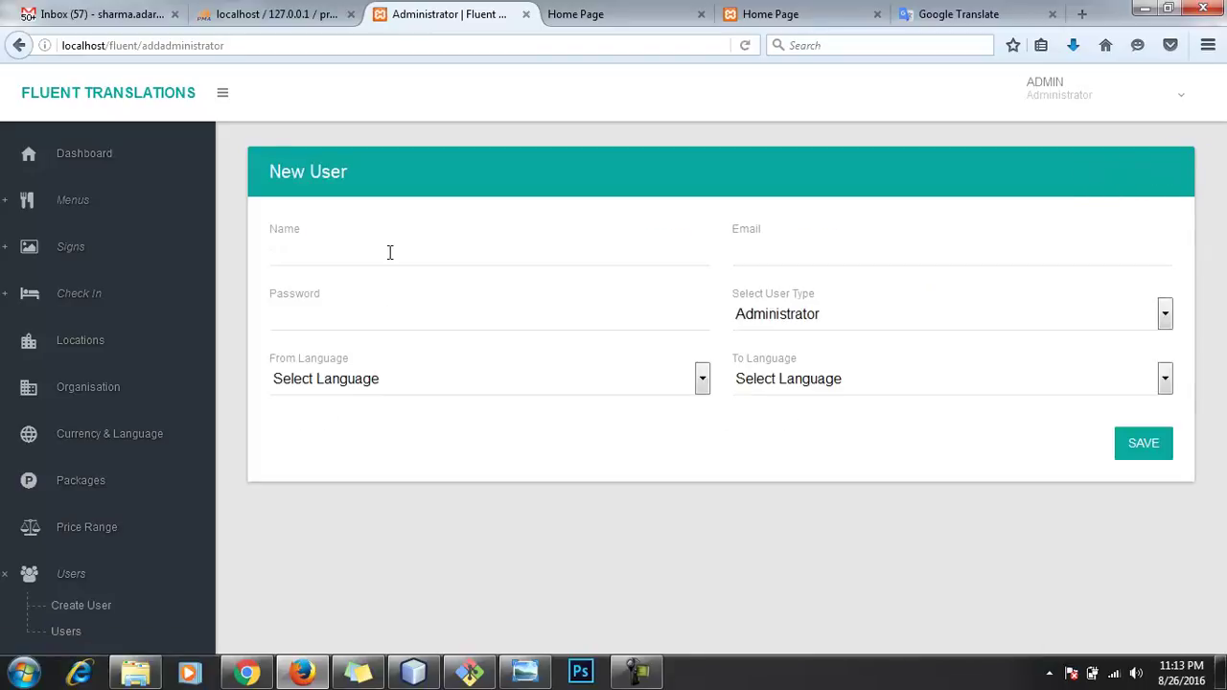
pyautogui.click(389, 252)
pyautogui.write('Photoshop Editor')
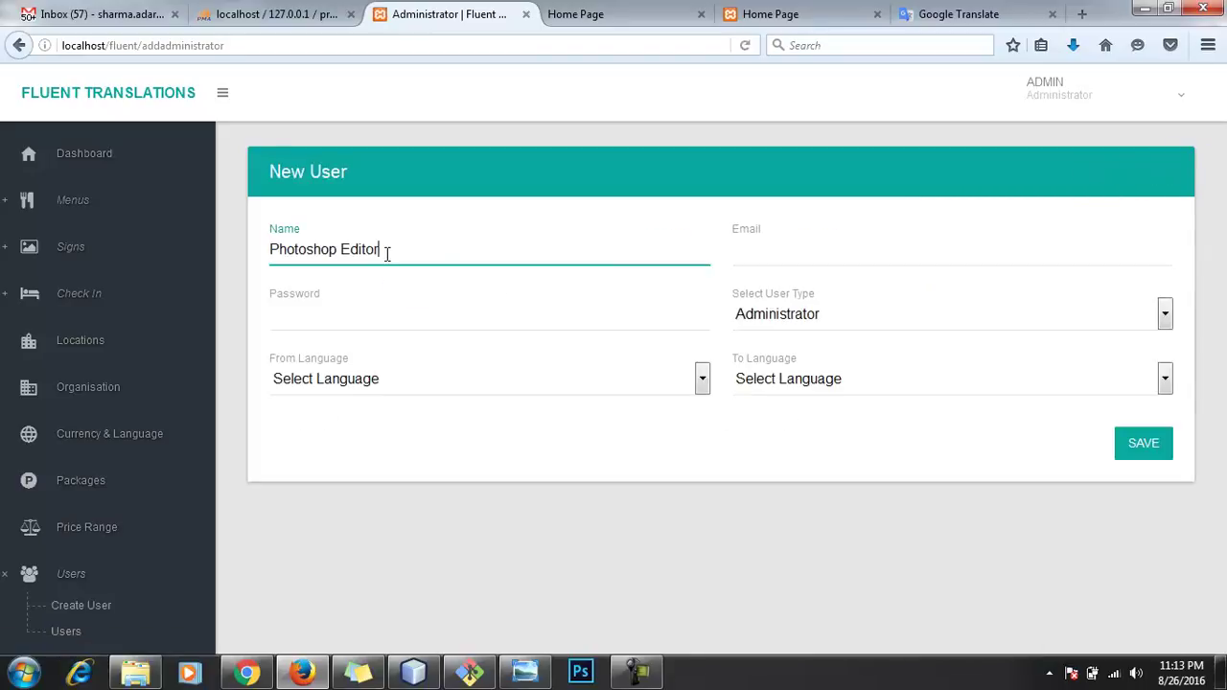
pyautogui.click(808, 242)
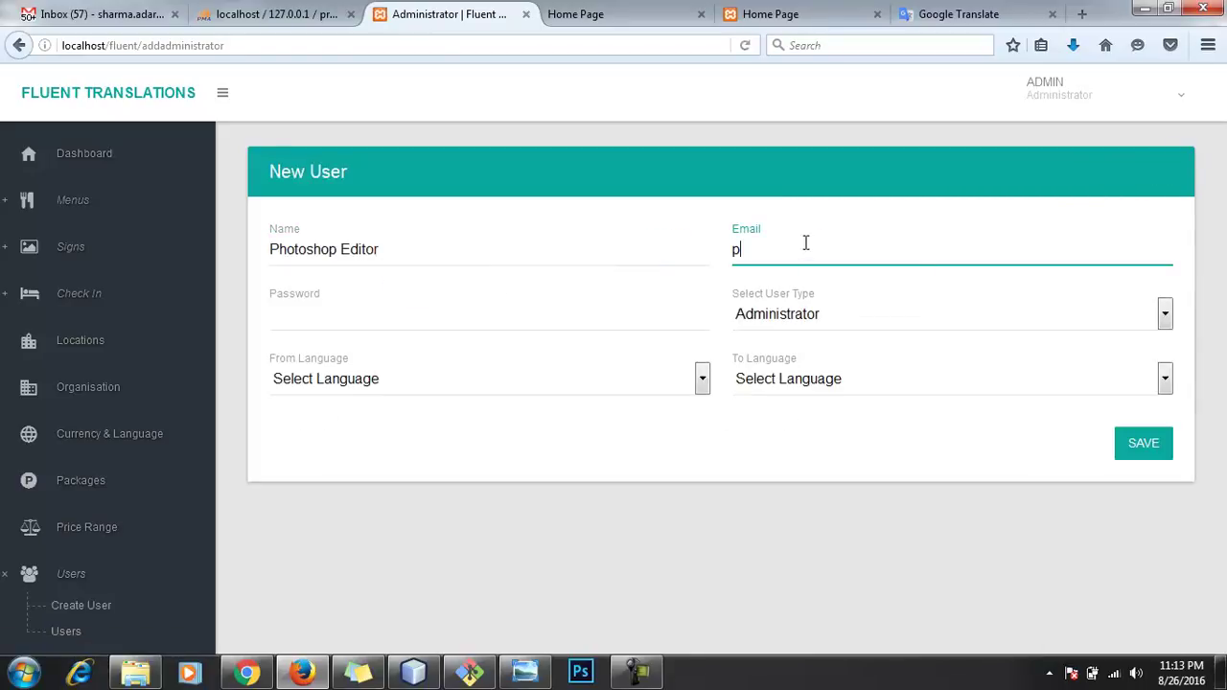
pyautogui.press('Tab')
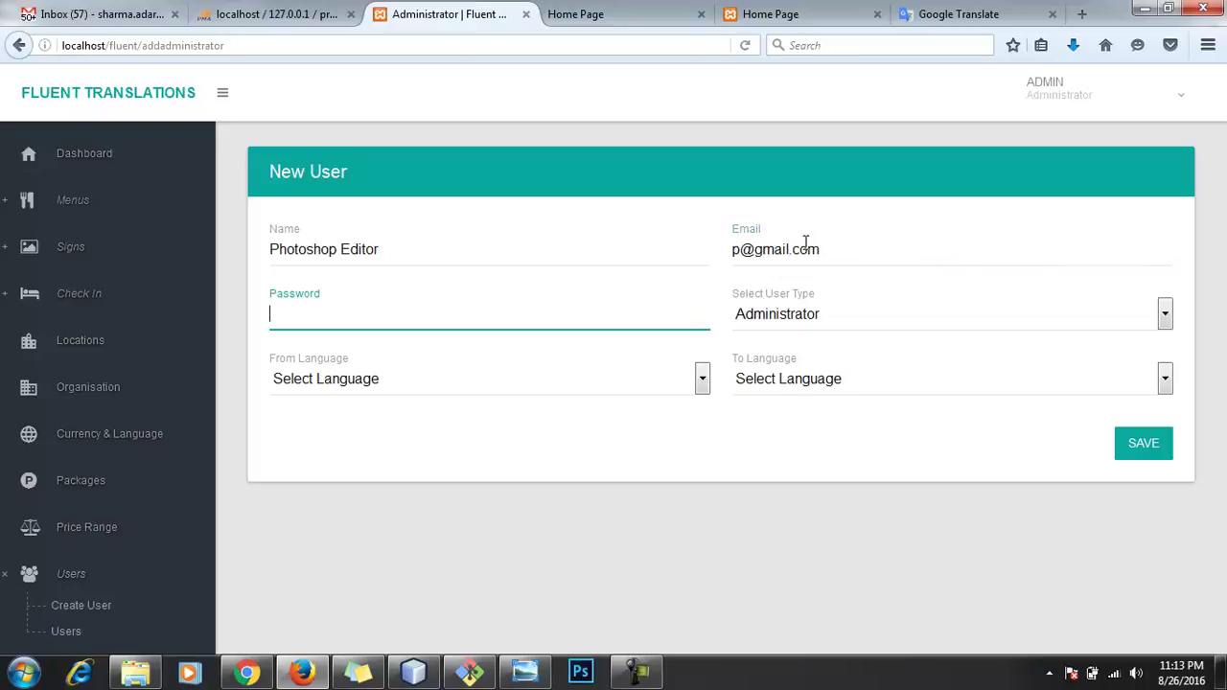
pyautogui.write('admin@123')
# Step: Set the user type to Sign Downloader, English-Uk to Japanese-Jp, and save
pyautogui.click(968, 311)
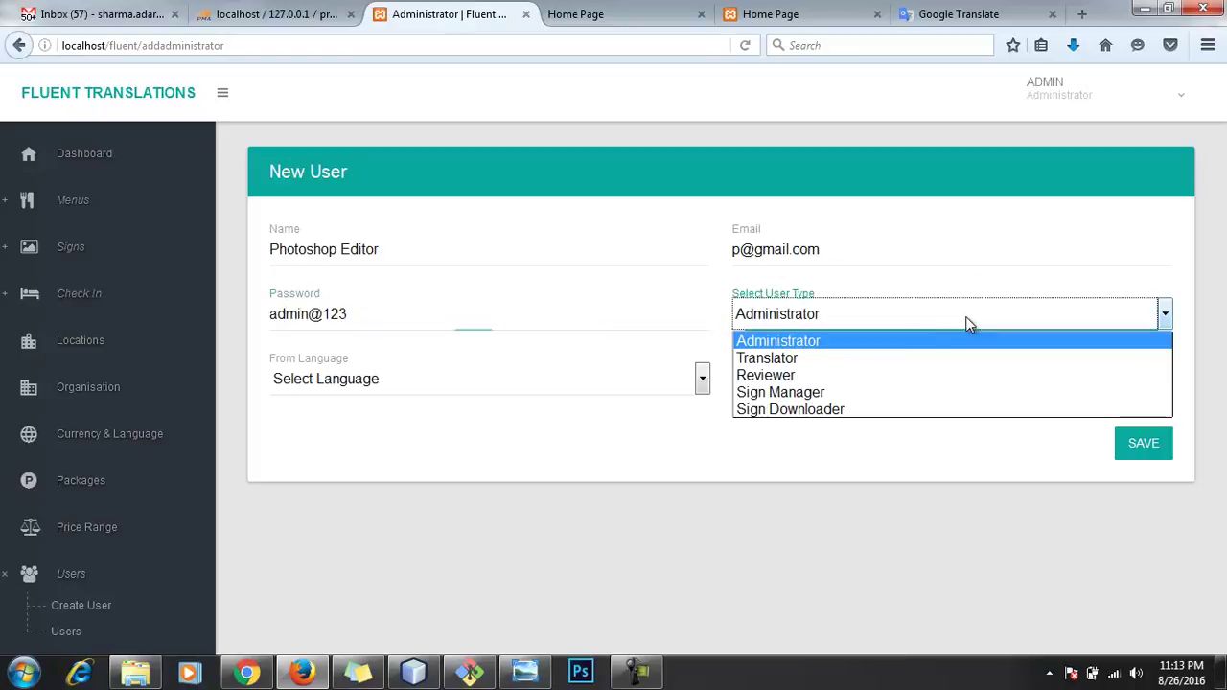
pyautogui.click(758, 408)
pyautogui.click(655, 384)
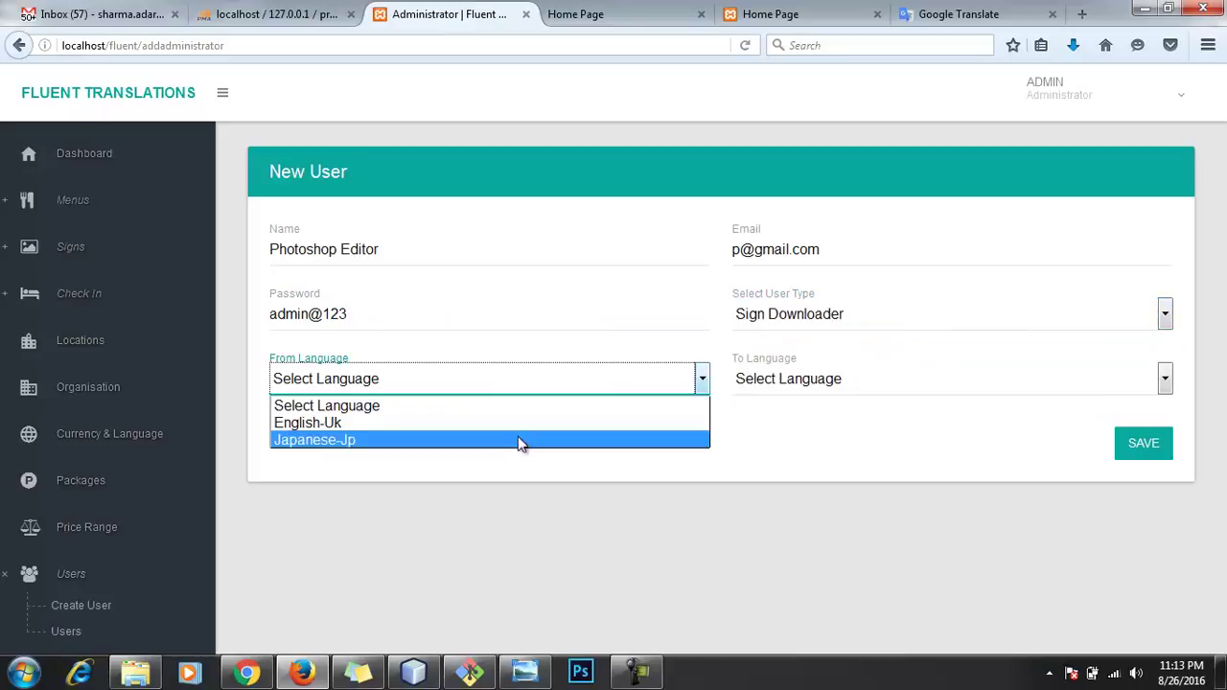
pyautogui.click(500, 427)
pyautogui.click(756, 384)
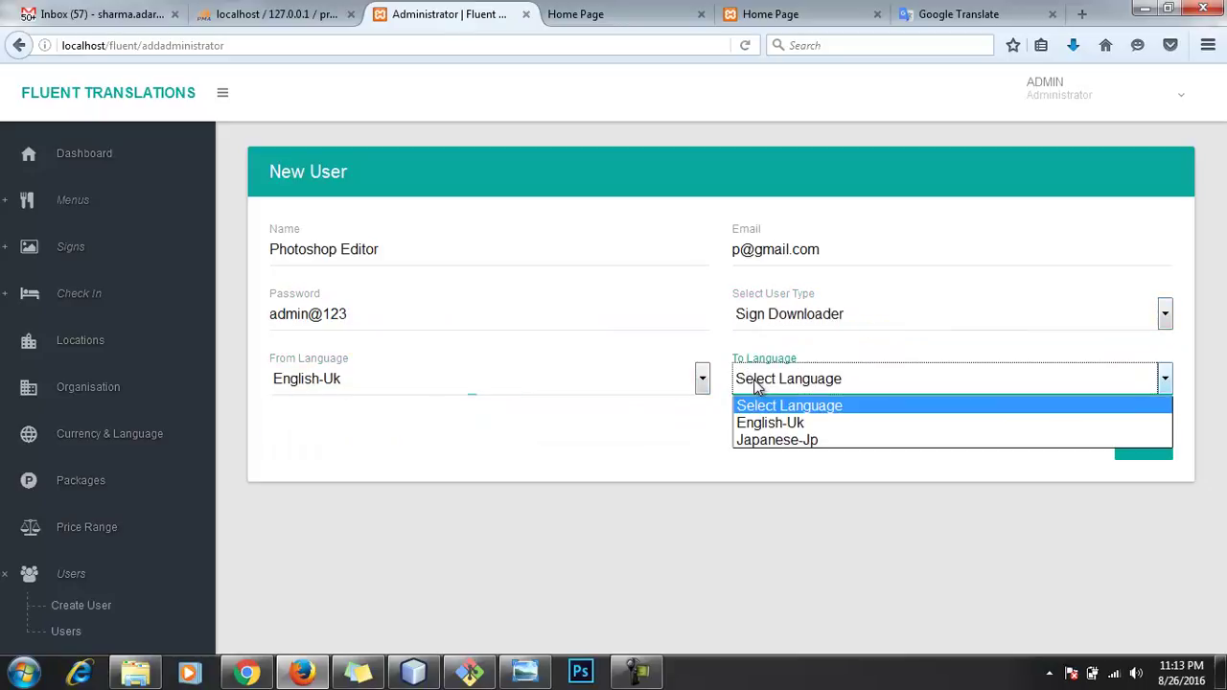
pyautogui.click(758, 440)
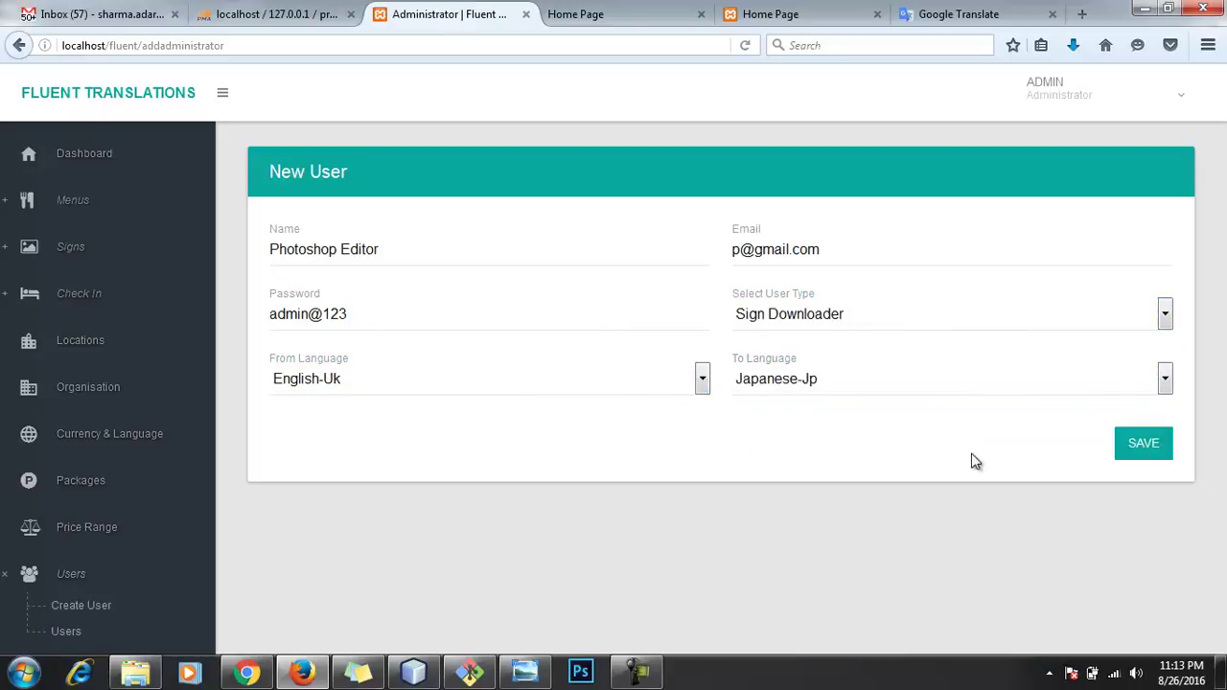
pyautogui.click(1141, 447)
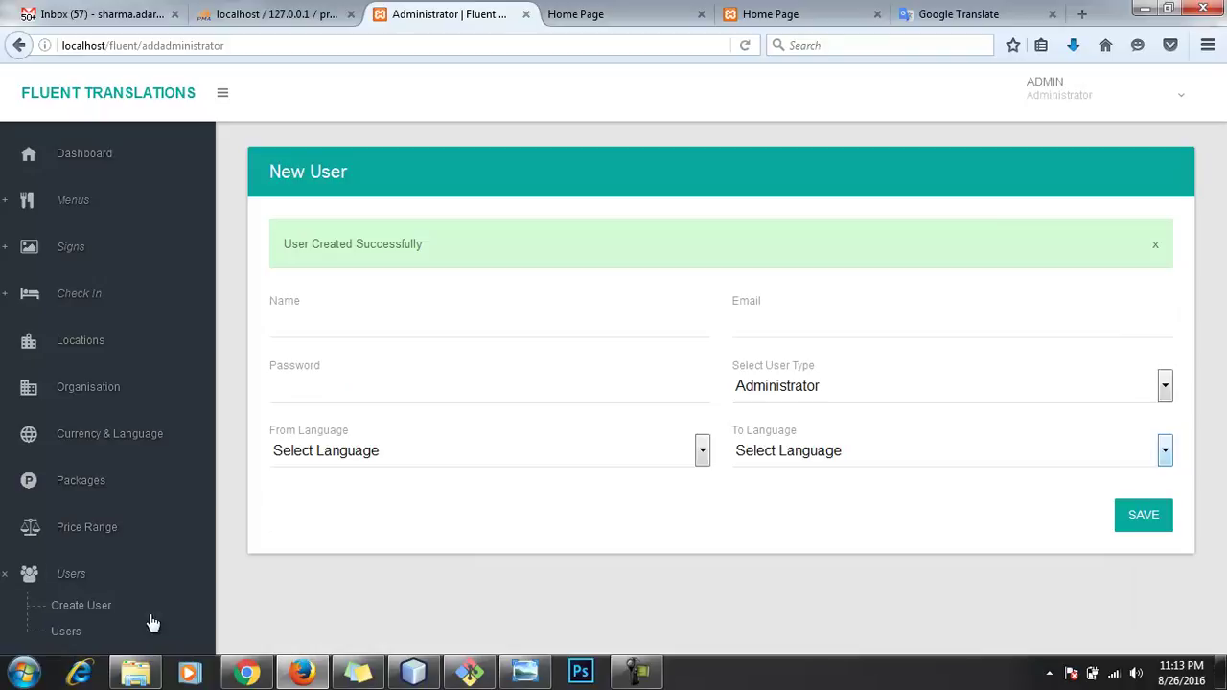
# Step: Reopen the user list showing five accounts and check the database admin page
pyautogui.click(98, 634)
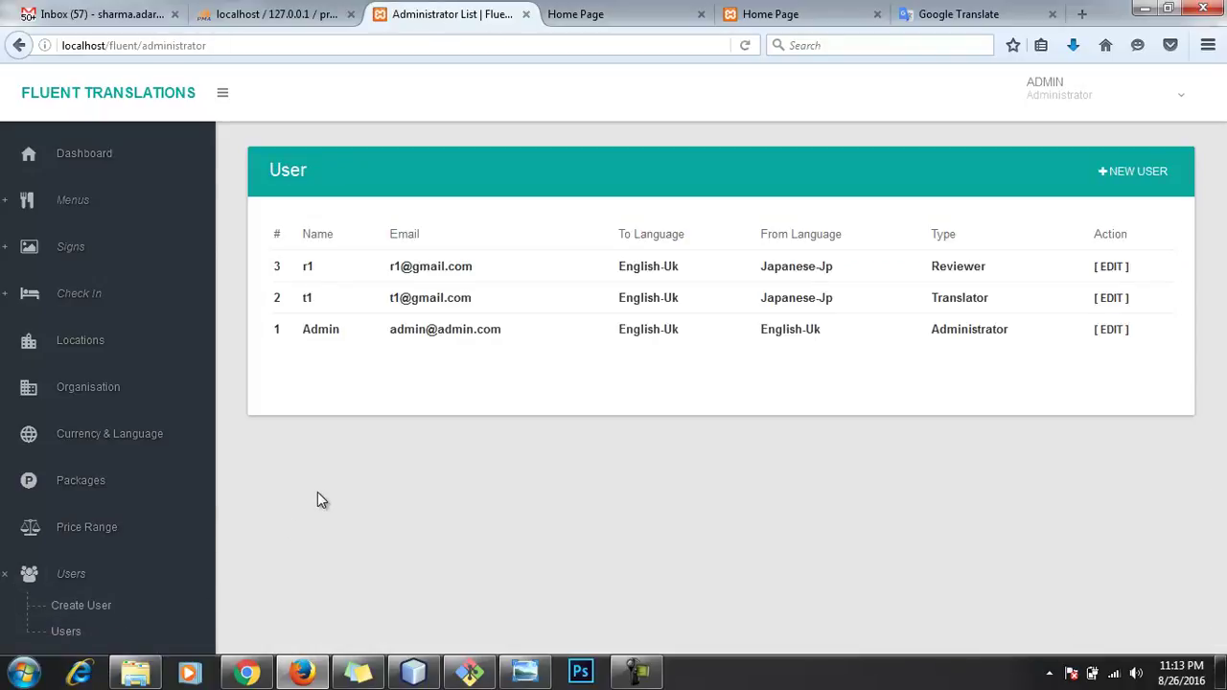
pyautogui.click(283, 17)
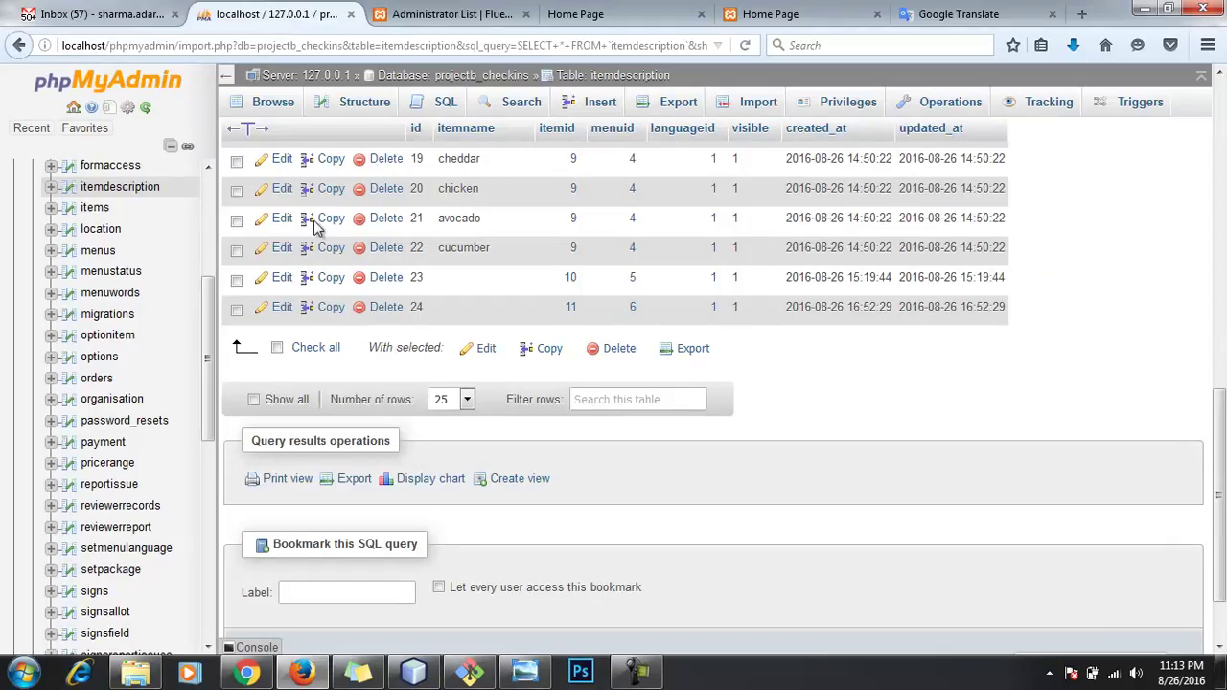
pyautogui.scroll(-3, 134, 575)
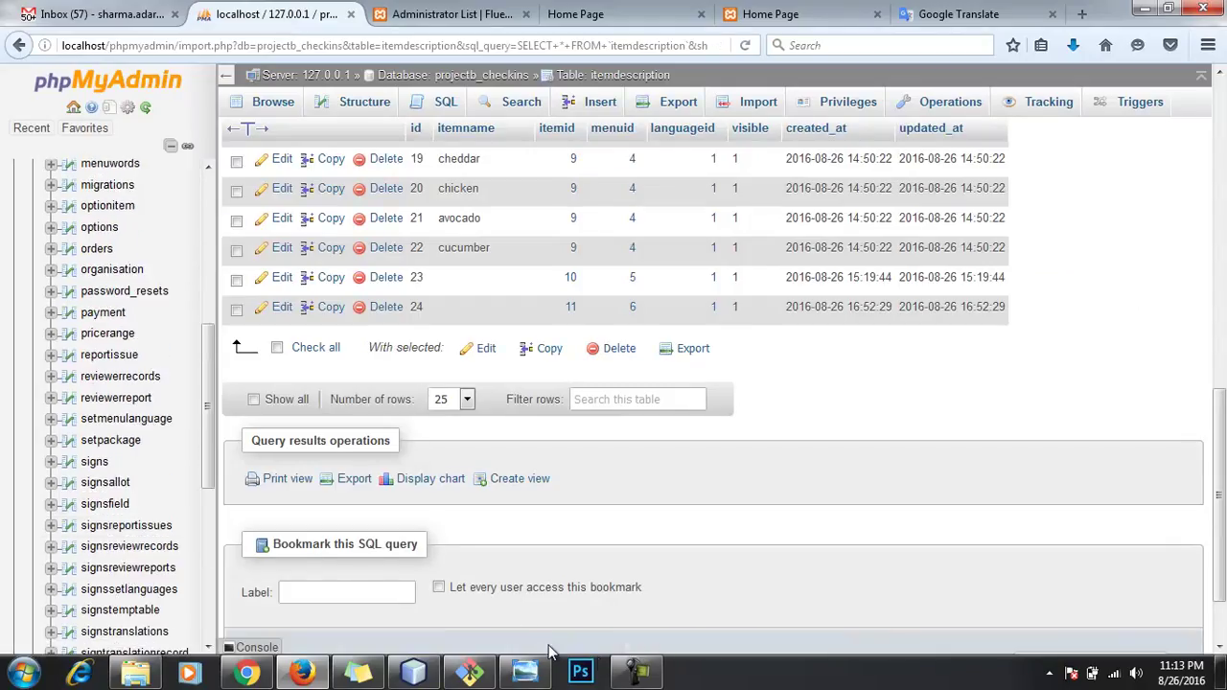
pyautogui.click(637, 671)
pyautogui.click(1139, 601)
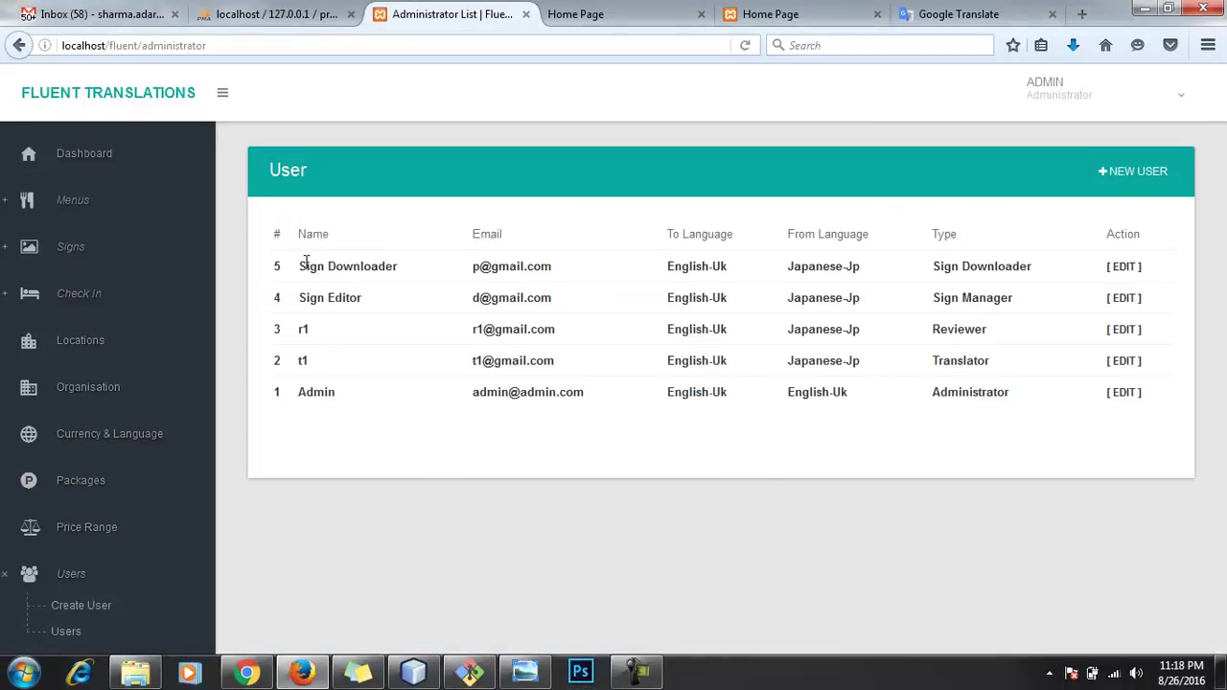
# Step: Open the Sign Downloader user's edit page, then return to the user list
pyautogui.moveTo(300, 266); pyautogui.dragTo(1157, 275)
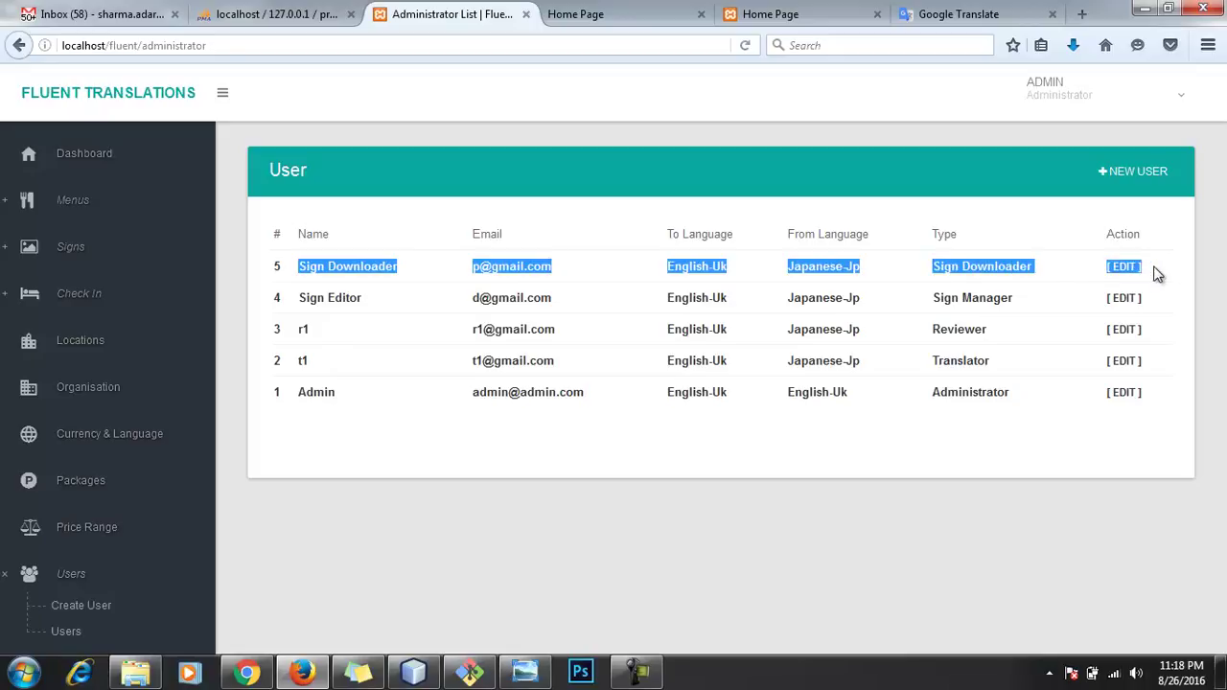
pyautogui.click(1157, 275)
pyautogui.click(1137, 277)
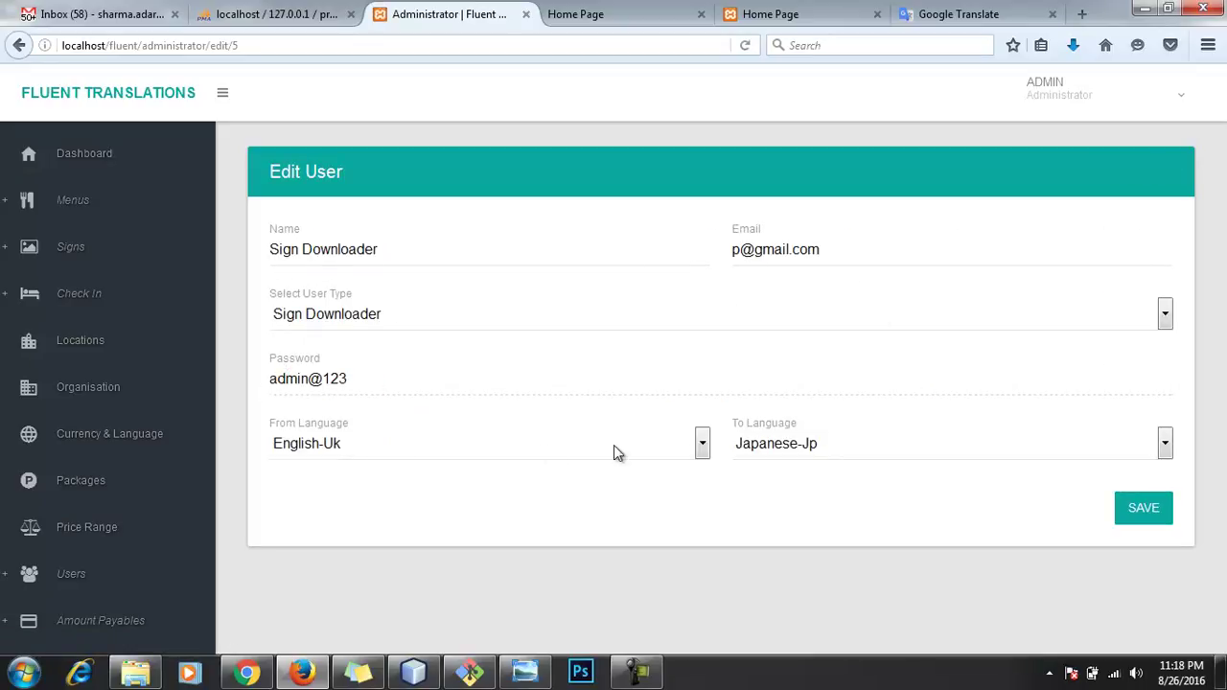
pyautogui.click(72, 575)
pyautogui.click(63, 631)
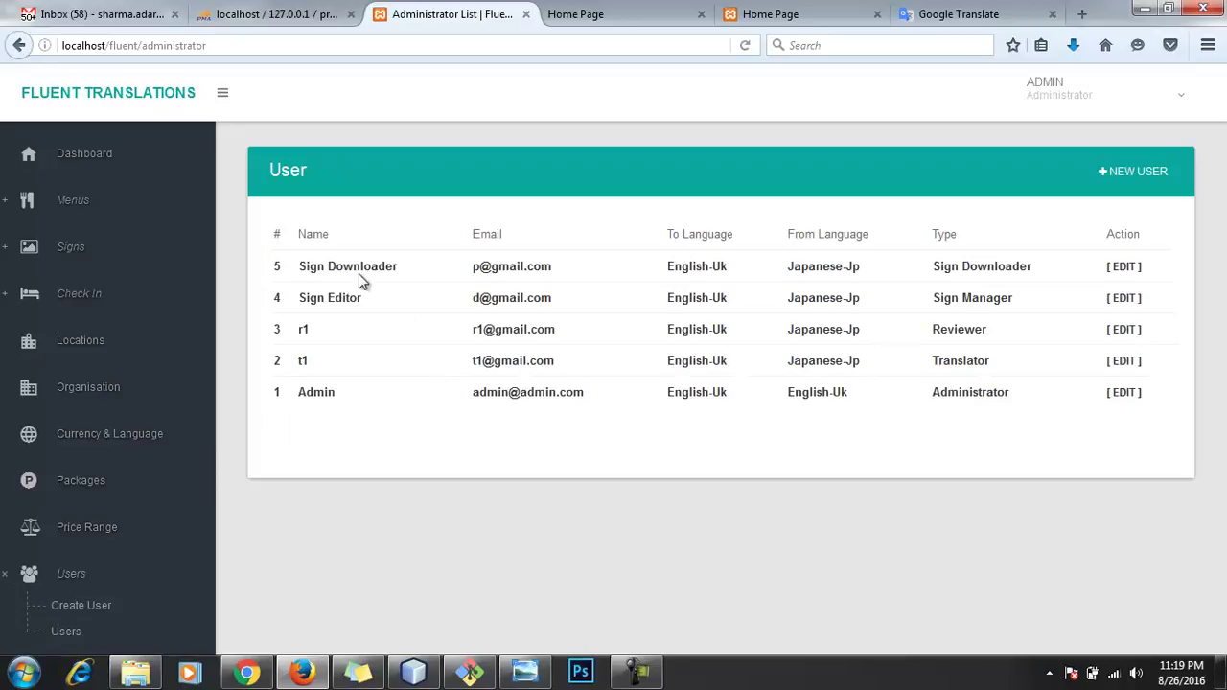
# Step: Inspect the Sign Editor (Sign Manager) user, then select the Sign Downloader's e-mail in the list
pyautogui.click(1121, 300)
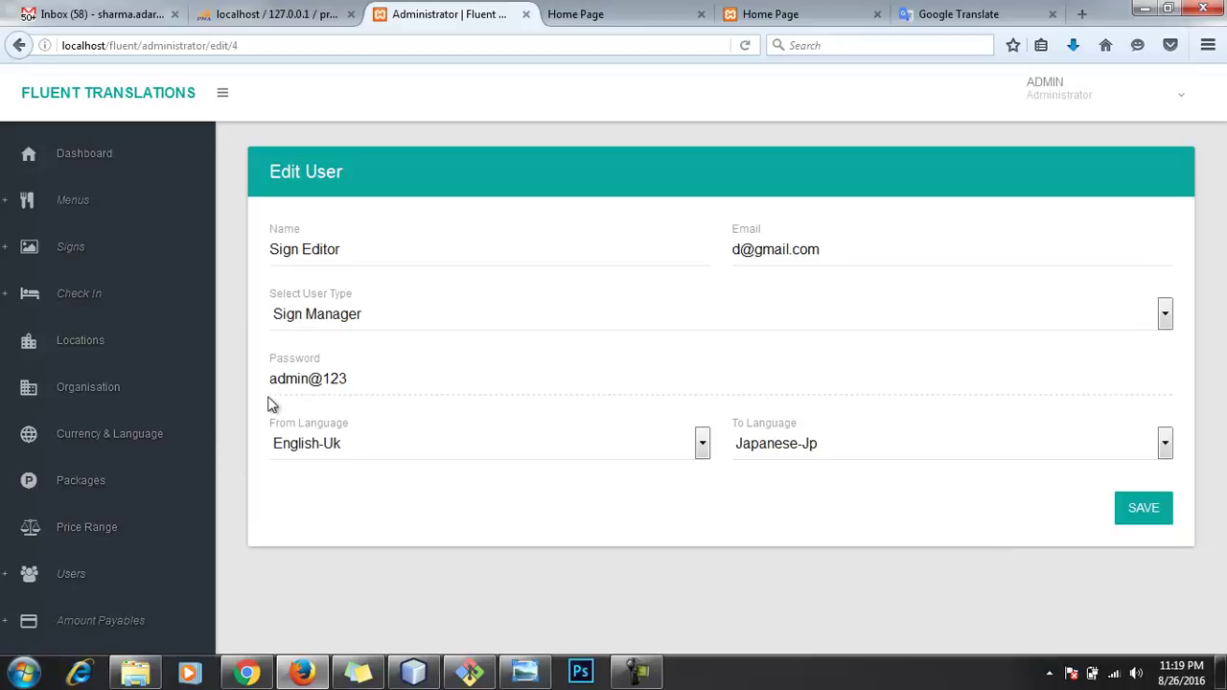
pyautogui.scroll(-1, 62, 571)
pyautogui.scroll(-3, 62, 572)
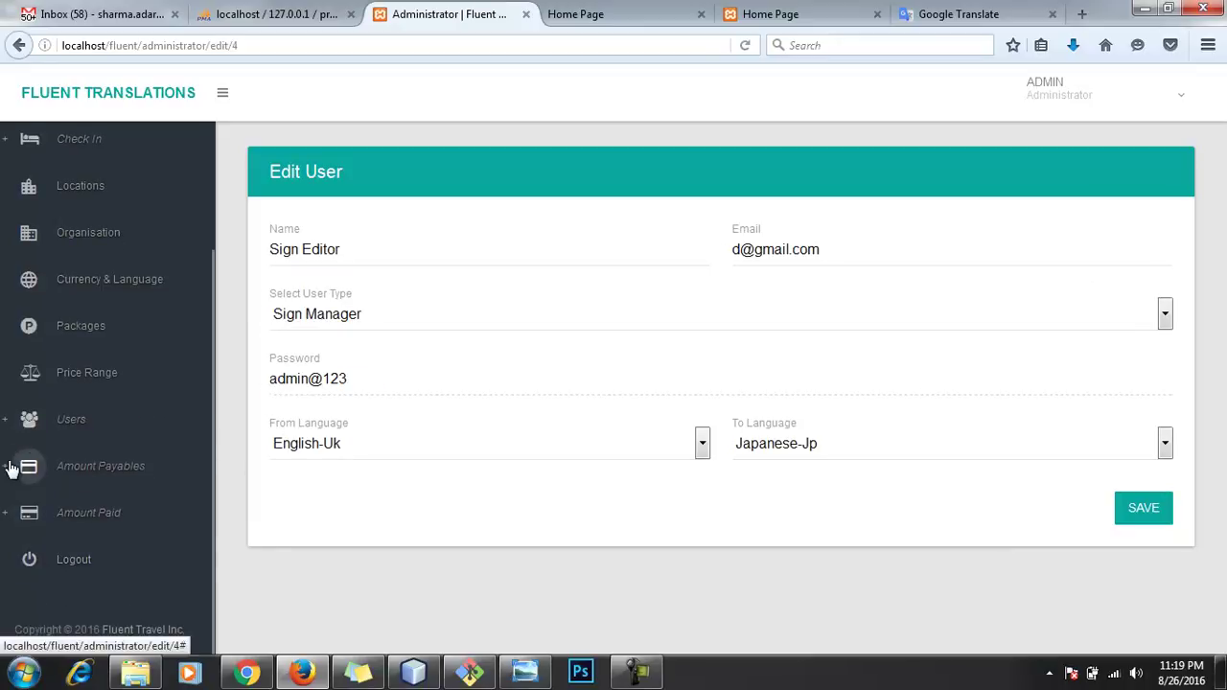
pyautogui.click(36, 426)
pyautogui.click(66, 478)
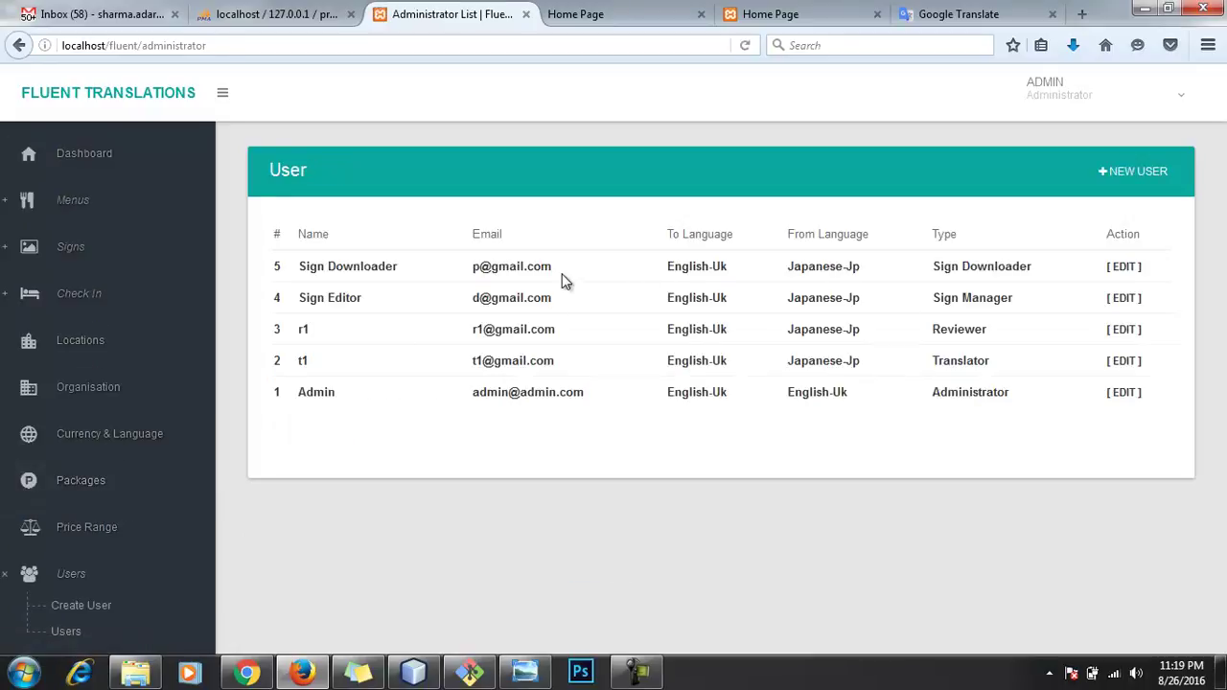
pyautogui.moveTo(552, 268); pyautogui.dragTo(480, 268)
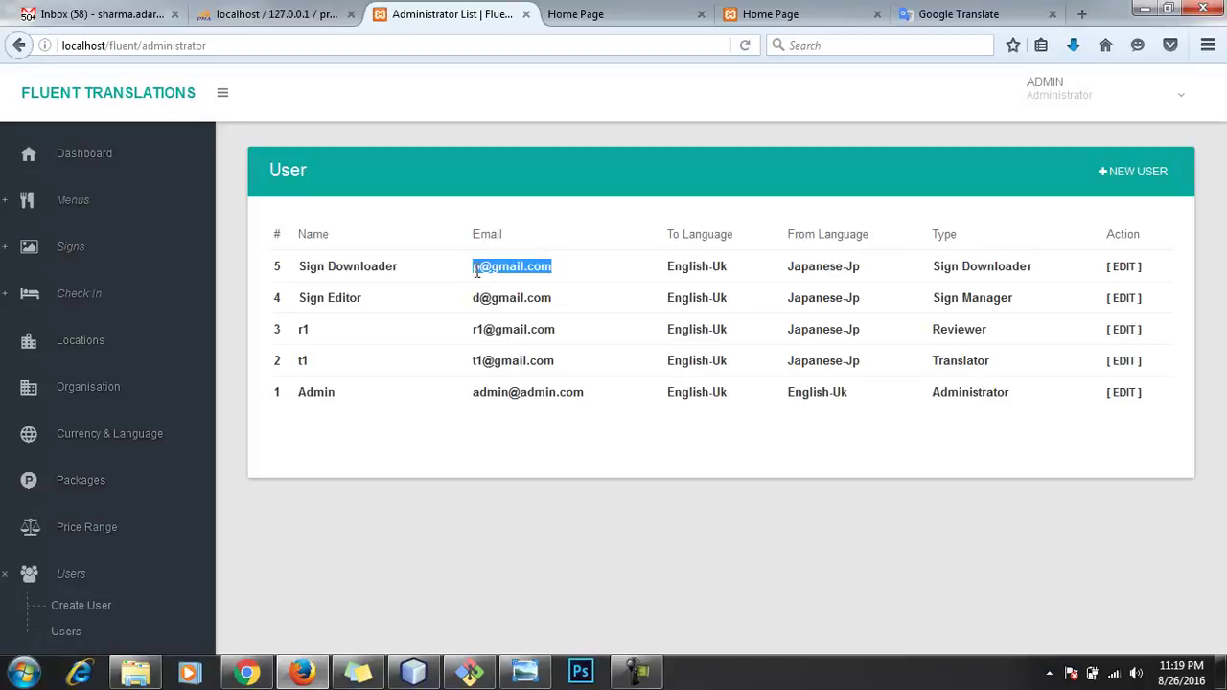
pyautogui.click(1145, 107)
# Step: Log out of admin and sign in as the Sign Downloader, saving the login in the browser
pyautogui.click(1058, 221)
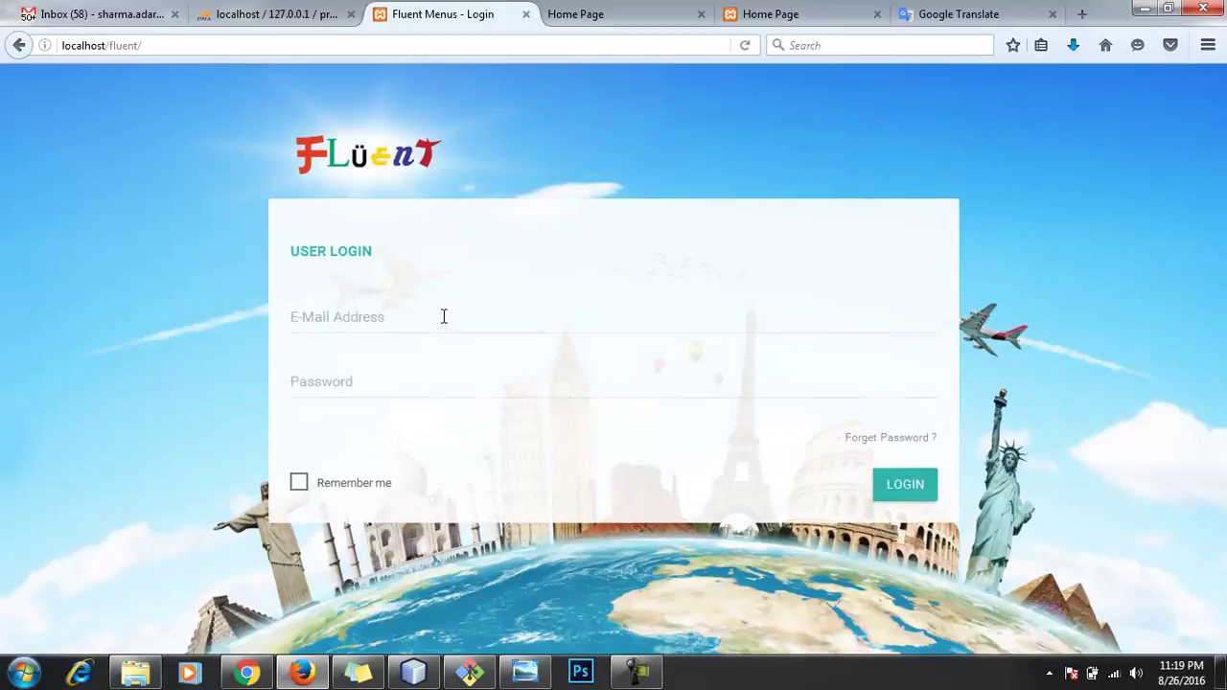
pyautogui.click(443, 315)
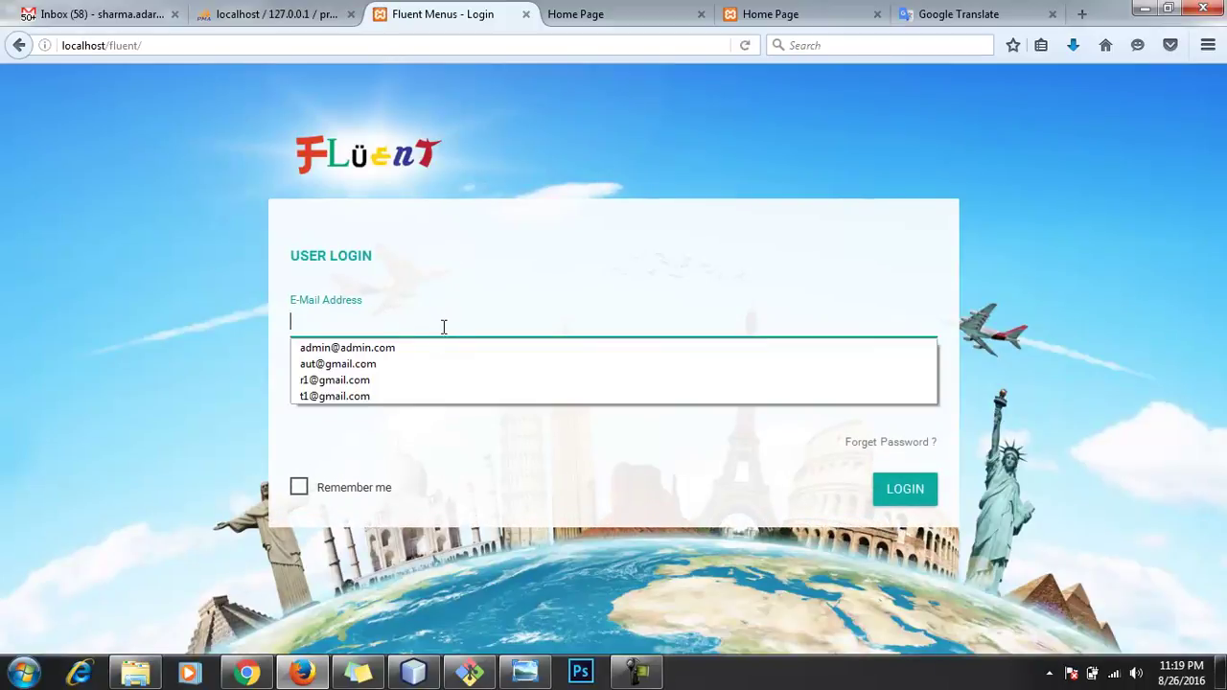
pyautogui.click(444, 346)
pyautogui.moveTo(434, 322); pyautogui.dragTo(157, 325)
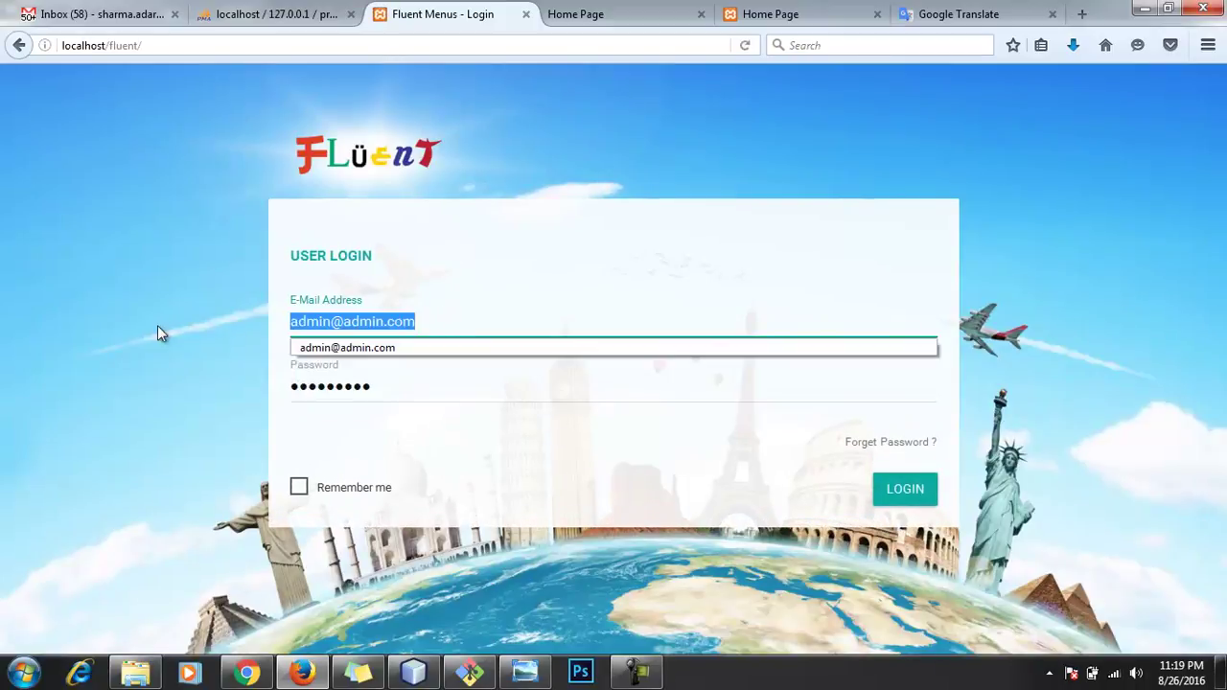
pyautogui.click(907, 490)
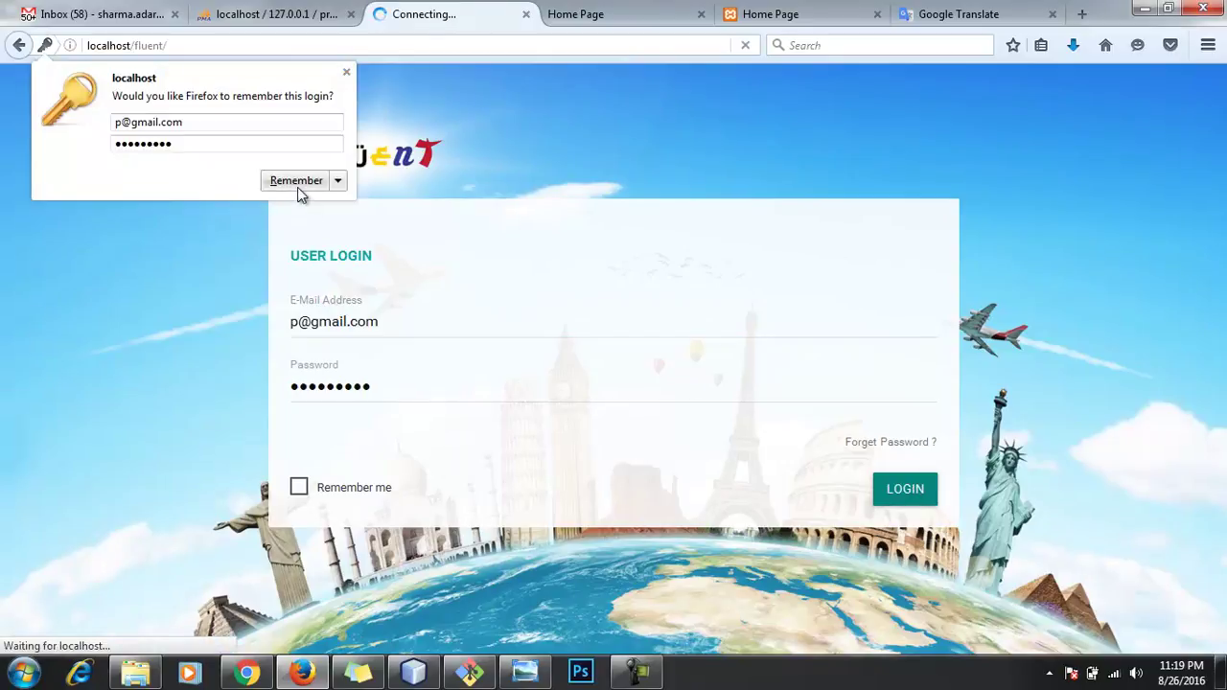
pyautogui.click(297, 182)
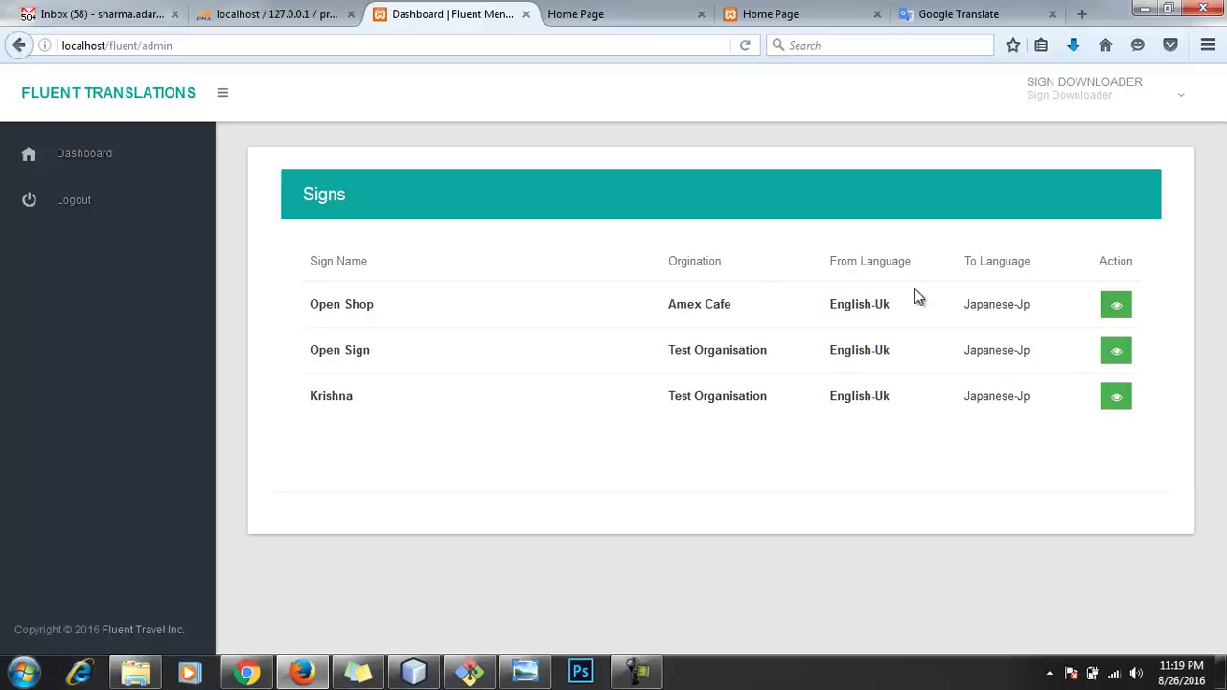
# Step: Review Open Shop's three sign fields and Japanese translations, then log out
pyautogui.click(1117, 309)
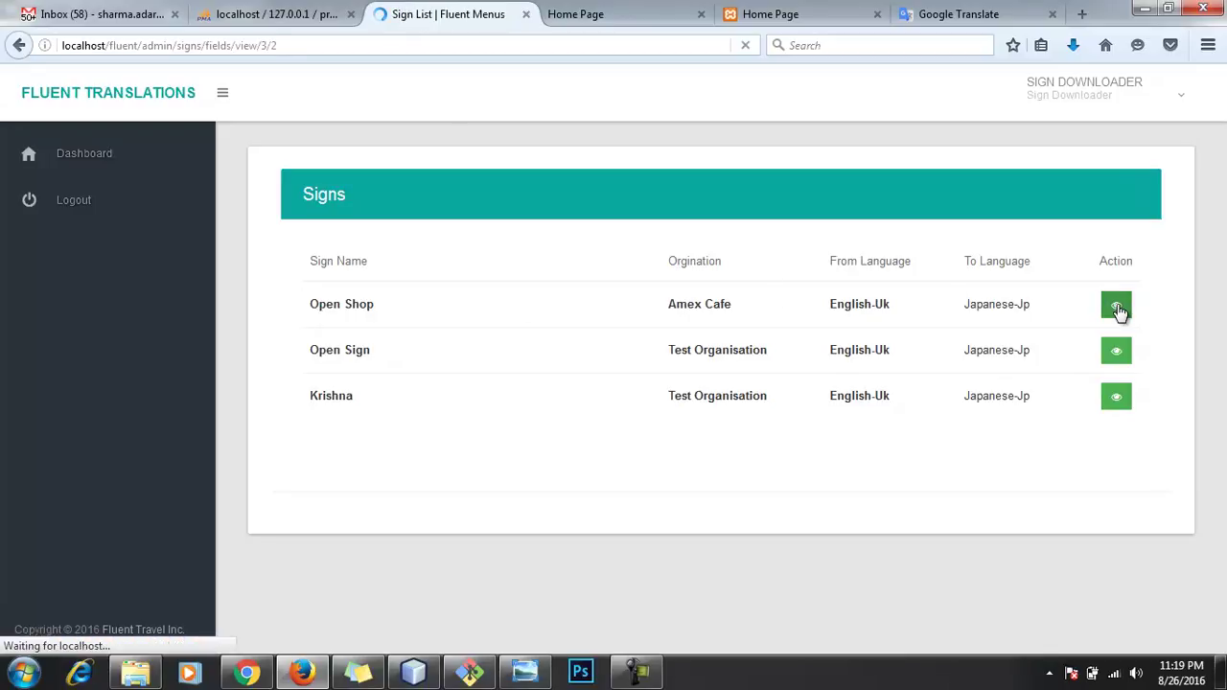
pyautogui.scroll(-10, 597, 329)
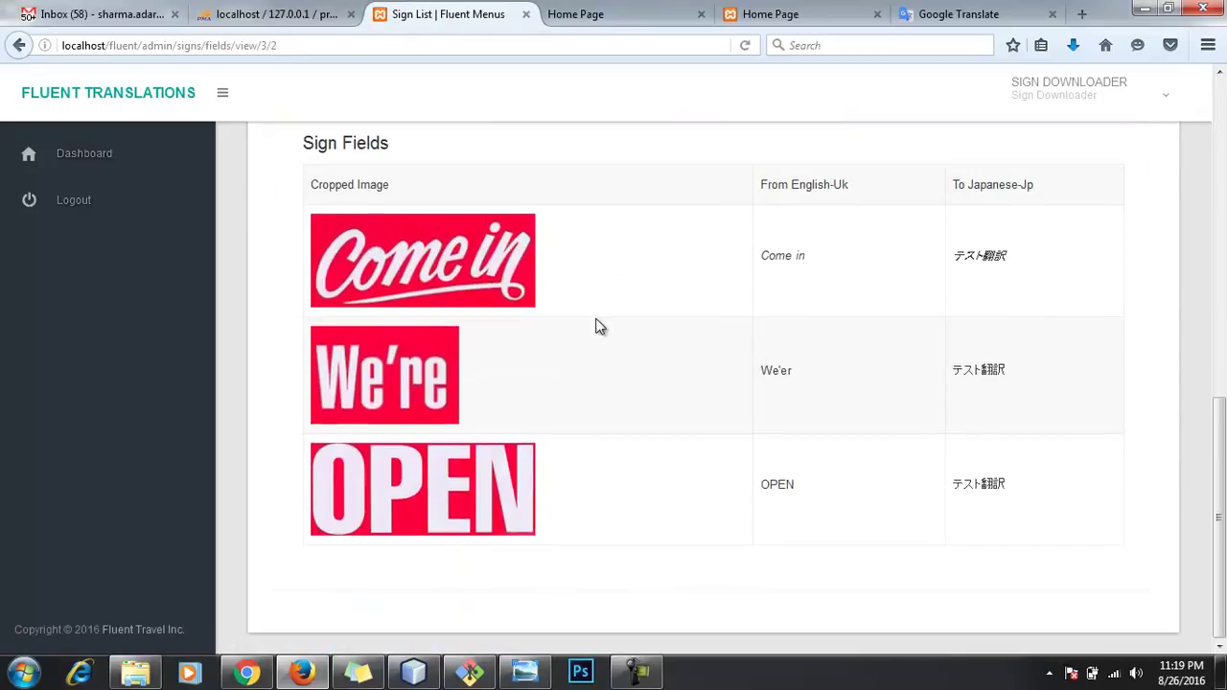
pyautogui.scroll(10, 597, 327)
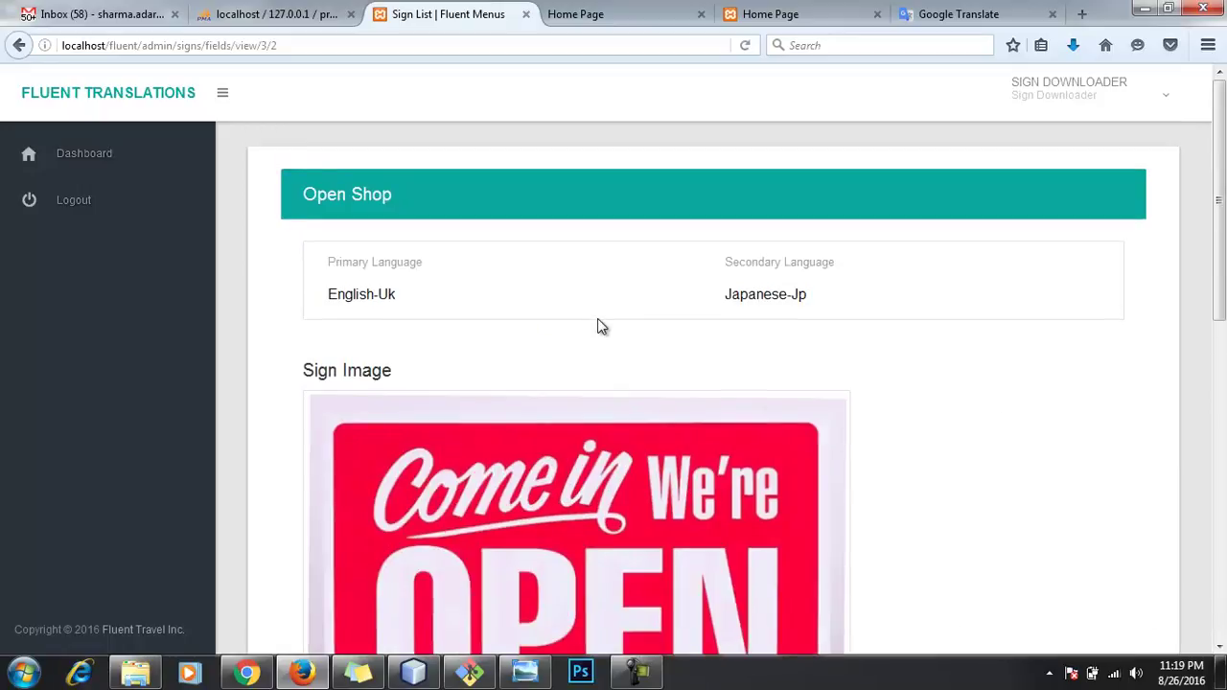
pyautogui.scroll(-5, 598, 326)
pyautogui.scroll(-3, 602, 329)
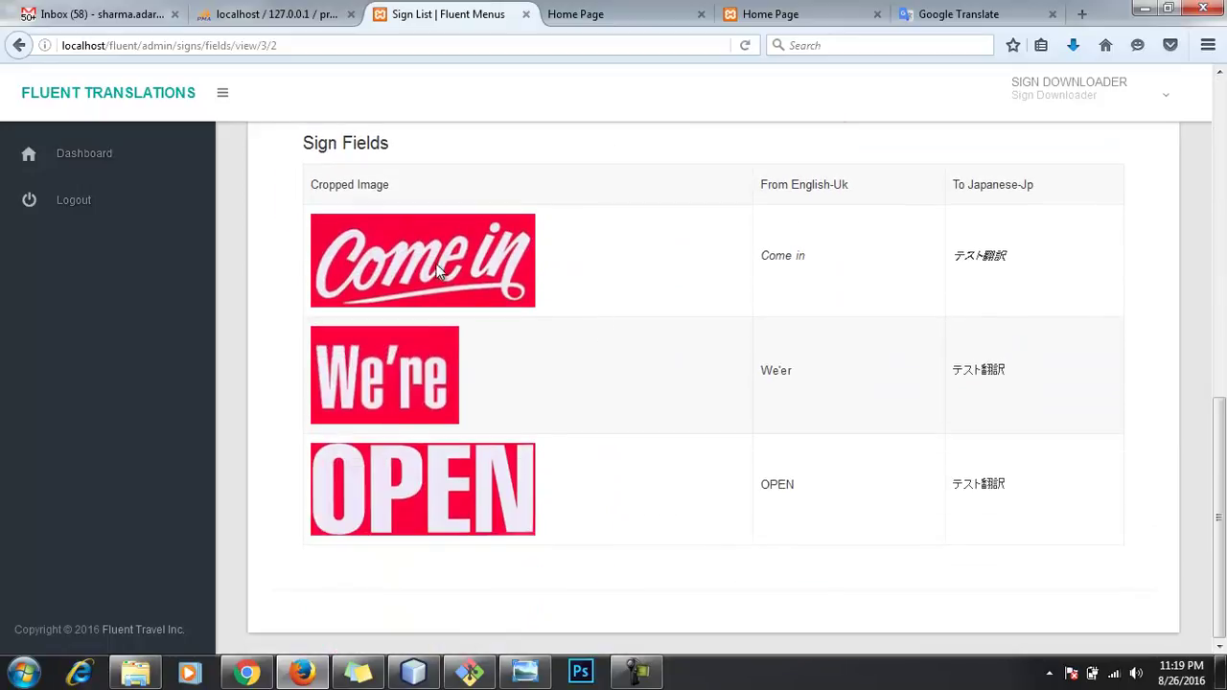
pyautogui.moveTo(309, 184); pyautogui.dragTo(961, 483)
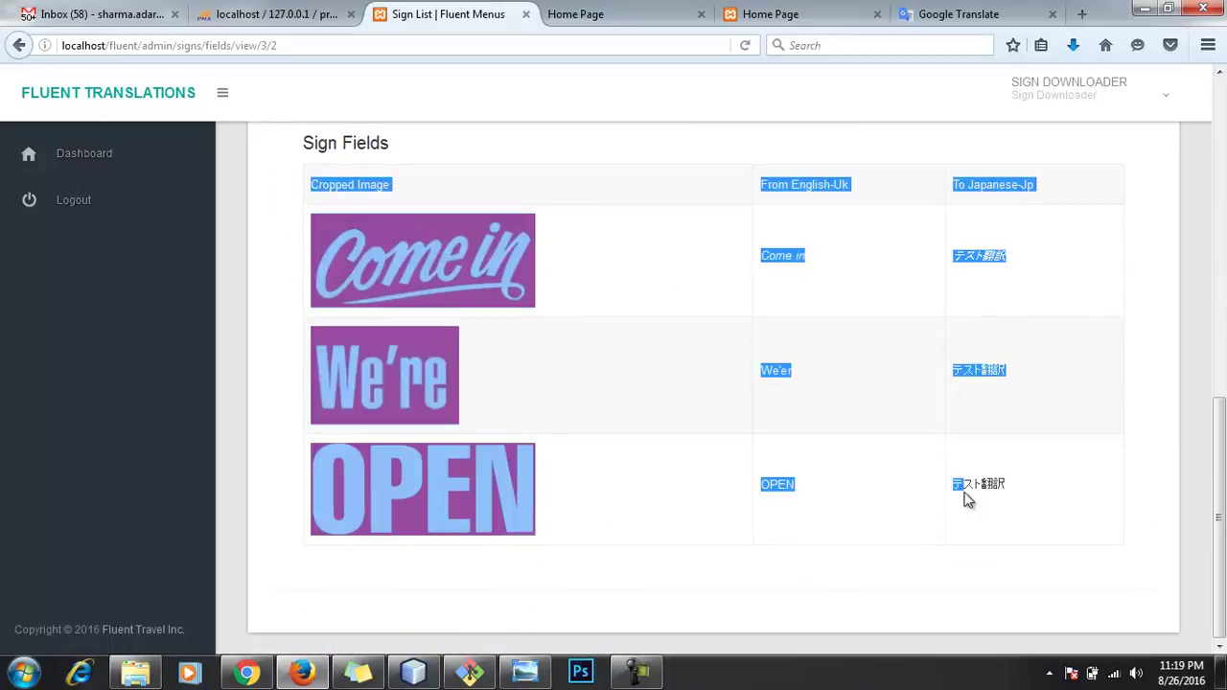
pyautogui.click(986, 522)
pyautogui.scroll(8, 1062, 521)
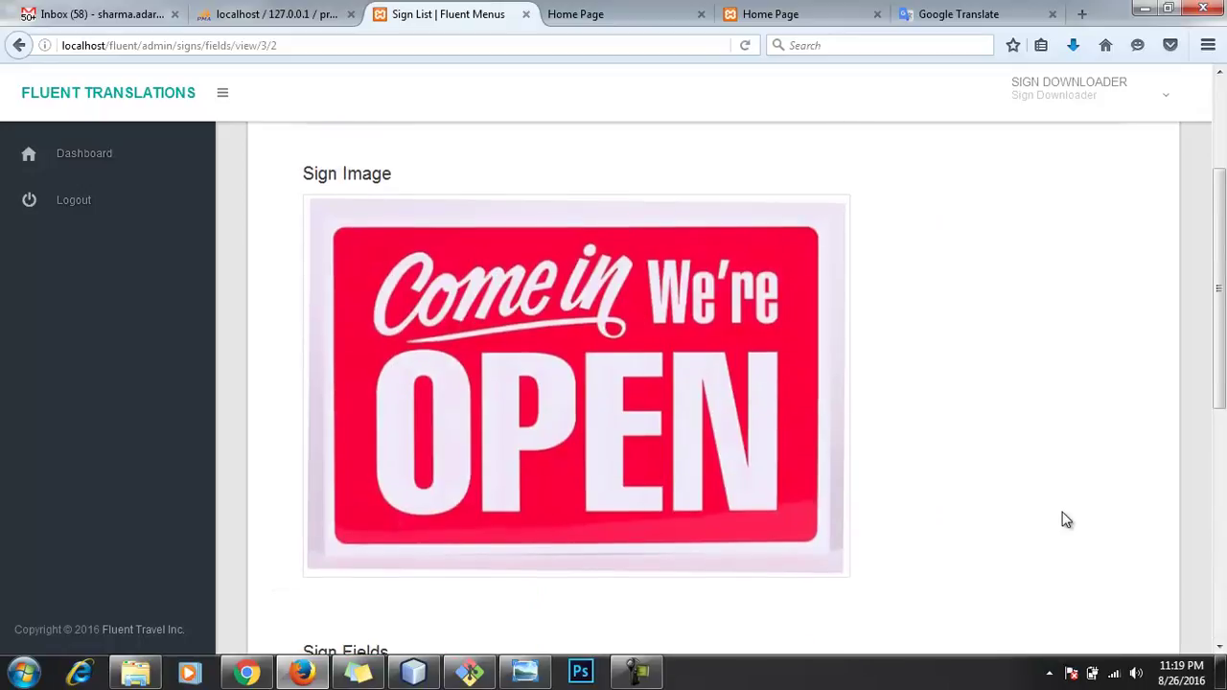
pyautogui.scroll(3, 1064, 517)
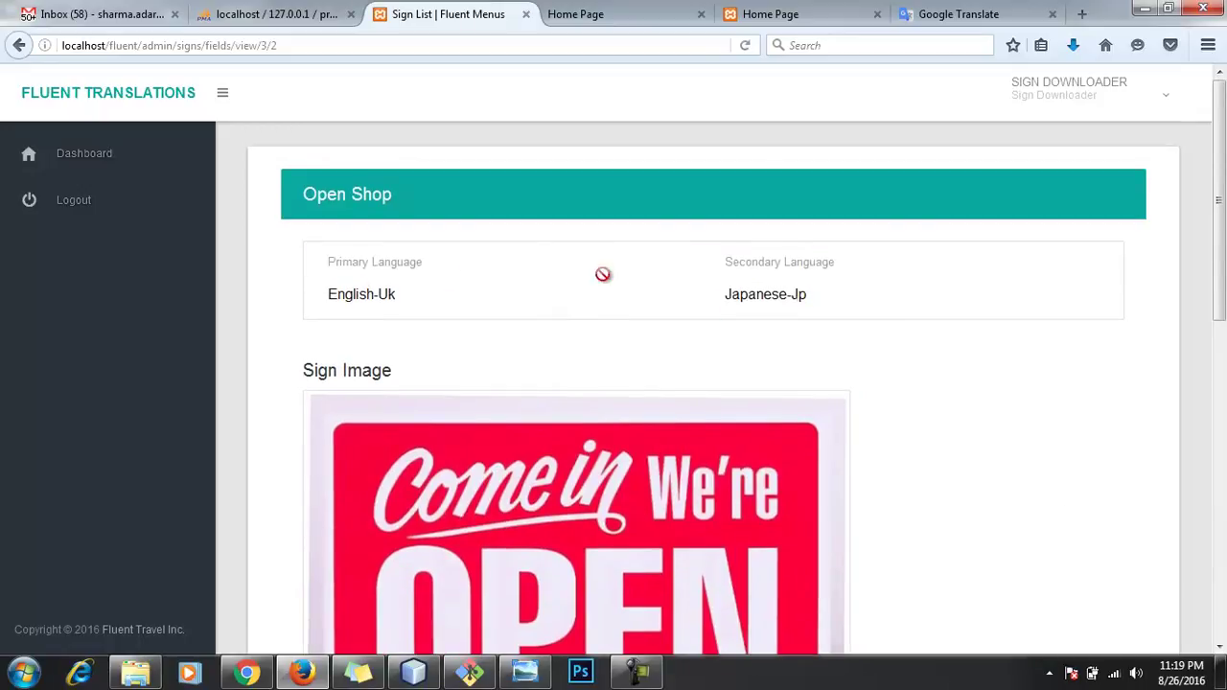
pyautogui.scroll(-10, 951, 398)
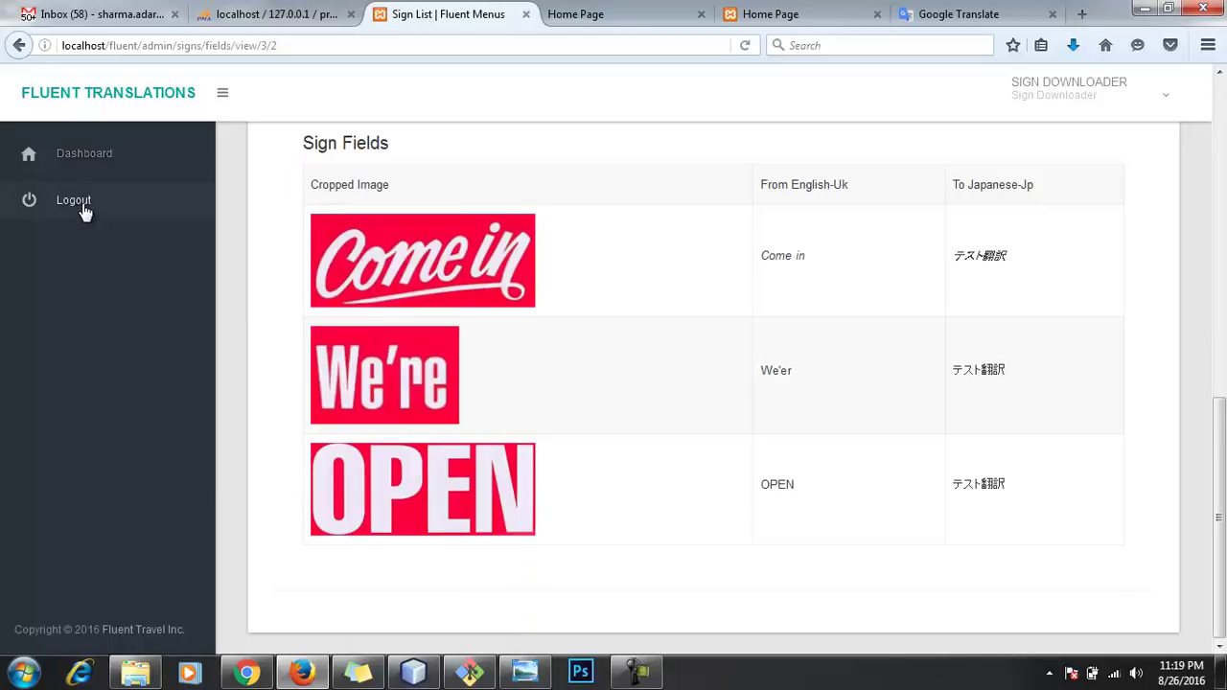
pyautogui.click(88, 205)
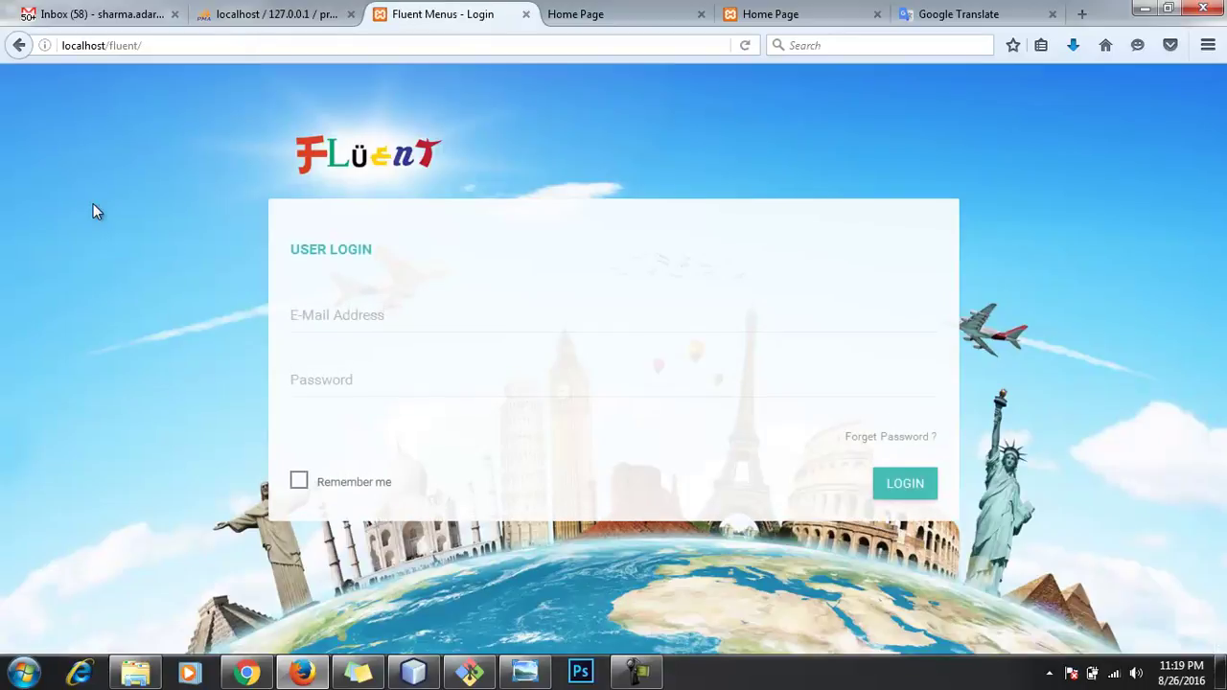
# Step: Log in as admin using the browser's saved admin login
pyautogui.click(394, 320)
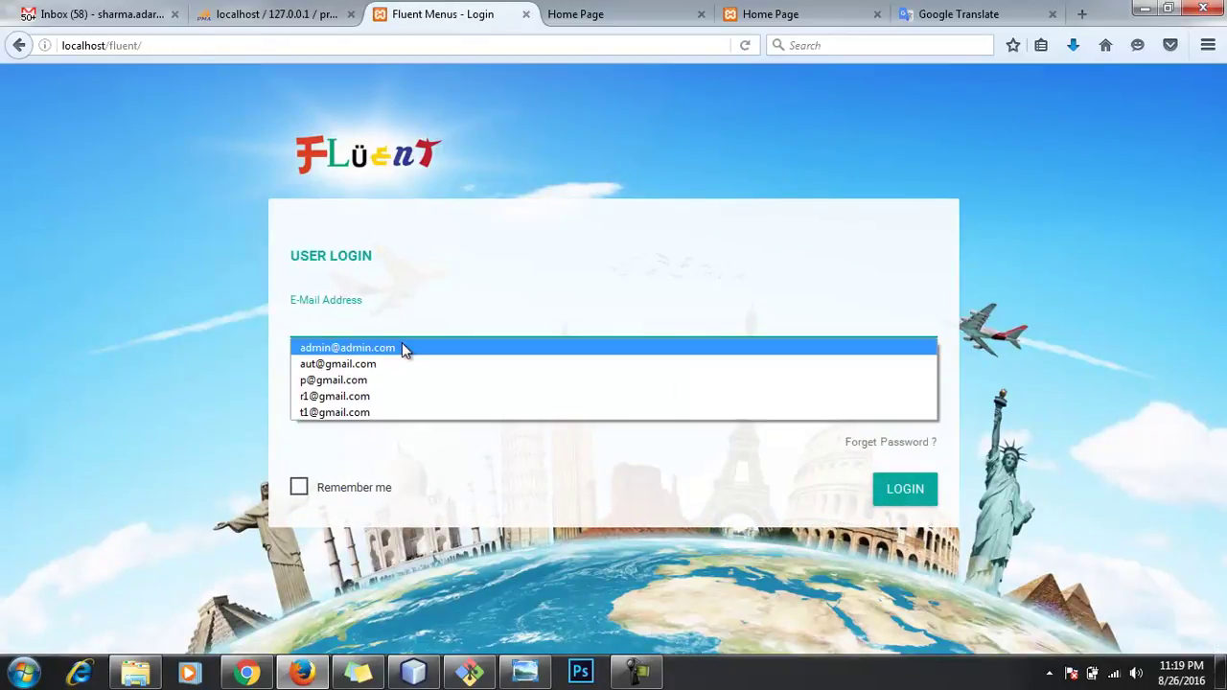
pyautogui.click(402, 342)
pyautogui.click(909, 489)
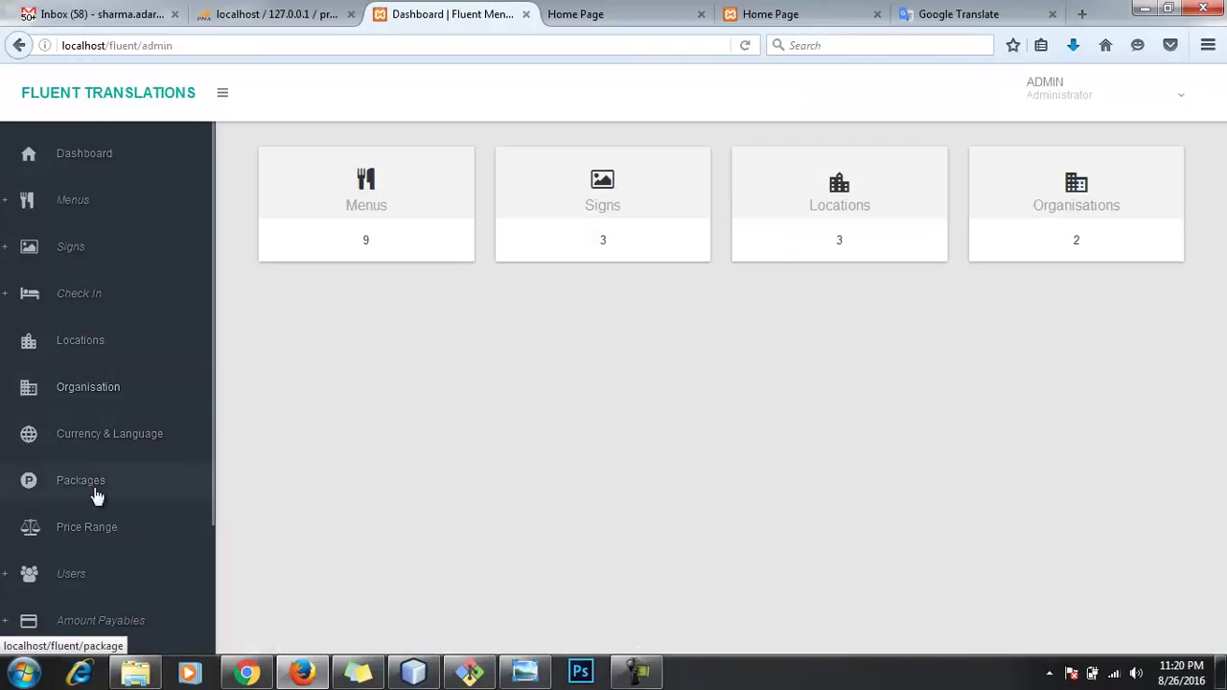
# Step: Open the Users list, select the Sign Editor's e-mail address, and log out of admin
pyautogui.scroll(-1, 87, 499)
pyautogui.click(71, 530)
pyautogui.scroll(-1, 84, 542)
pyautogui.click(77, 545)
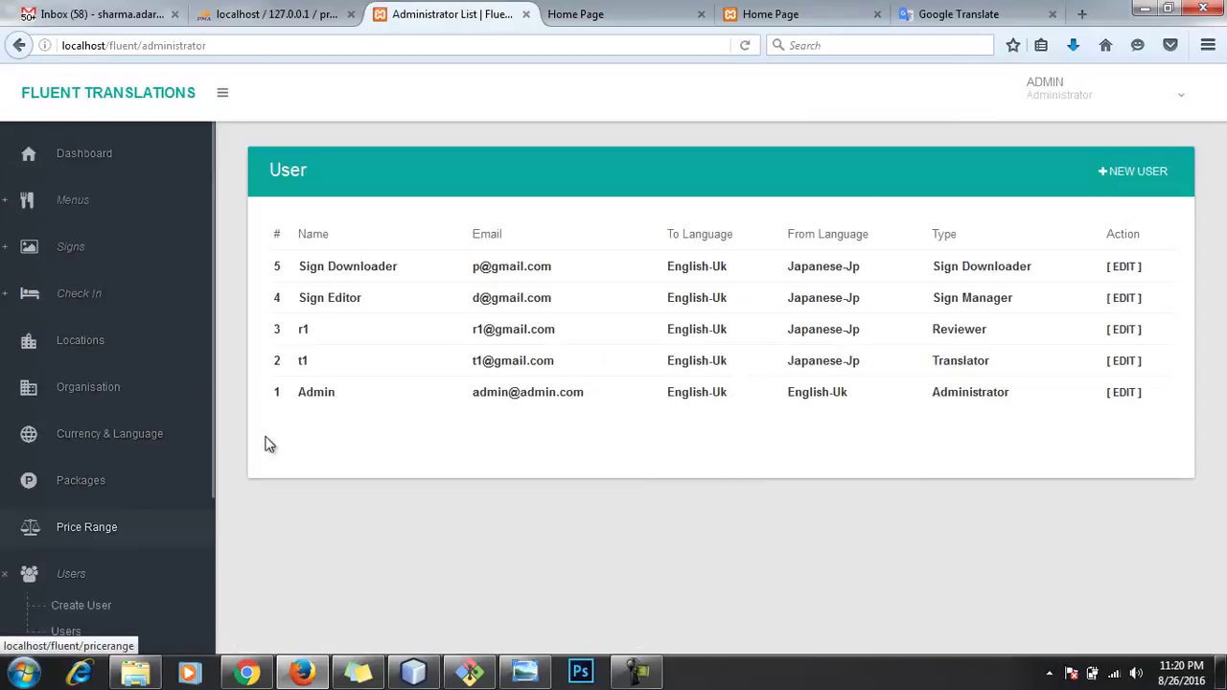
pyautogui.moveTo(286, 299); pyautogui.dragTo(1041, 301)
pyautogui.click(926, 392)
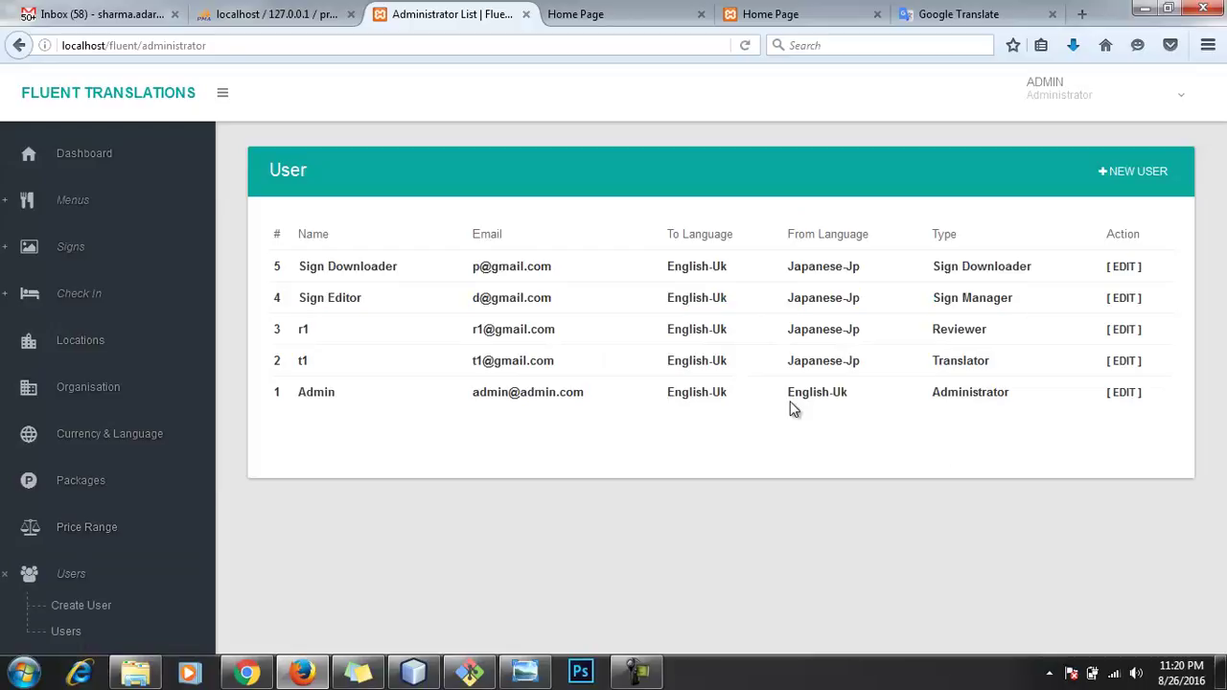
pyautogui.moveTo(469, 305); pyautogui.dragTo(571, 301)
pyautogui.hotkey('ctrl', 'c')
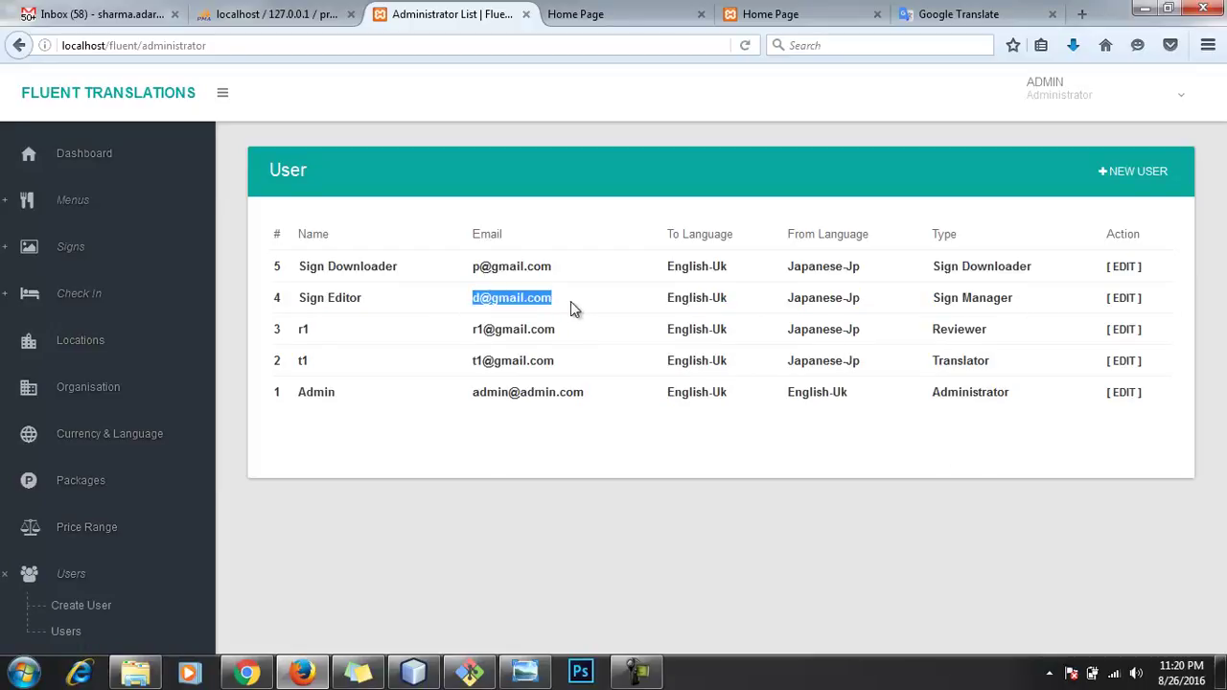
pyautogui.click(1134, 96)
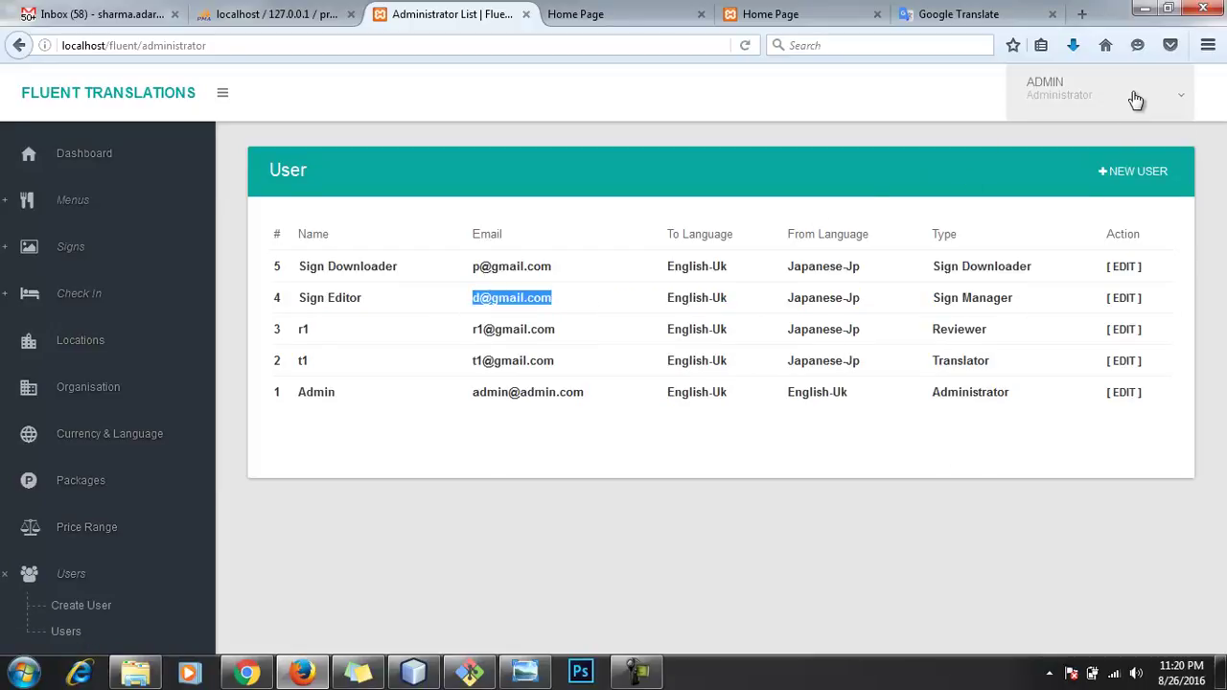
pyautogui.click(1090, 226)
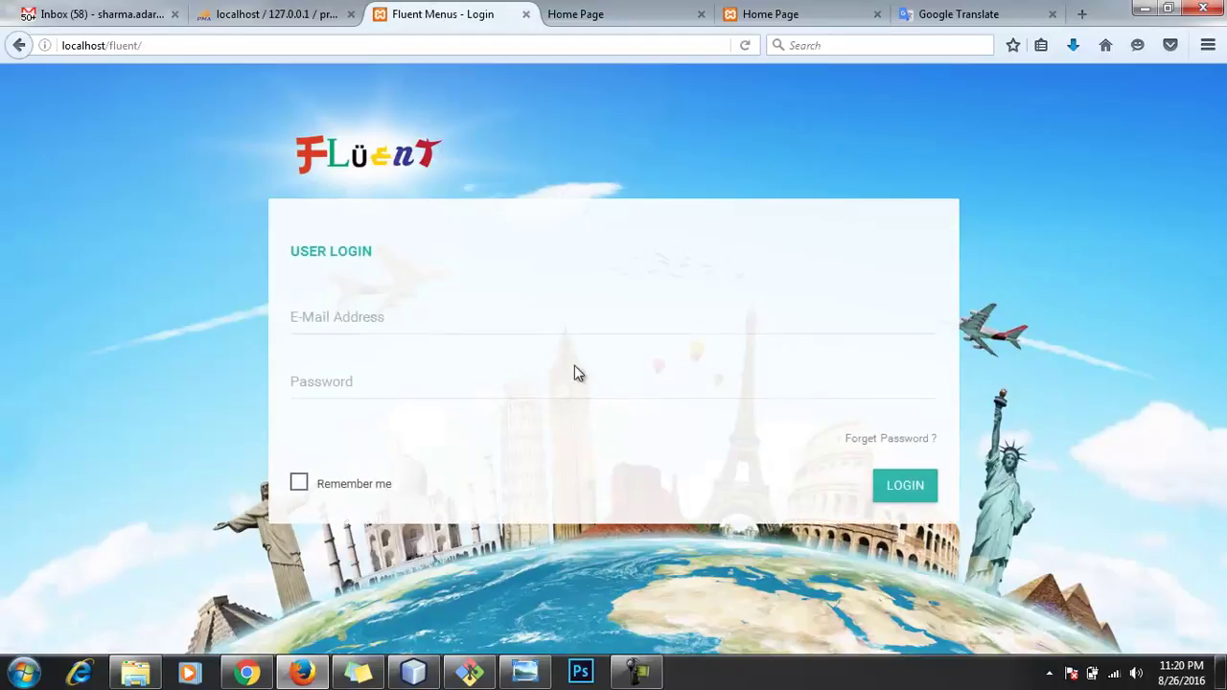
# Step: Sign in as the Sign Editor with the pasted e-mail and the account password, saving the login in Firefox
pyautogui.click(441, 319)
pyautogui.hotkey('ctrl', 'v')
pyautogui.moveTo(318, 324); pyautogui.dragTo(196, 326)
pyautogui.press('BackSpace')
pyautogui.click(382, 383)
pyautogui.write('•••••••••')
pyautogui.click(905, 490)
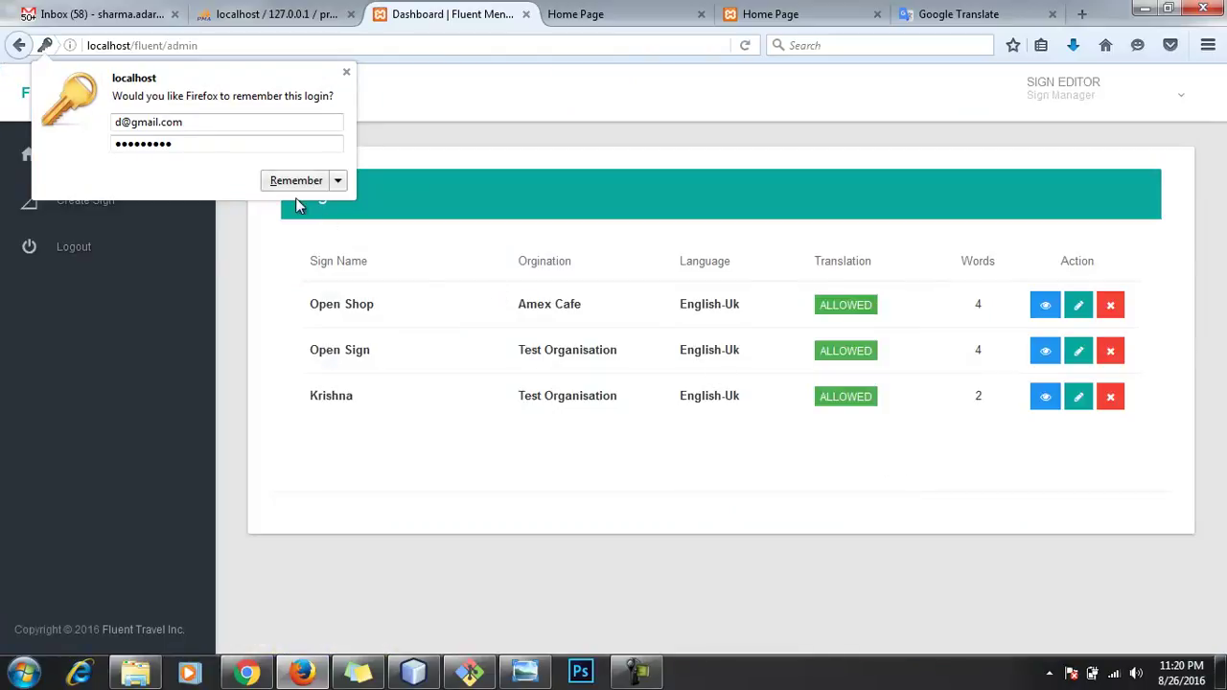
pyautogui.click(298, 182)
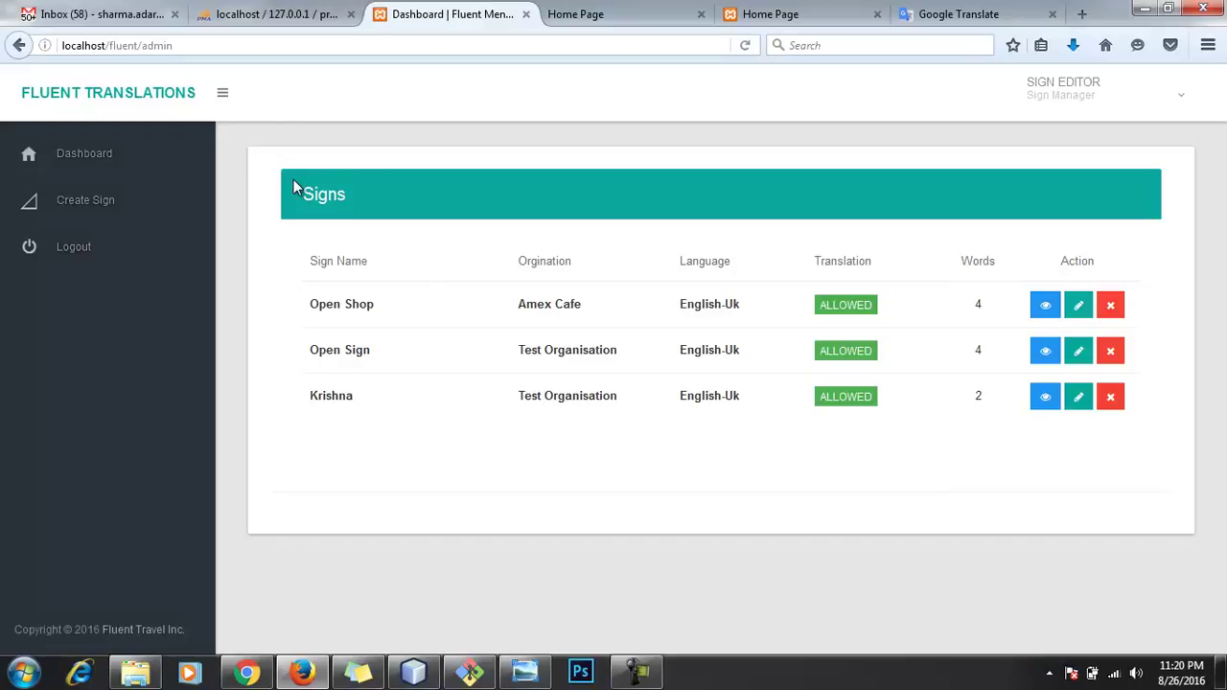
# Step: Start a new sign and upload Food-Menu-Spring-2016 as its image
pyautogui.click(61, 201)
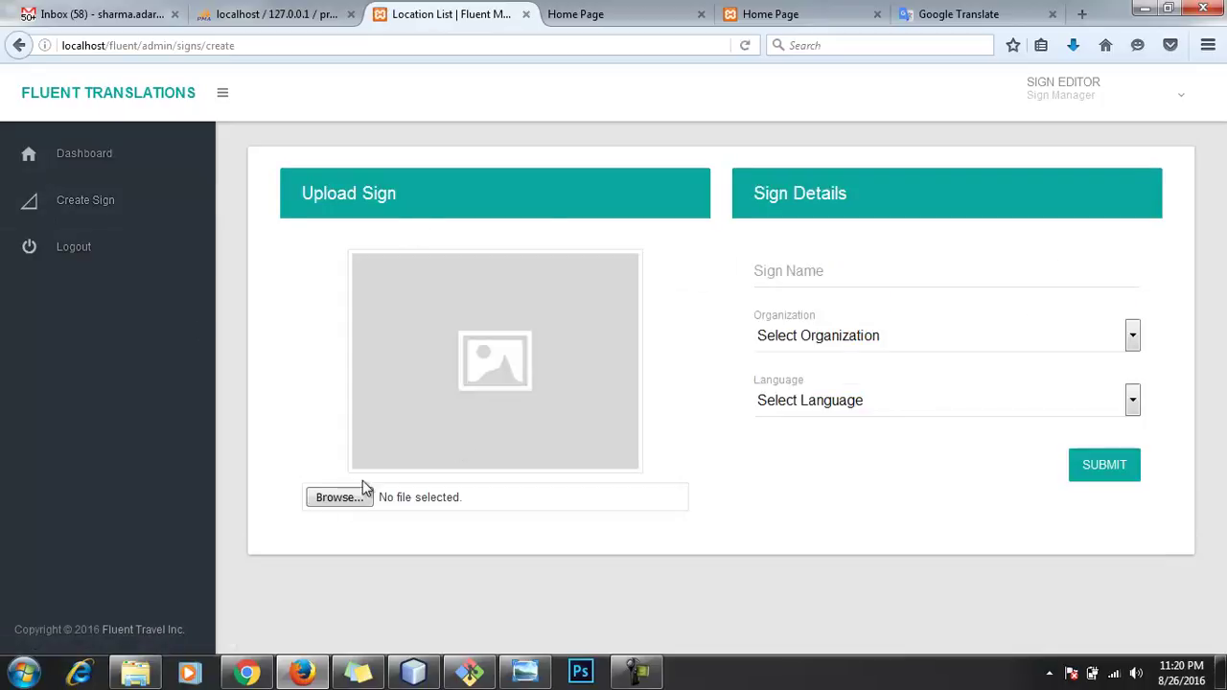
pyautogui.click(337, 500)
pyautogui.click(794, 420)
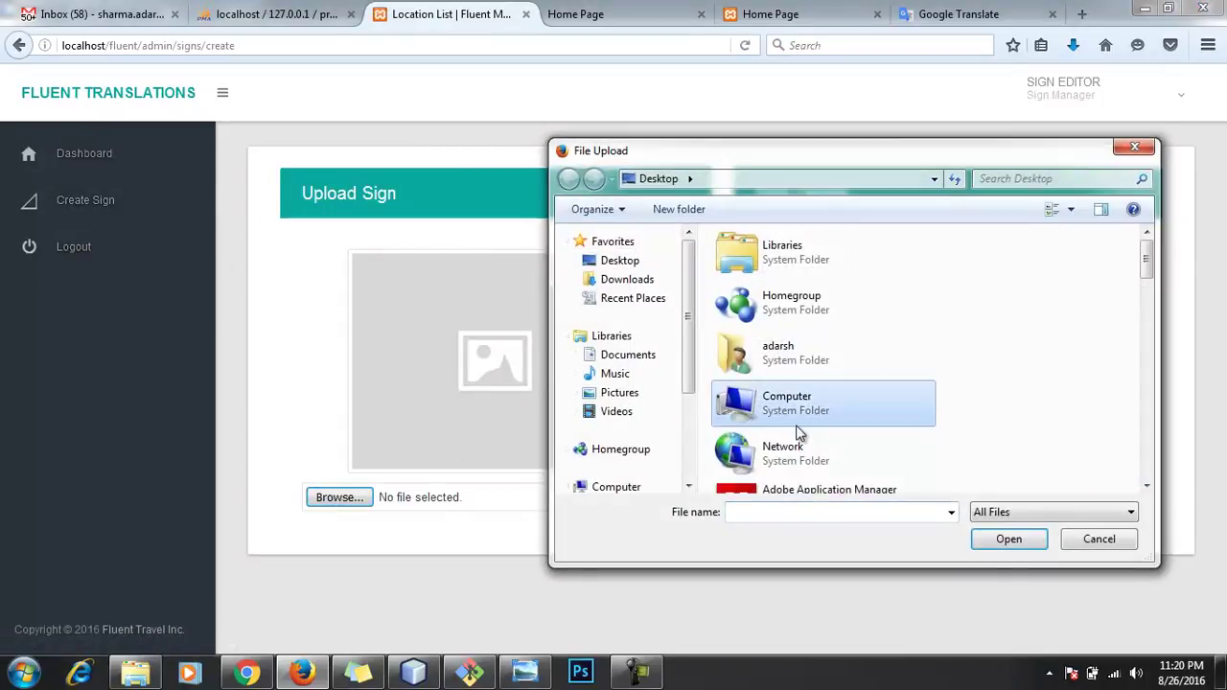
pyautogui.scroll(-10, 800, 407)
pyautogui.scroll(-5, 832, 467)
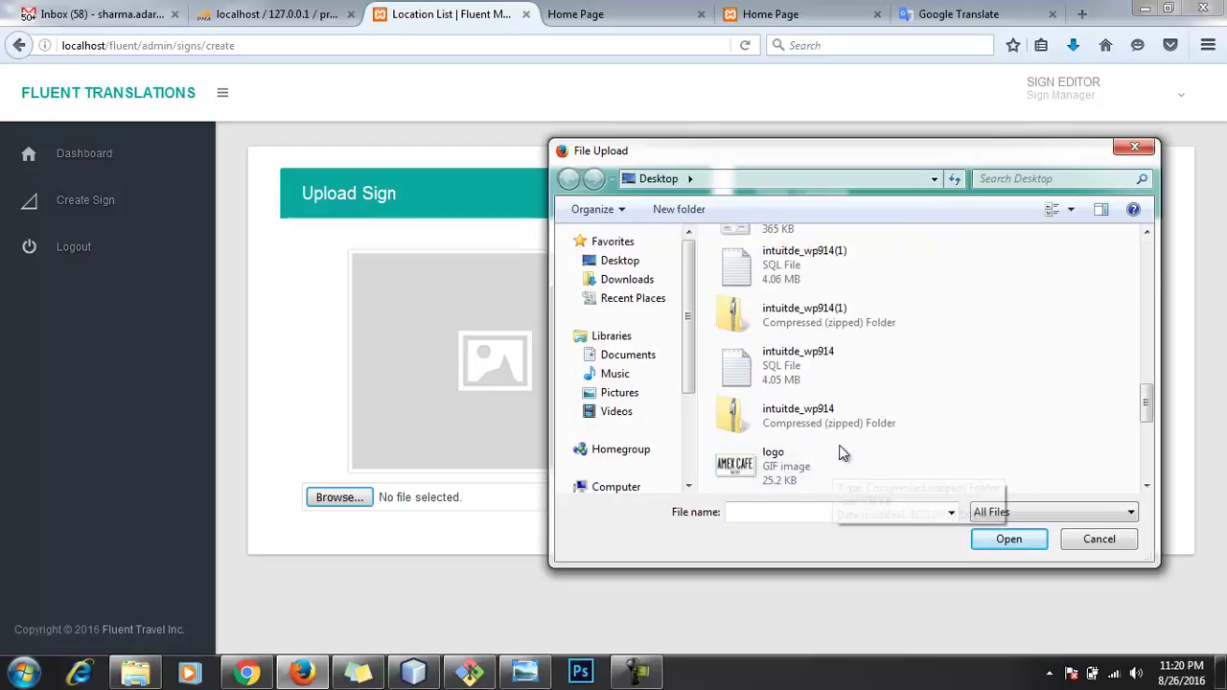
pyautogui.scroll(2, 841, 413)
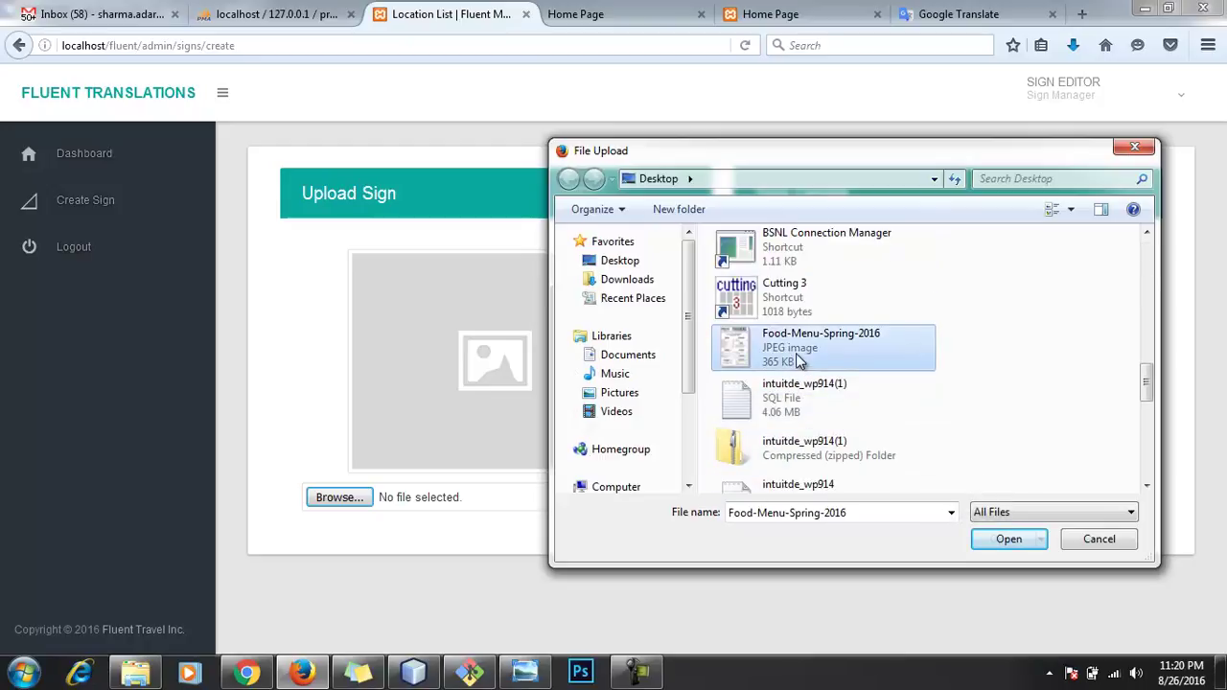
pyautogui.doubleClick(798, 356)
# Step: Name the sign xyz, set organization Amex Cafe and language English-Uk, and submit
pyautogui.click(901, 281)
pyautogui.write('xyz')
pyautogui.click(1080, 348)
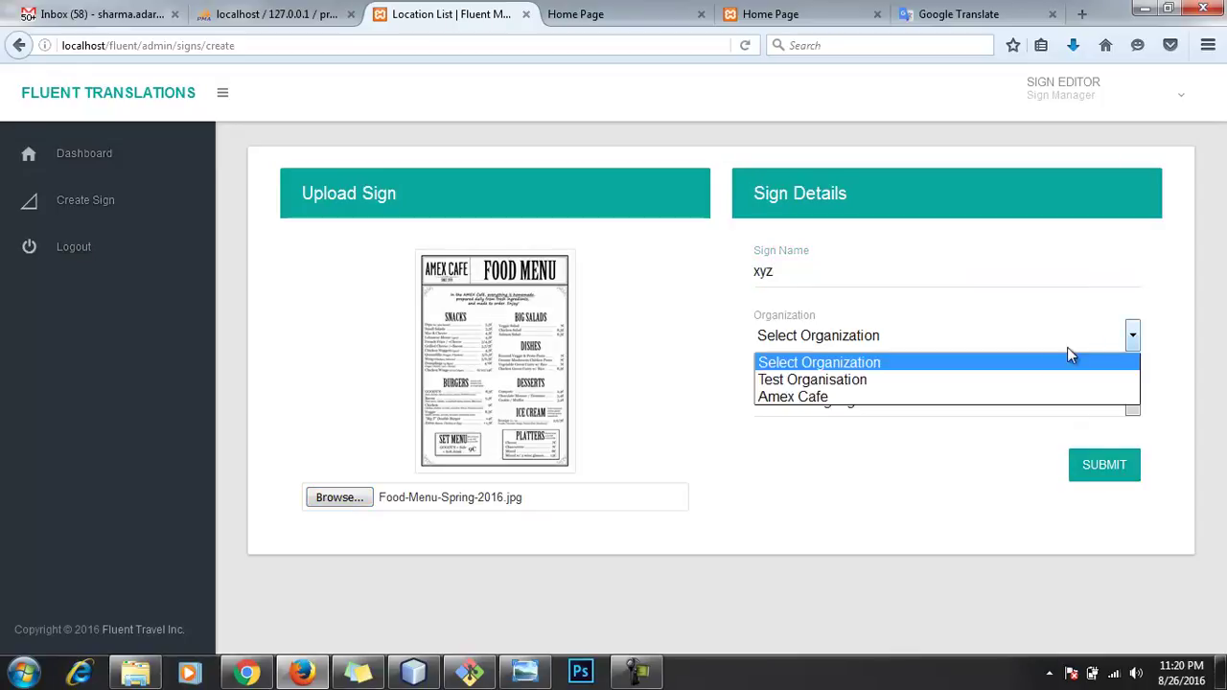
pyautogui.click(917, 397)
pyautogui.click(916, 400)
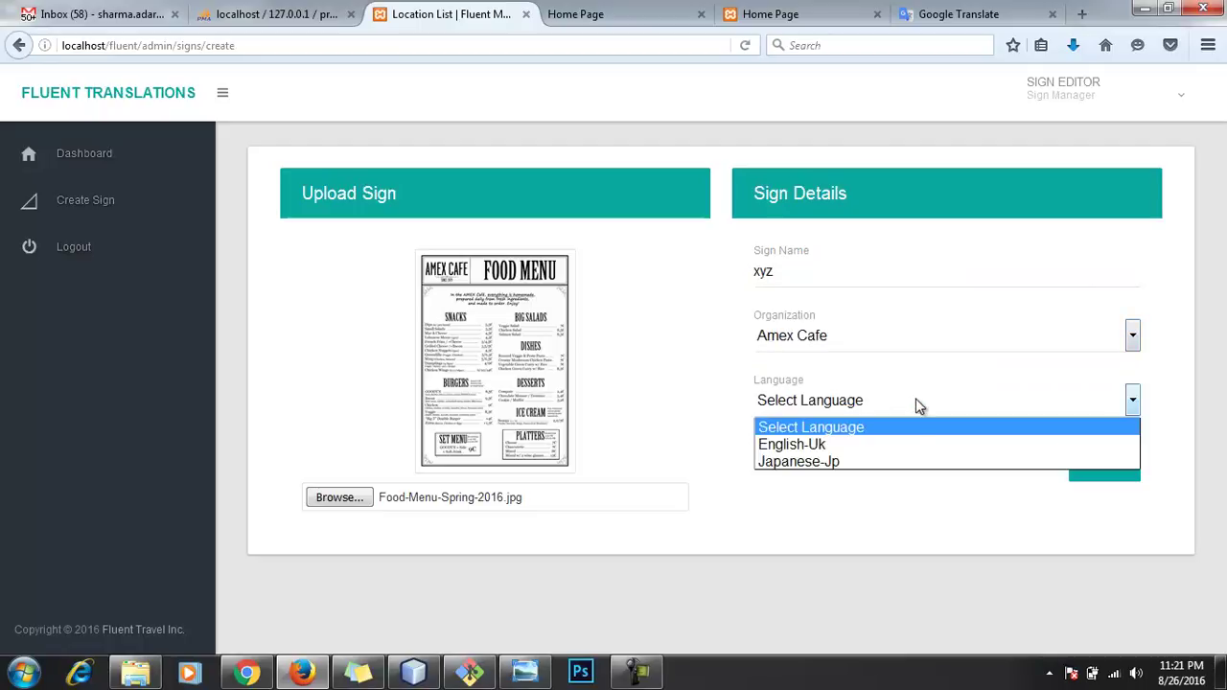
pyautogui.click(887, 444)
pyautogui.click(1093, 470)
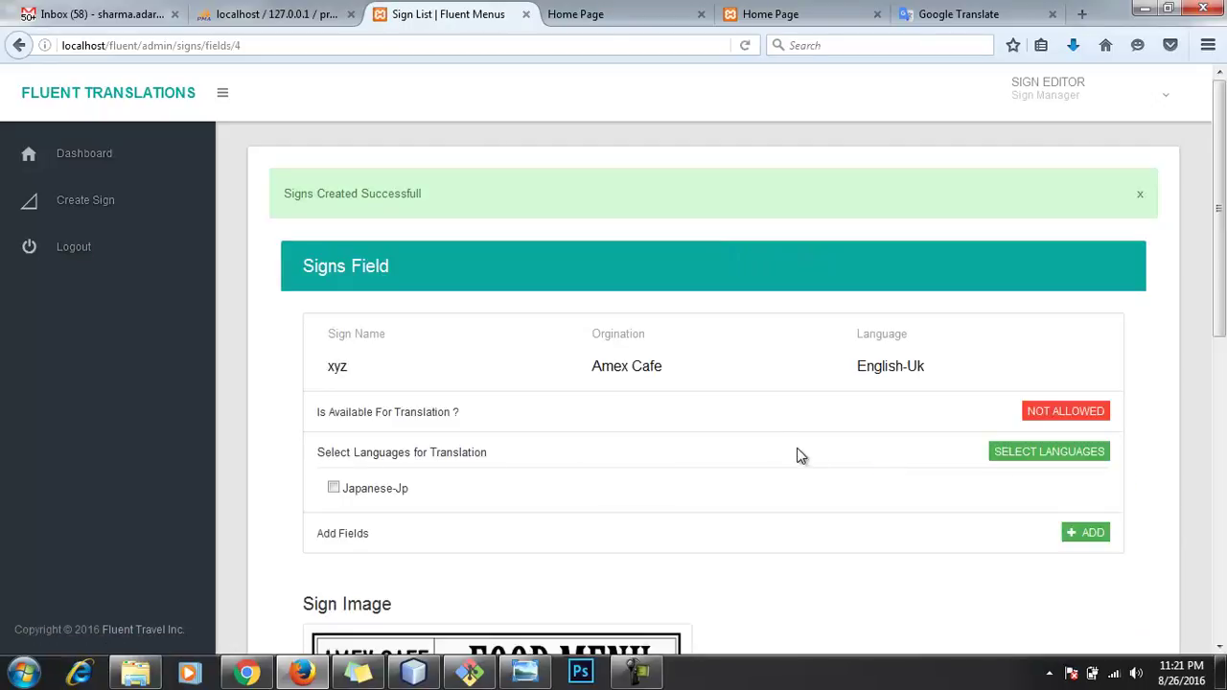
# Step: Crop the AMEX CAFE logo from the menu image and save it as xyz's first field
pyautogui.scroll(-2, 1074, 426)
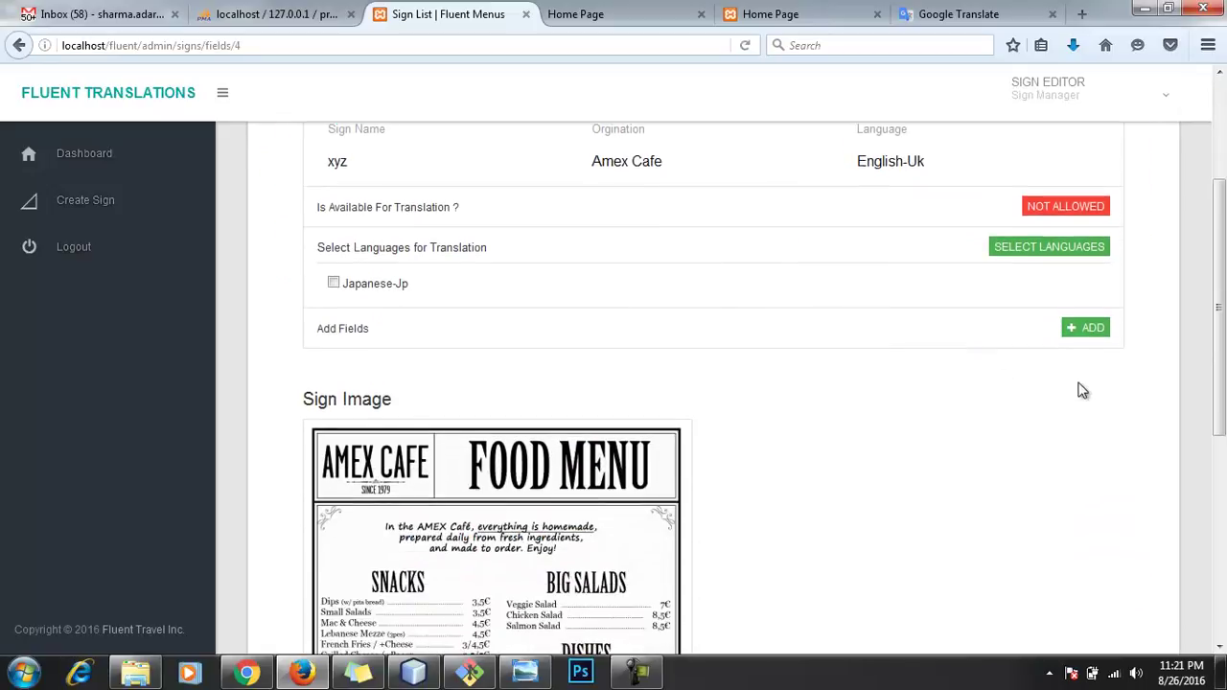
pyautogui.click(1081, 338)
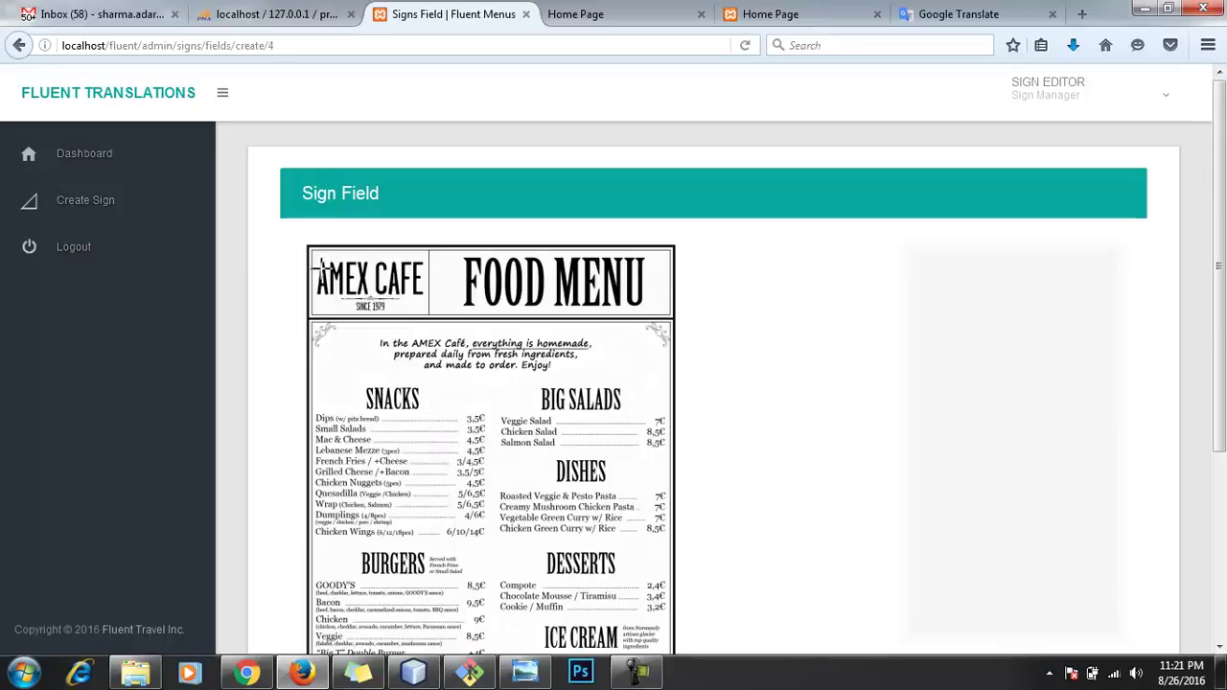
pyautogui.moveTo(312, 255); pyautogui.dragTo(433, 301)
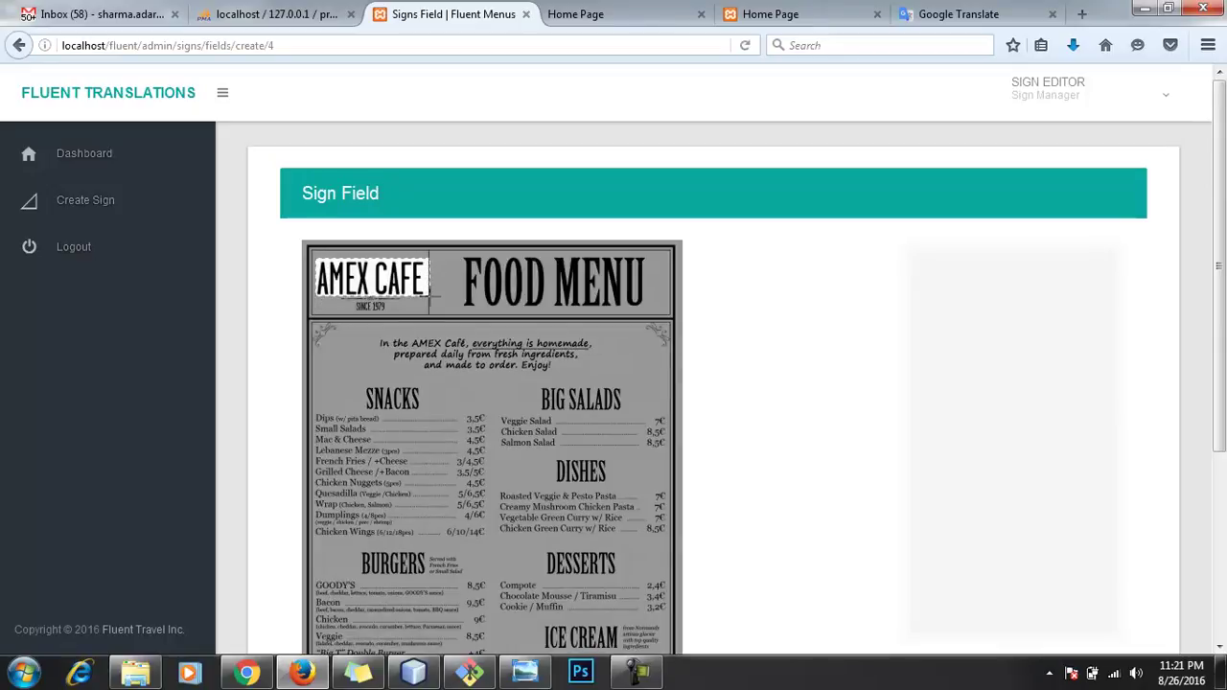
pyautogui.click(433, 269)
pyautogui.moveTo(421, 257); pyautogui.dragTo(316, 298)
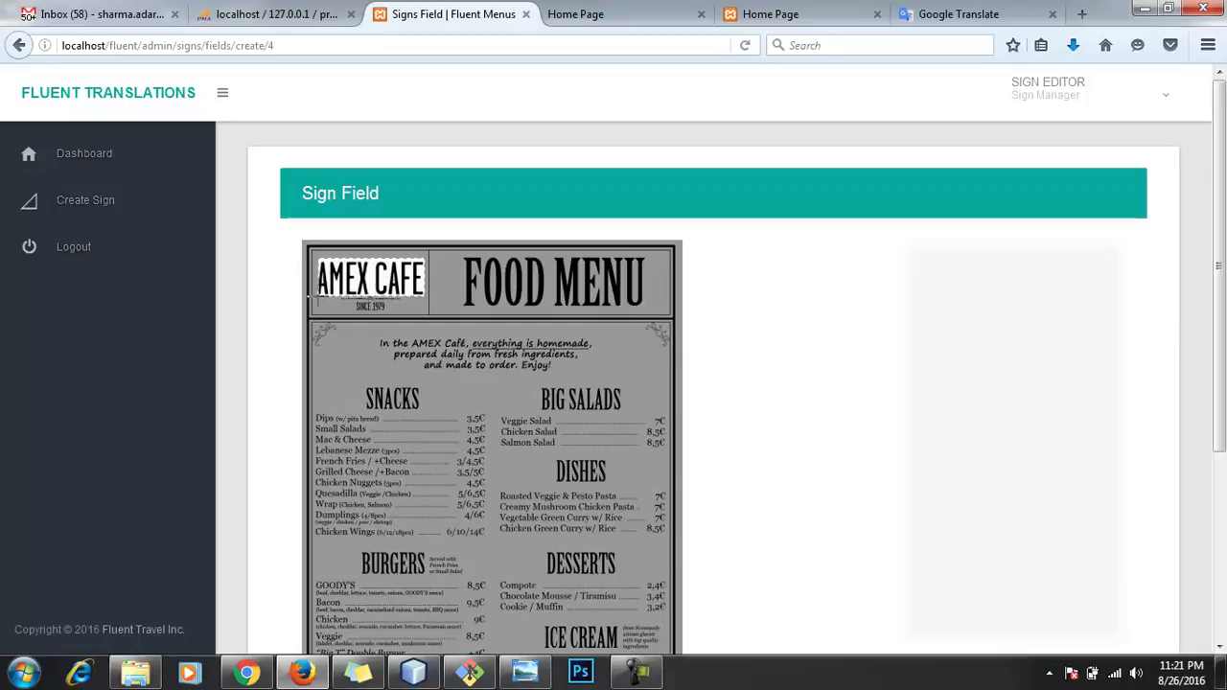
pyautogui.scroll(-3, 876, 432)
pyautogui.scroll(-3, 876, 432)
pyautogui.click(355, 575)
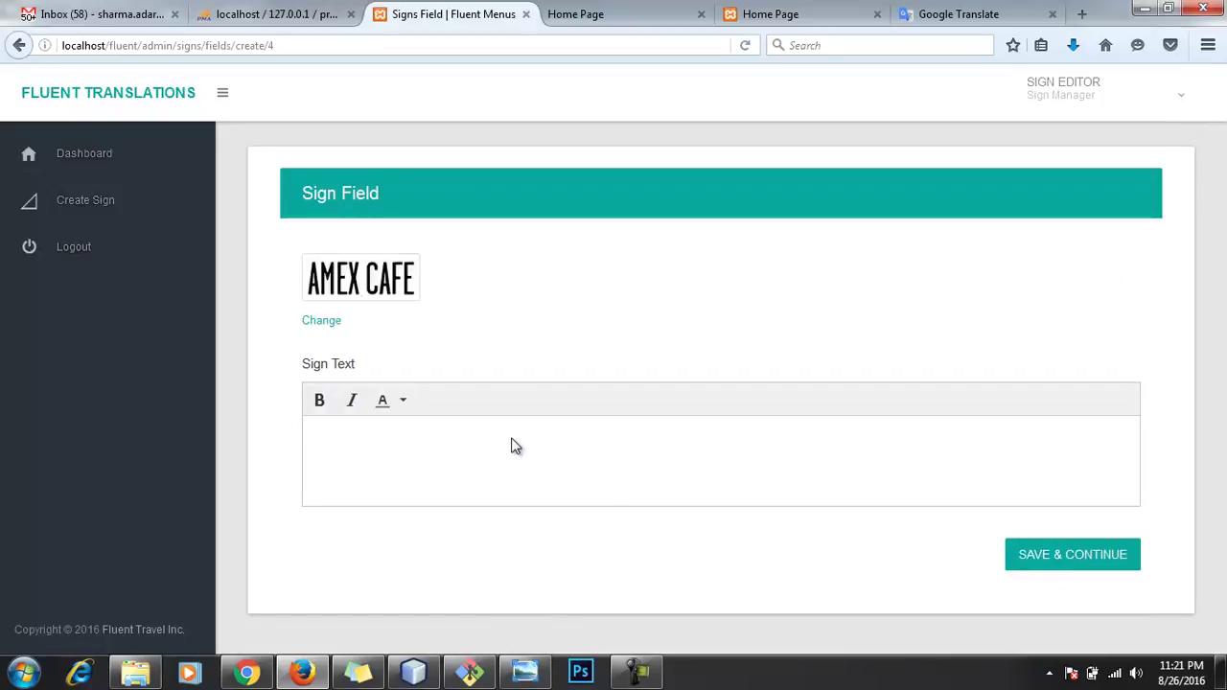
pyautogui.write('Amex')
pyautogui.press('BackSpace')
pyautogui.press('BackSpace')
pyautogui.press('BackSpace')
pyautogui.press('BackSpace')
pyautogui.press('BackSpace')
pyautogui.click(1094, 556)
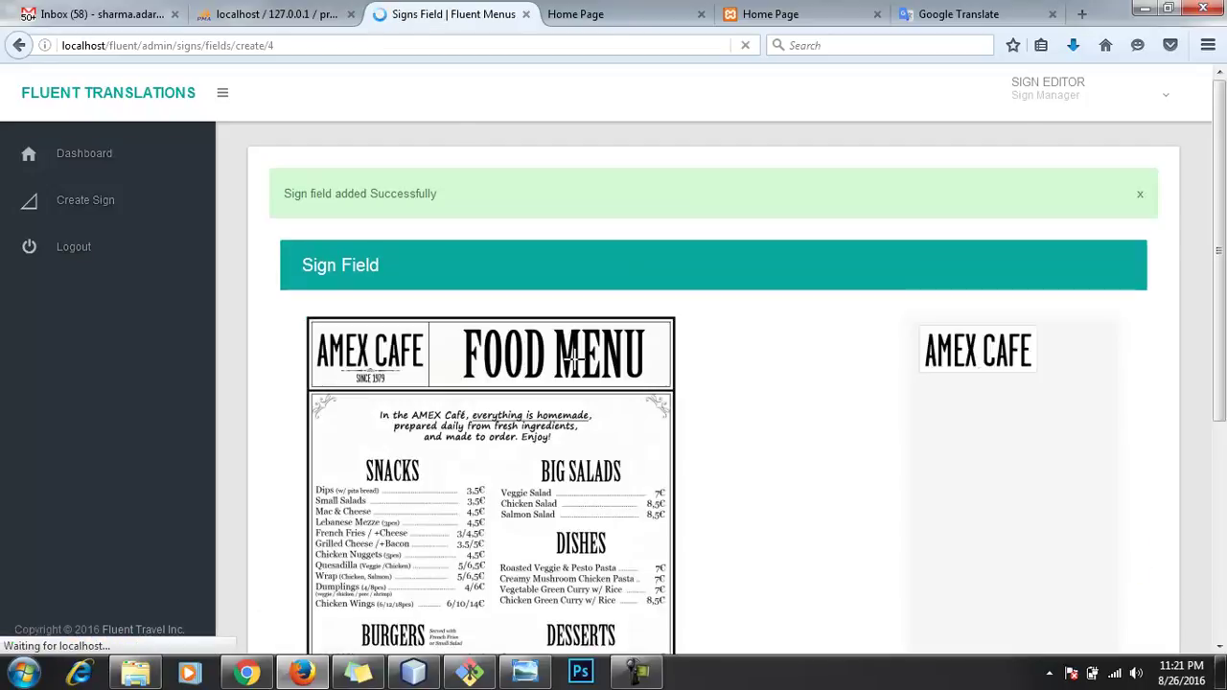
# Step: Crop the SINCE 1979 tagline as a new field with text 'Since 1997' and save it
pyautogui.moveTo(349, 373); pyautogui.dragTo(397, 387)
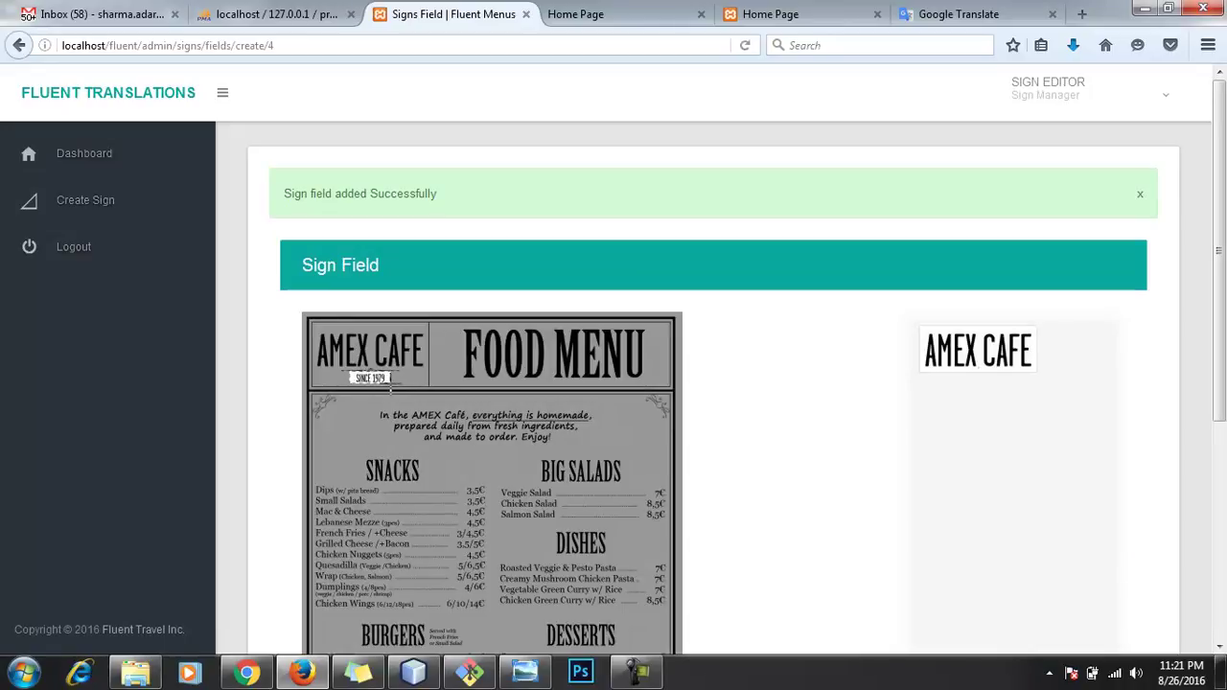
pyautogui.scroll(-5, 494, 460)
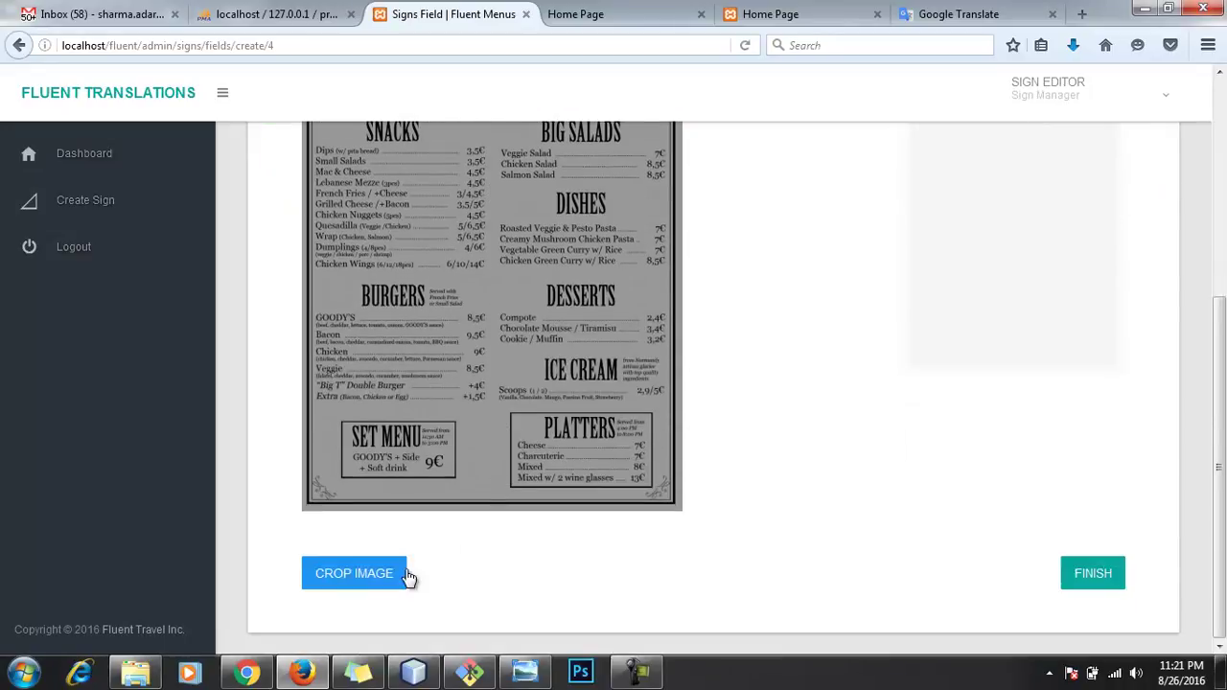
pyautogui.click(363, 575)
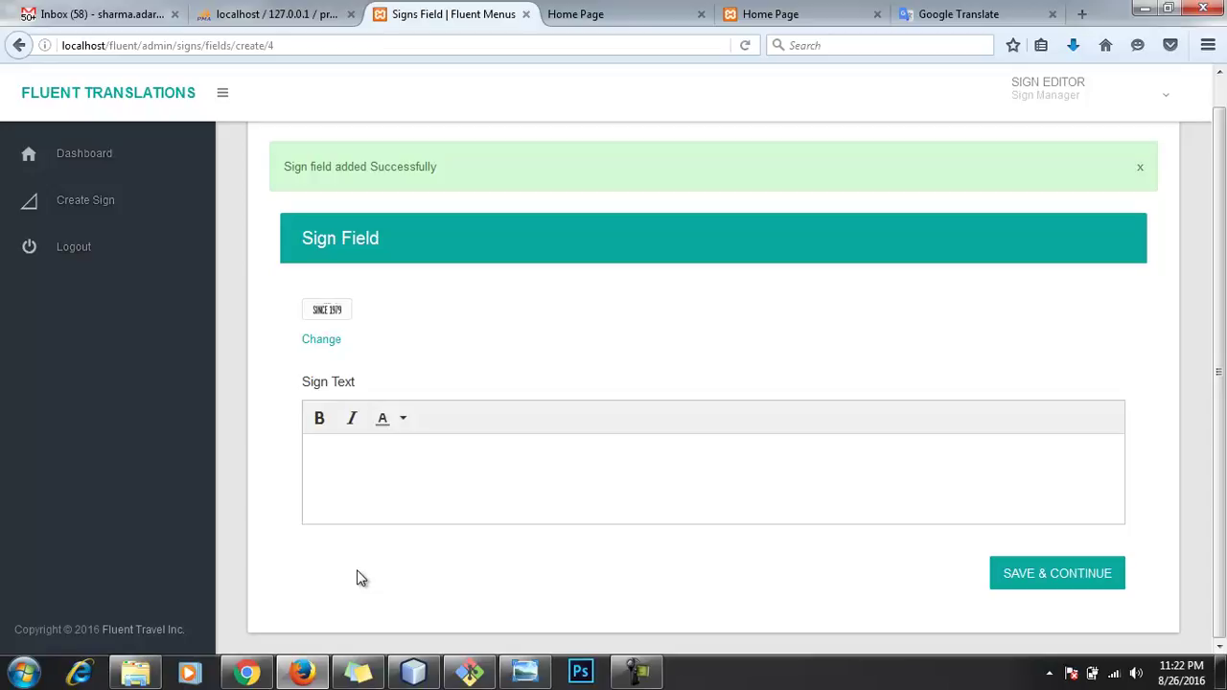
pyautogui.click(406, 484)
pyautogui.write('Sin')
pyautogui.write('1997')
pyautogui.click(1042, 577)
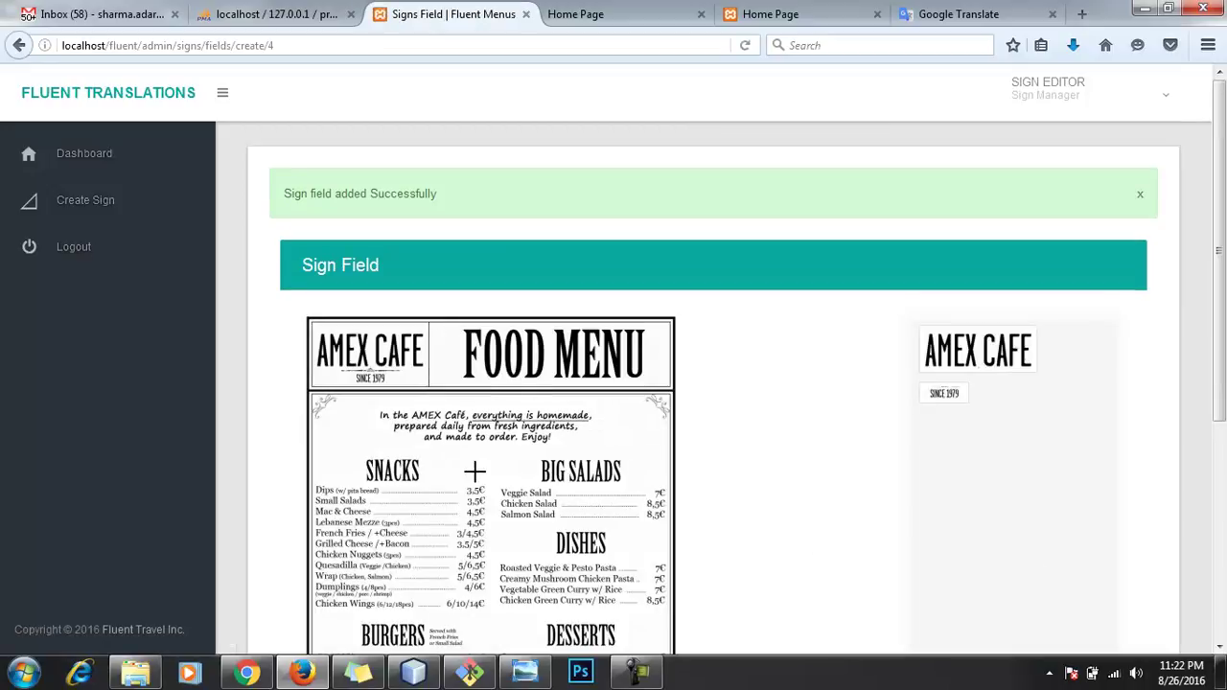
# Step: Finish the xyz sign and return to the Signs list
pyautogui.scroll(-5, 780, 485)
pyautogui.scroll(2, 826, 529)
pyautogui.scroll(3, 826, 530)
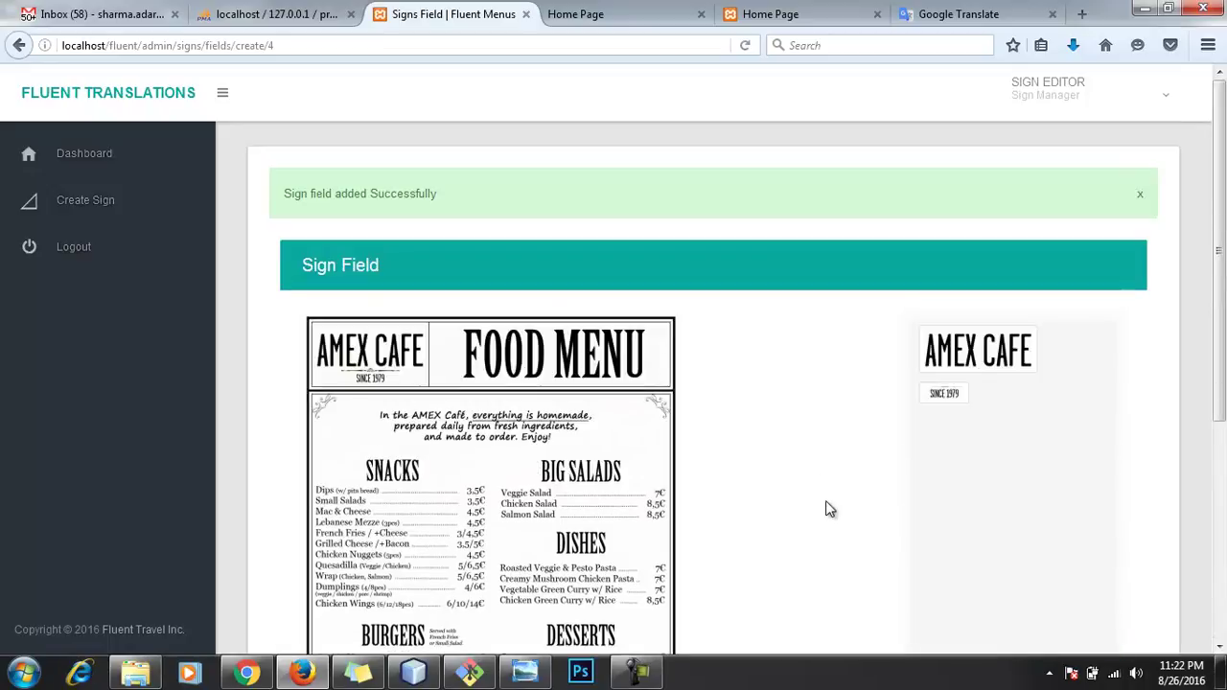
pyautogui.scroll(-5, 848, 494)
pyautogui.click(1115, 579)
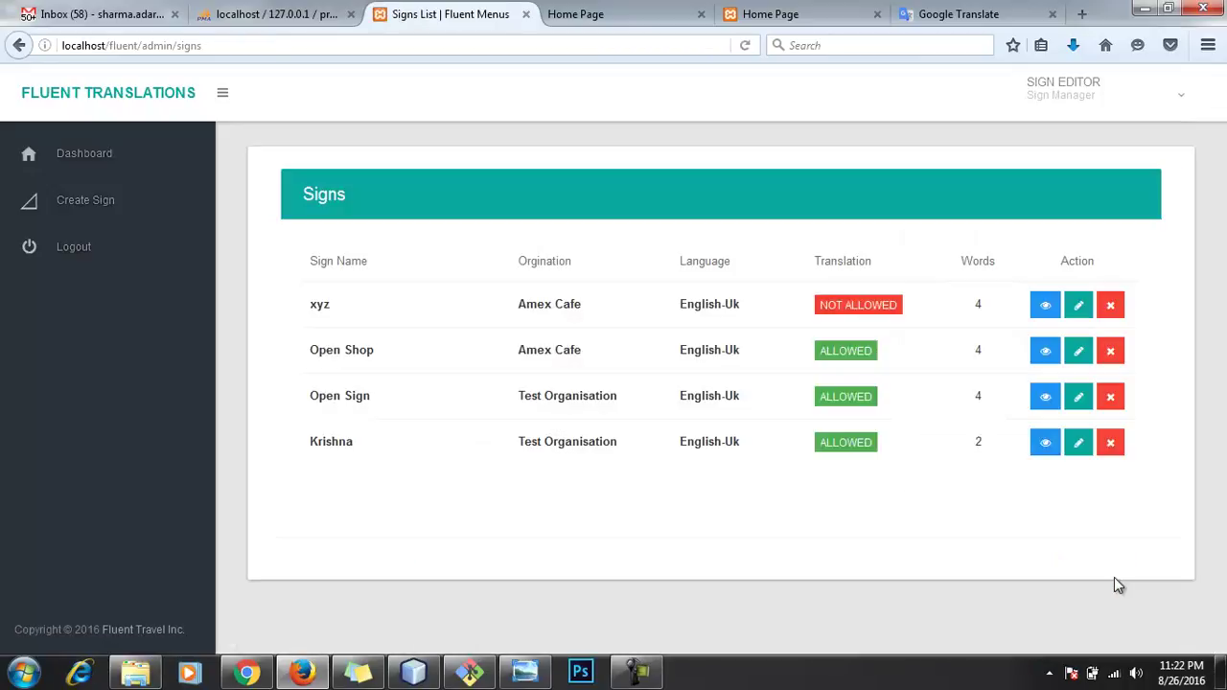
# Step: Allow translation for the xyz sign and open the Open Shop sign's details
pyautogui.click(868, 305)
pyautogui.click(591, 319)
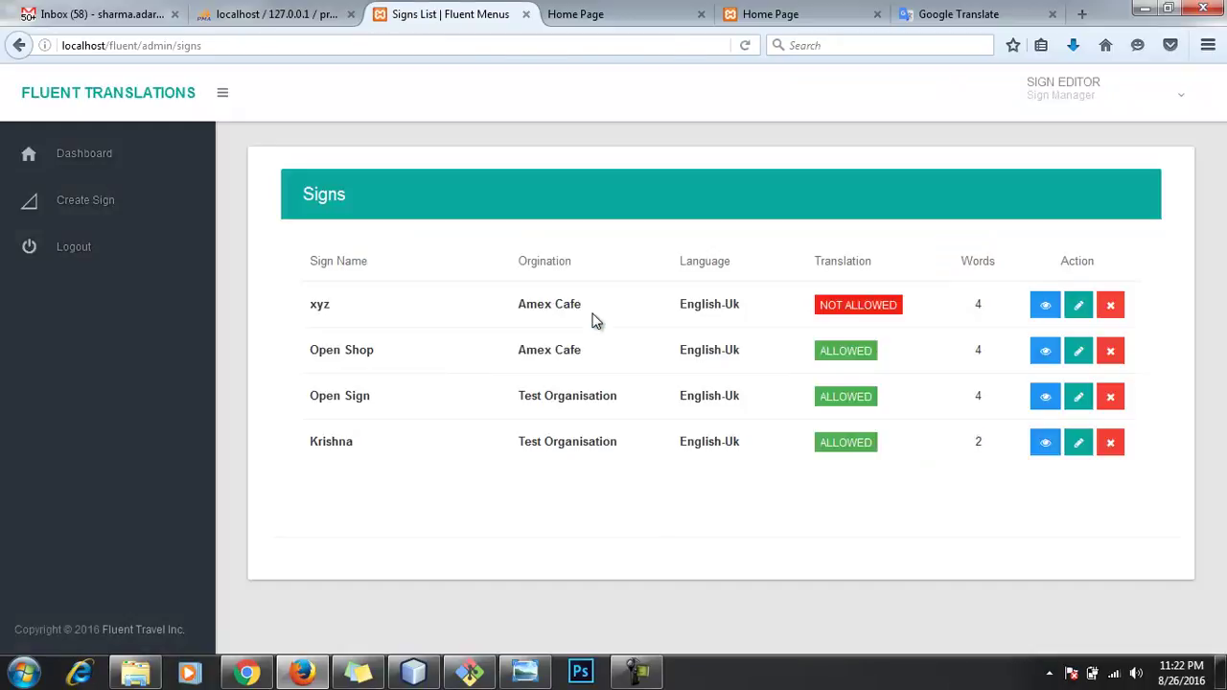
pyautogui.click(1045, 353)
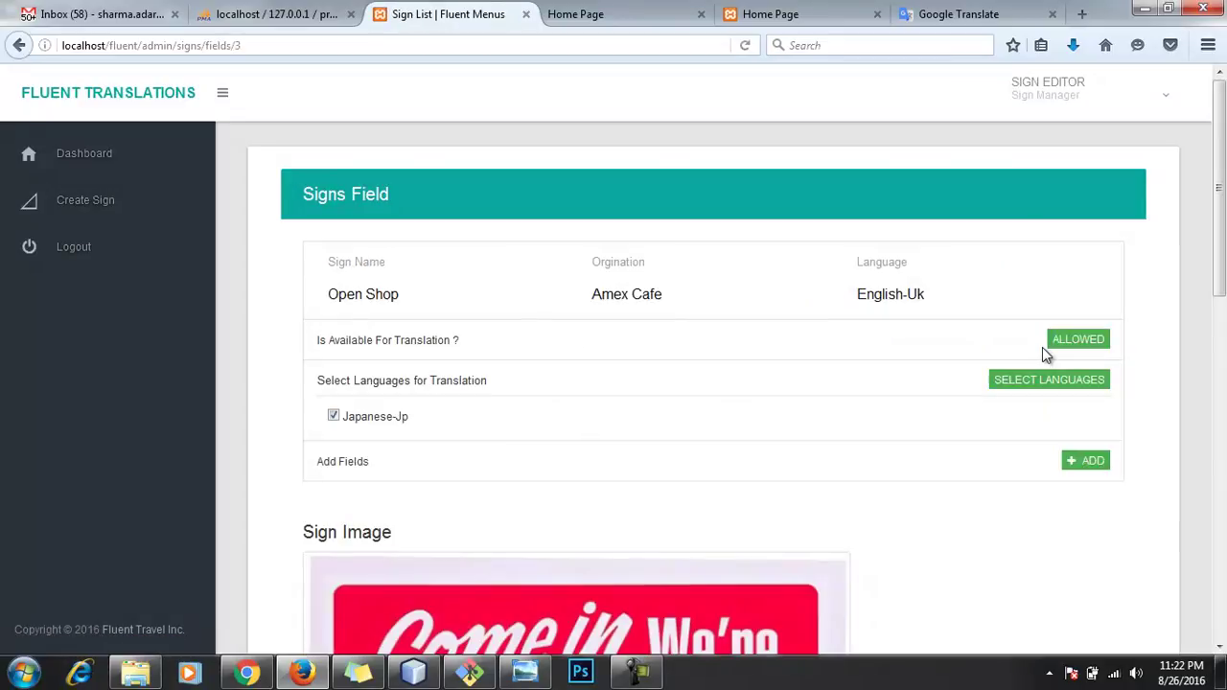
# Step: Review the Open Shop sign's page, then log out of the Sign Editor account
pyautogui.scroll(-8, 814, 419)
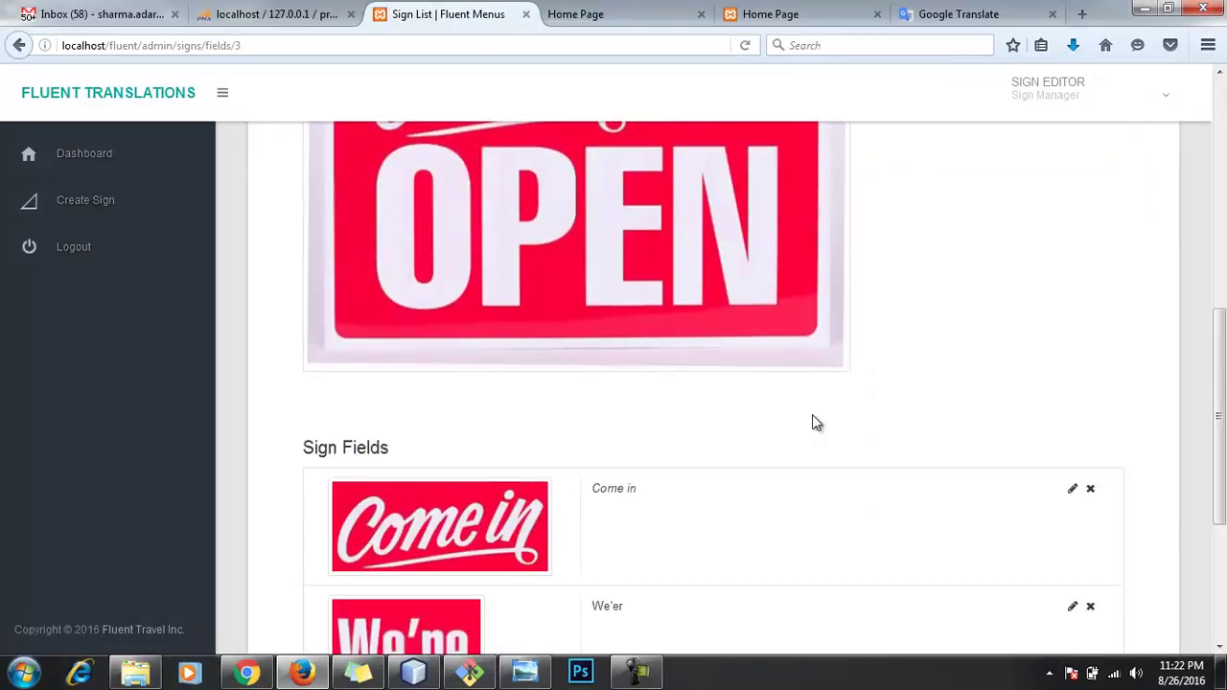
pyautogui.scroll(7, 816, 414)
pyautogui.scroll(1, 834, 393)
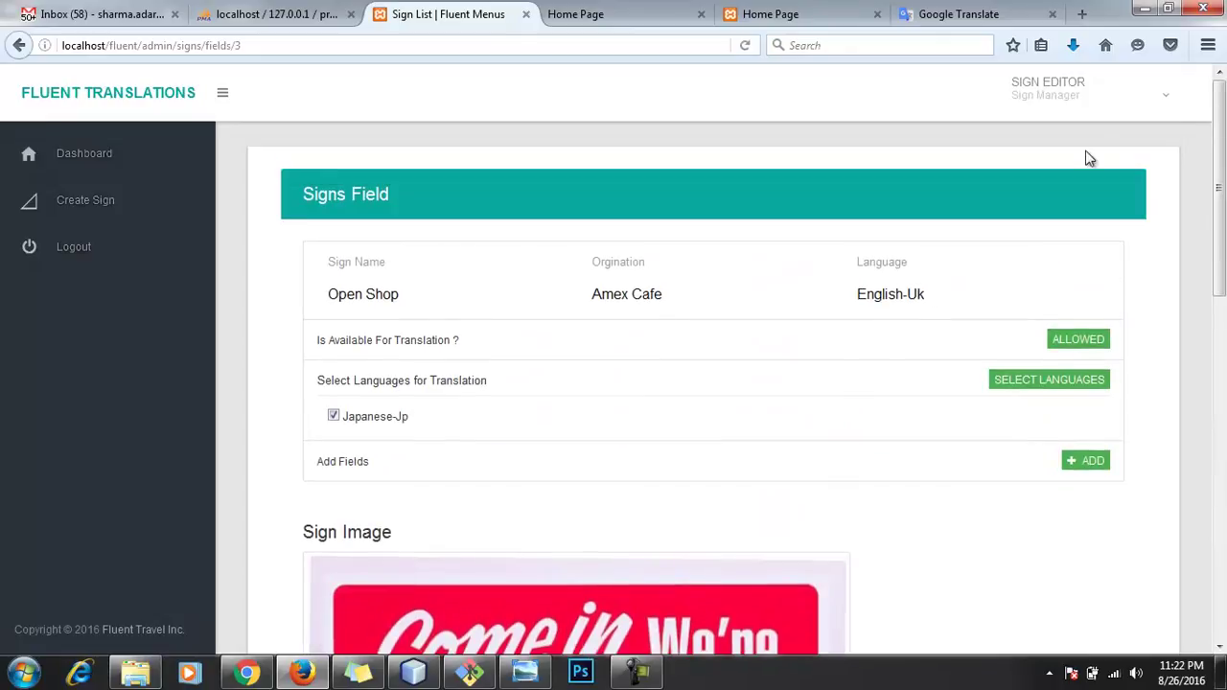
pyautogui.click(1117, 96)
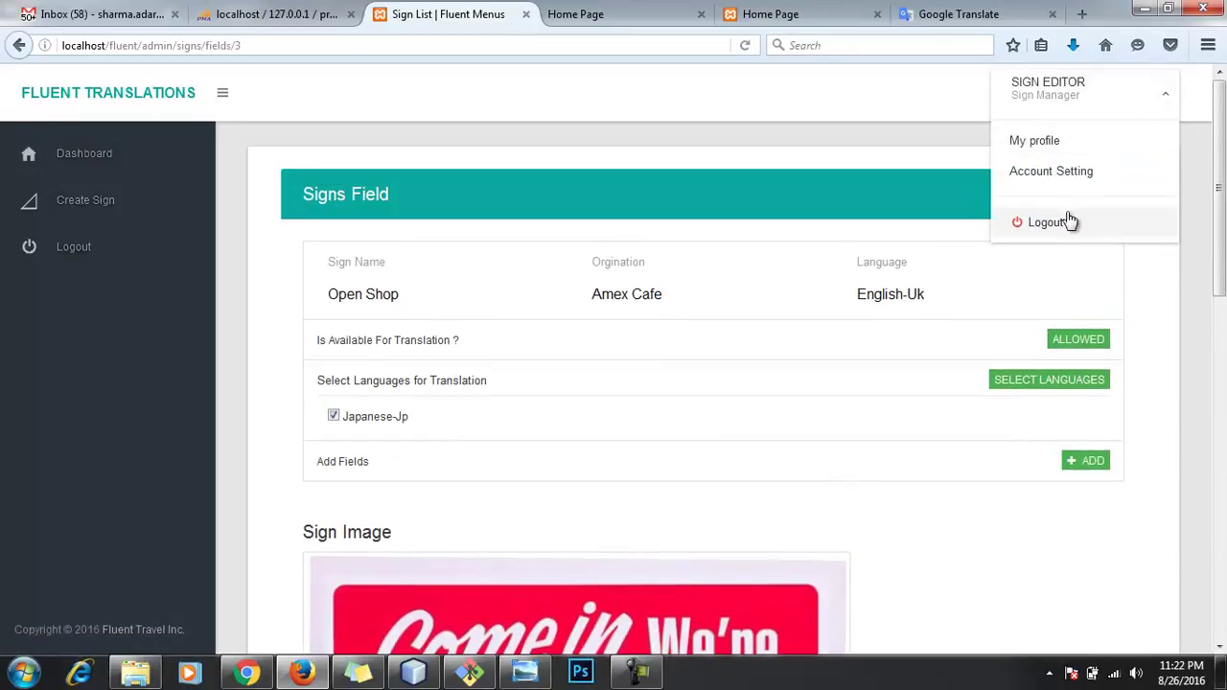
pyautogui.click(1066, 221)
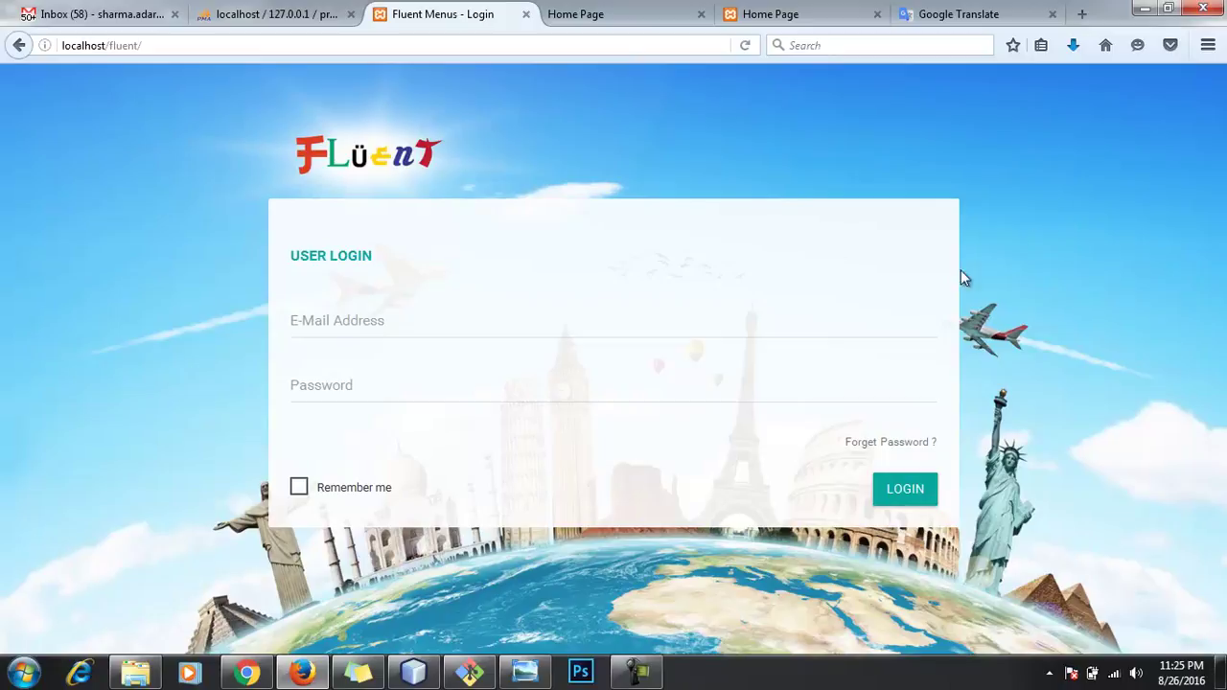
# Step: Log in as the administrator using the saved admin e-mail
pyautogui.click(668, 321)
pyautogui.click(668, 321)
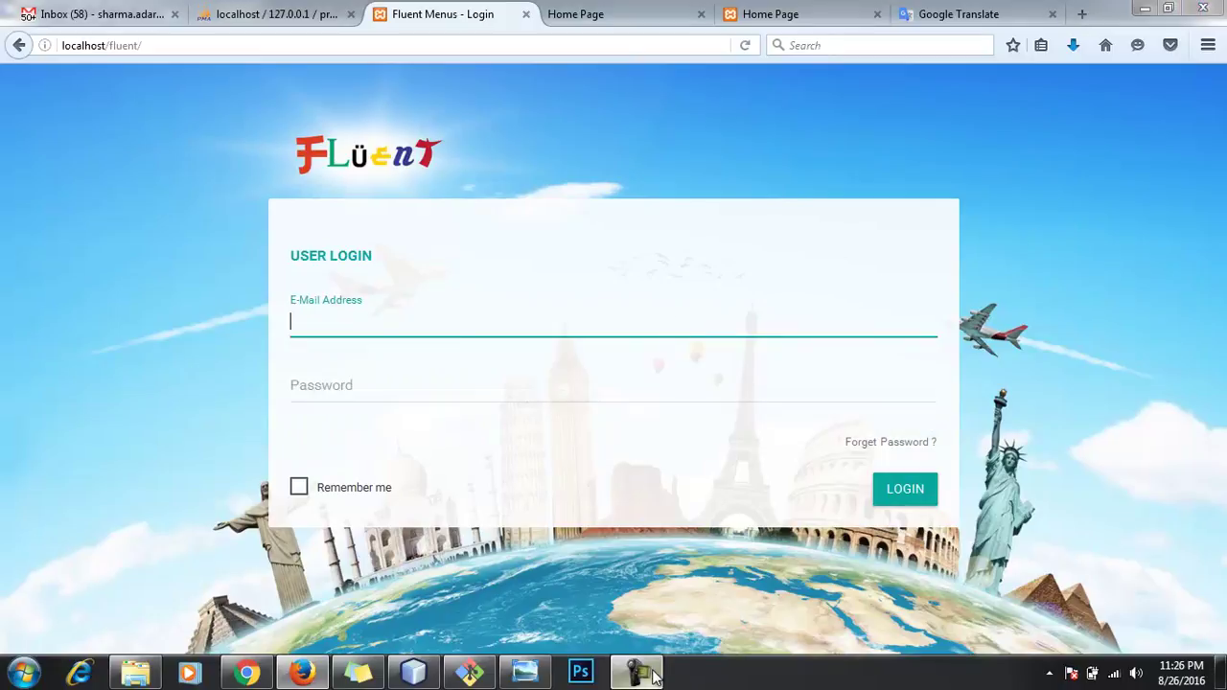
pyautogui.click(902, 550)
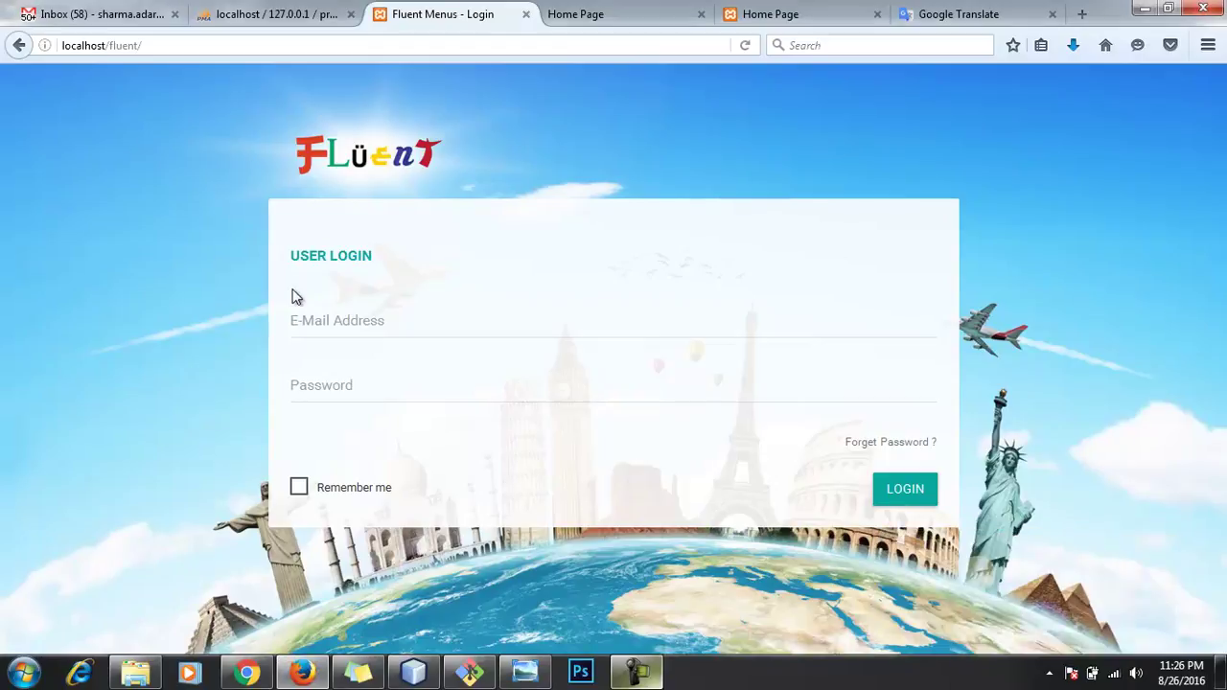
pyautogui.click(394, 329)
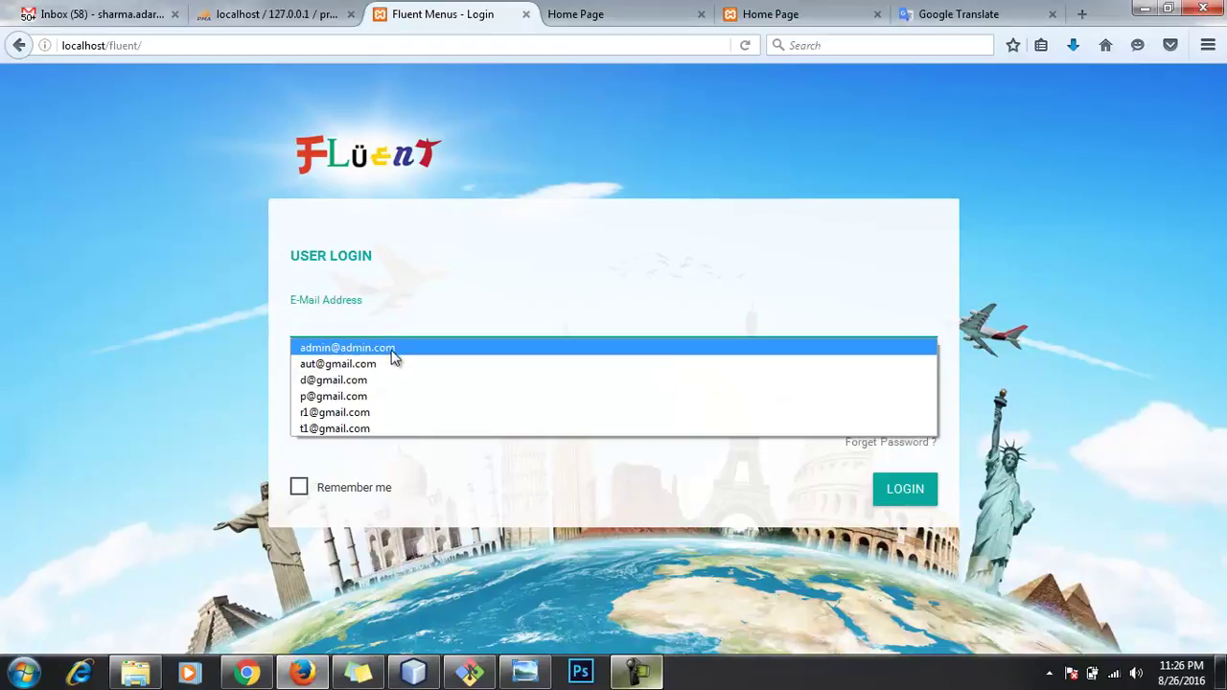
pyautogui.click(393, 349)
pyautogui.click(901, 489)
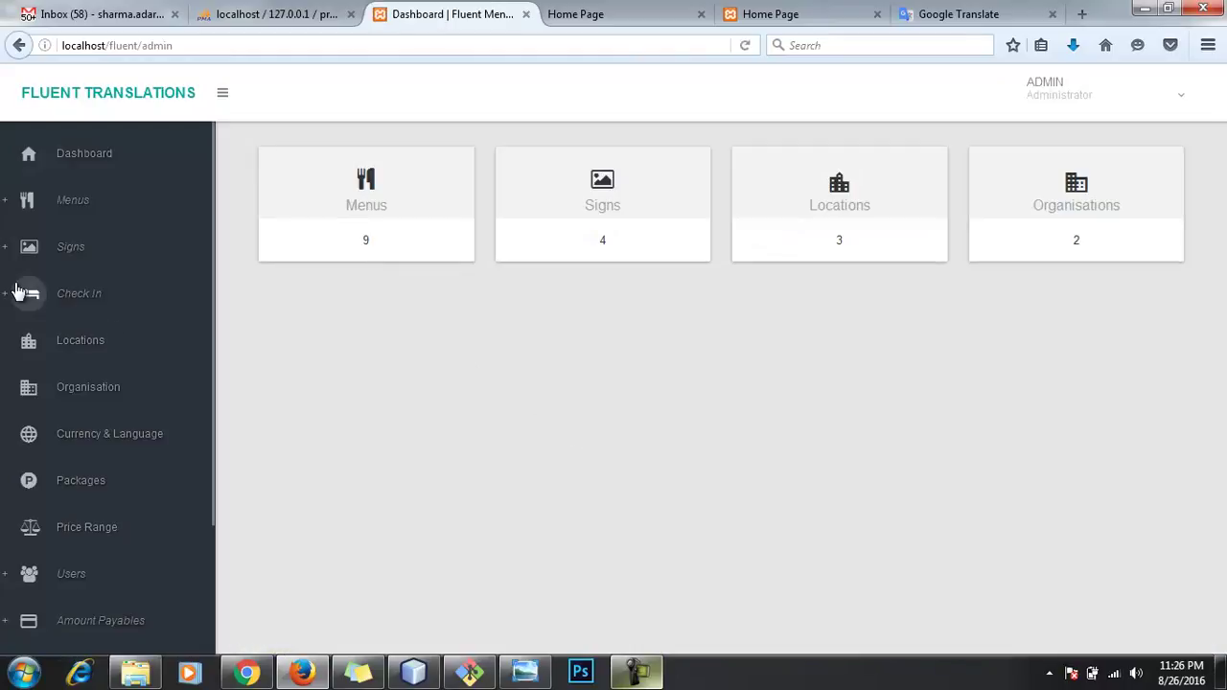
# Step: Start a new check-in named Checkins for Amex Cafe, English-Uk, Lucknow - India
pyautogui.click(16, 292)
pyautogui.click(122, 335)
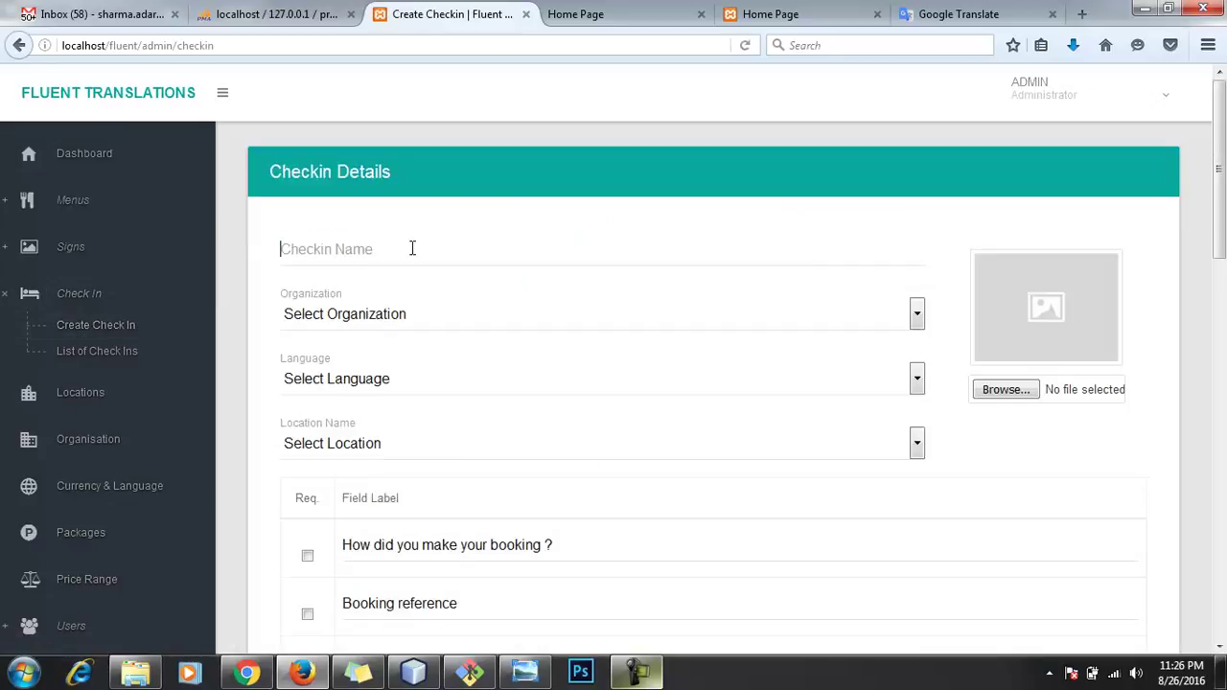
pyautogui.click(412, 248)
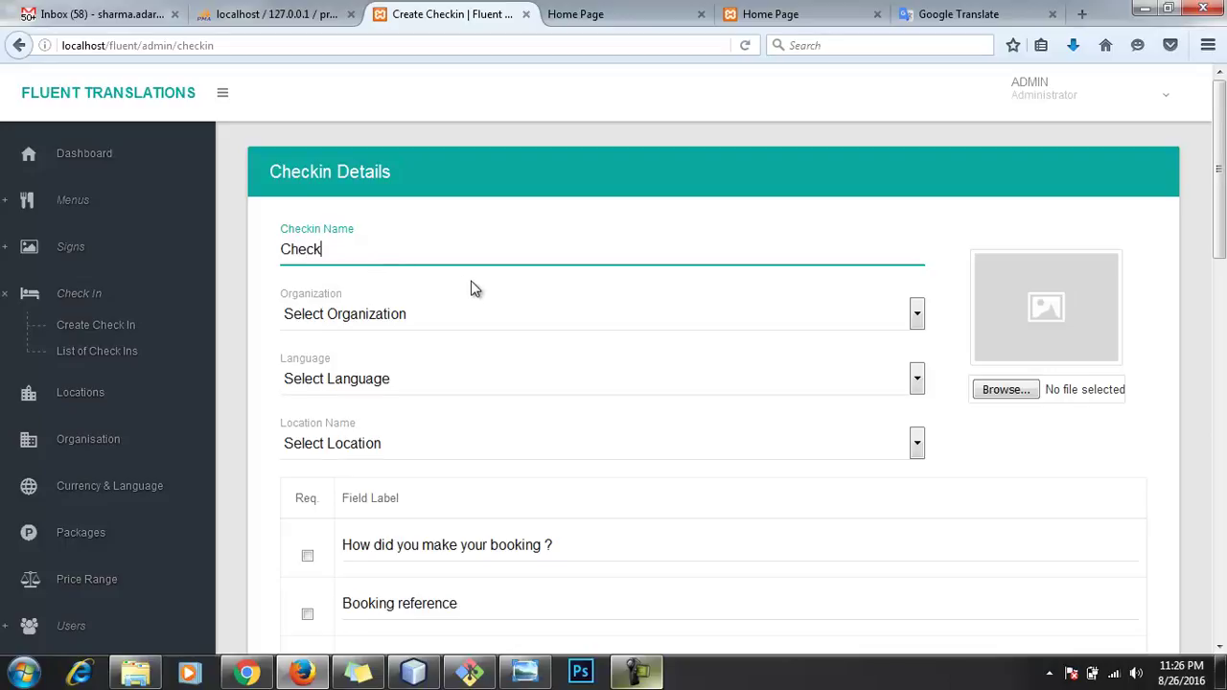
pyautogui.press('Tab')
pyautogui.press('Down')
pyautogui.press('Down')
pyautogui.press('Tab')
pyautogui.press('Down')
pyautogui.press('Tab')
pyautogui.press('Down')
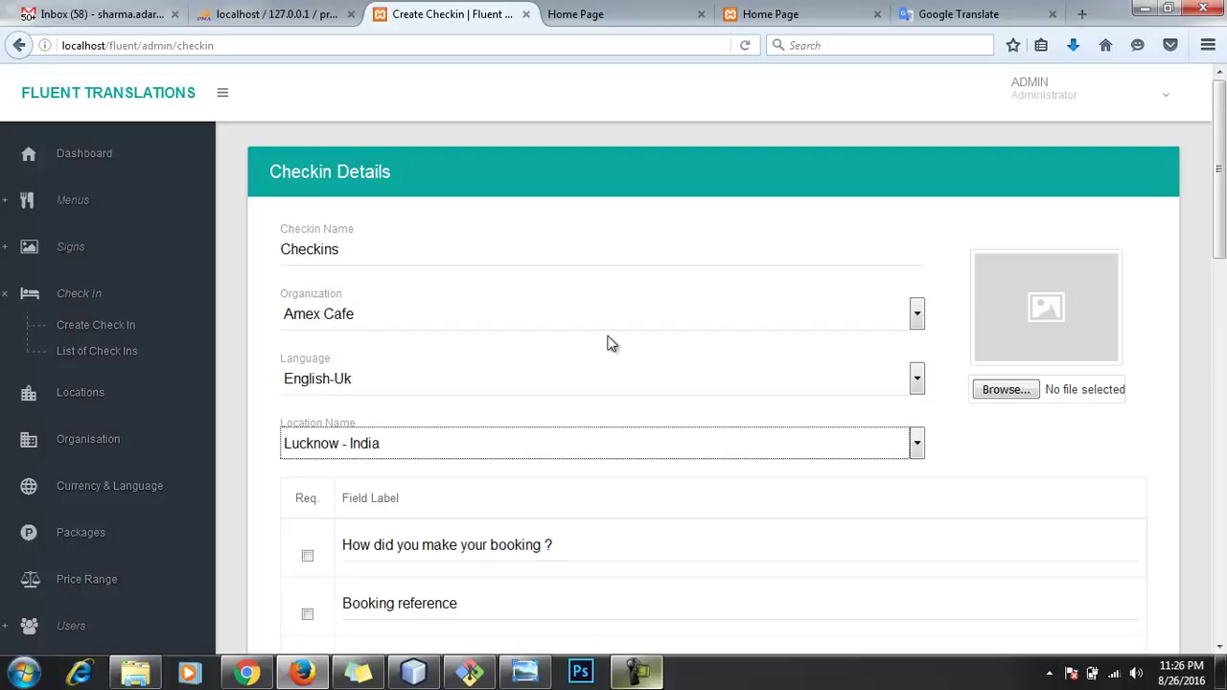
# Step: Attach the OPEN-SIGN image to the check-in
pyautogui.click(1090, 391)
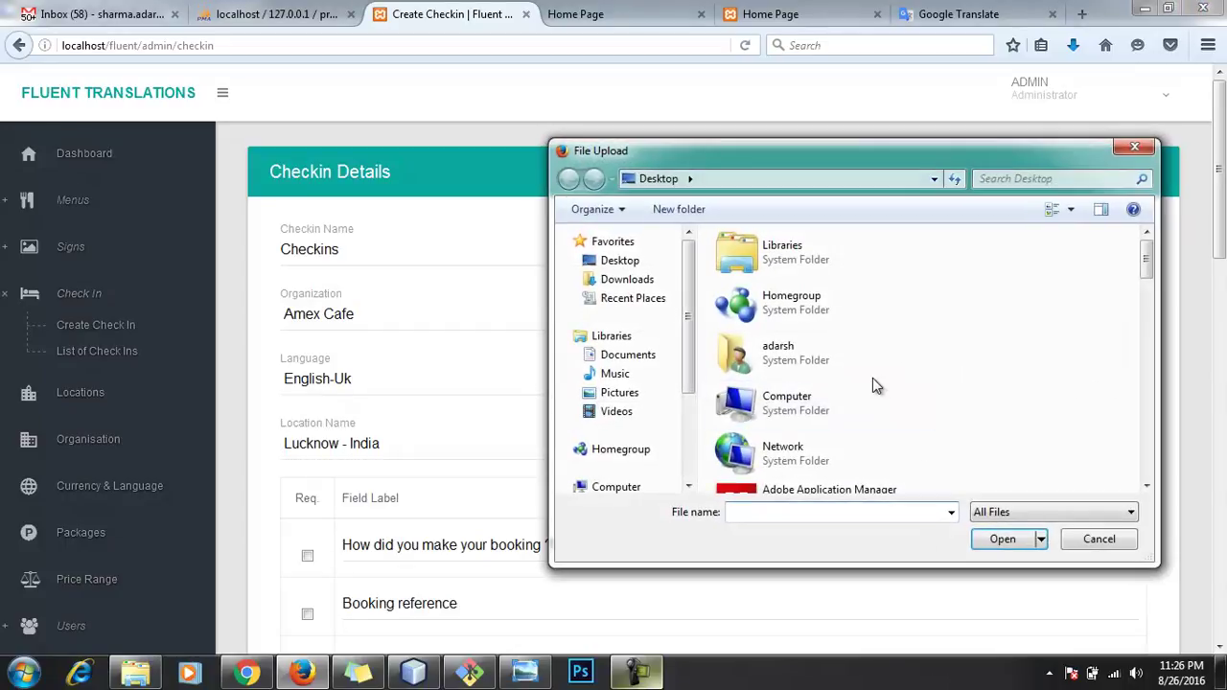
pyautogui.scroll(-5, 872, 373)
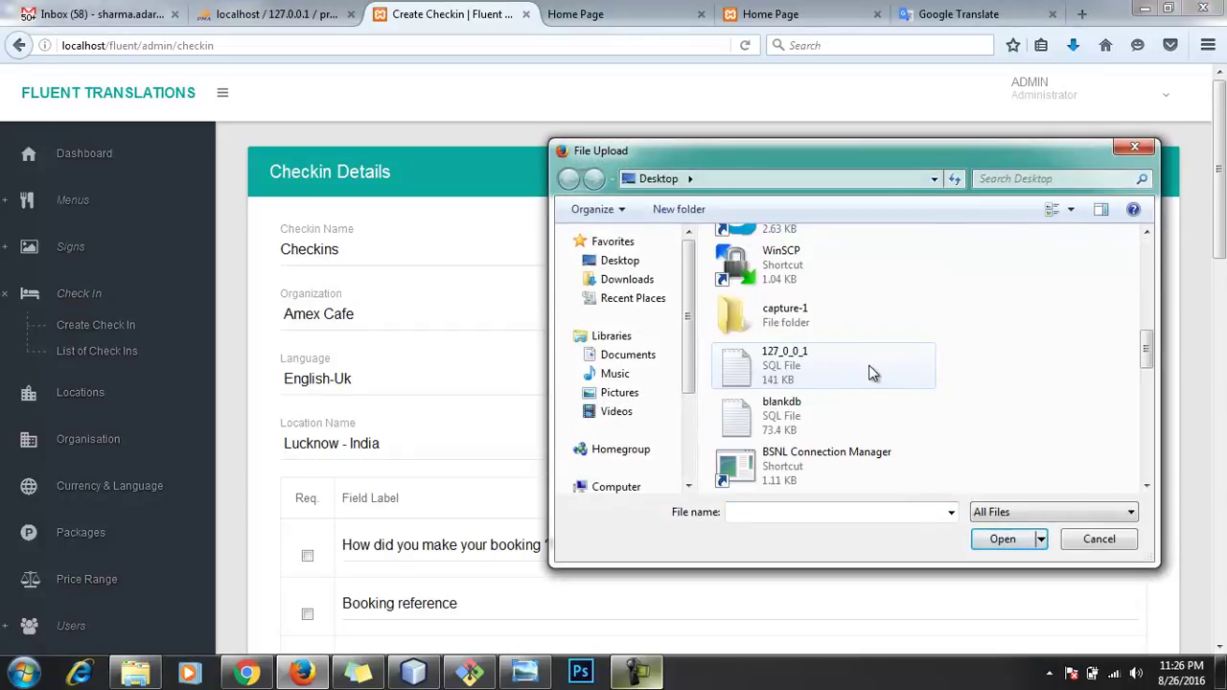
pyautogui.scroll(-8, 873, 374)
pyautogui.scroll(-3, 872, 376)
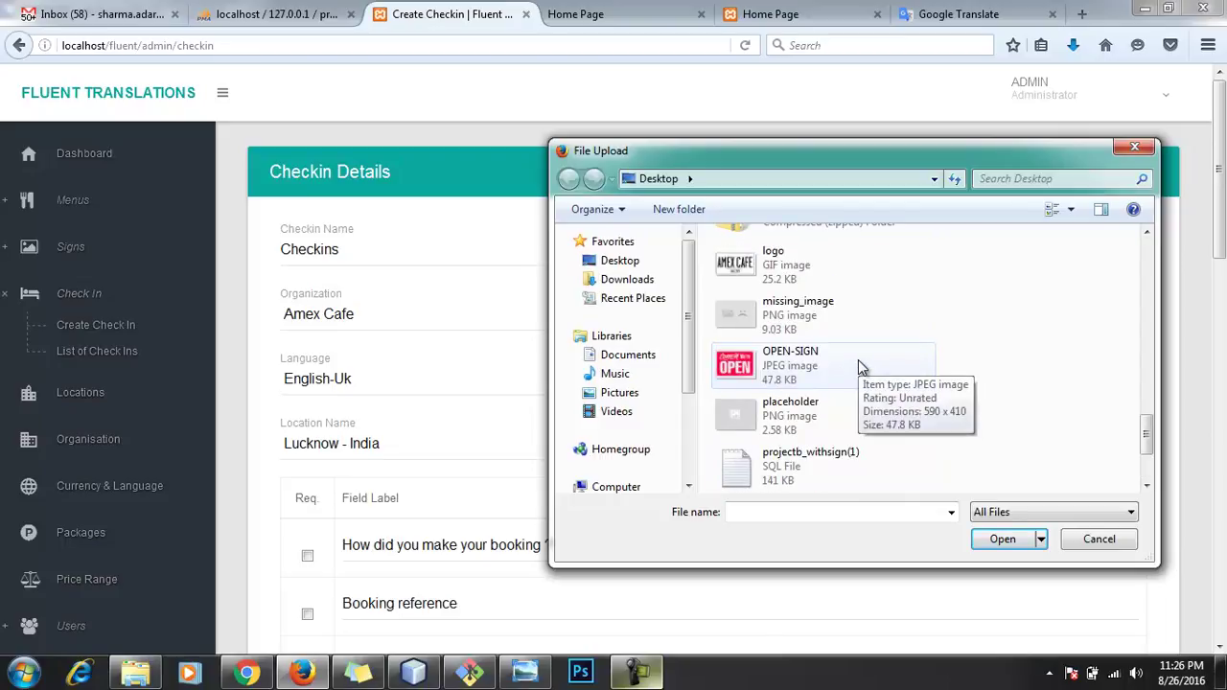
pyautogui.click(860, 367)
pyautogui.doubleClick(858, 360)
# Step: Mark booking, booking reference, holder name, nationality, passport, check-out, guests, vehicle and credit card fields required
pyautogui.scroll(-3, 767, 446)
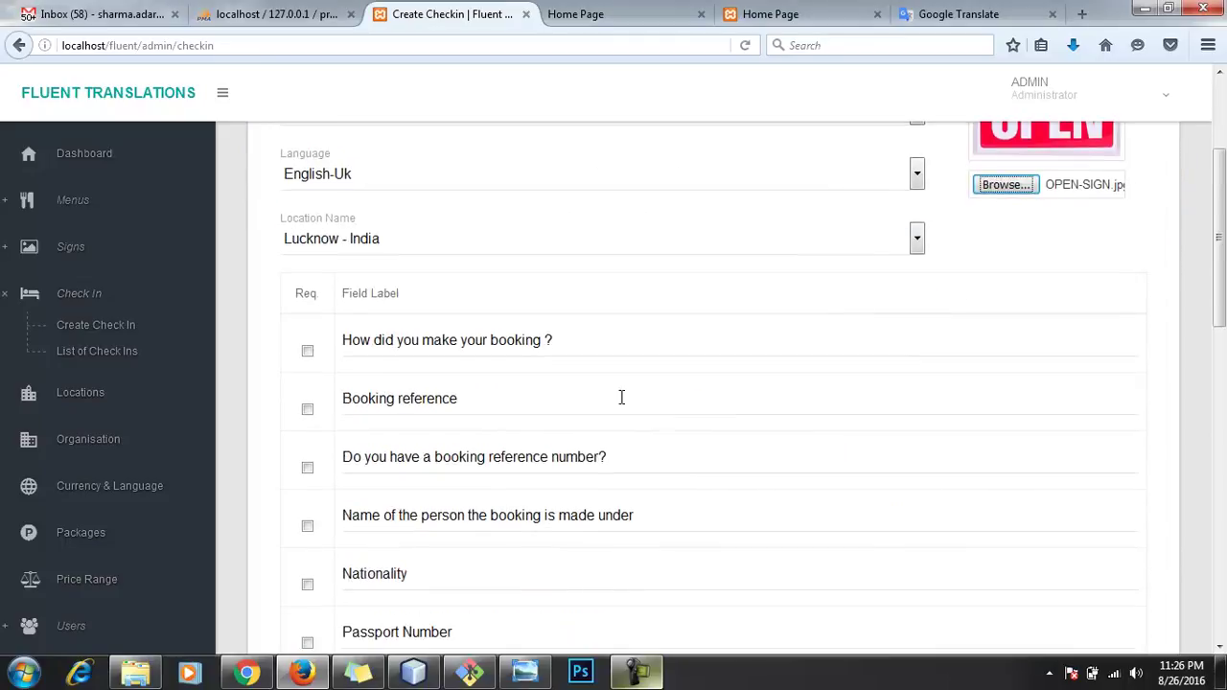
pyautogui.click(307, 350)
pyautogui.click(307, 410)
pyautogui.click(306, 467)
pyautogui.scroll(-4, 374, 450)
pyautogui.click(307, 321)
pyautogui.click(307, 381)
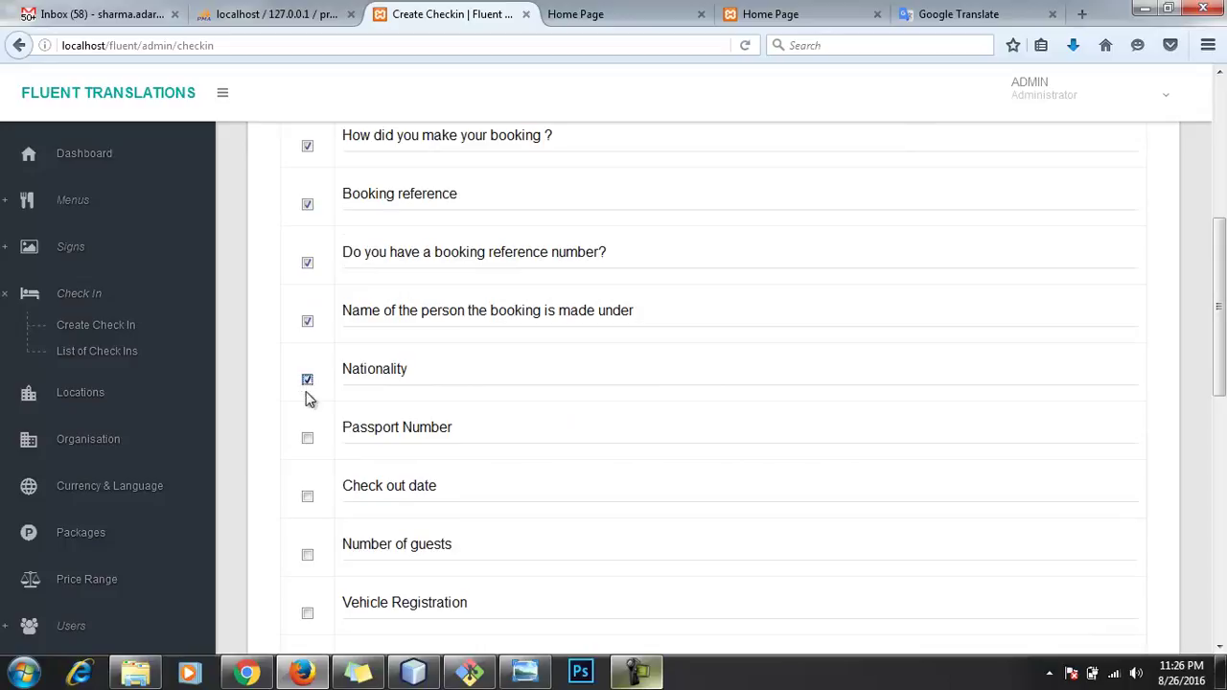
pyautogui.click(307, 438)
pyautogui.scroll(-5, 310, 470)
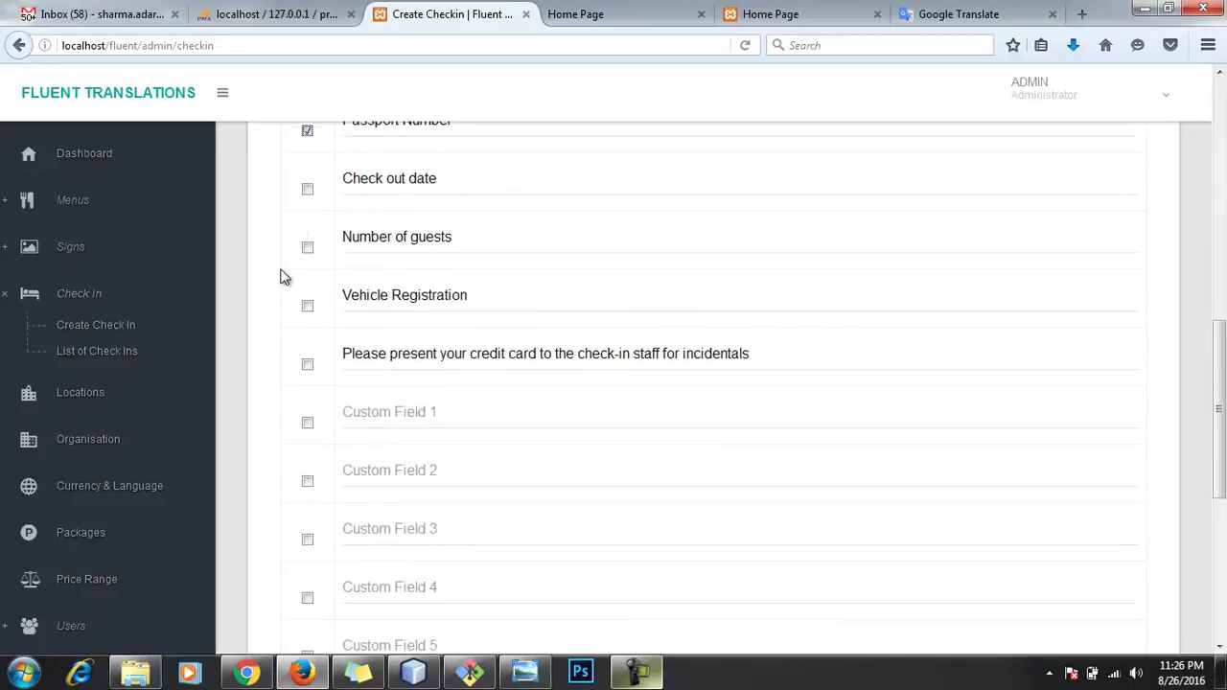
pyautogui.click(307, 190)
pyautogui.click(307, 251)
pyautogui.click(307, 306)
pyautogui.click(307, 366)
# Step: Submit the new Checkins check-in
pyautogui.scroll(-5, 549, 533)
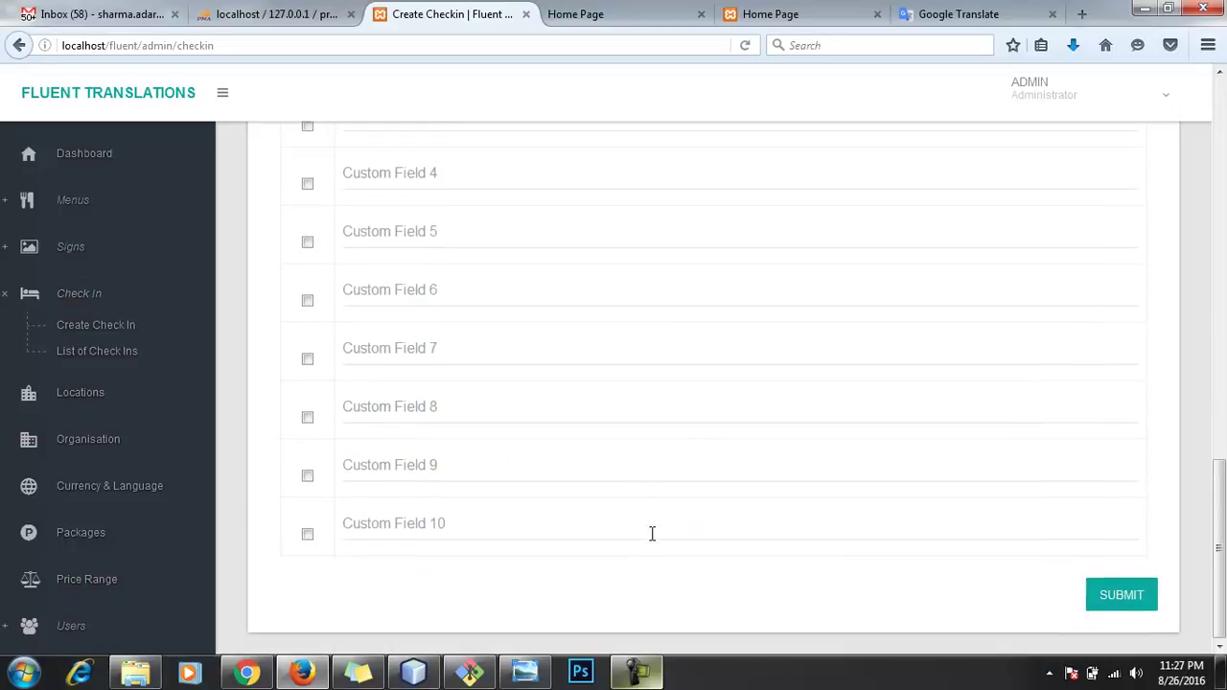
pyautogui.click(1137, 604)
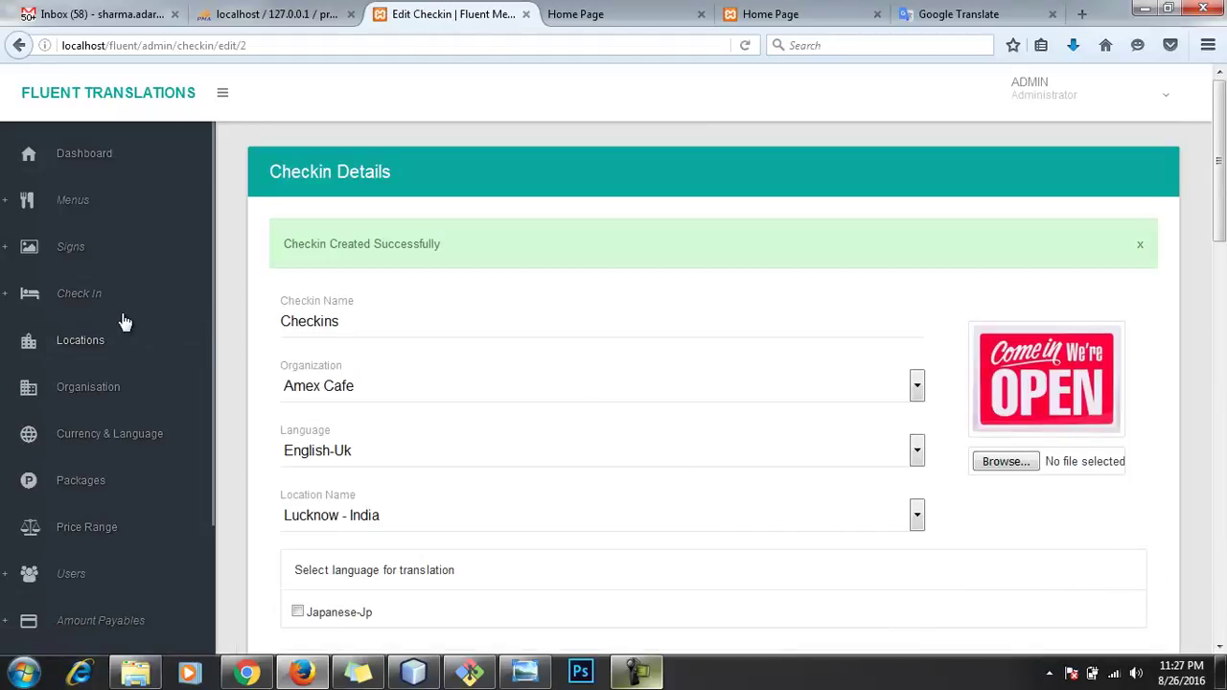
pyautogui.click(100, 299)
# Step: Add Japanese-Jp as a translation language on the Checkins form and save it
pyautogui.click(83, 355)
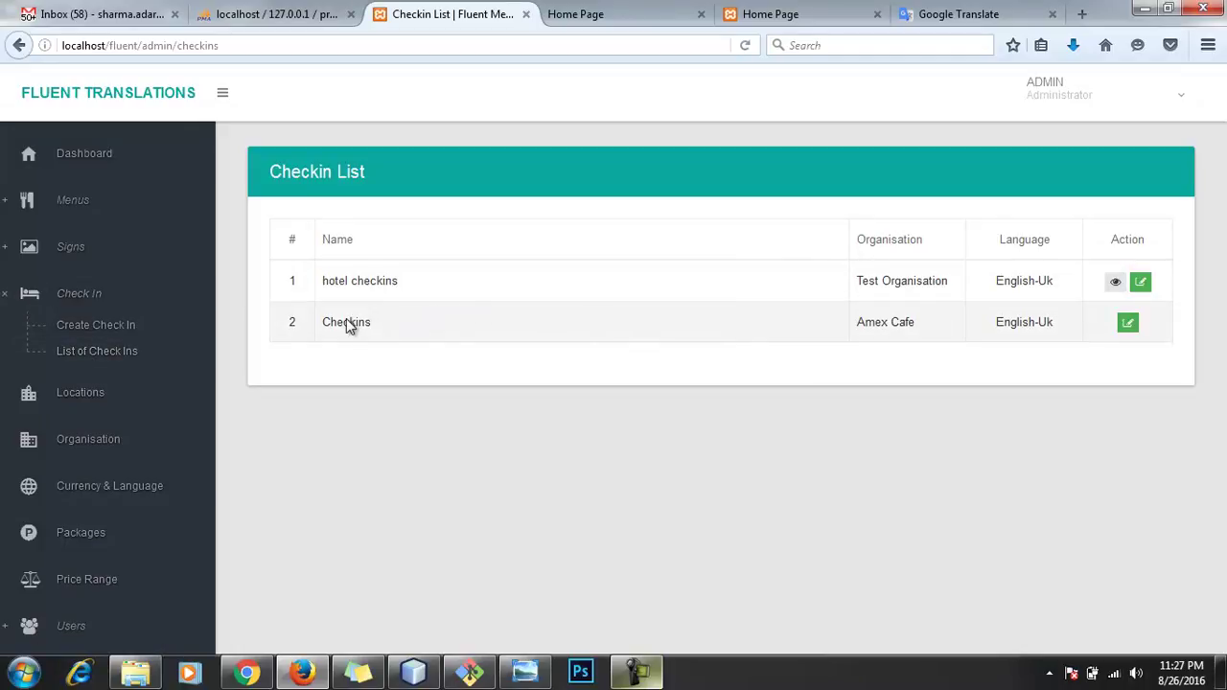
pyautogui.click(1128, 326)
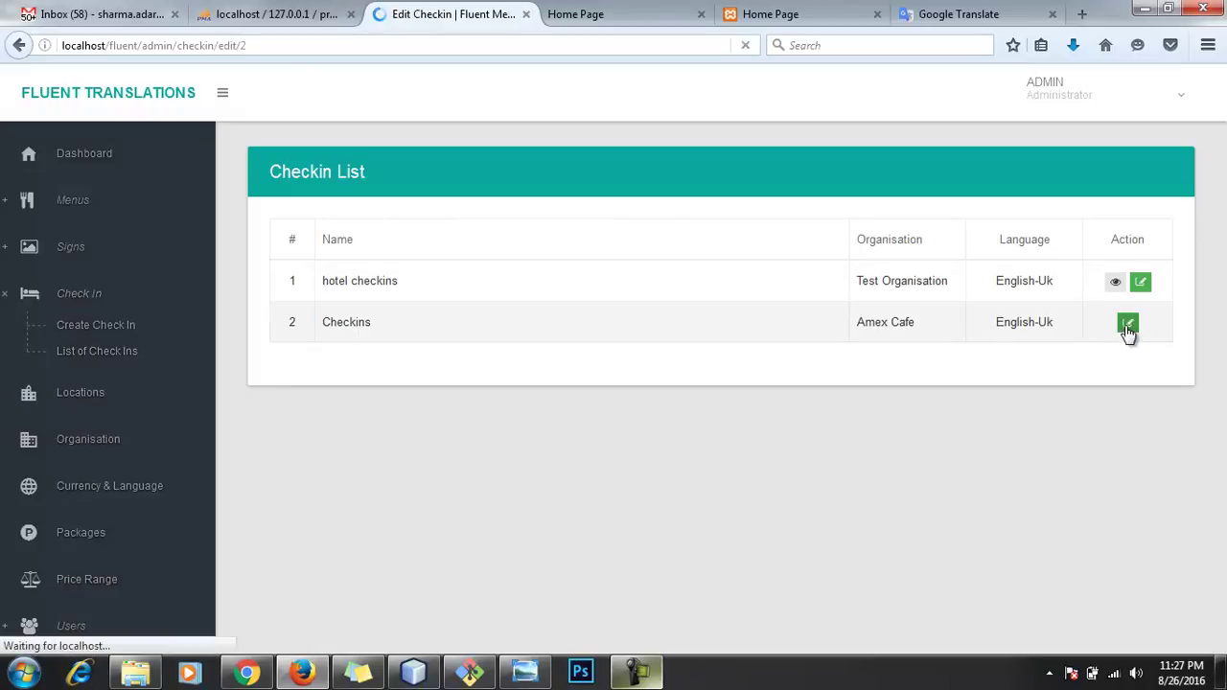
pyautogui.scroll(-5, 547, 351)
pyautogui.scroll(3, 521, 345)
pyautogui.click(298, 335)
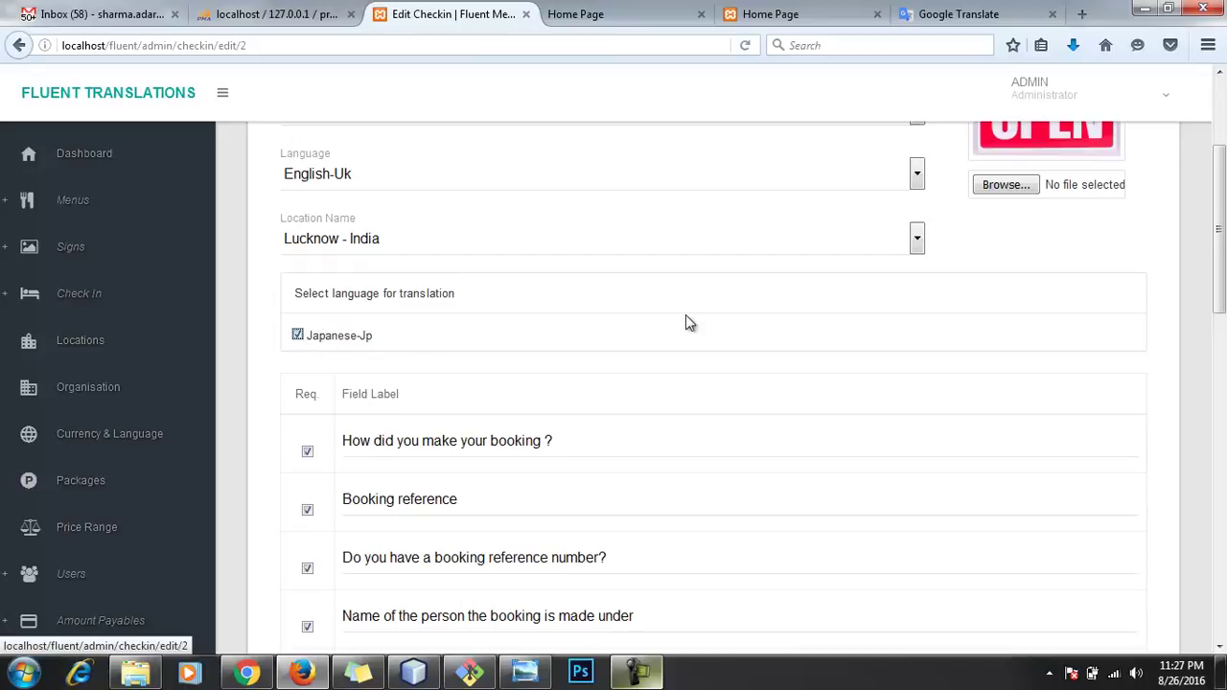
pyautogui.scroll(-10, 1083, 358)
pyautogui.scroll(-3, 1121, 499)
pyautogui.click(1108, 595)
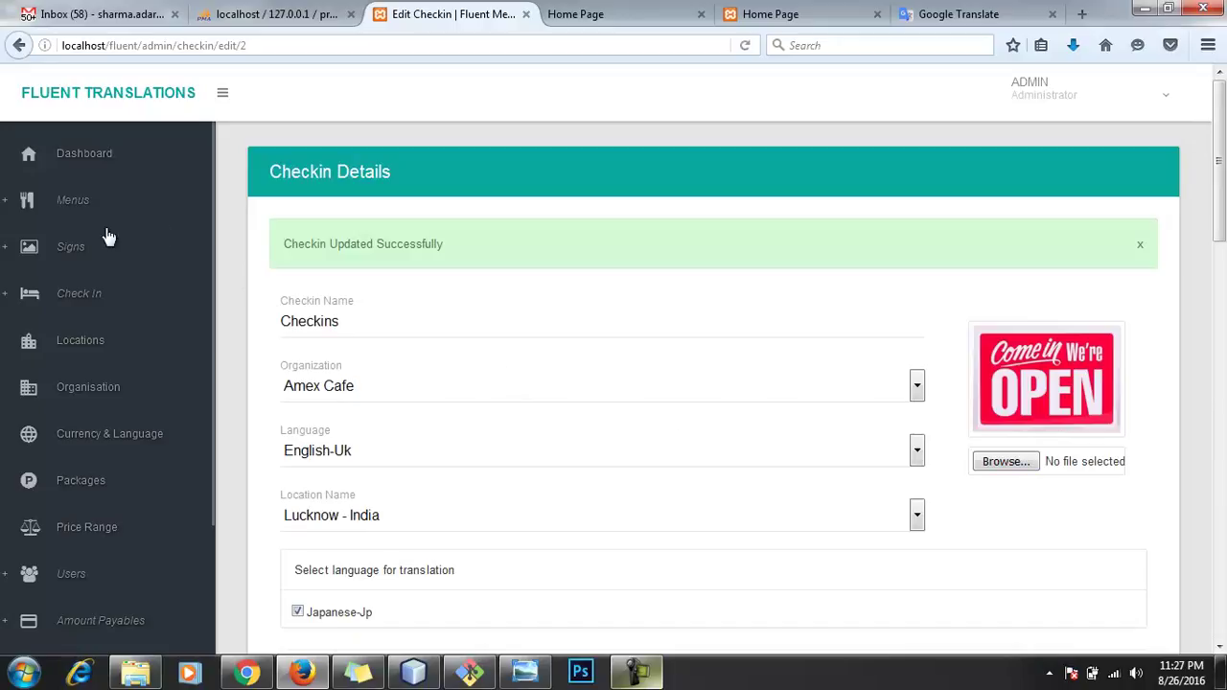
# Step: Publish the Checkins form and return to the List of Check Ins
pyautogui.click(63, 310)
pyautogui.click(108, 352)
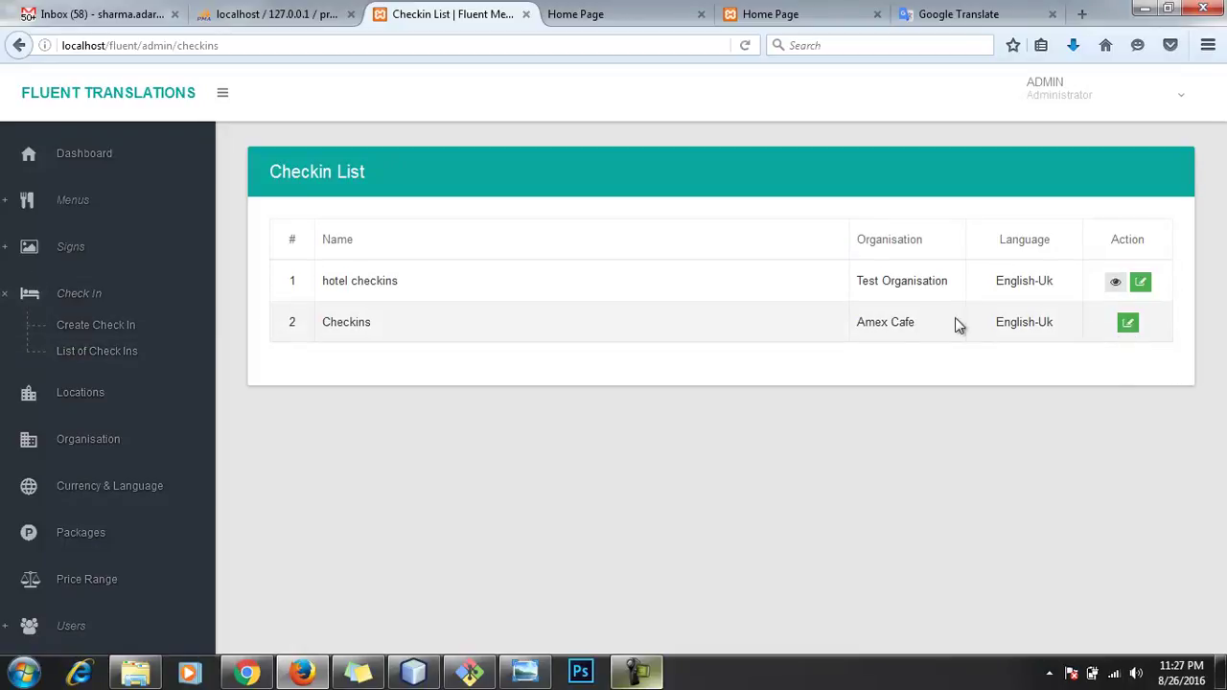
pyautogui.click(1124, 326)
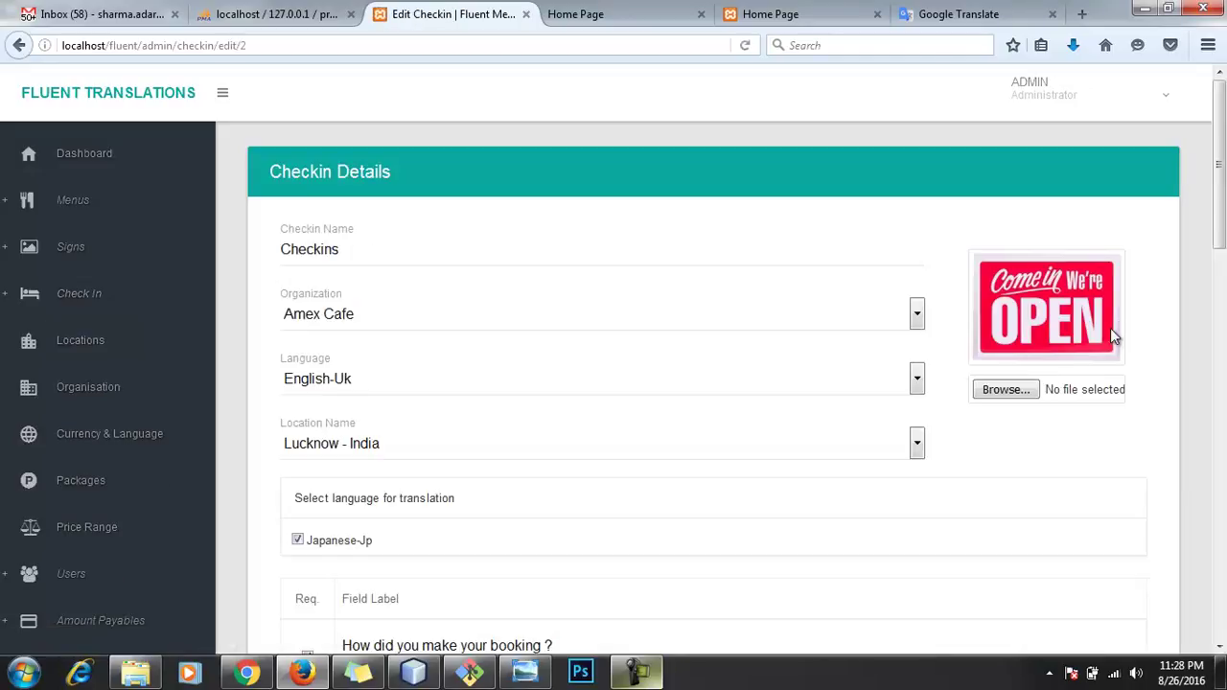
pyautogui.scroll(-13, 677, 310)
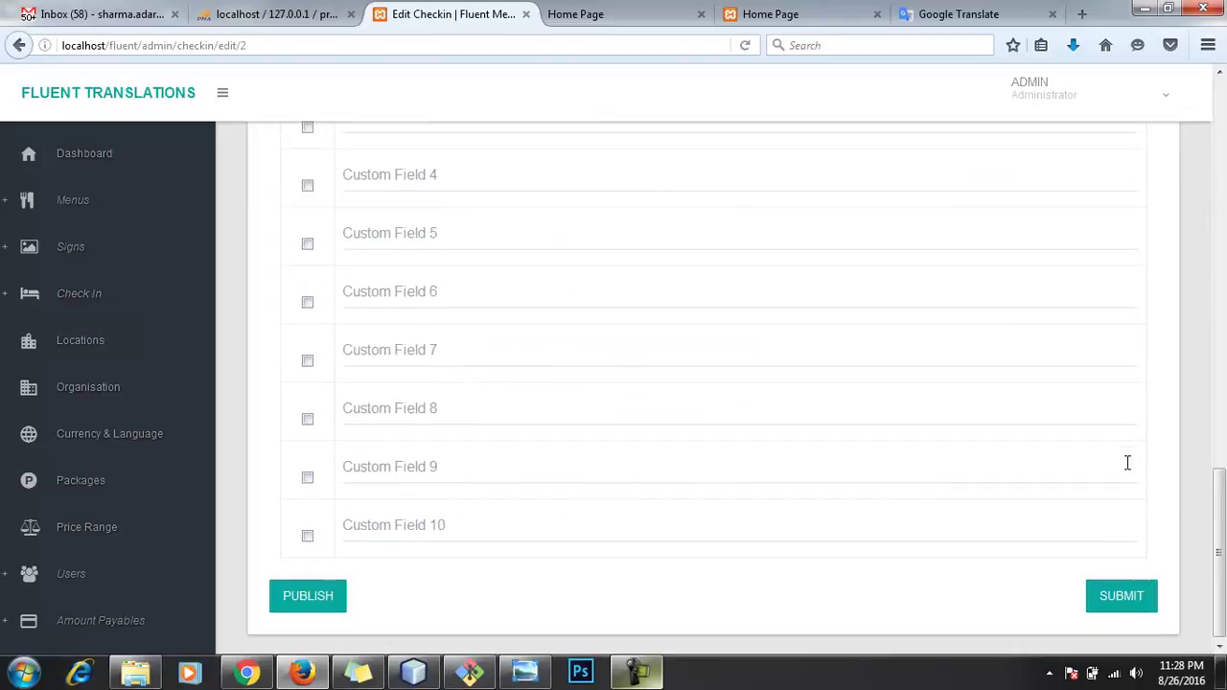
pyautogui.click(293, 600)
pyautogui.click(585, 320)
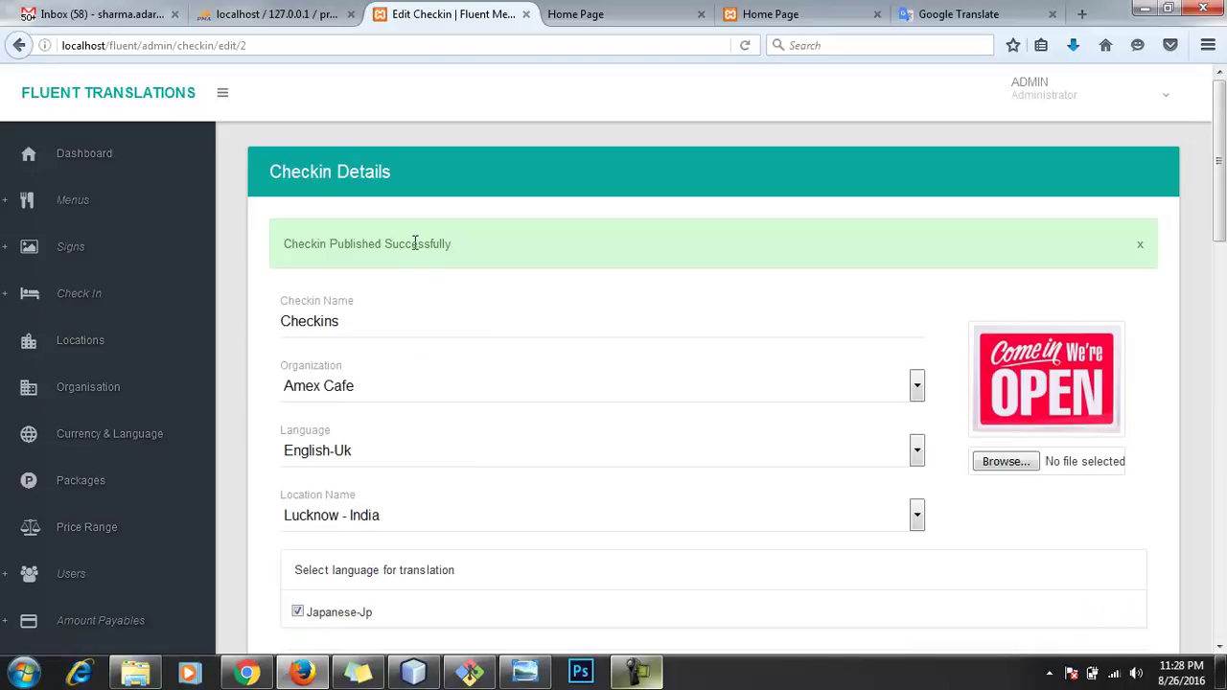
pyautogui.click(82, 291)
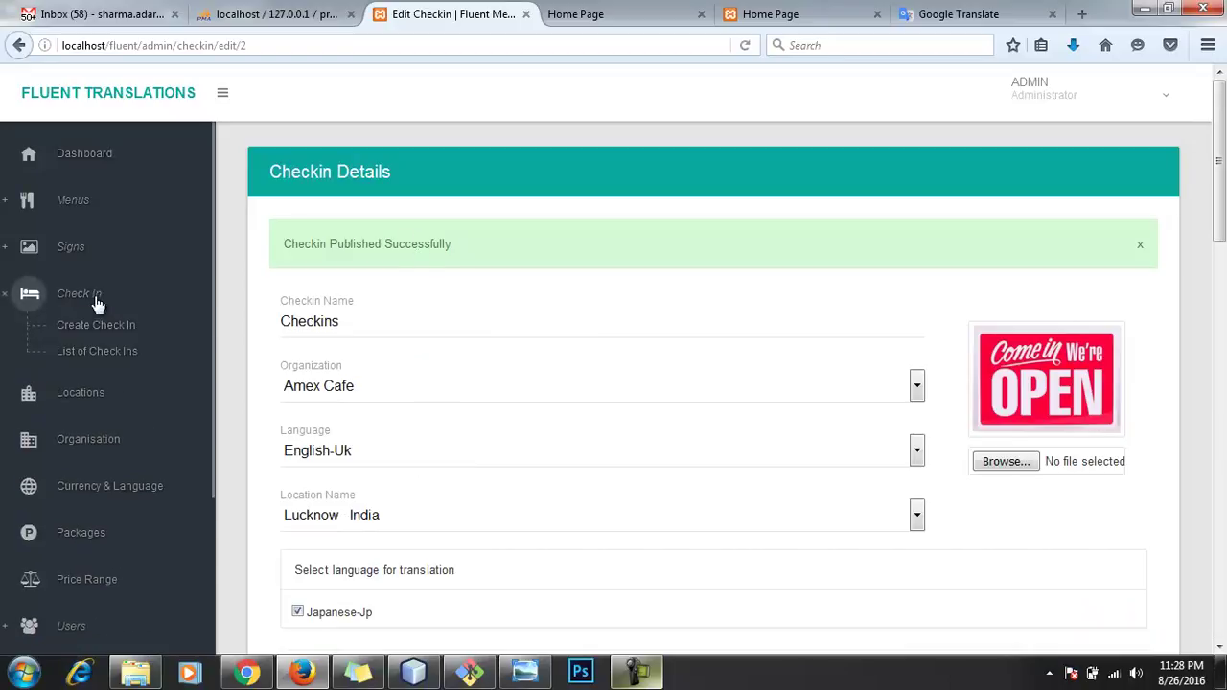
pyautogui.click(115, 353)
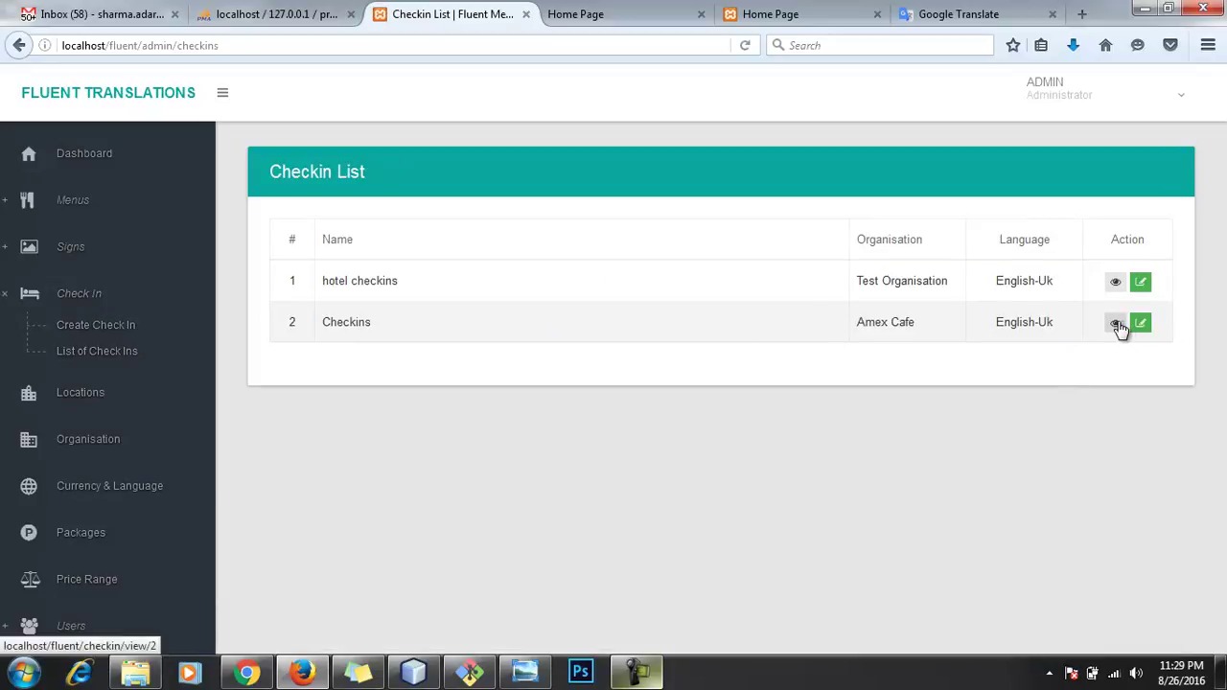
# Step: View the Checkins form's English-Uk and Japanese-Jp versions, then log out of admin
pyautogui.click(1116, 324)
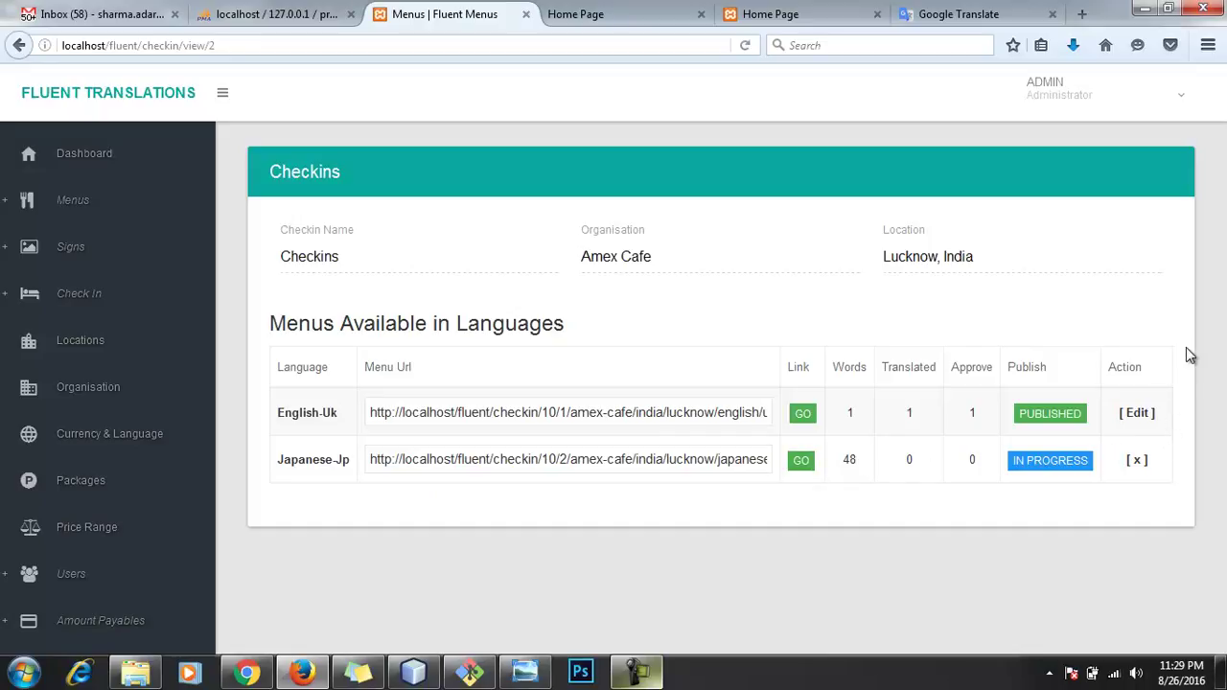
pyautogui.click(1138, 96)
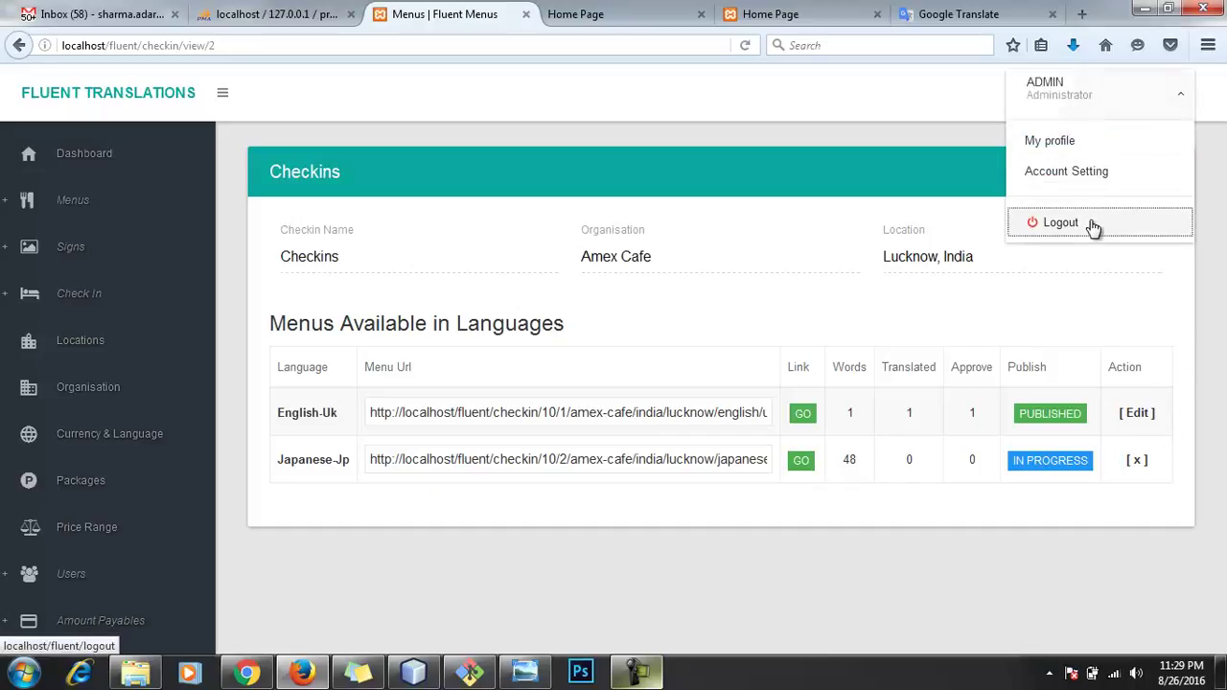
pyautogui.click(1092, 224)
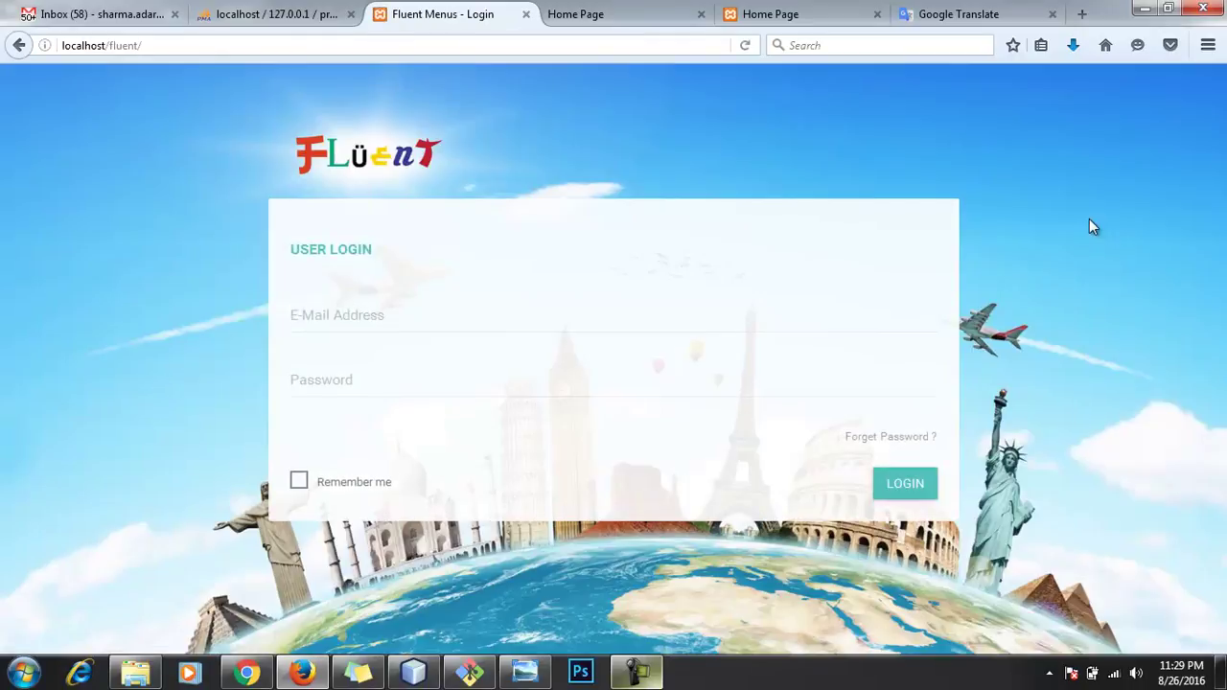
# Step: Log in as the translator with the saved e-mail and open the word package choices
pyautogui.click(441, 326)
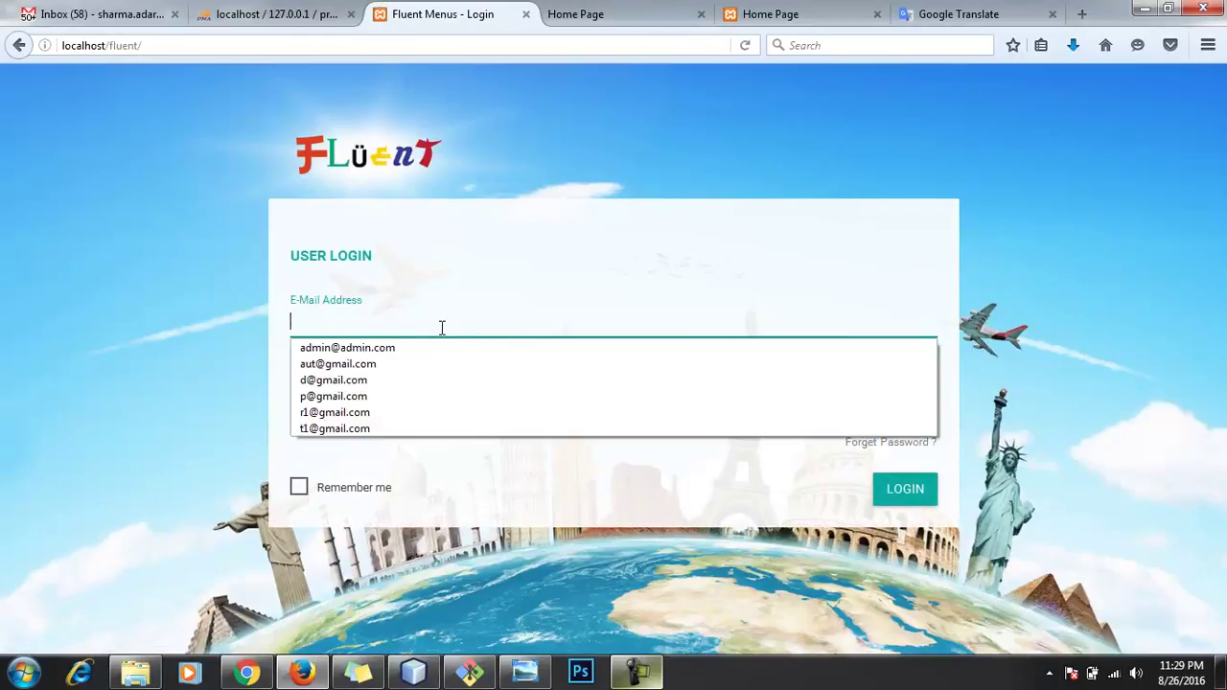
pyautogui.click(373, 428)
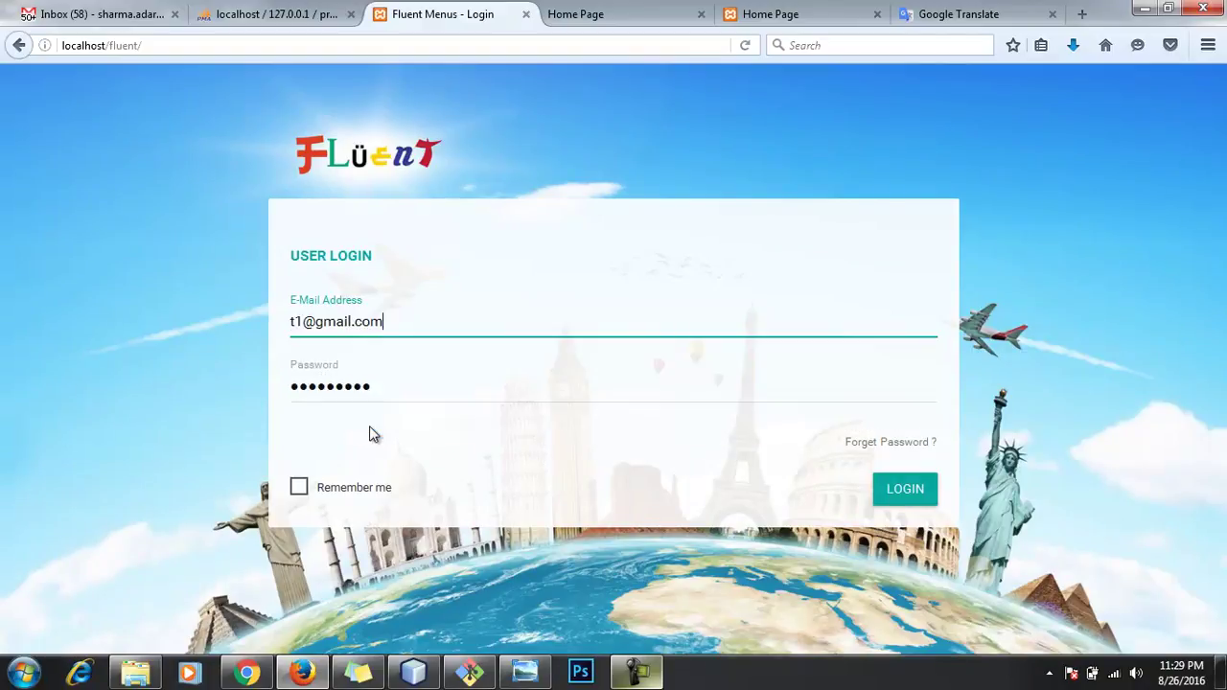
pyautogui.click(896, 497)
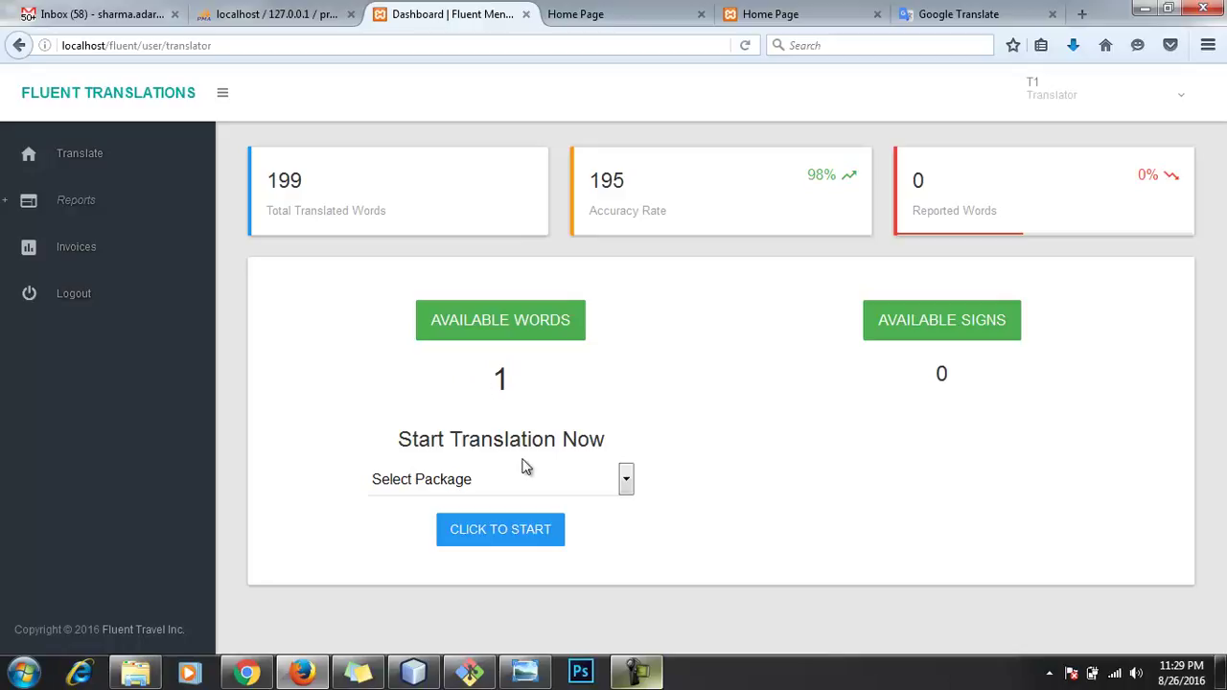
pyautogui.click(512, 485)
# Step: Start a 150 Words translation session and paste the translation for Checkins
pyautogui.click(463, 524)
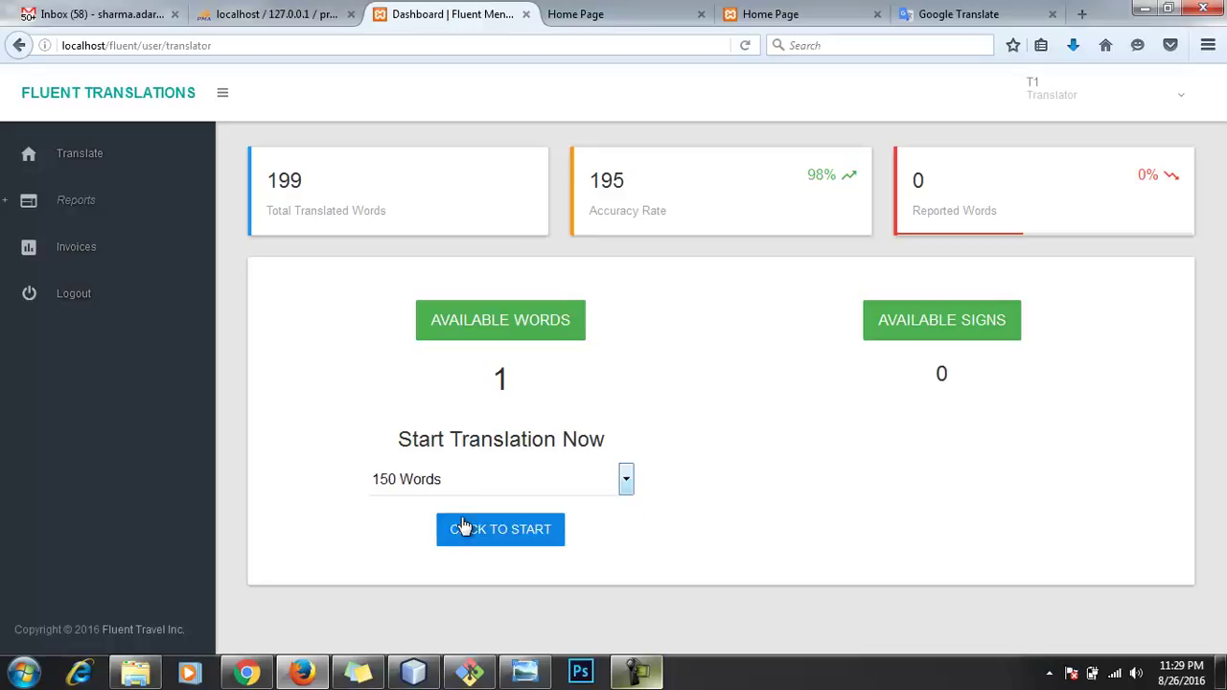
pyautogui.click(494, 533)
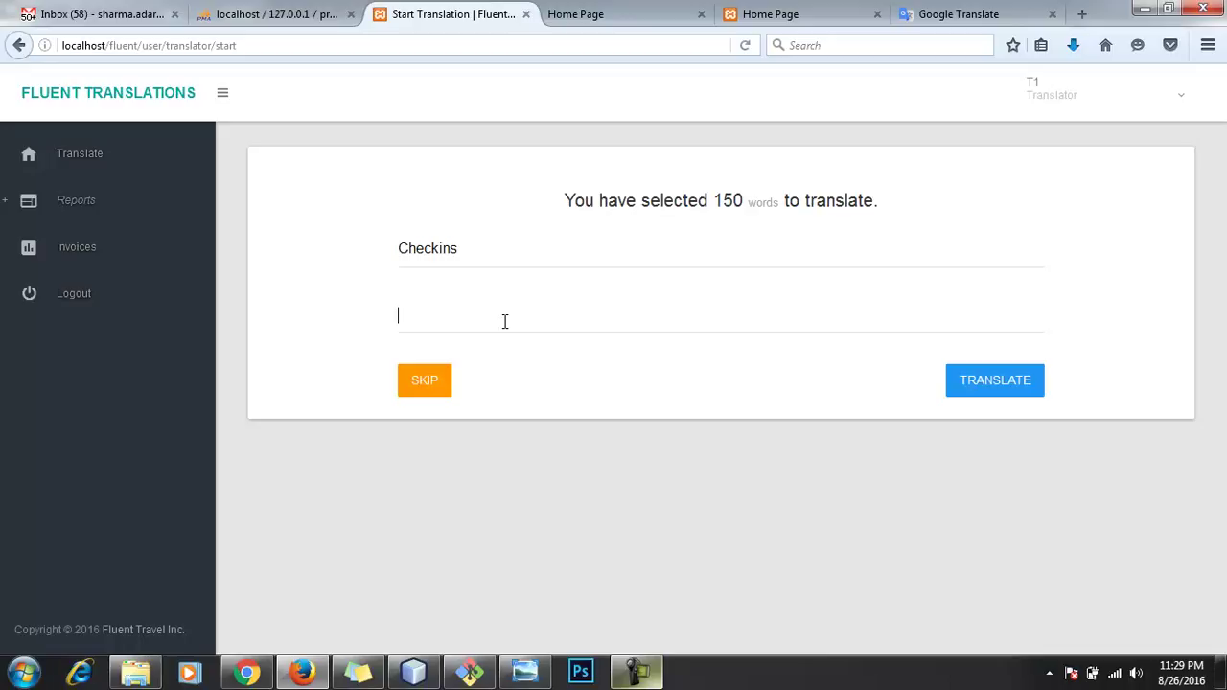
pyautogui.click(504, 321)
pyautogui.hotkey('ctrl', 'v')
# Step: Remove the leading space from the translation, then submit it and finish the session
pyautogui.moveTo(429, 324); pyautogui.dragTo(310, 320)
pyautogui.press('BackSpace')
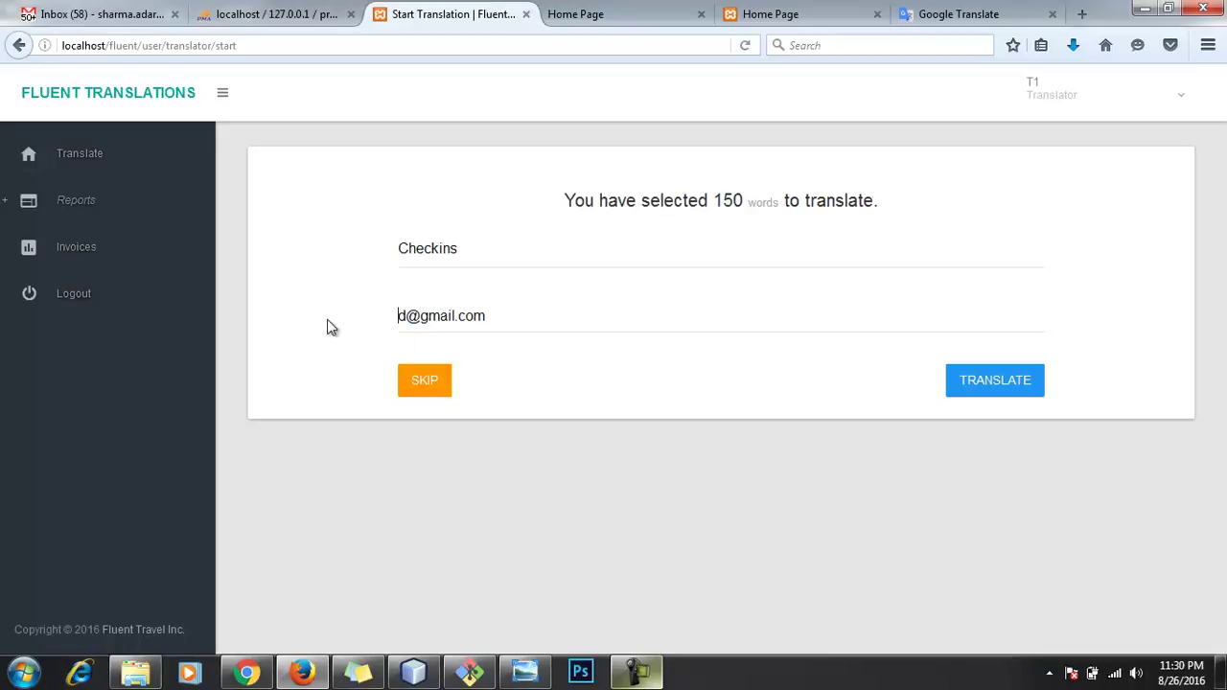
pyautogui.click(1015, 384)
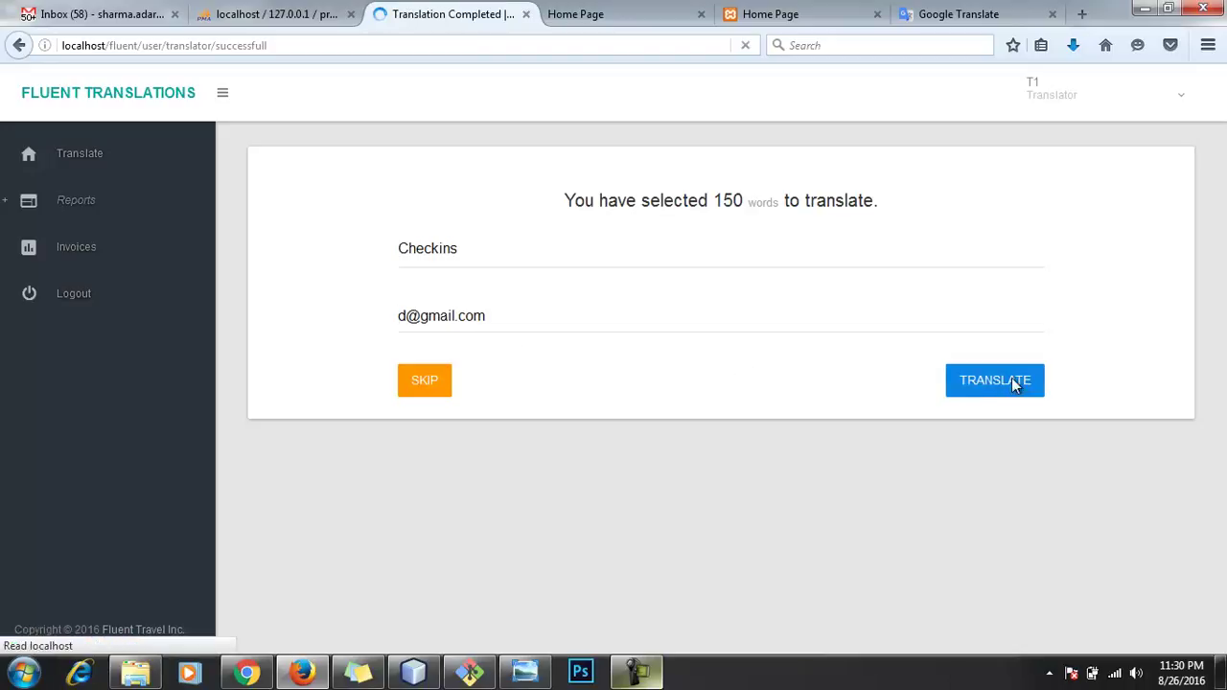
pyautogui.click(705, 443)
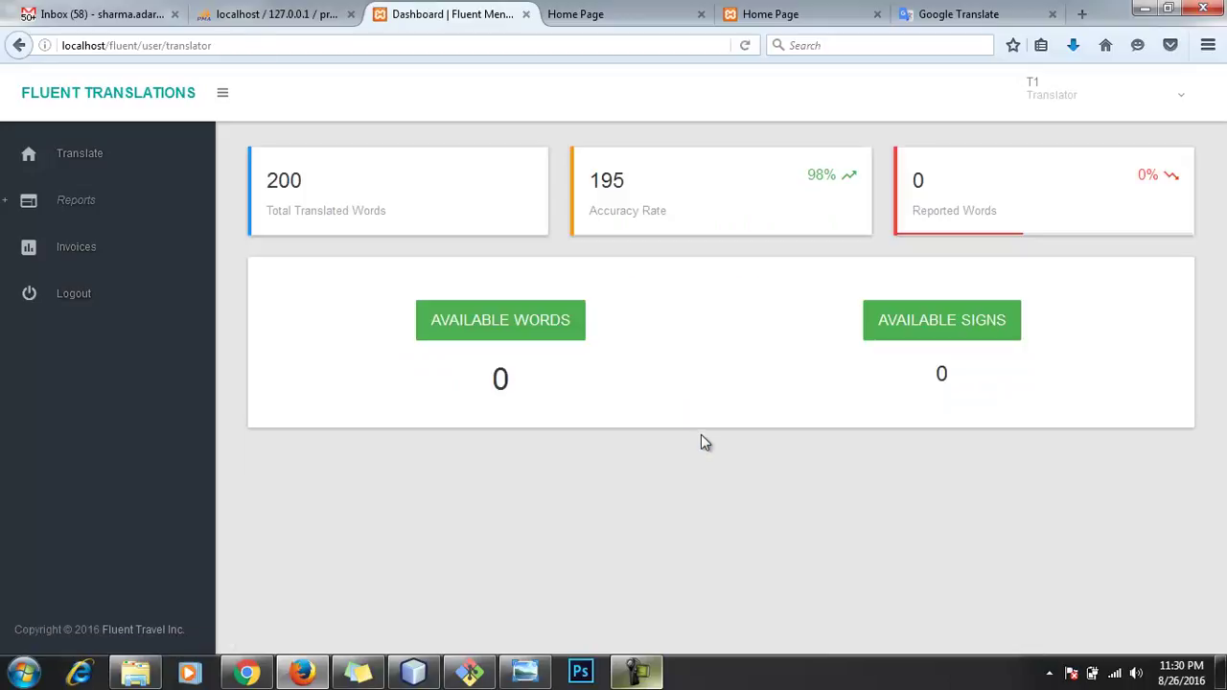
pyautogui.click(1144, 96)
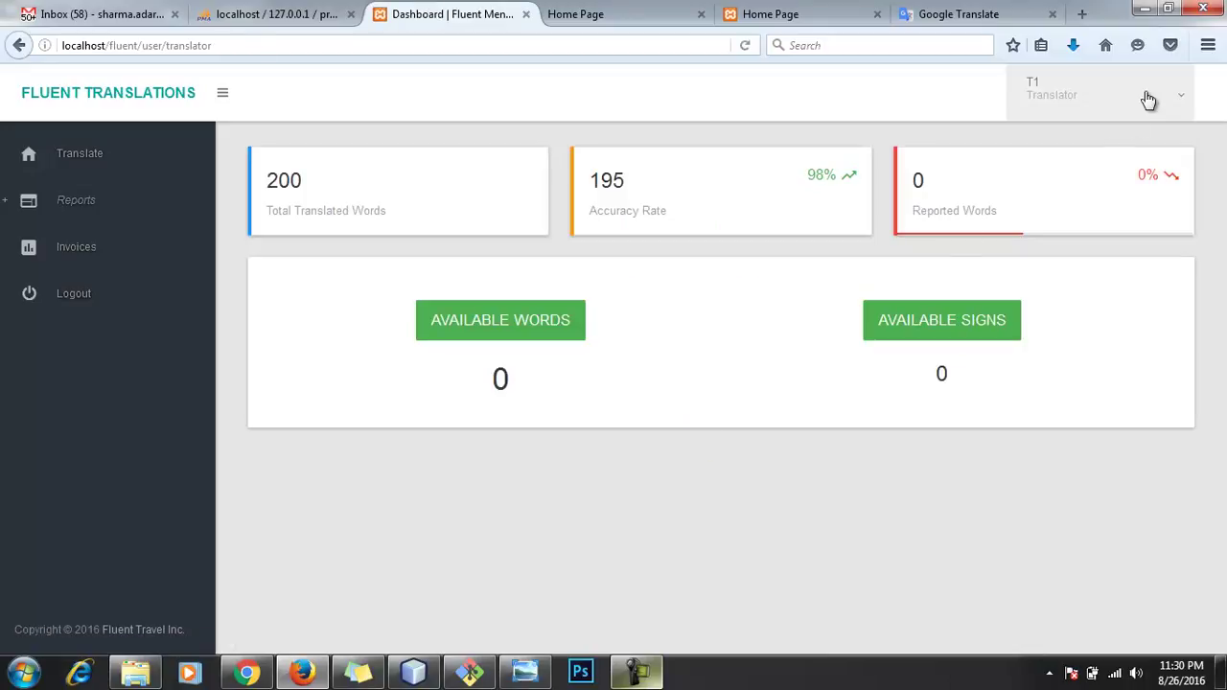
# Step: Log out of the translator account, sign in with the admin's saved login, and open List of Check Ins
pyautogui.click(1124, 220)
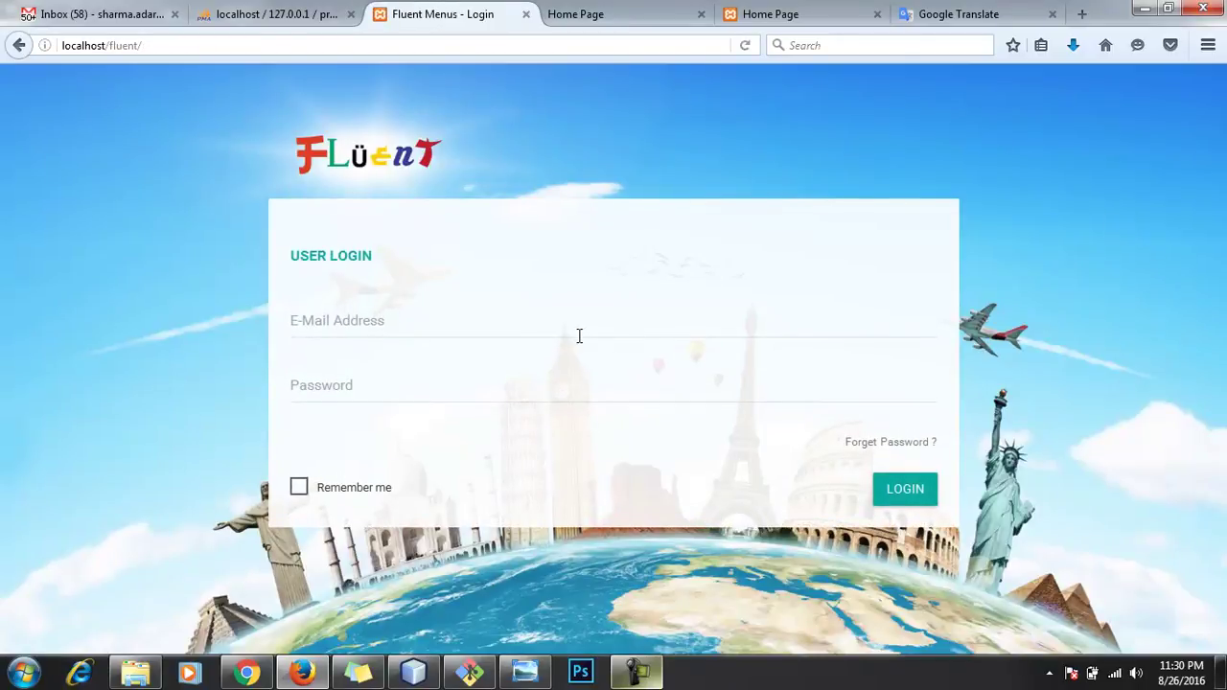
pyautogui.click(579, 328)
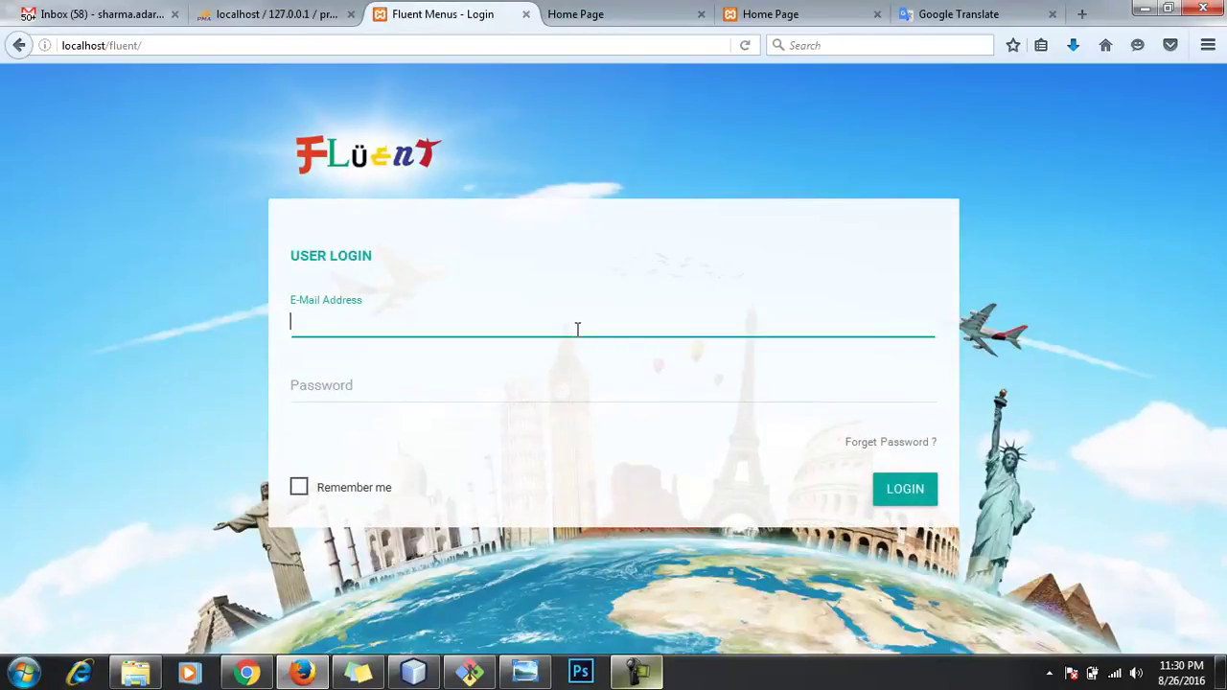
pyautogui.click(502, 351)
pyautogui.click(881, 494)
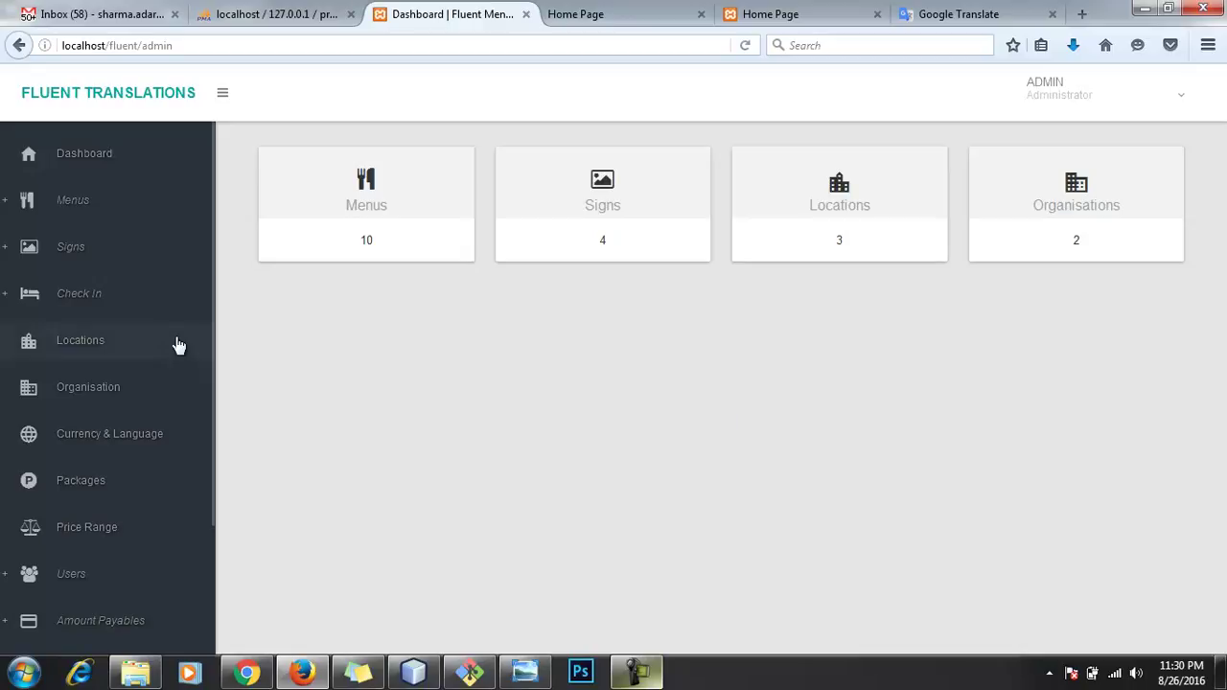
pyautogui.click(99, 295)
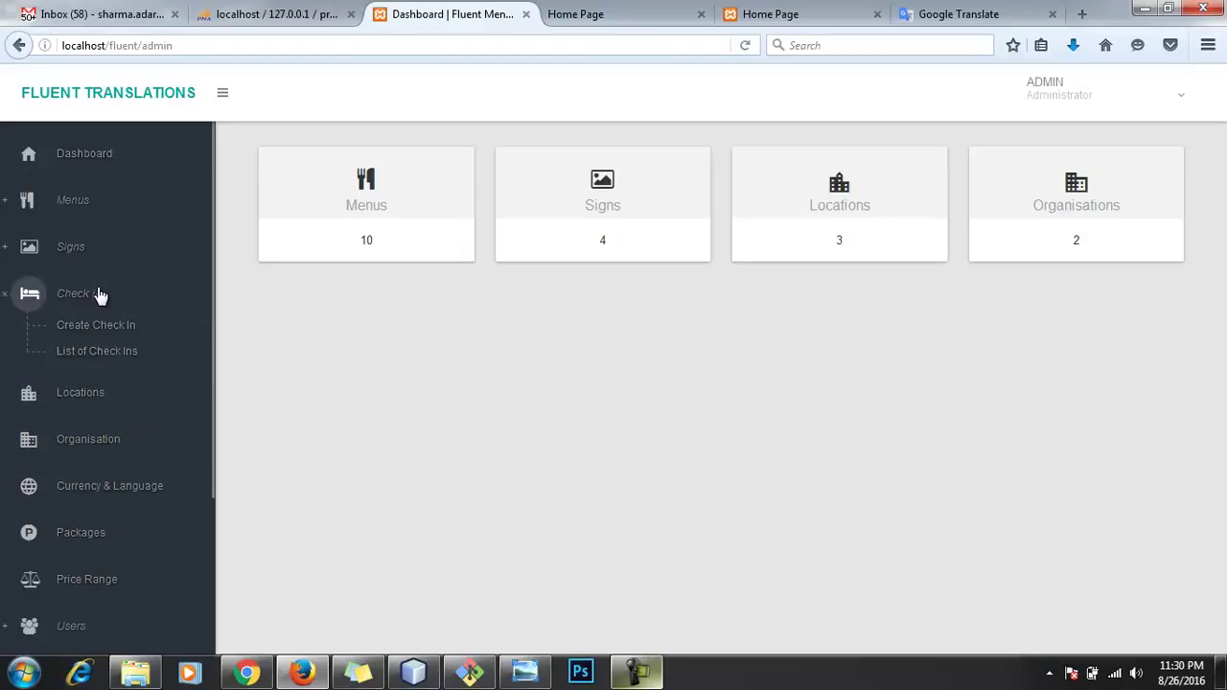
pyautogui.click(110, 351)
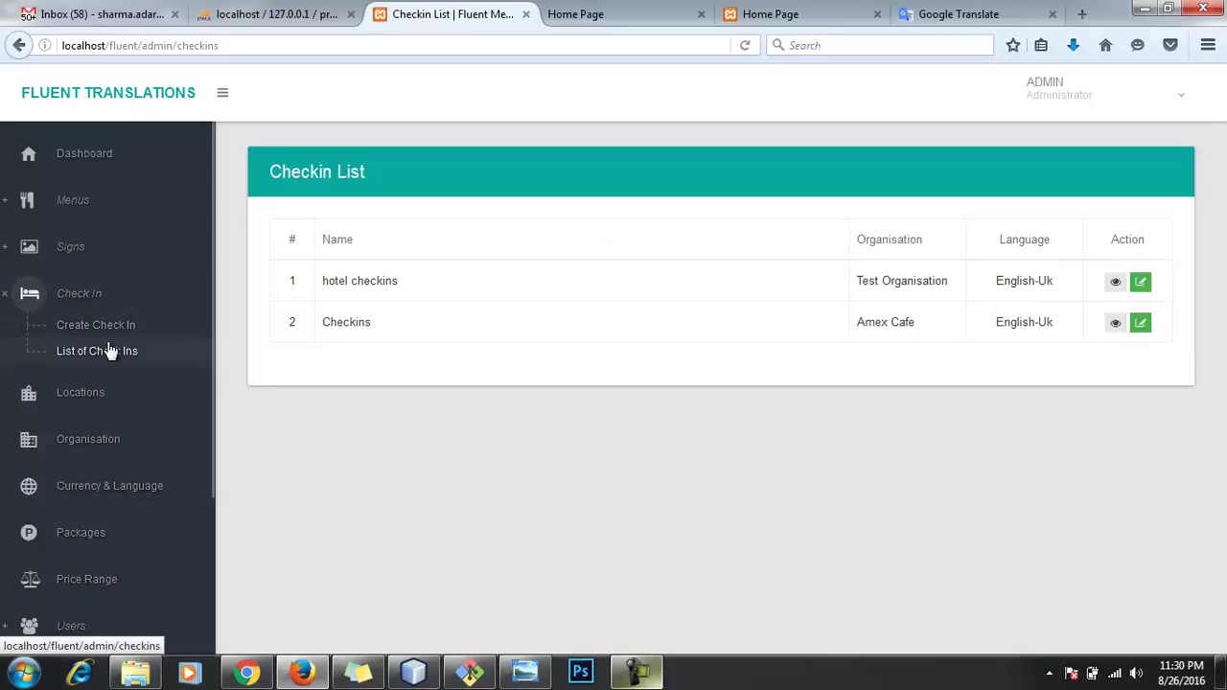
# Step: View the Amex Cafe Checkins language versions and launch the Japanese-Jp page in a new tab
pyautogui.click(1114, 323)
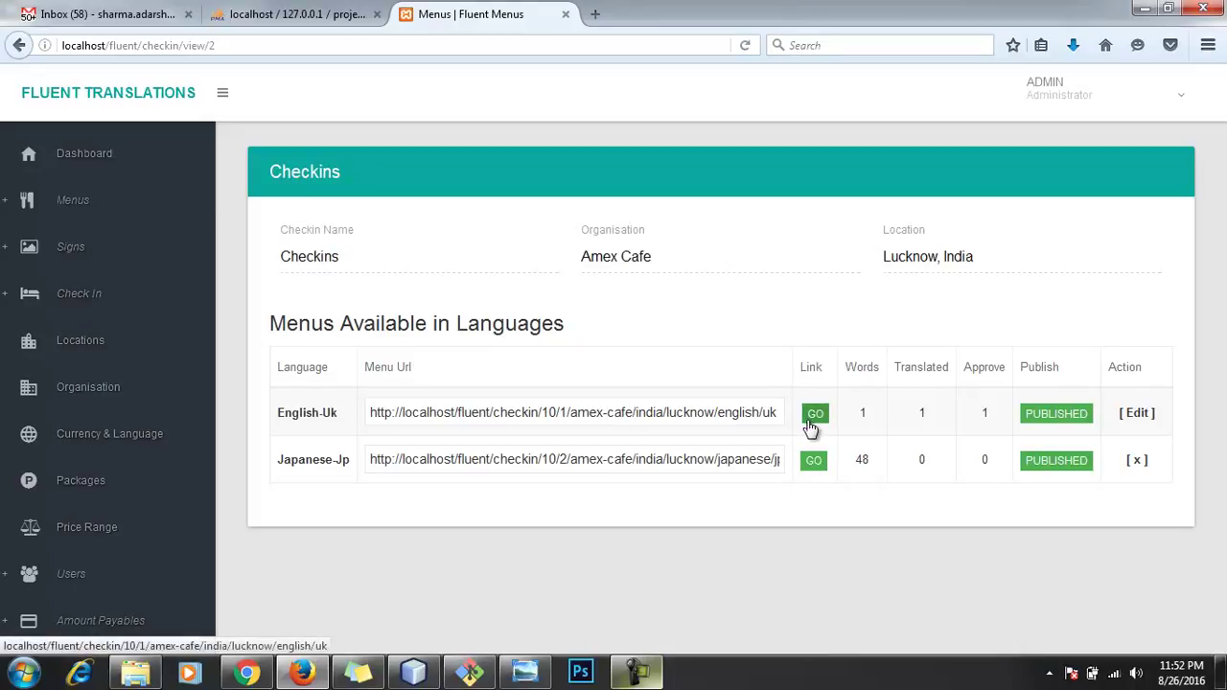
pyautogui.click(812, 464)
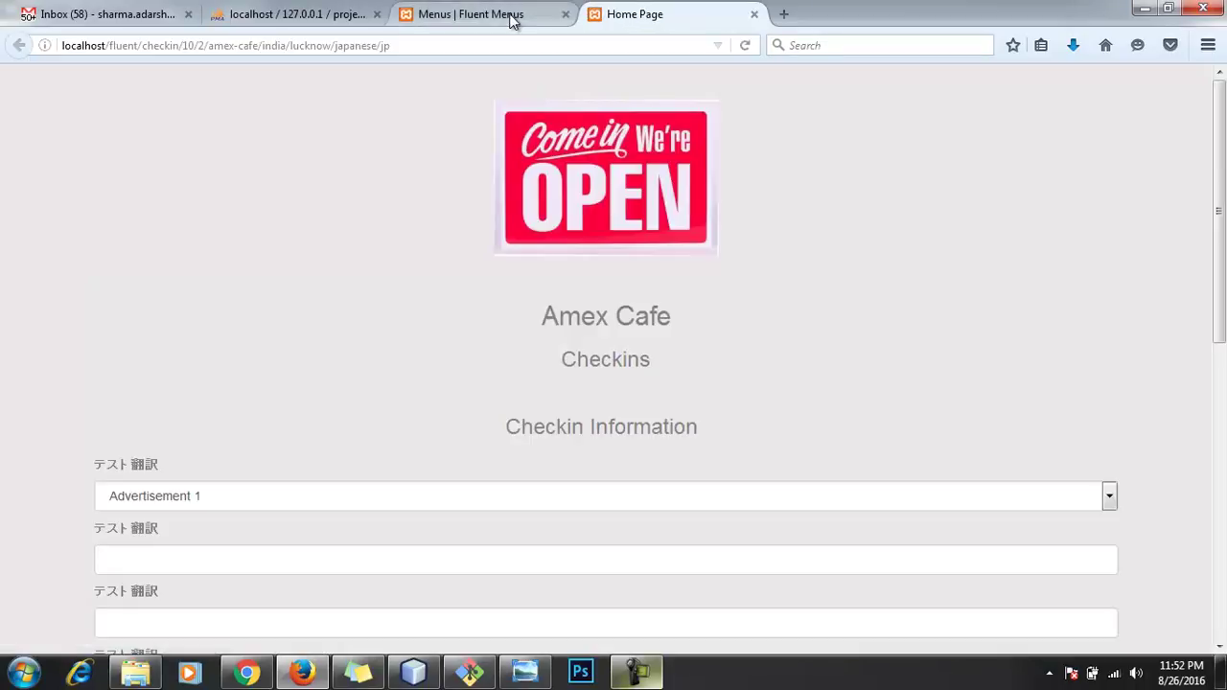
pyautogui.click(511, 17)
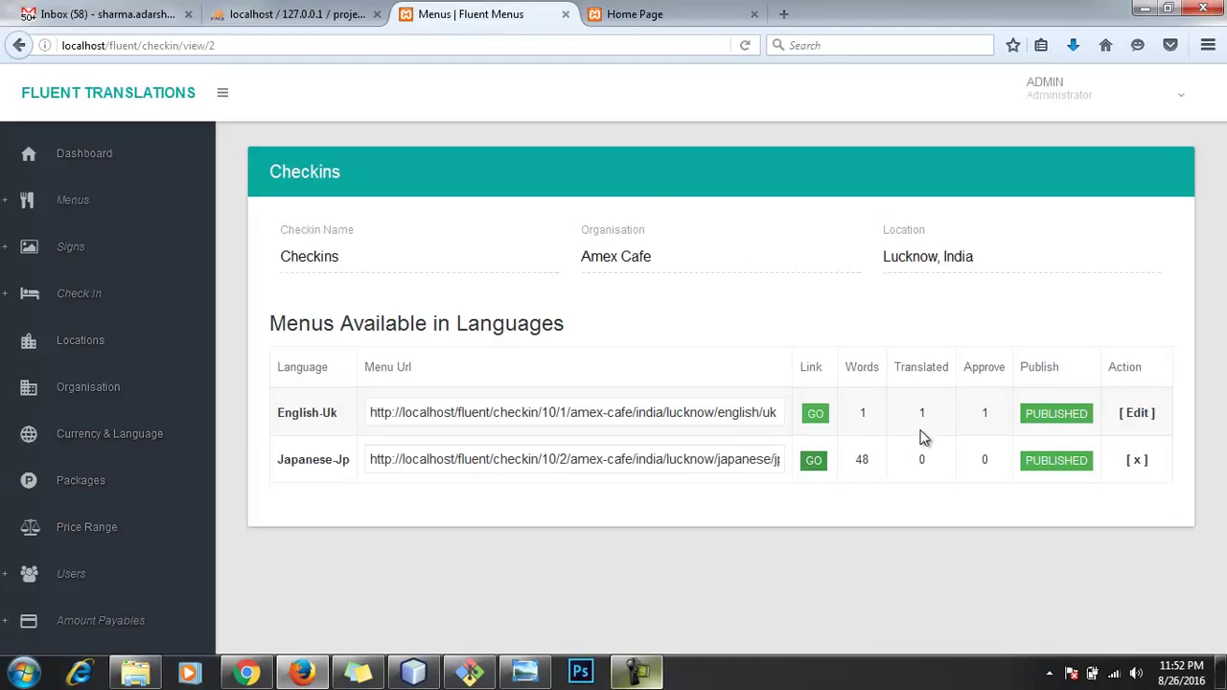
# Step: On the English-Uk check-in page, choose Advertisement 2 and enter a booking reference
pyautogui.click(816, 418)
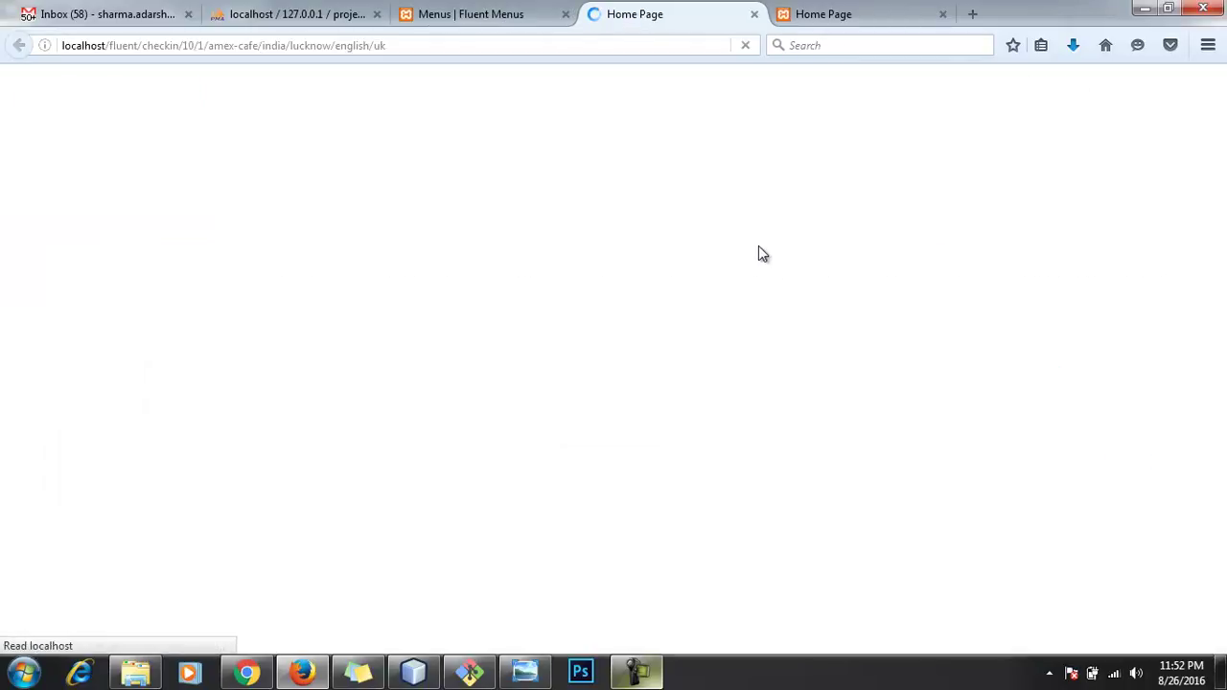
pyautogui.scroll(-4, 746, 278)
pyautogui.scroll(-2, 745, 307)
pyautogui.scroll(5, 735, 310)
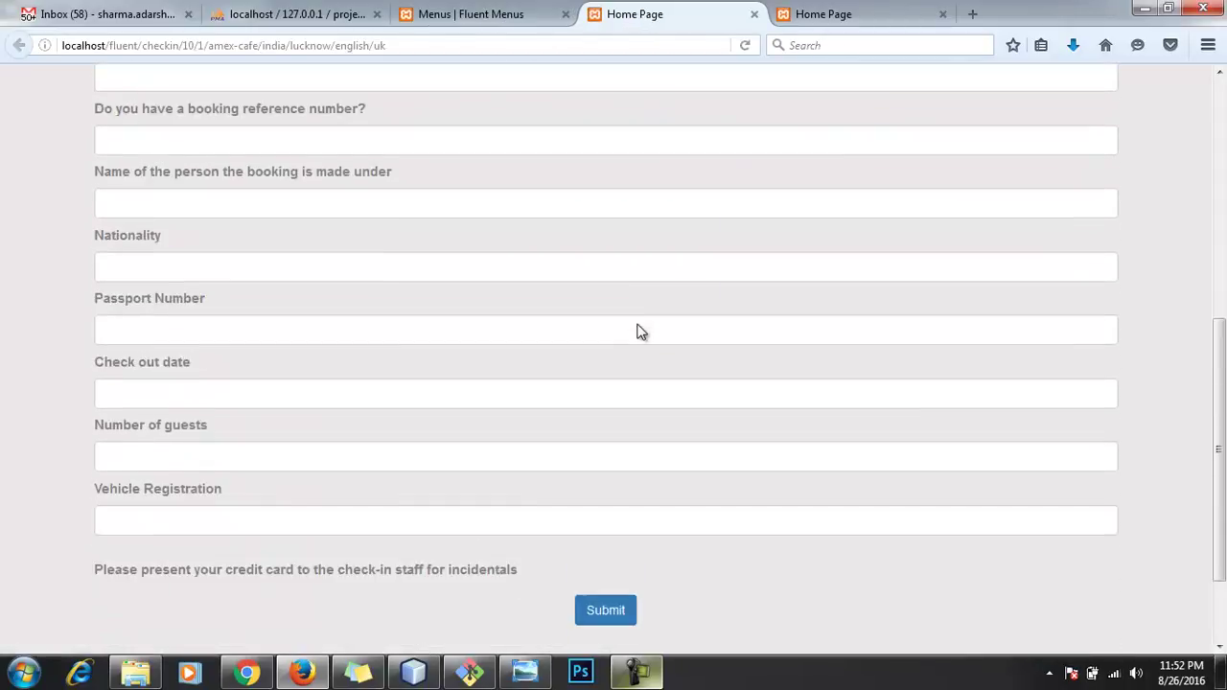
pyautogui.click(630, 321)
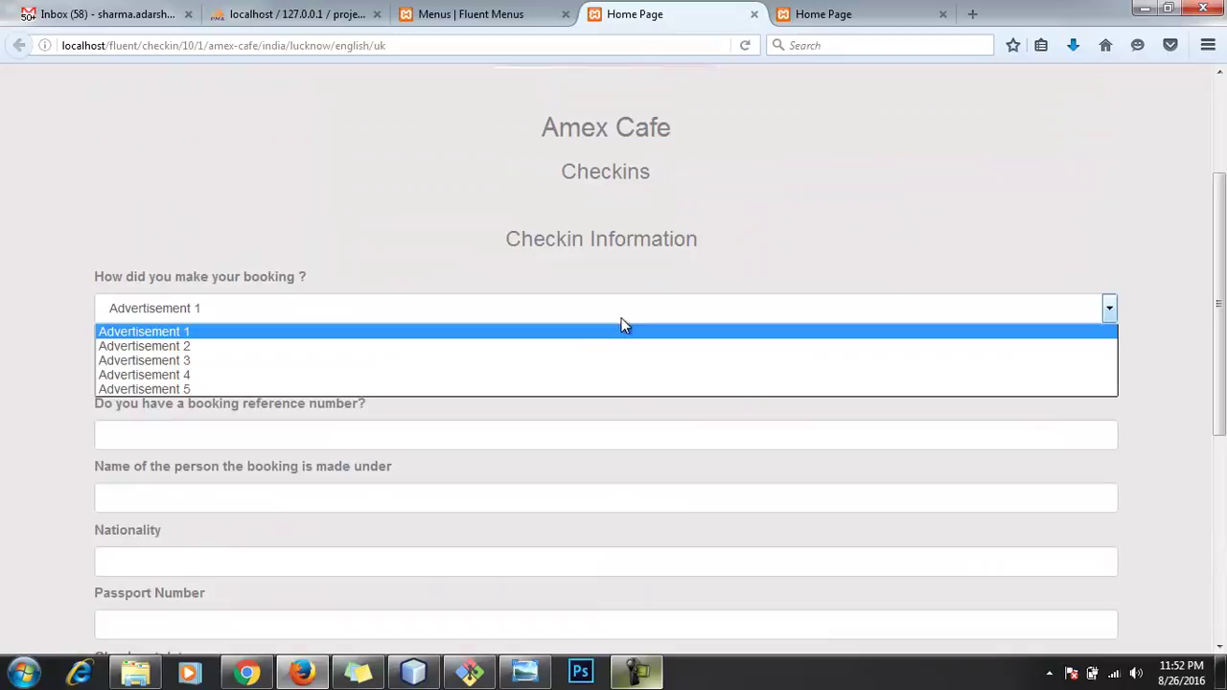
pyautogui.click(573, 345)
pyautogui.click(561, 382)
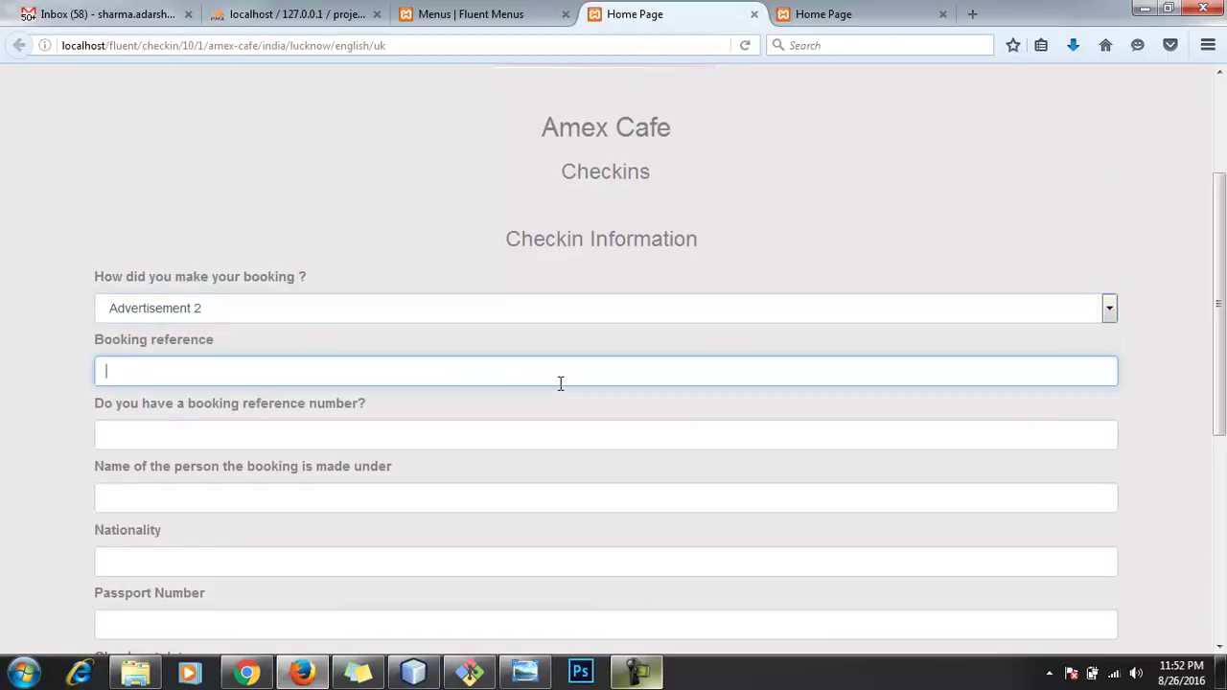
pyautogui.write('123134')
# Step: Replace the first answer with 'Skd', then add reference number, nationality 'Inidian' and passport number
pyautogui.click(510, 424)
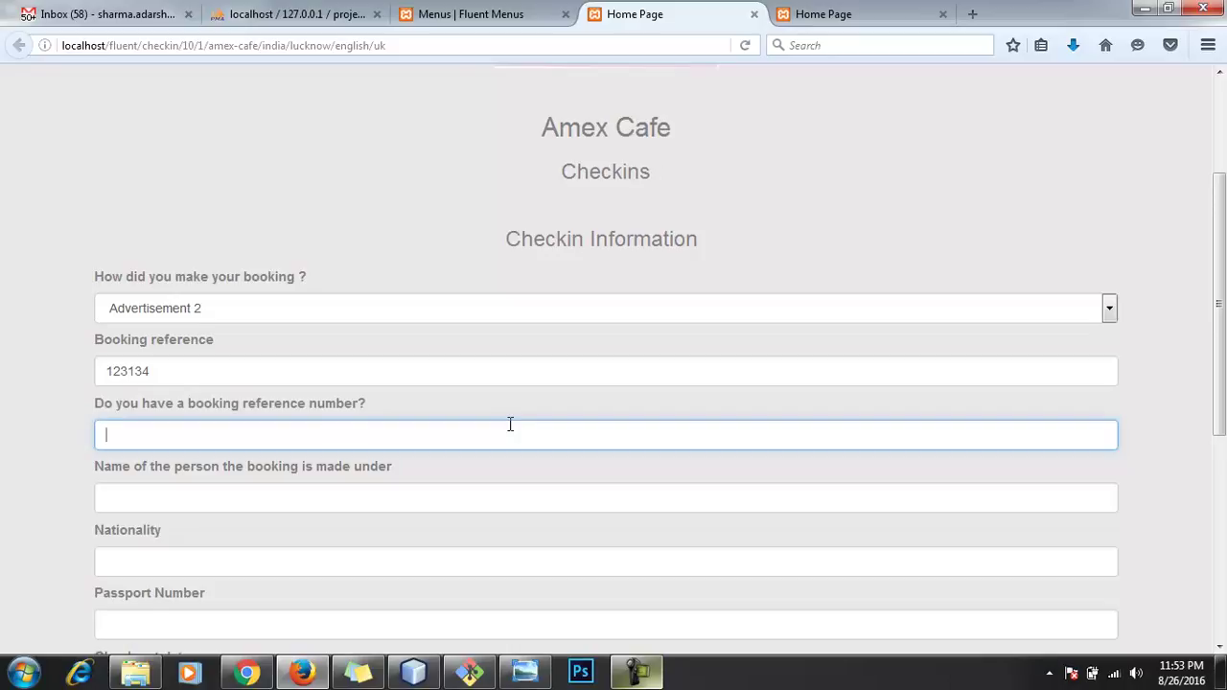
pyautogui.hotkey('shift', 'Tab')
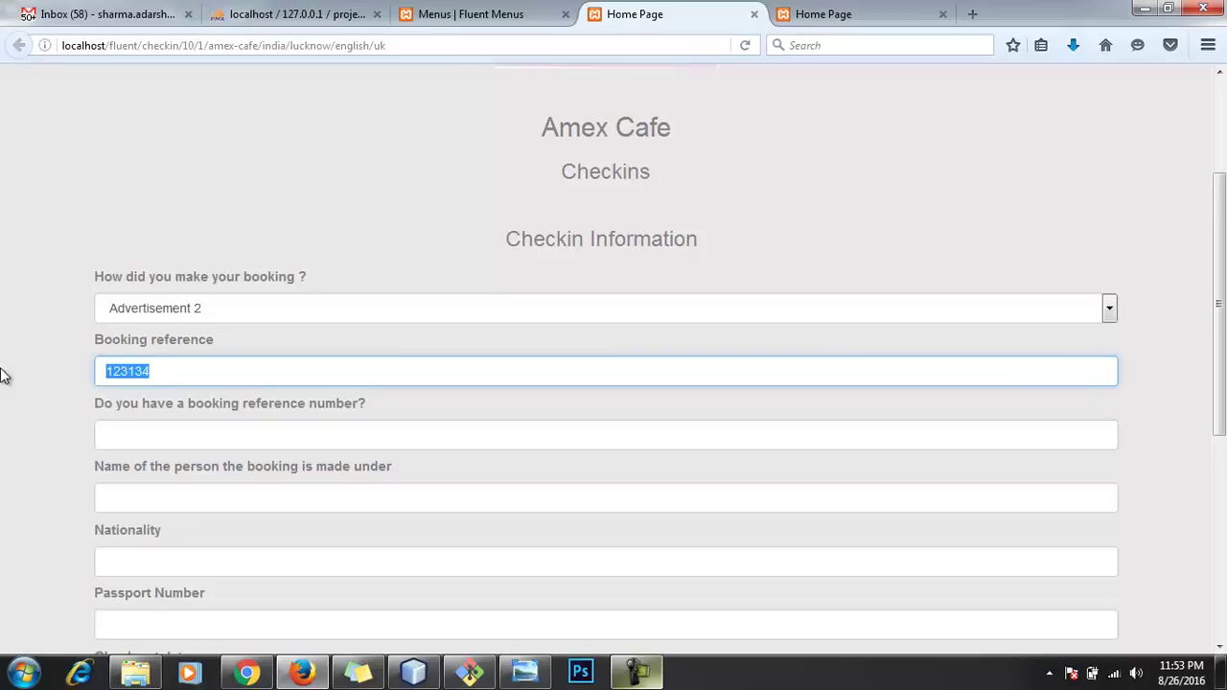
pyautogui.write('Skd')
pyautogui.click(230, 435)
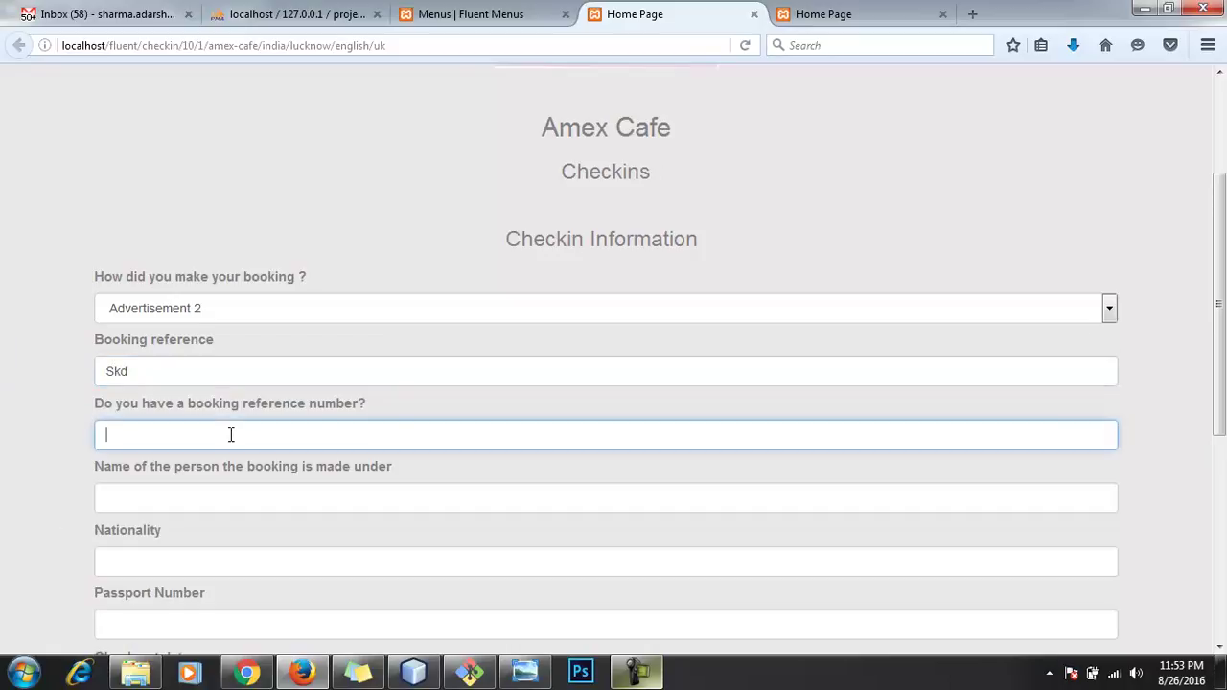
pyautogui.write('123')
pyautogui.click(236, 492)
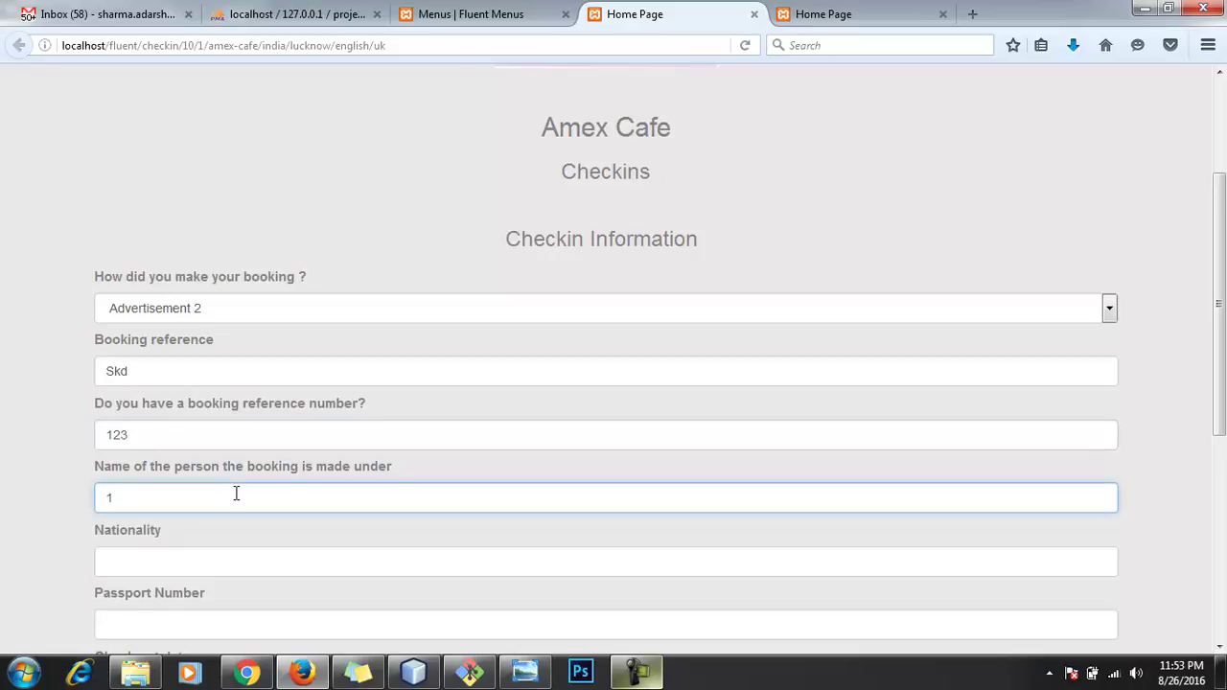
pyautogui.click(232, 570)
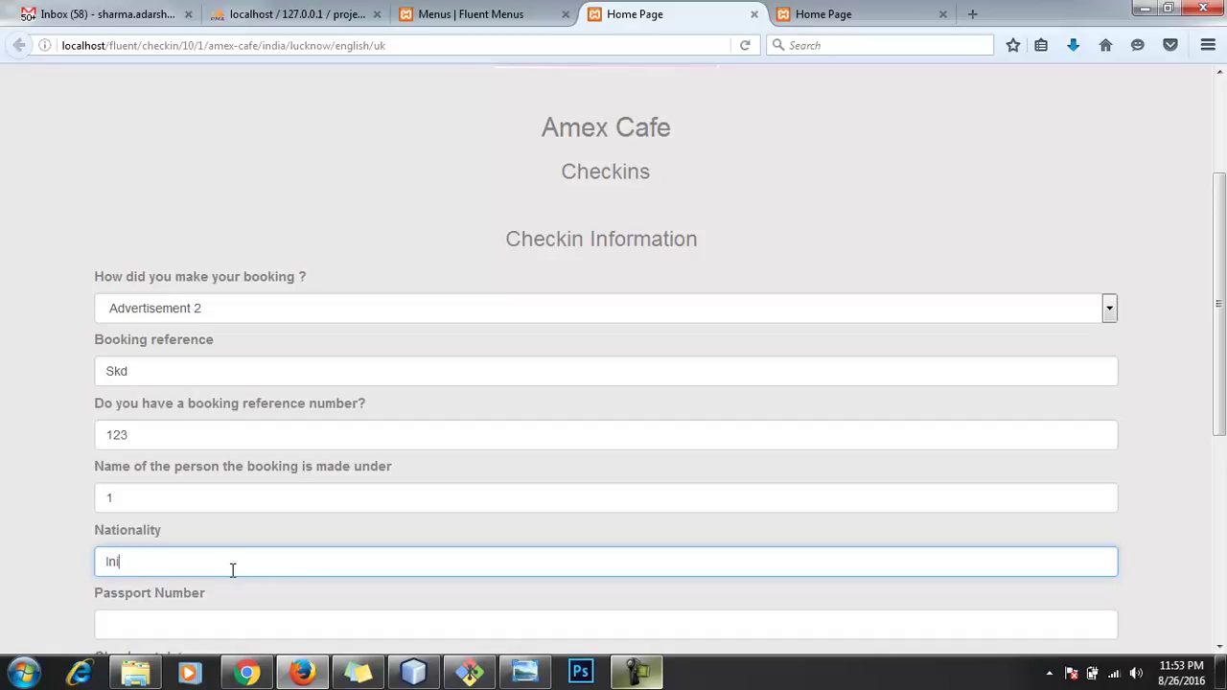
pyautogui.press('Tab')
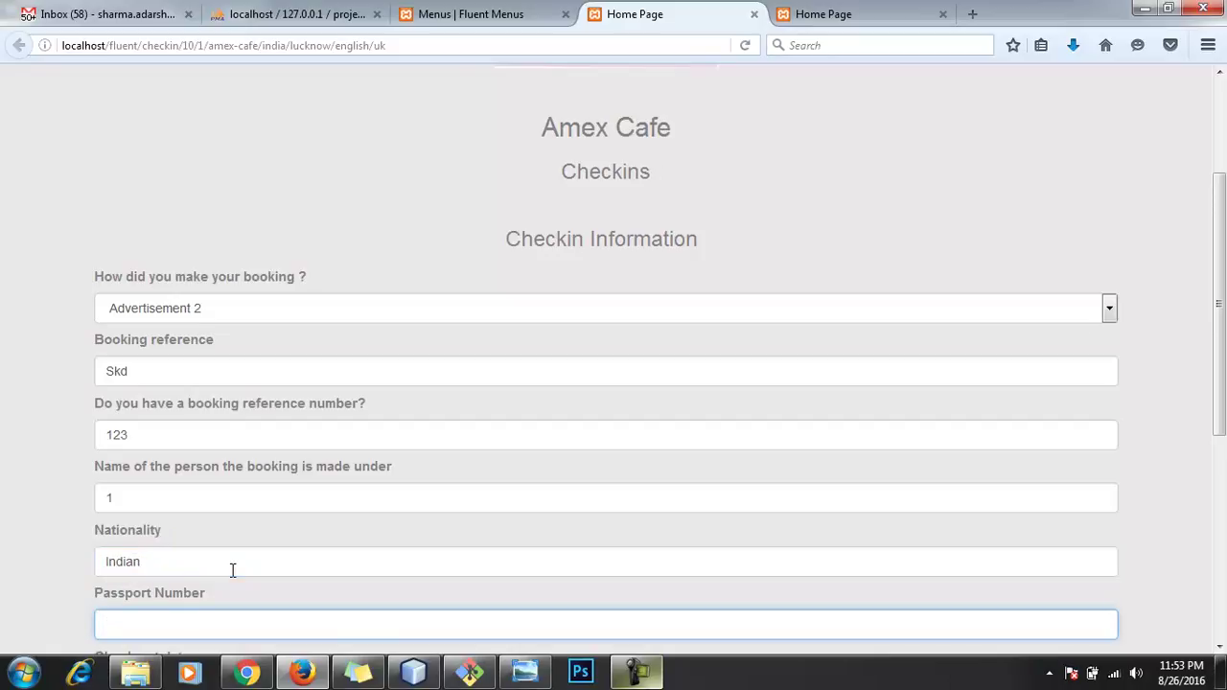
pyautogui.scroll(-5, 248, 554)
pyautogui.click(234, 280)
pyautogui.write('12')
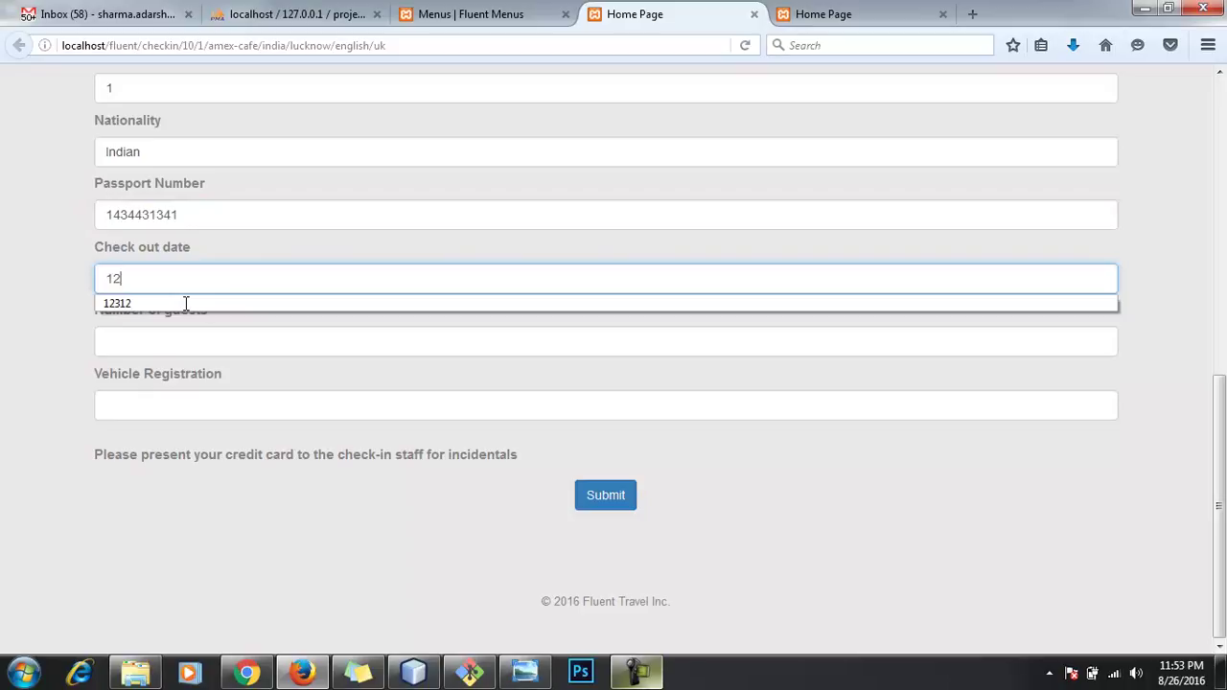
pyautogui.write('-10-2016')
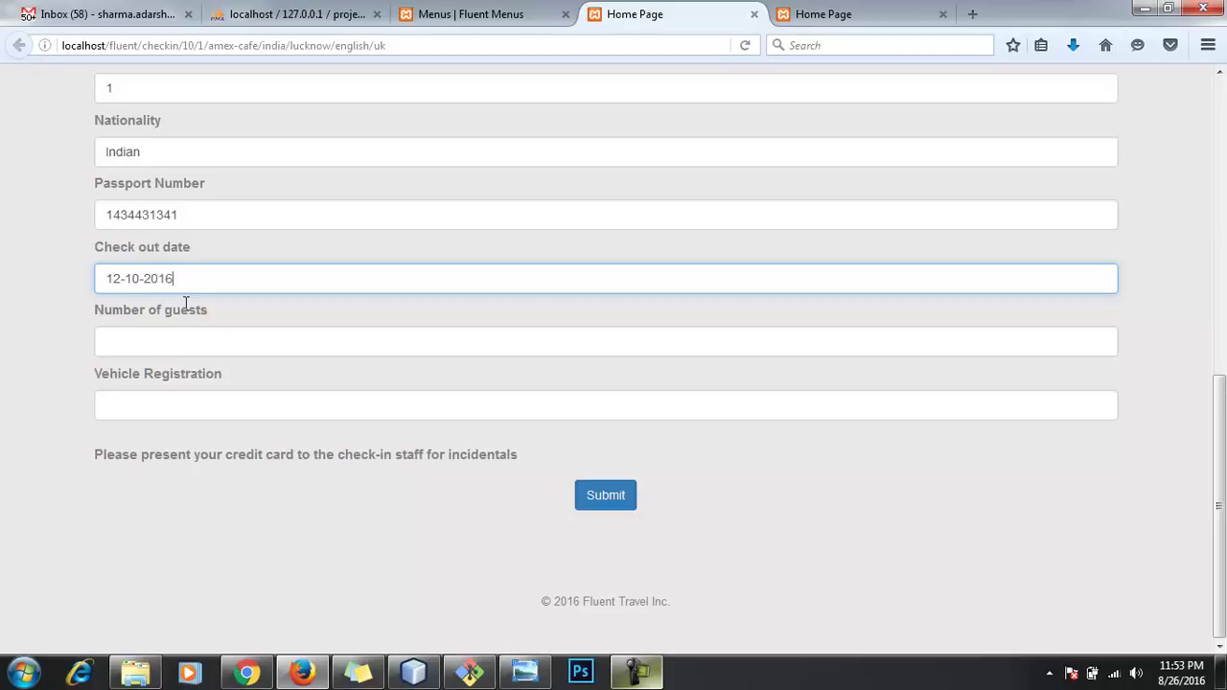
pyautogui.press('Tab')
pyautogui.write('5')
pyautogui.press('Tab')
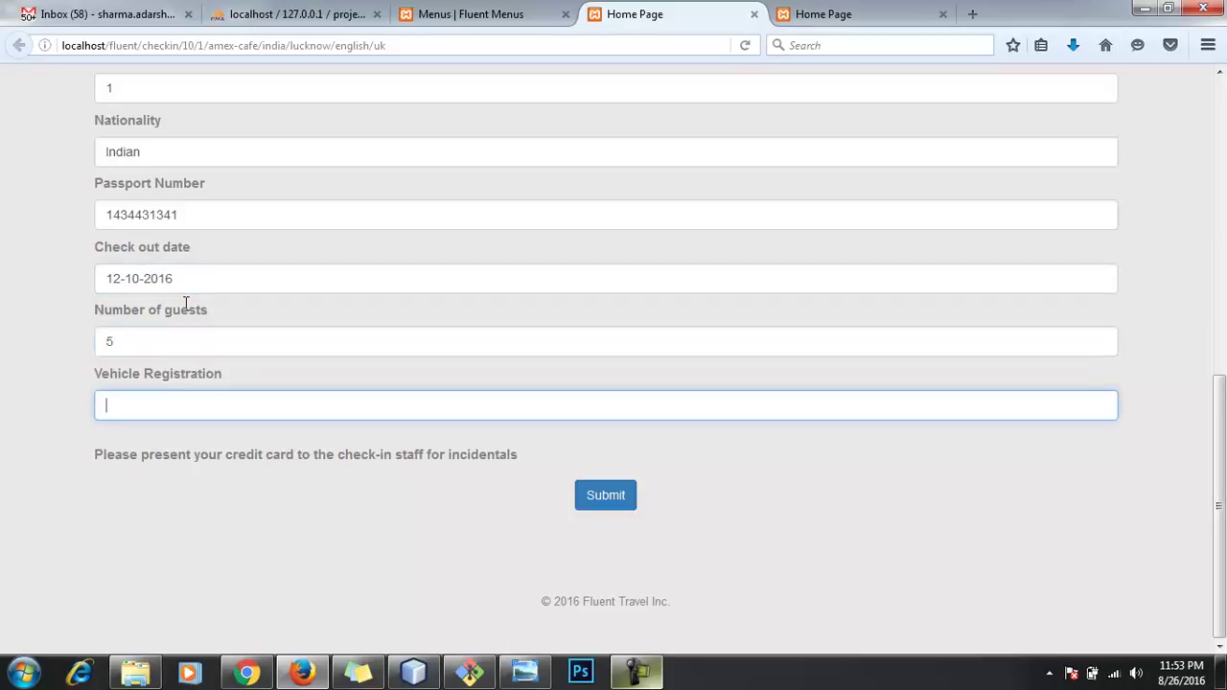
pyautogui.write('AM-465')
# Step: Submit the English form and review its Checkin Information summary
pyautogui.click(606, 496)
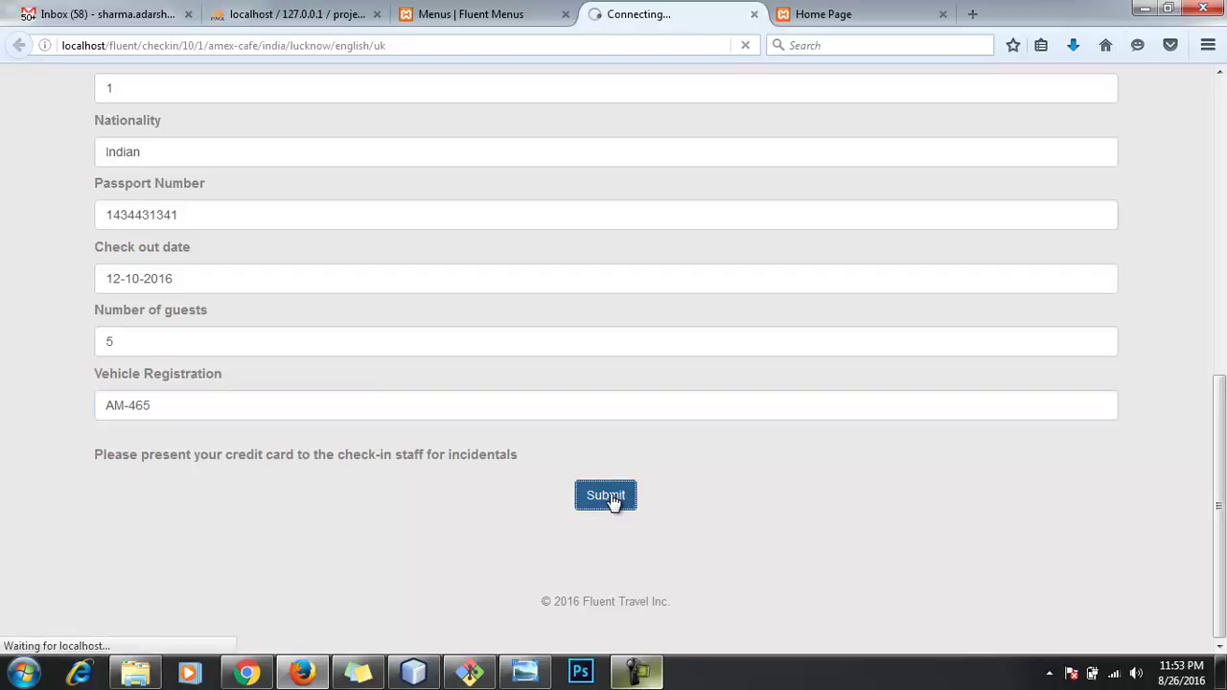
pyautogui.scroll(-3, 612, 500)
pyautogui.scroll(-3, 575, 489)
pyautogui.scroll(4, 554, 479)
pyautogui.scroll(-5, 553, 480)
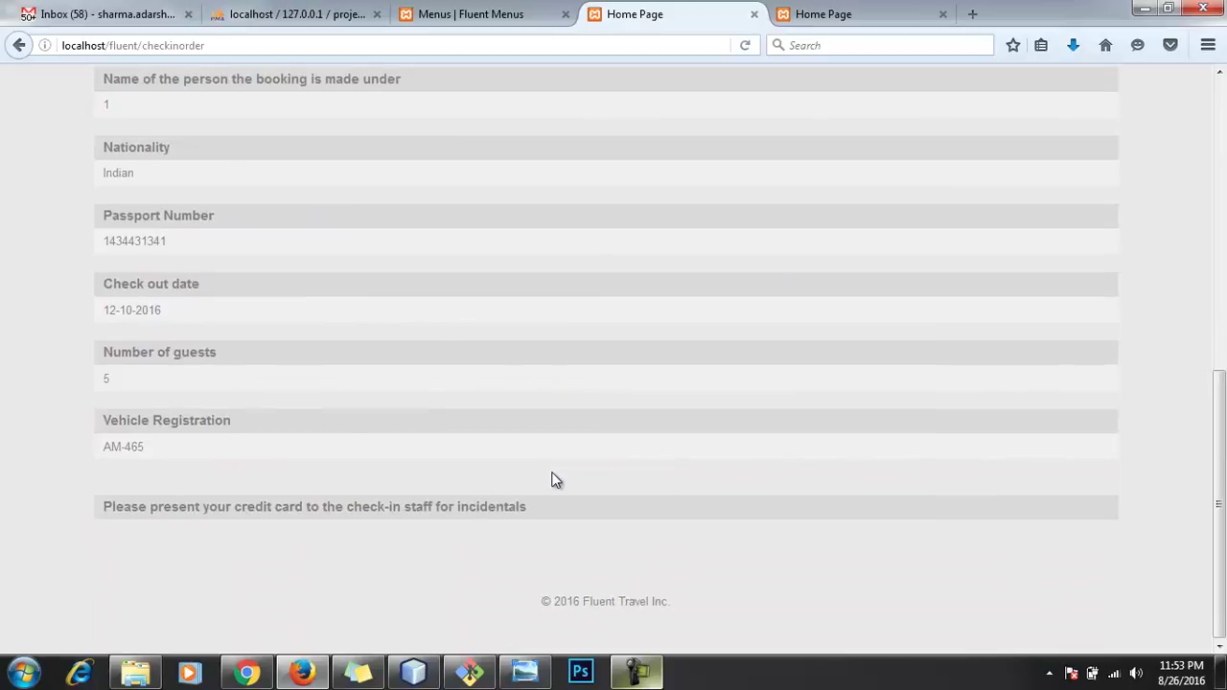
pyautogui.scroll(6, 555, 479)
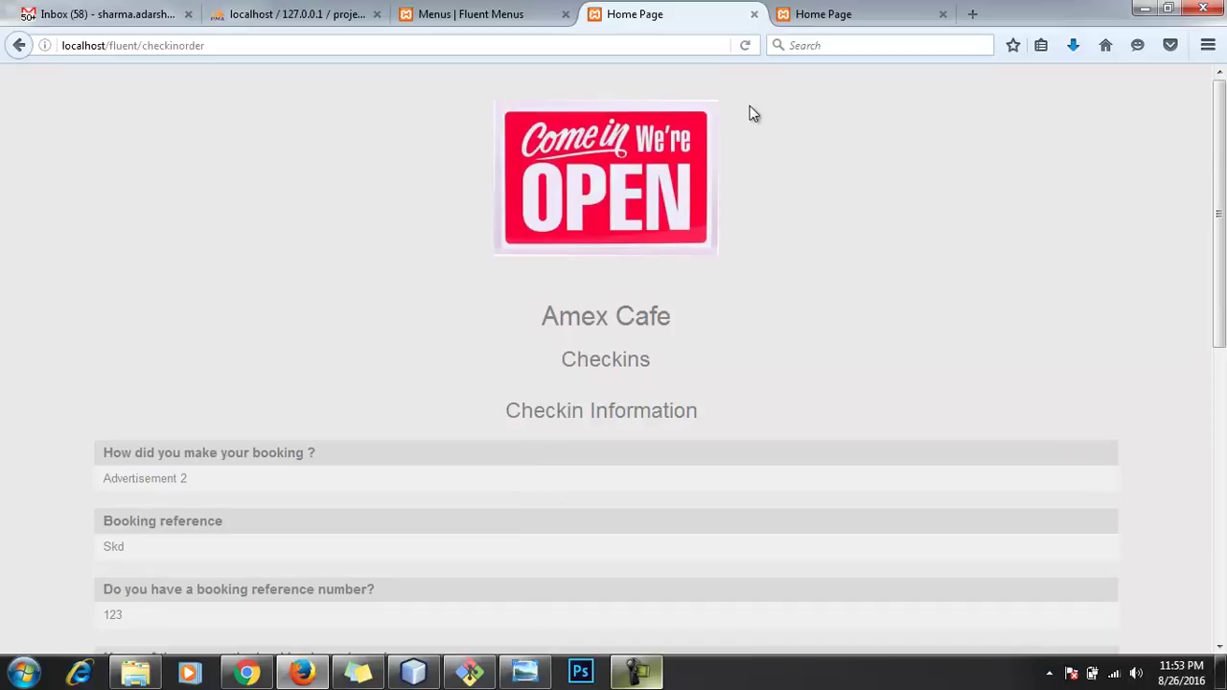
# Step: On the Japanese form, choose Advertisement 2 and fill the first answer with the suggested 'dasdas'
pyautogui.click(830, 27)
pyautogui.scroll(-4, 816, 325)
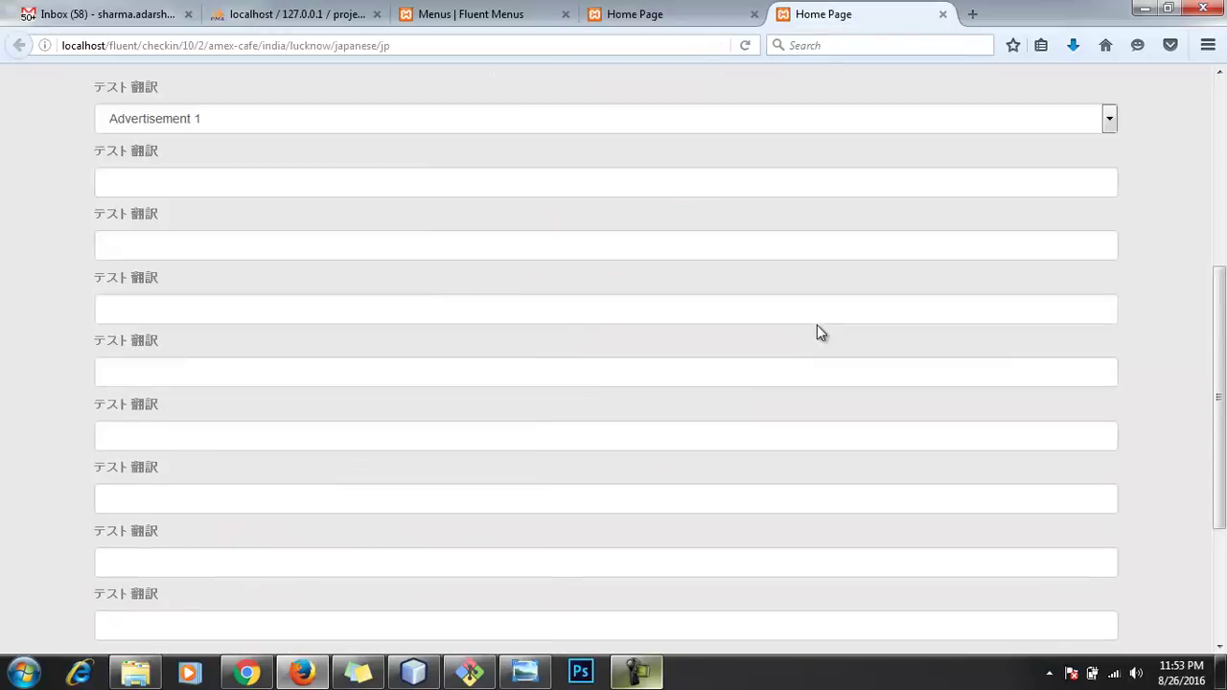
pyautogui.scroll(3, 819, 331)
pyautogui.click(662, 291)
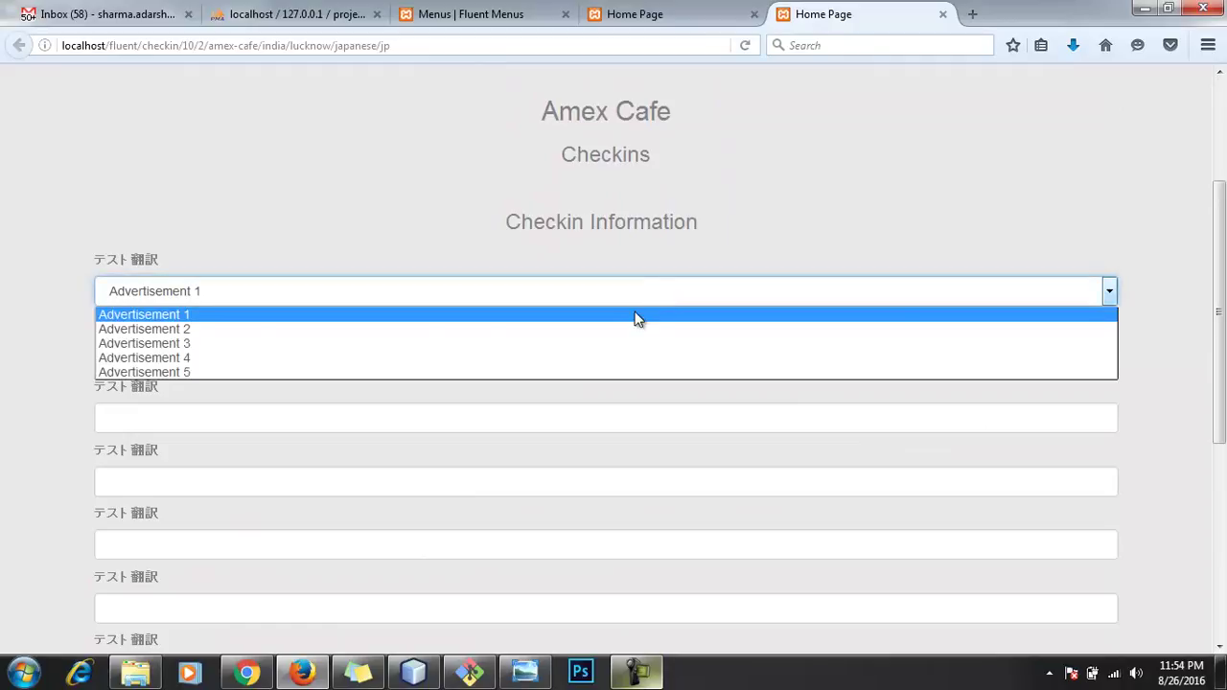
pyautogui.click(629, 330)
pyautogui.click(610, 364)
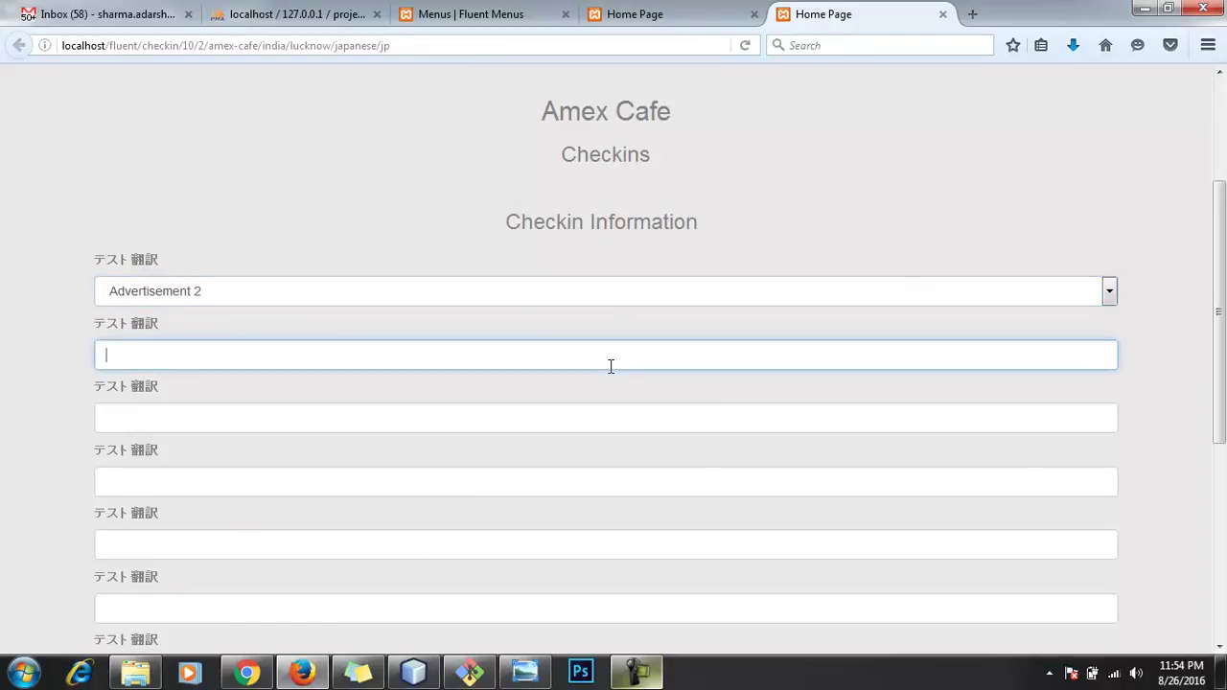
pyautogui.write('asd')
pyautogui.click(583, 391)
# Step: Fill the next answers with asdzvzxfwe4r341, 13241234, 1324123 and 413
pyautogui.click(529, 418)
pyautogui.write('asdzvzxfwe4r341')
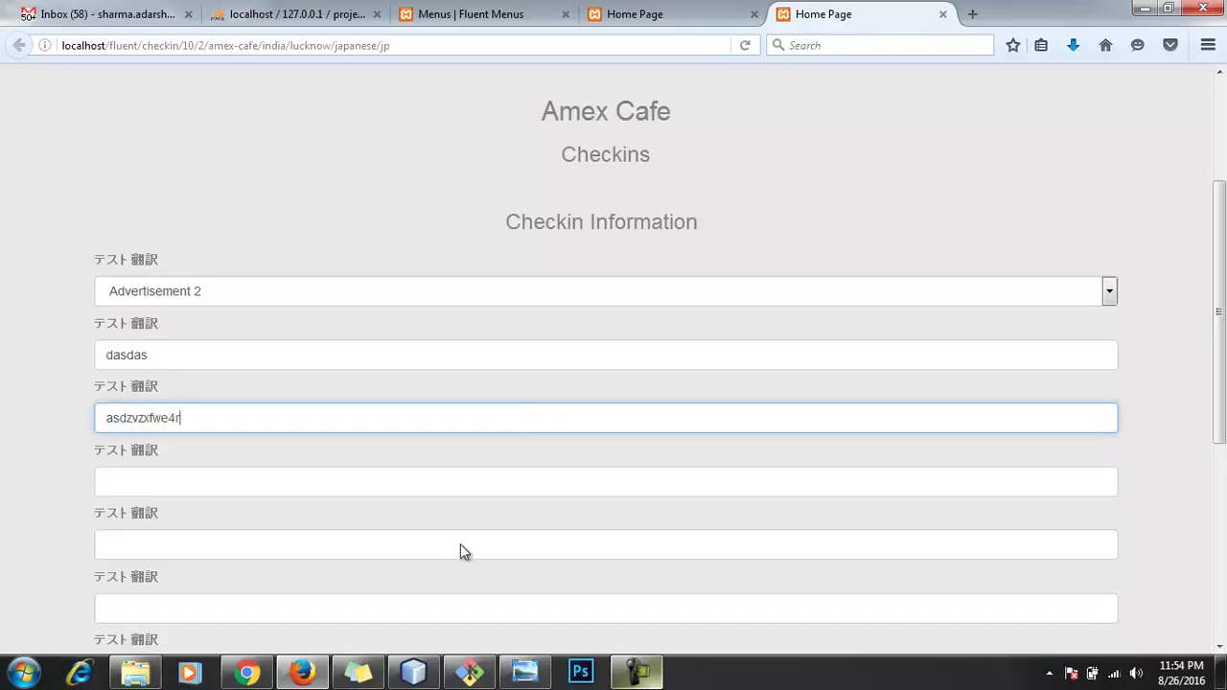
pyautogui.click(420, 484)
pyautogui.write('13241234')
pyautogui.click(416, 542)
pyautogui.write('1324123')
pyautogui.click(413, 602)
pyautogui.write('413')
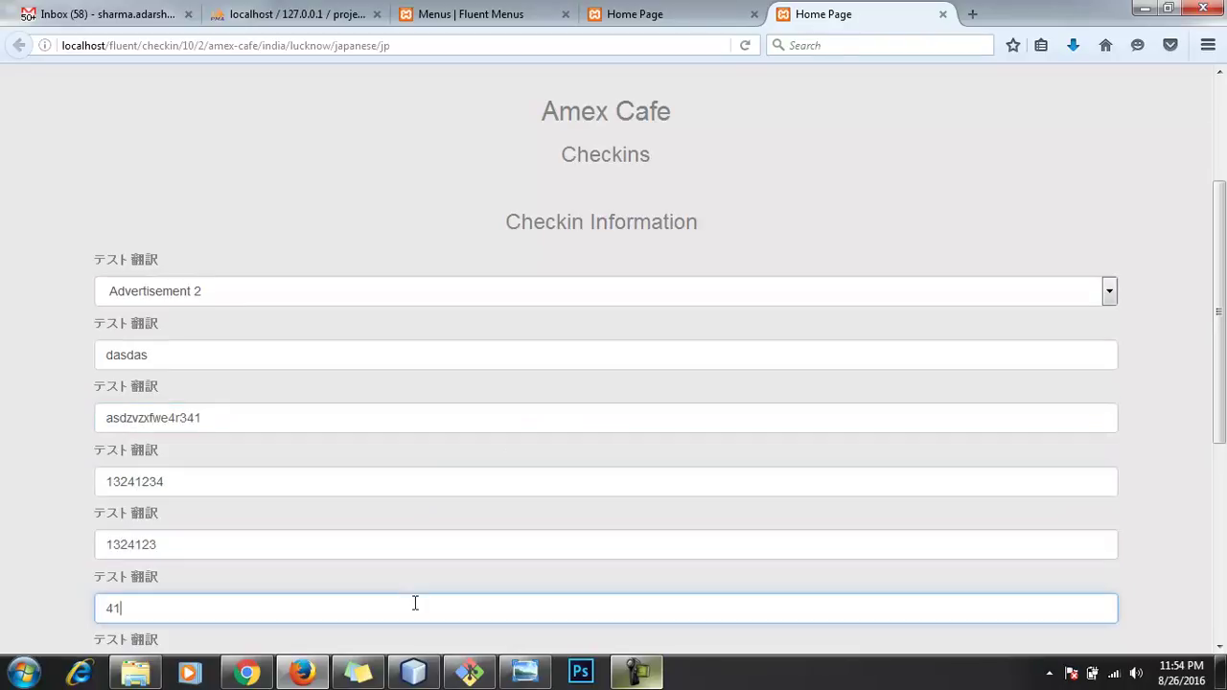
# Step: Fill the remaining answers with 'sfgsdfg', 'sfg' and 'zcvzxcv'
pyautogui.scroll(-3, 432, 575)
pyautogui.scroll(-2, 450, 571)
pyautogui.click(340, 329)
pyautogui.write('sfgsdfg')
pyautogui.click(367, 280)
pyautogui.write('sfg')
pyautogui.click(396, 397)
pyautogui.write('zcvzxcv')
# Step: Submit the Japanese form and review its summary
pyautogui.click(599, 510)
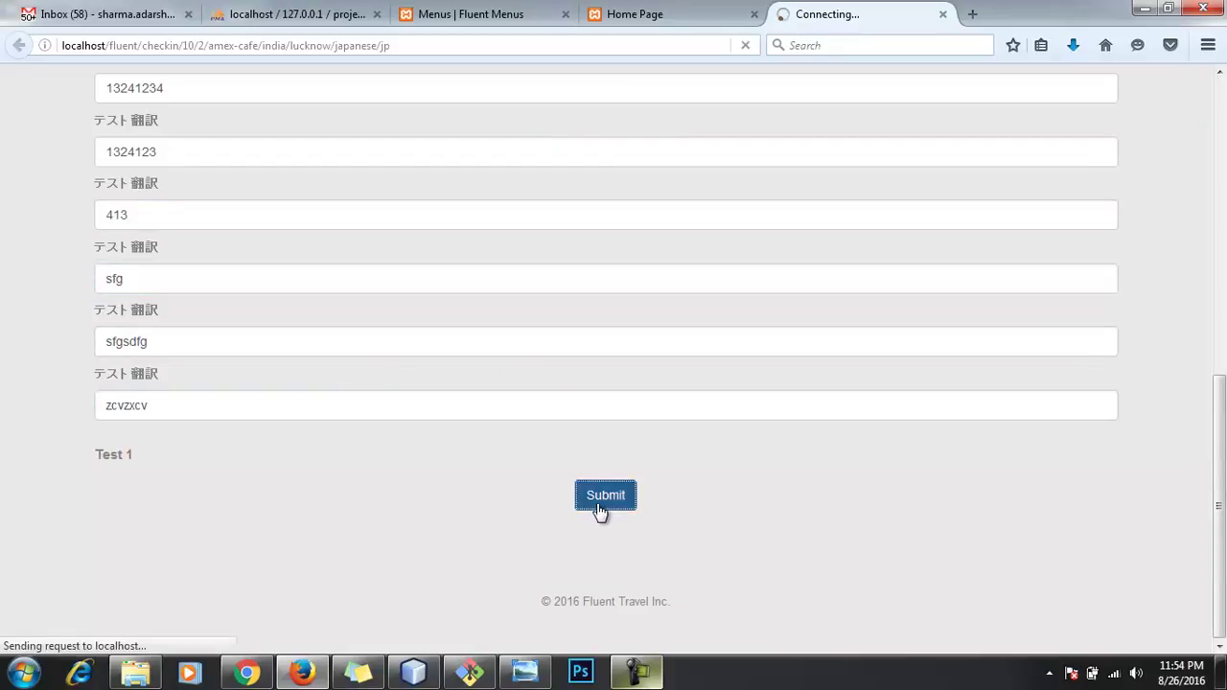
pyautogui.scroll(-5, 589, 498)
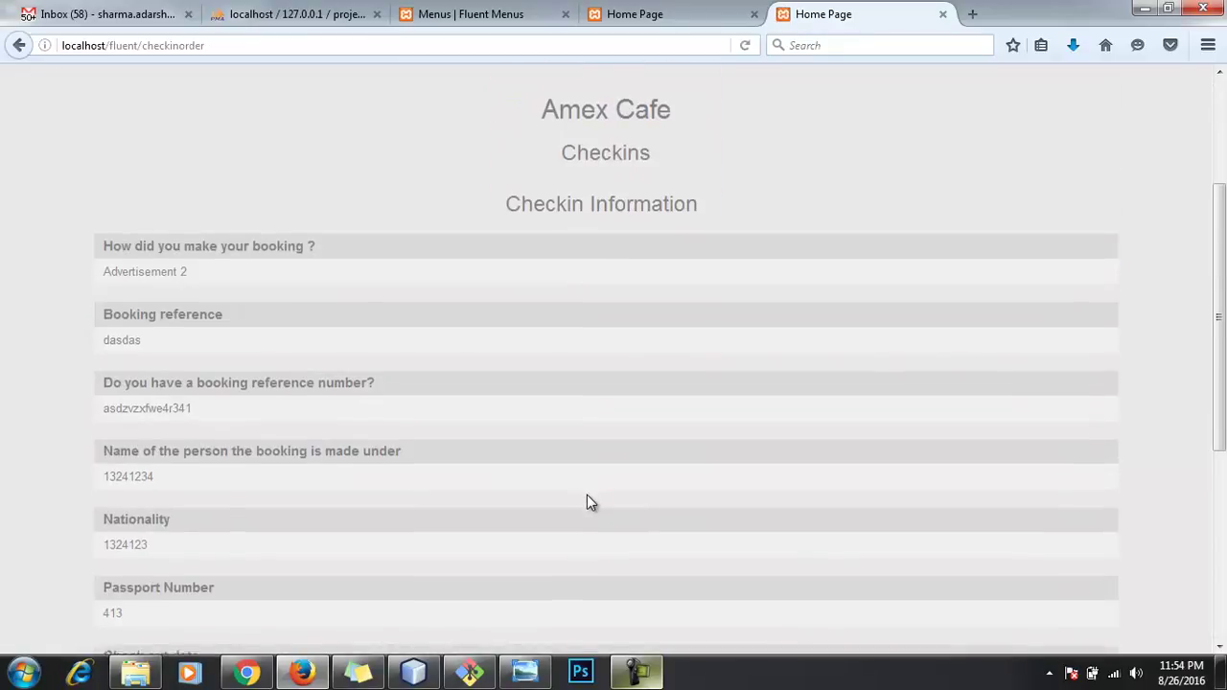
pyautogui.scroll(-3, 587, 496)
pyautogui.scroll(4, 582, 491)
pyautogui.scroll(2, 583, 493)
pyautogui.scroll(5, 583, 492)
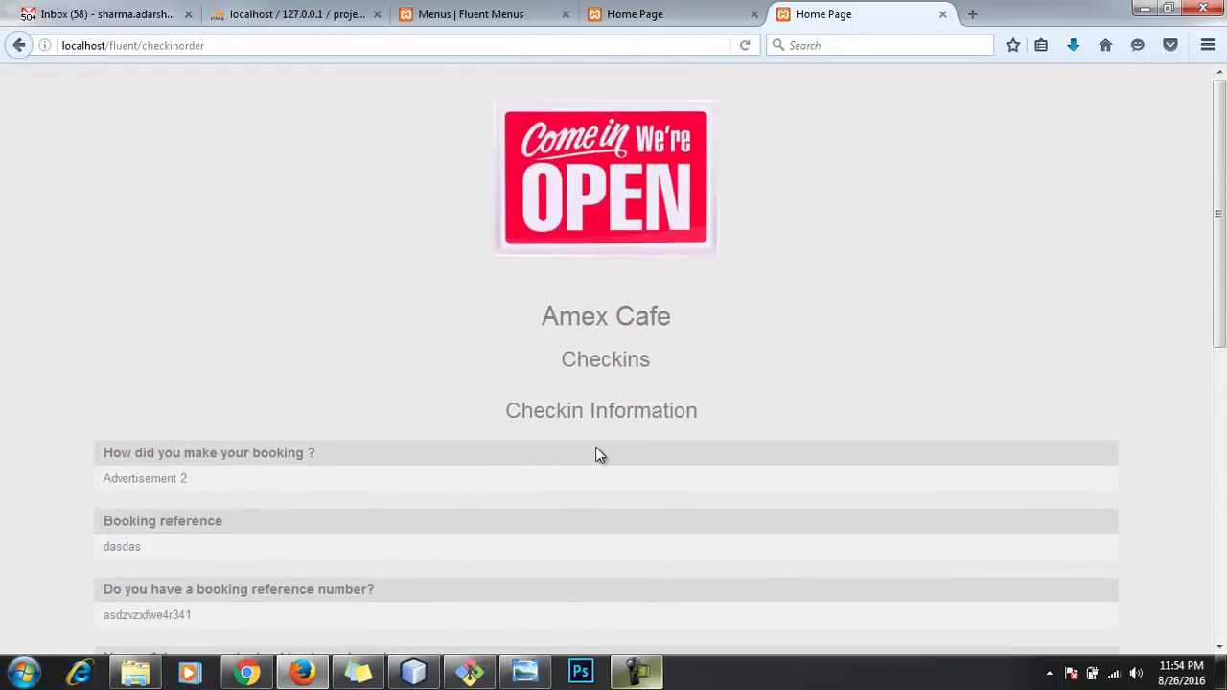
# Step: Back on the admin tab, open the Amount Payables > Translator report
pyautogui.click(487, 13)
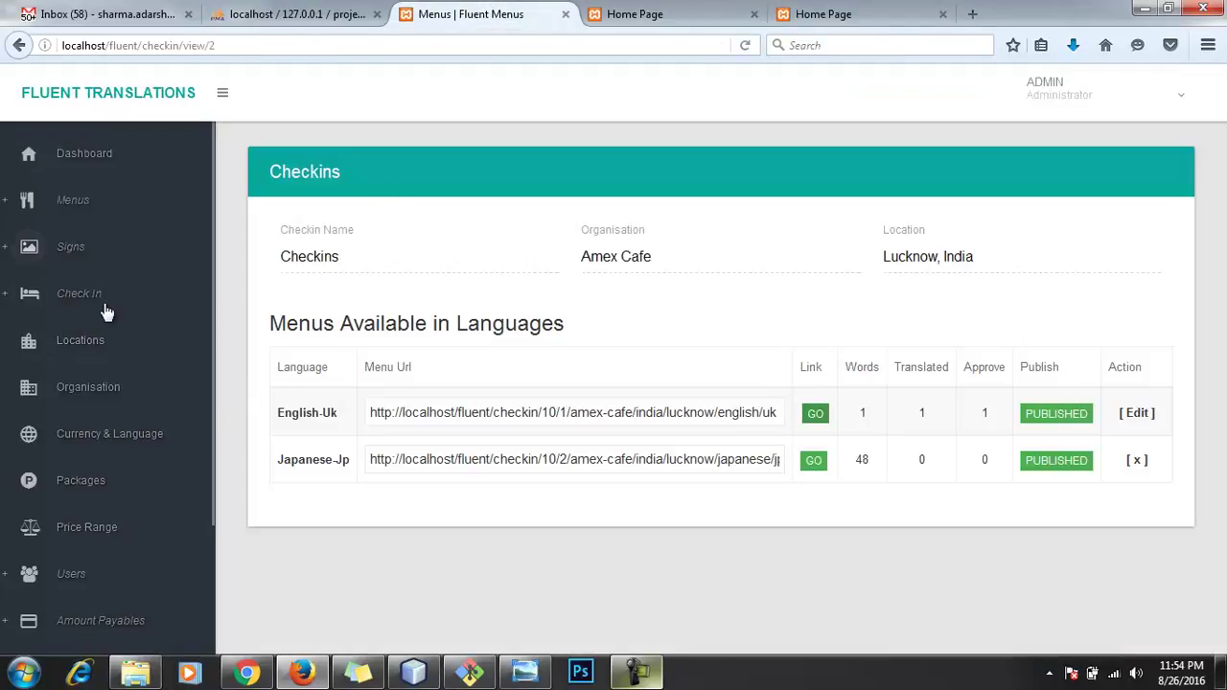
pyautogui.scroll(-3, 200, 370)
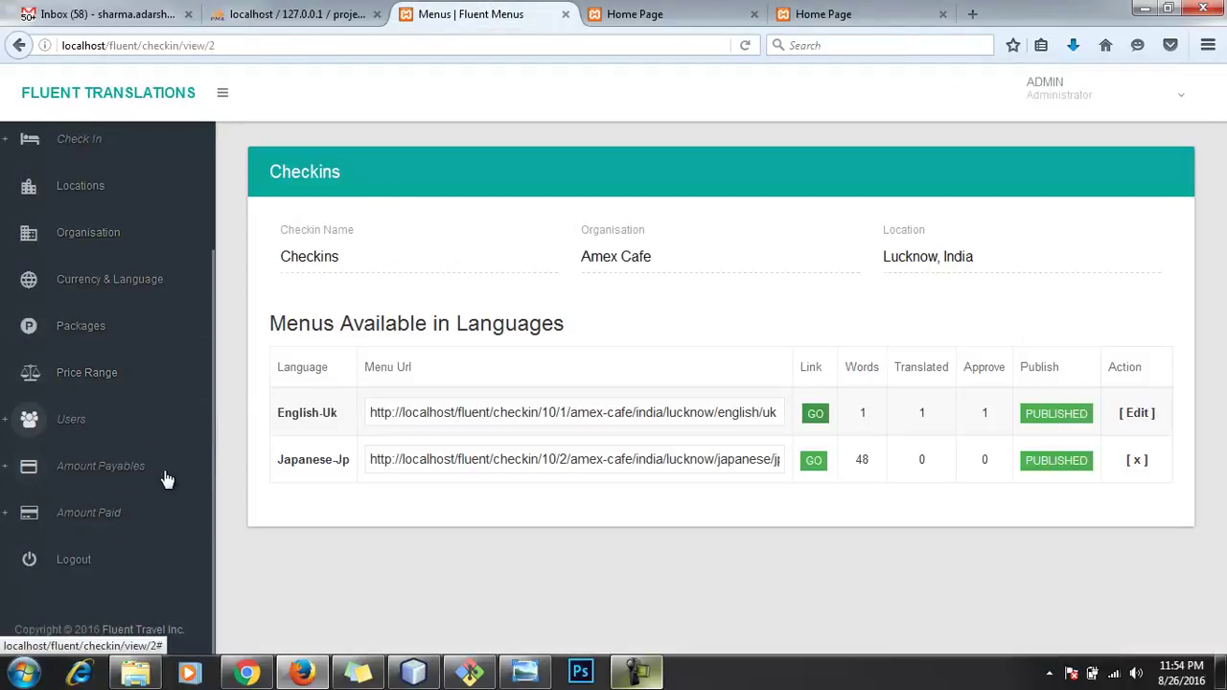
pyautogui.click(159, 470)
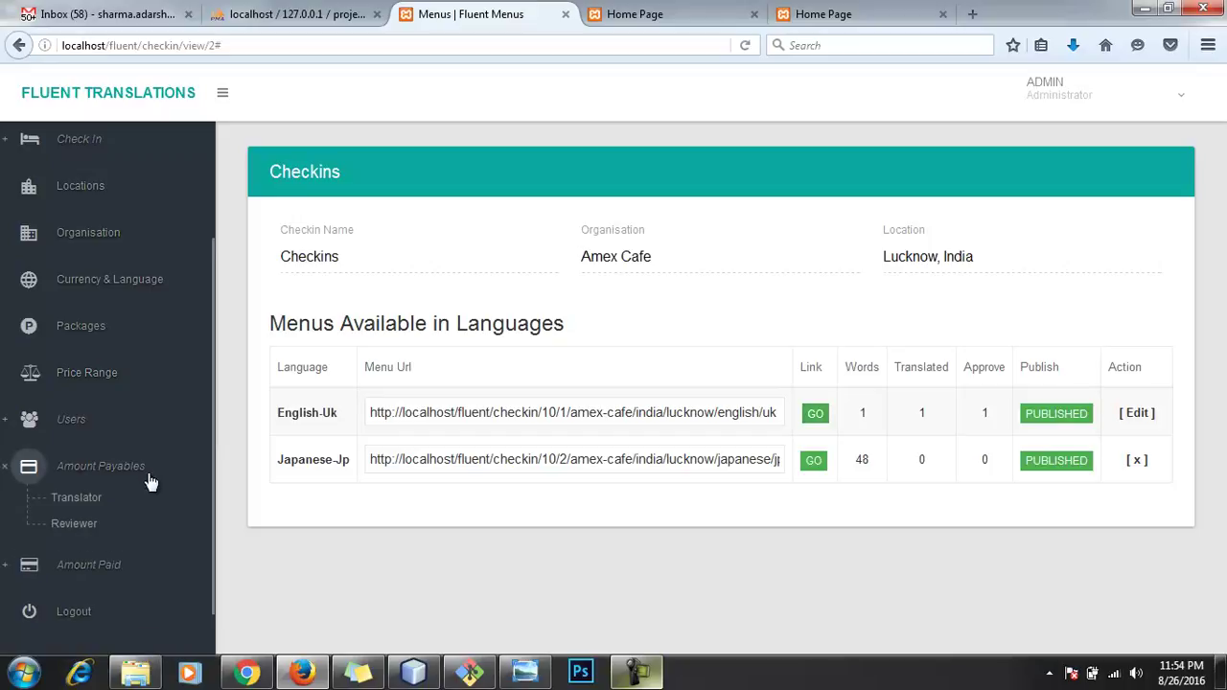
pyautogui.click(120, 497)
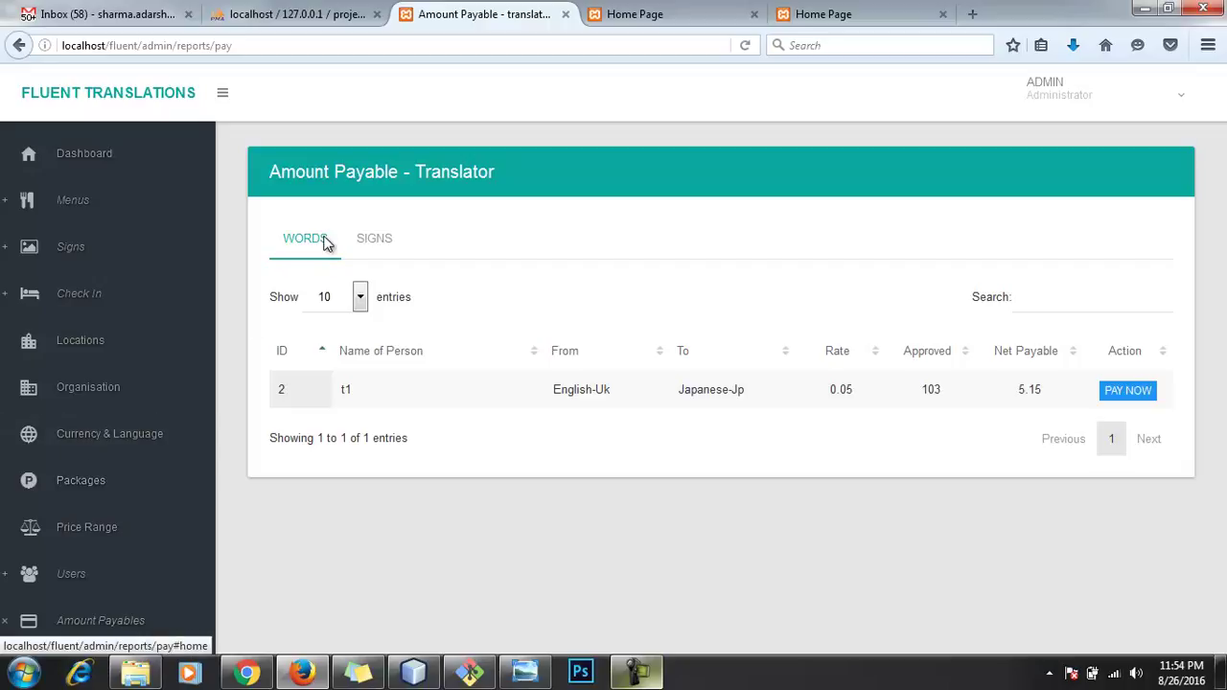
# Step: Compare the signs and words payables, then start paying the 5.15 words balance
pyautogui.click(394, 245)
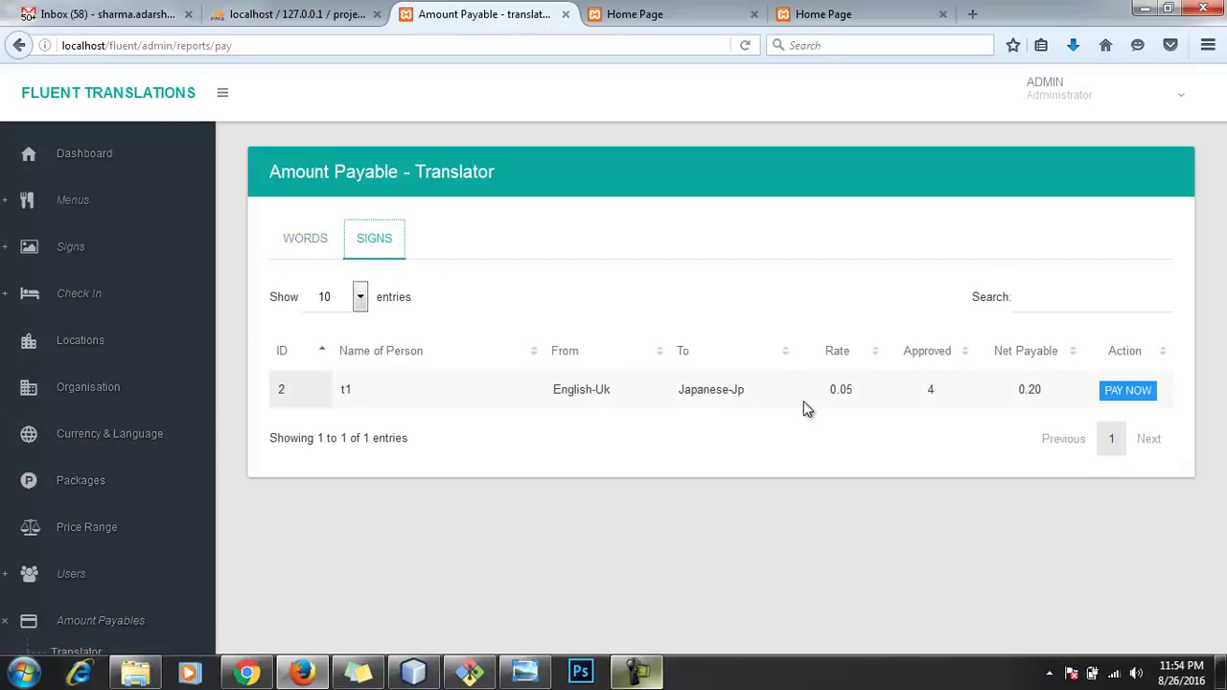
pyautogui.click(322, 242)
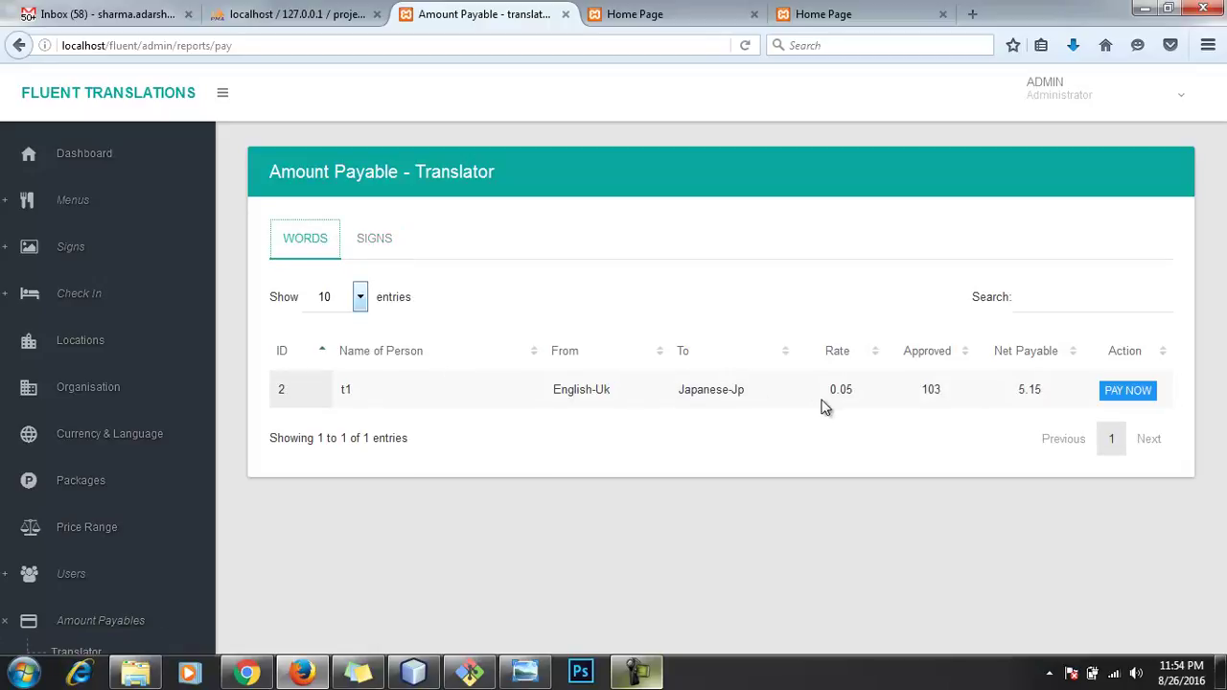
pyautogui.click(1131, 398)
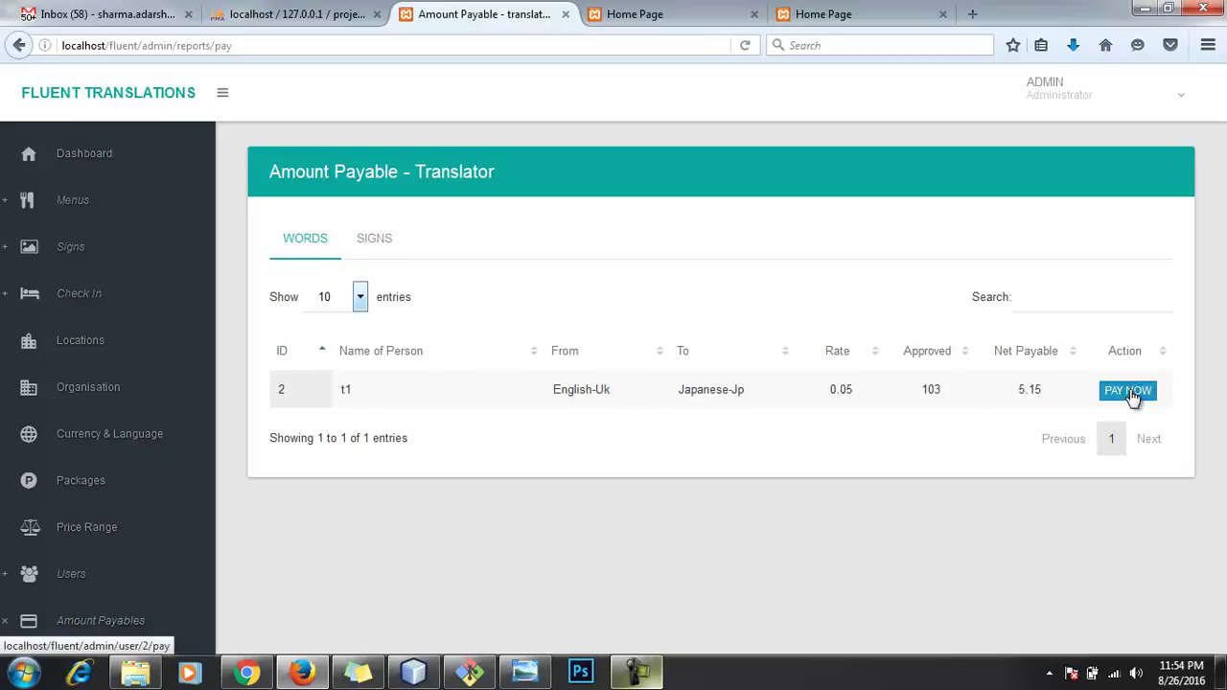